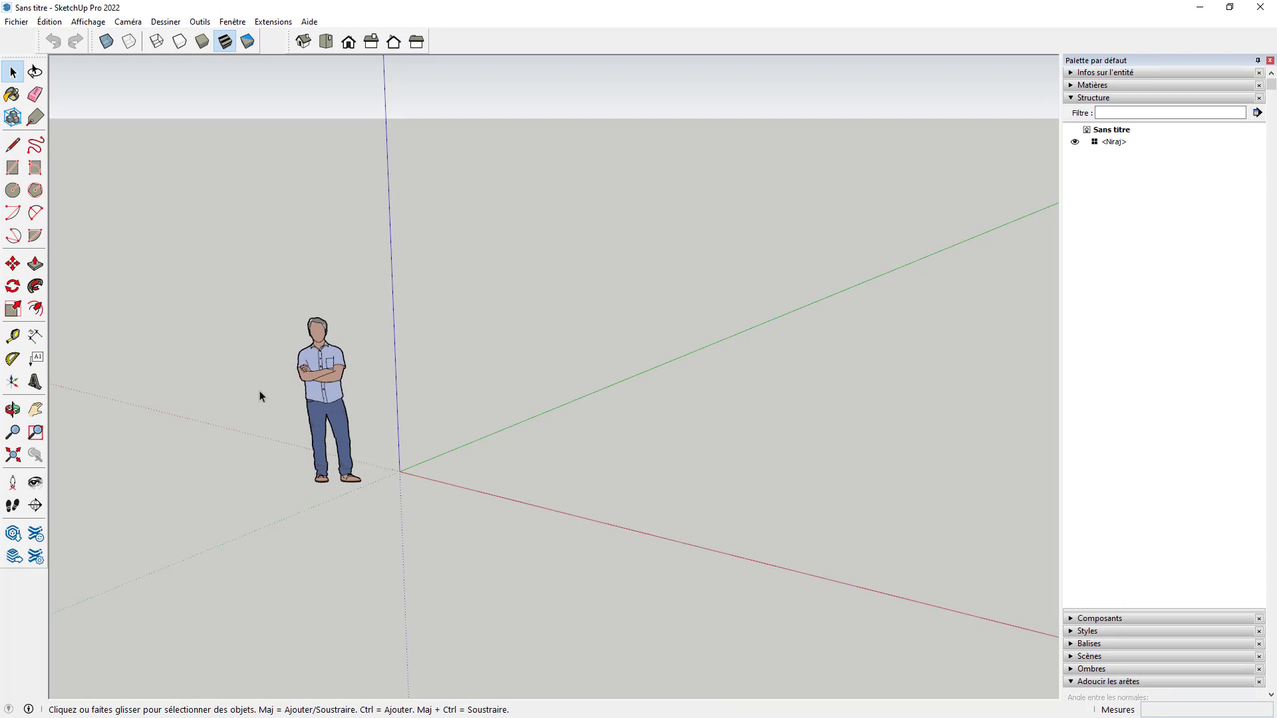
Look over the available model templates in the welcome window, keeping the current model open.
scroll(294, 445, "up", 2)
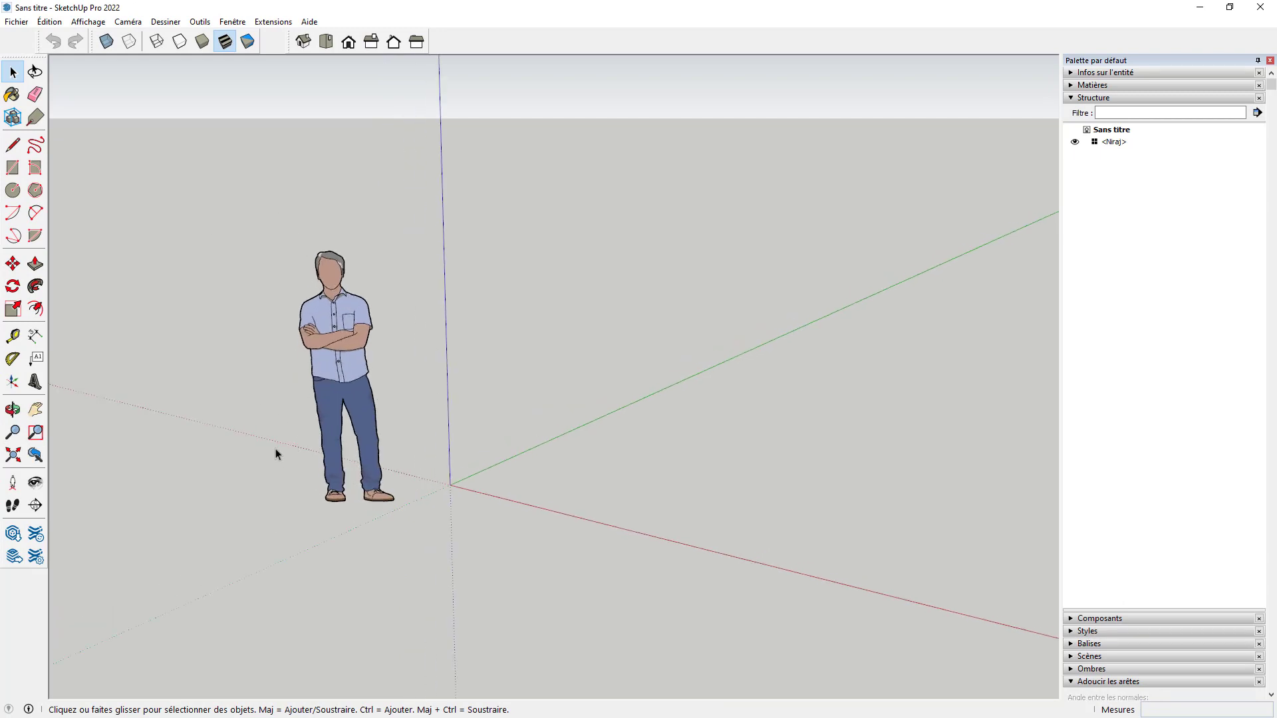
left_click(310, 21)
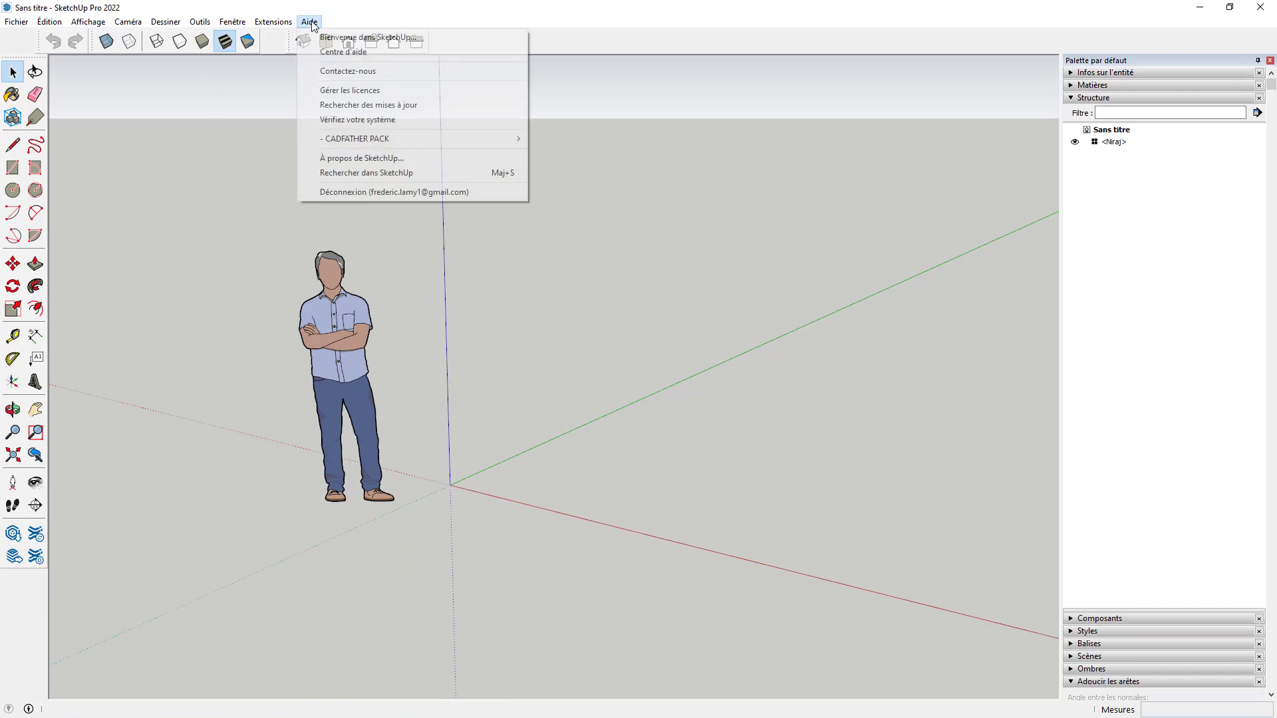
left_click(405, 37)
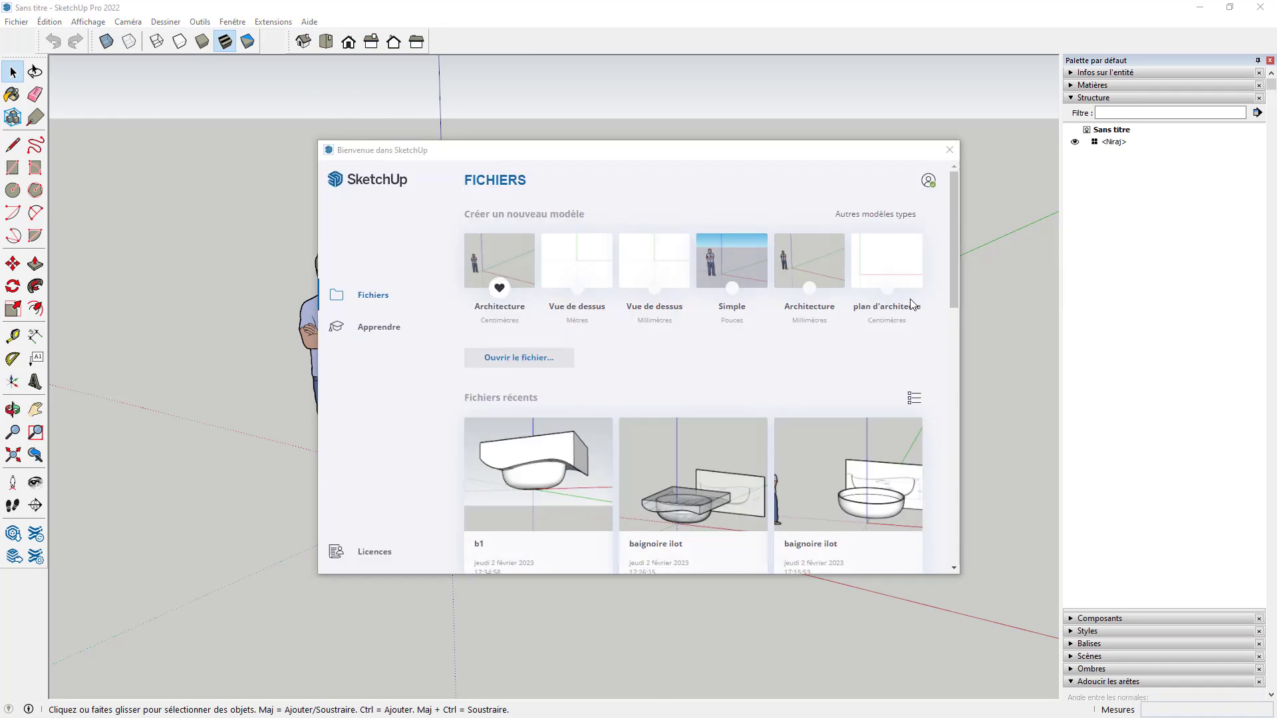
left_click(950, 150)
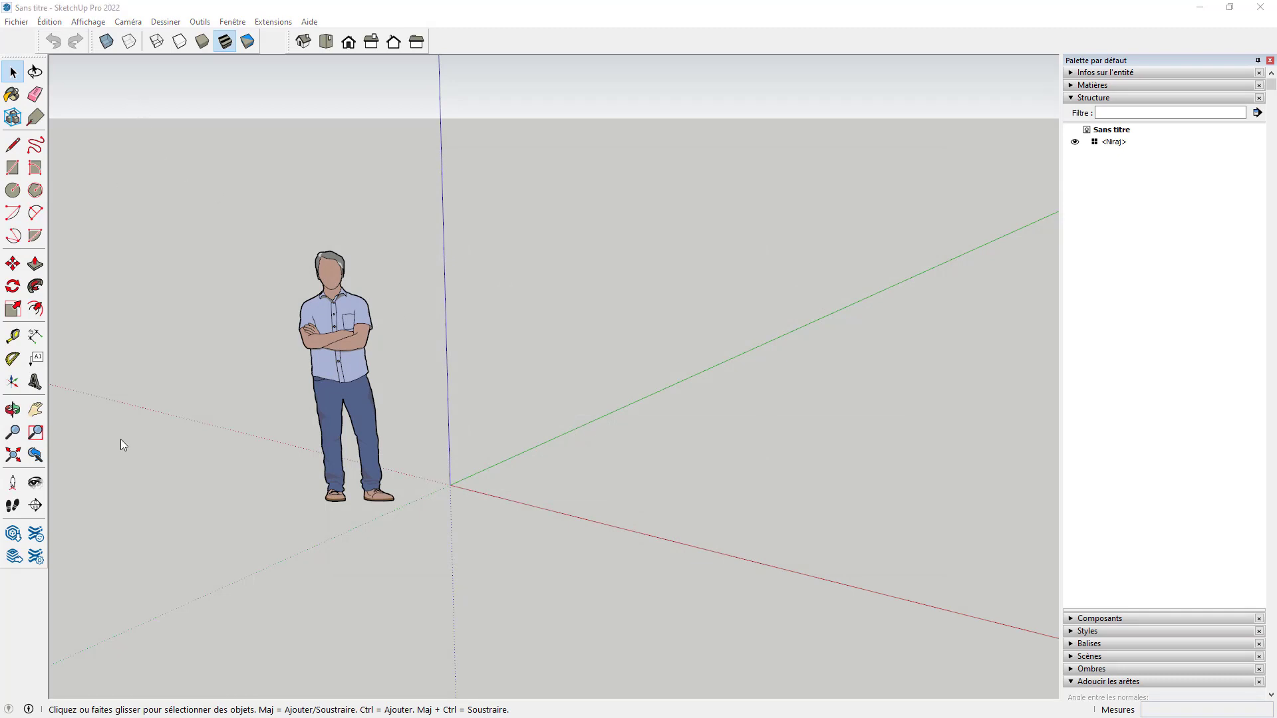
Set the camera to the front view with parallel projection.
left_click(349, 42)
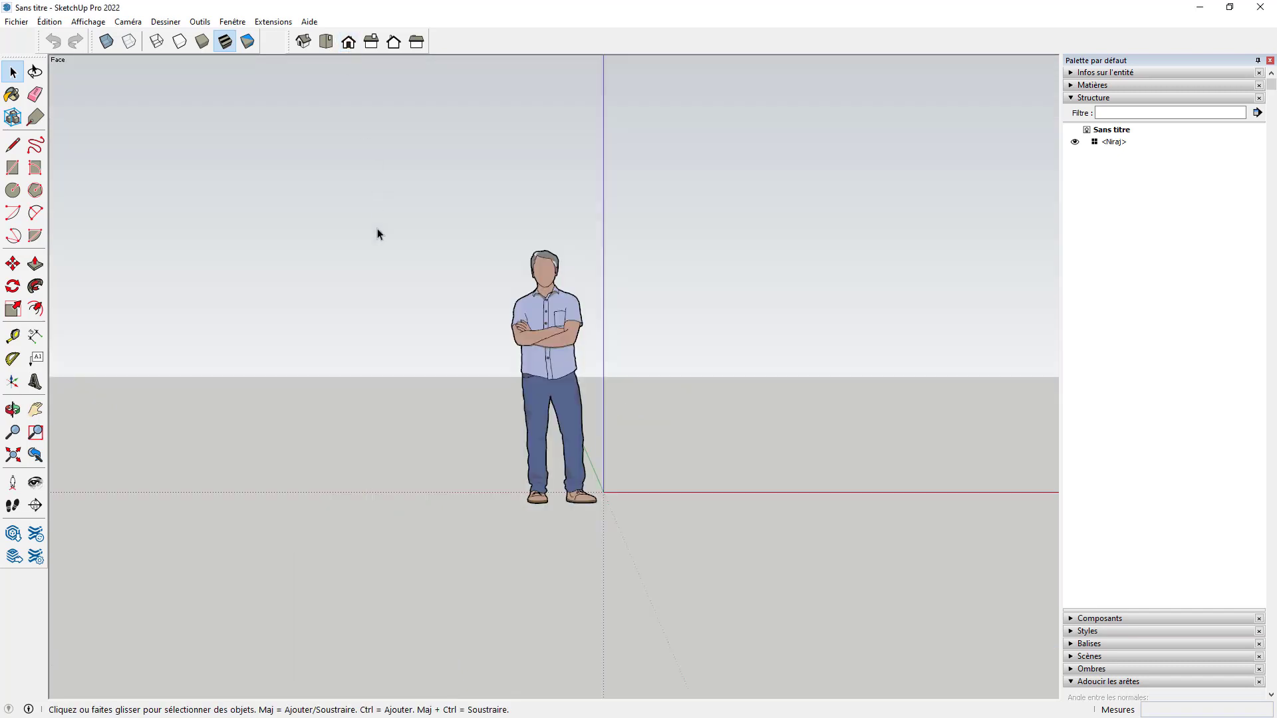
left_click(128, 22)
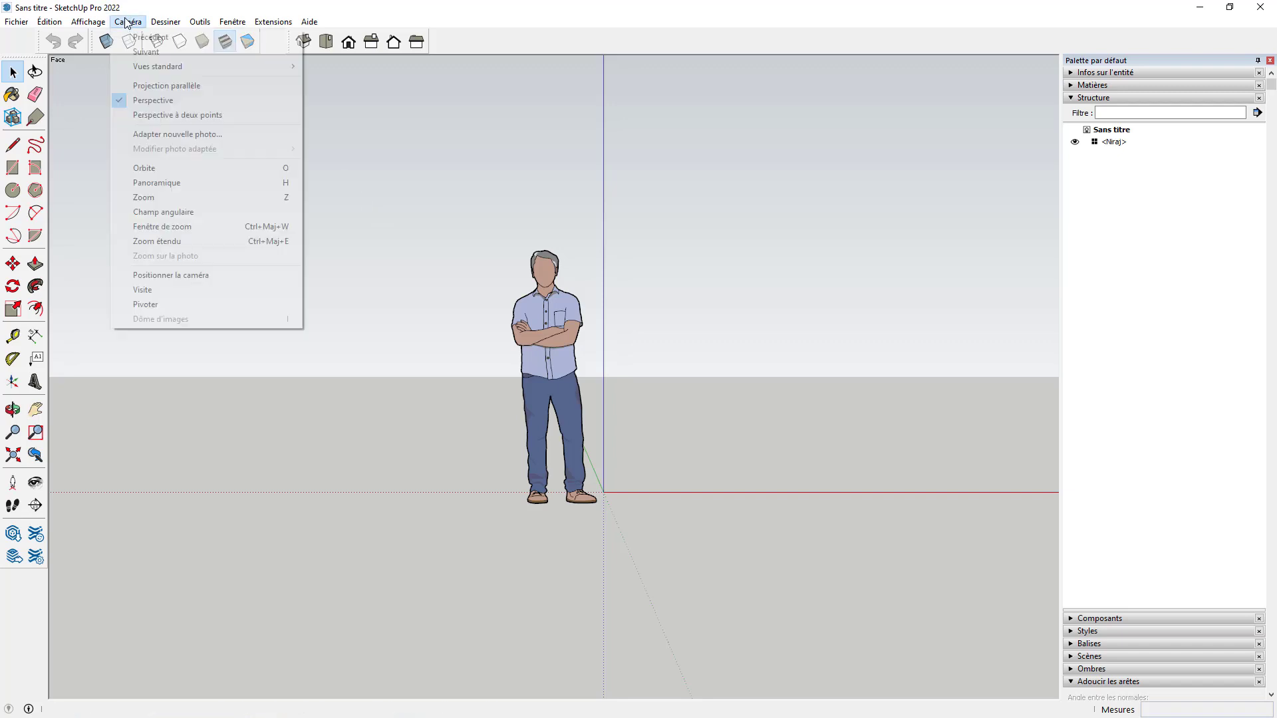
left_click(168, 89)
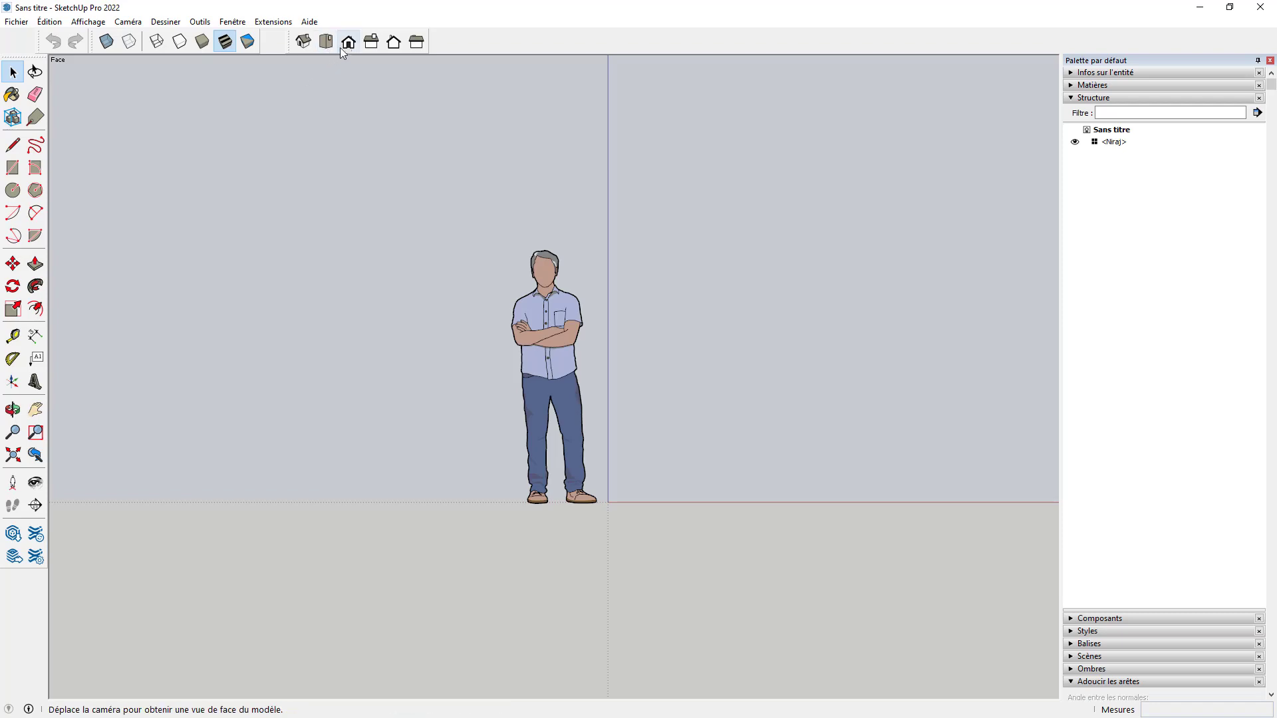
Insert the bathtub photo ending in "wh_9" from the desktop folder "Nouveau dossier" into the front view, above the human figure.
left_click(1230, 6)
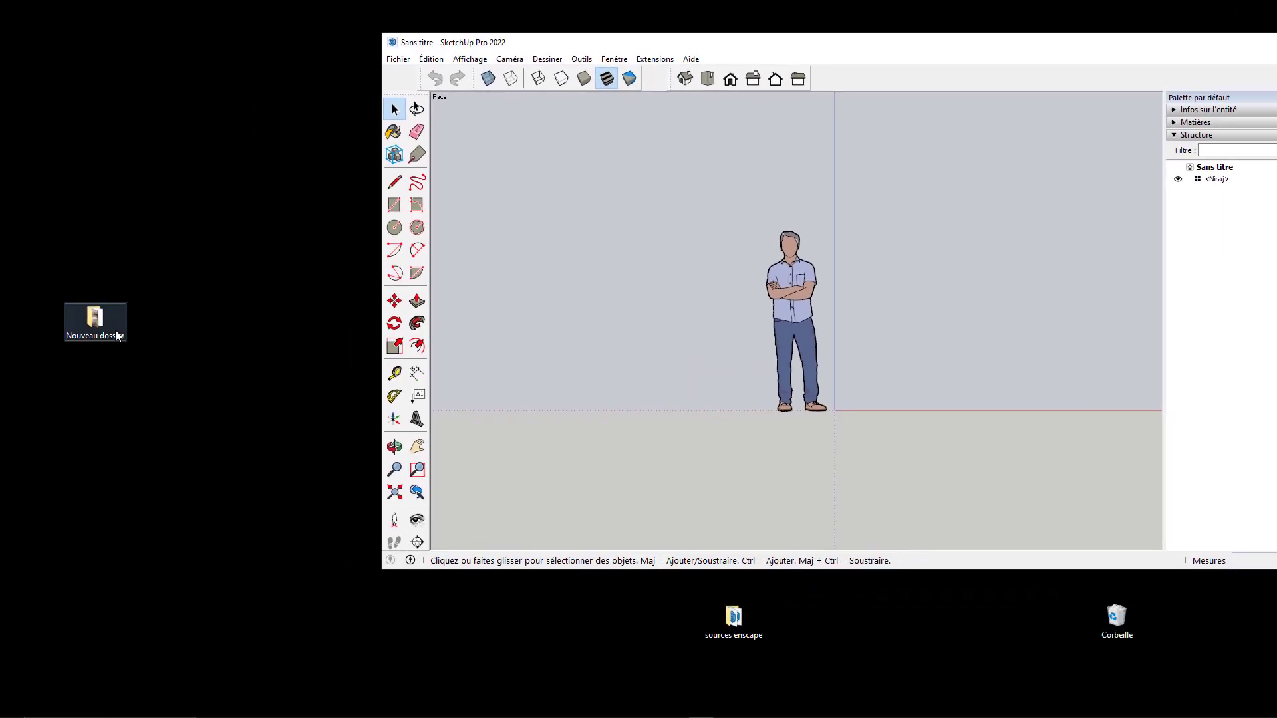
double_click(99, 325)
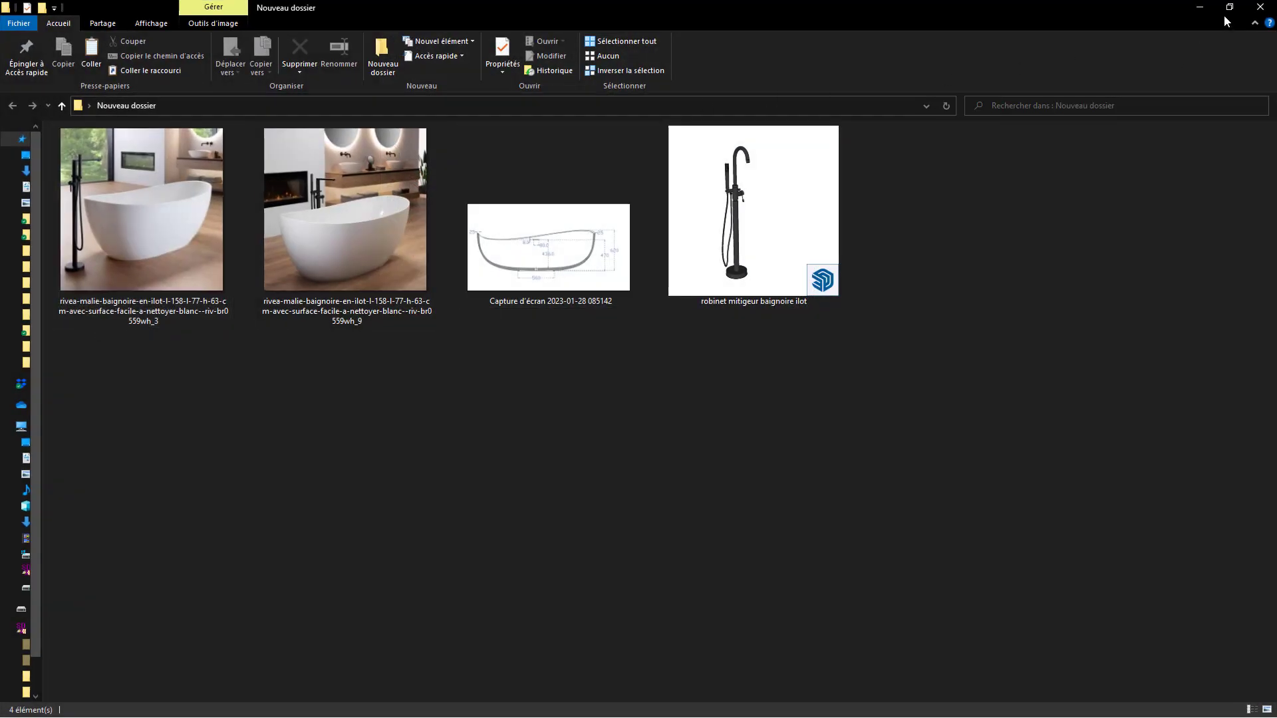
left_click(1230, 7)
mouse_move(659, 93)
left_mouse_down()
mouse_move(656, 116)
mouse_move(506, 145)
mouse_move(523, 313)
left_mouse_up()
mouse_move(314, 532)
left_mouse_down()
mouse_move(590, 212)
mouse_move(545, 205)
left_mouse_up()
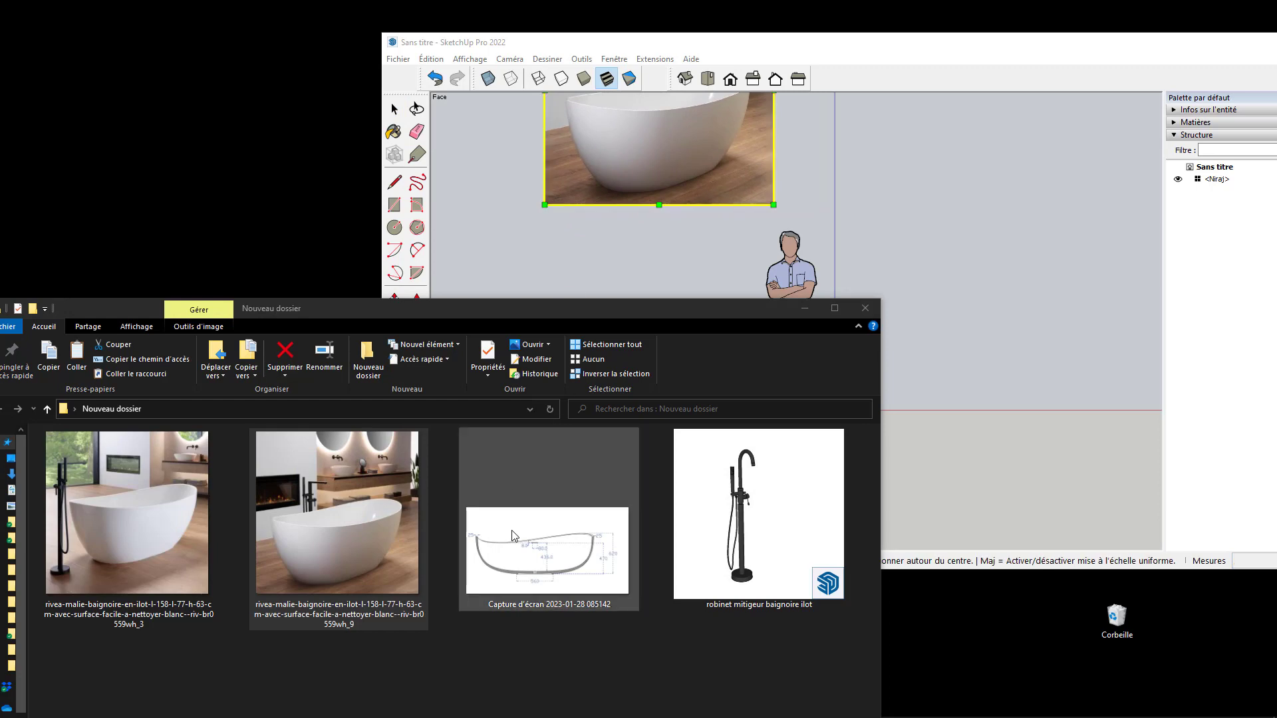
mouse_move(507, 555)
left_mouse_down()
mouse_move(893, 311)
mouse_move(856, 395)
left_mouse_up()
left_click_drag(1155, 44, 897, 43)
left_click(1079, 43)
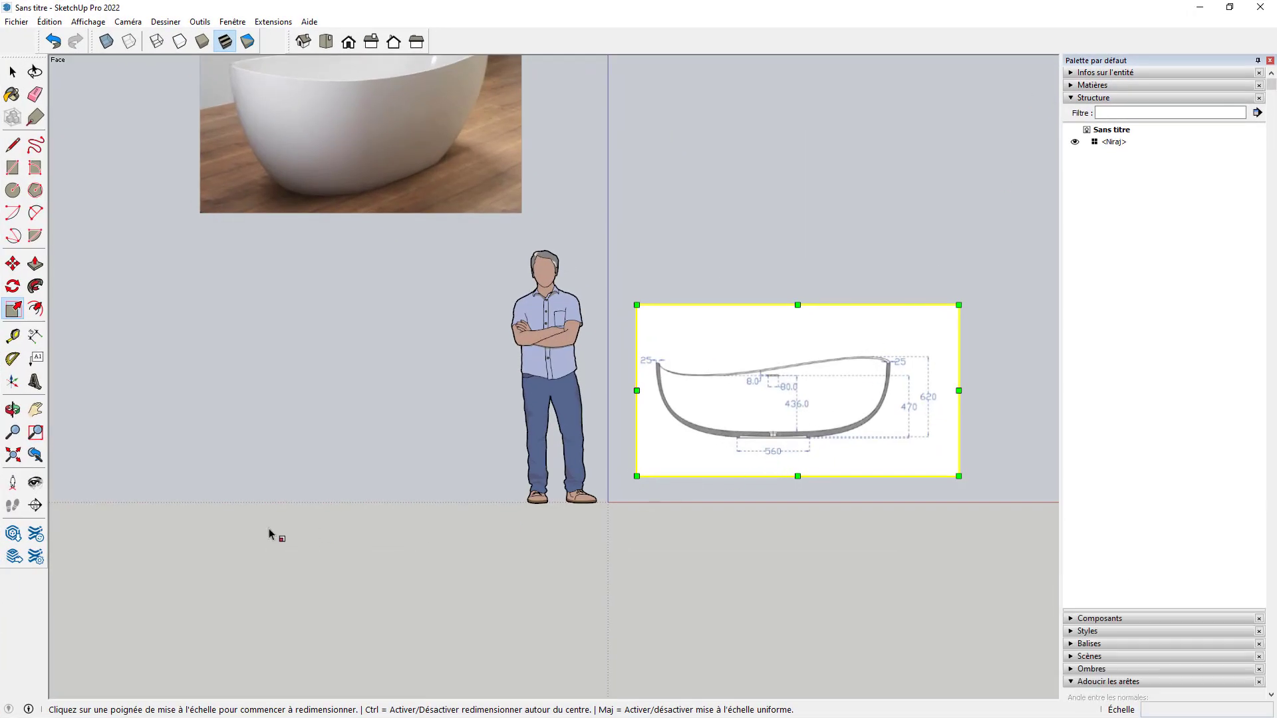
left_click(13, 72)
left_click(411, 428)
scroll(426, 429, "down", 2)
Save the model on the desktop under the name "baignoire ilot".
left_click(14, 22)
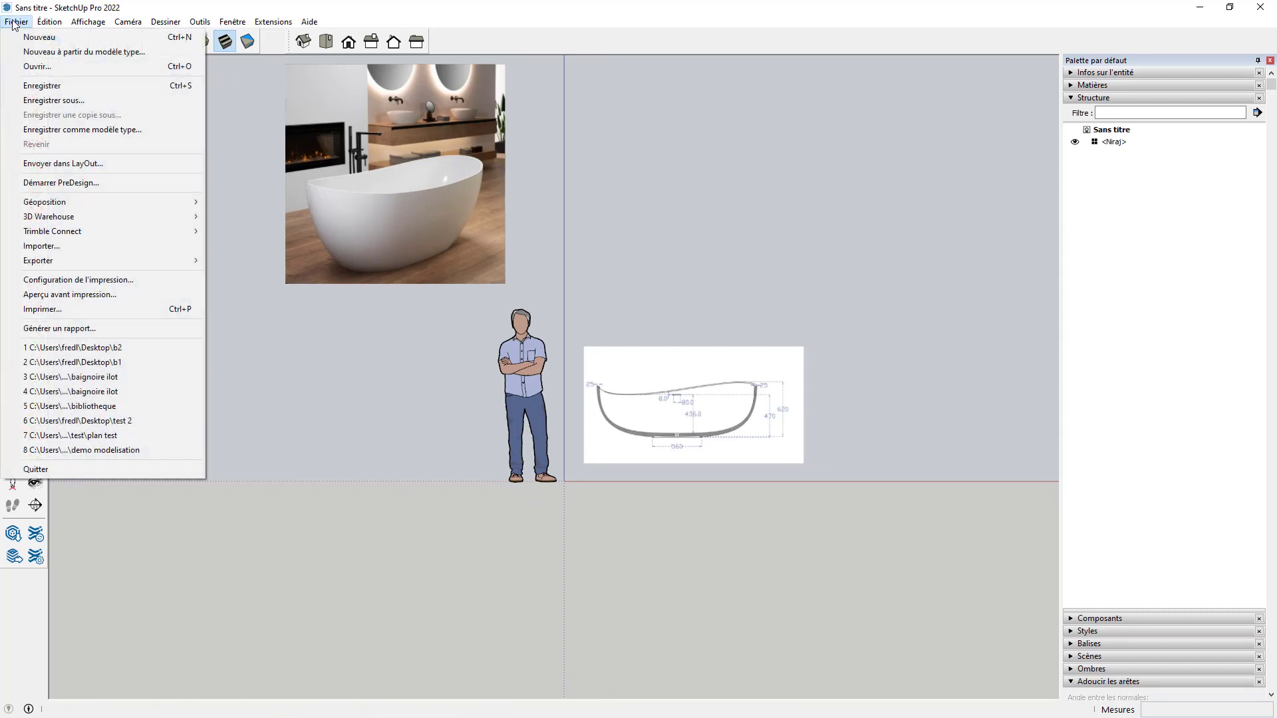
left_click(55, 100)
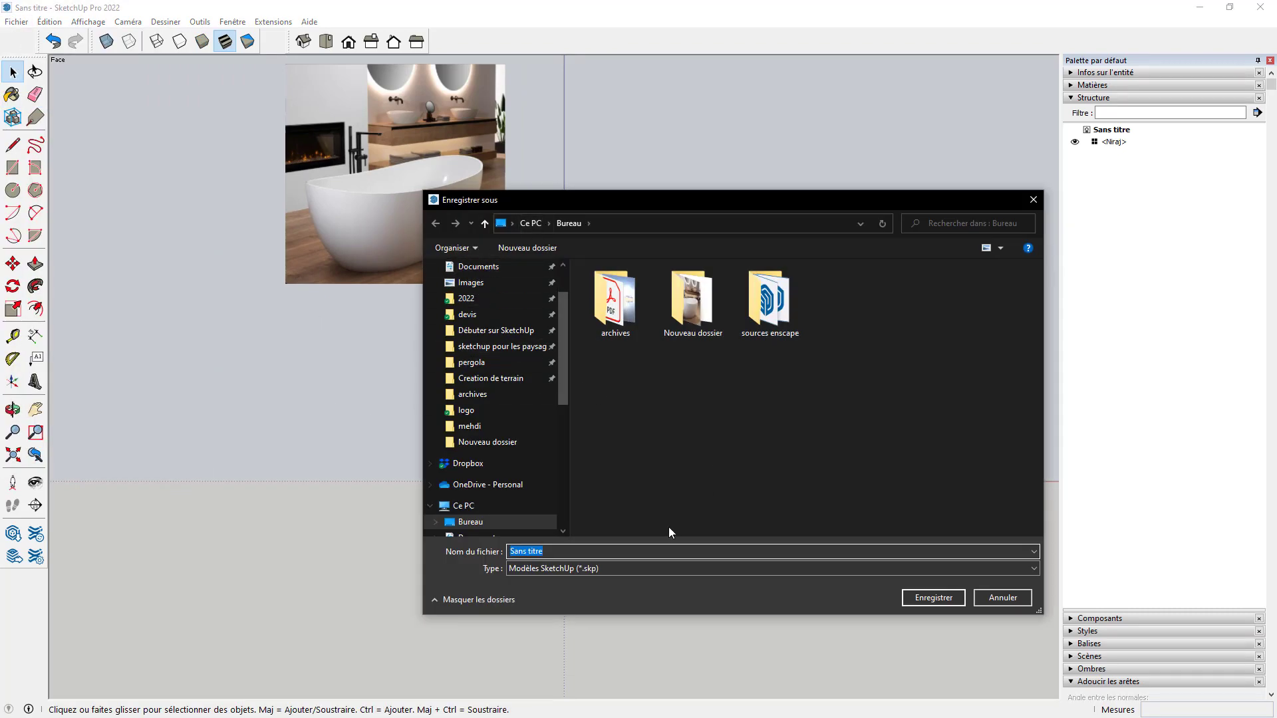
type("baignoire ilot")
key("Return")
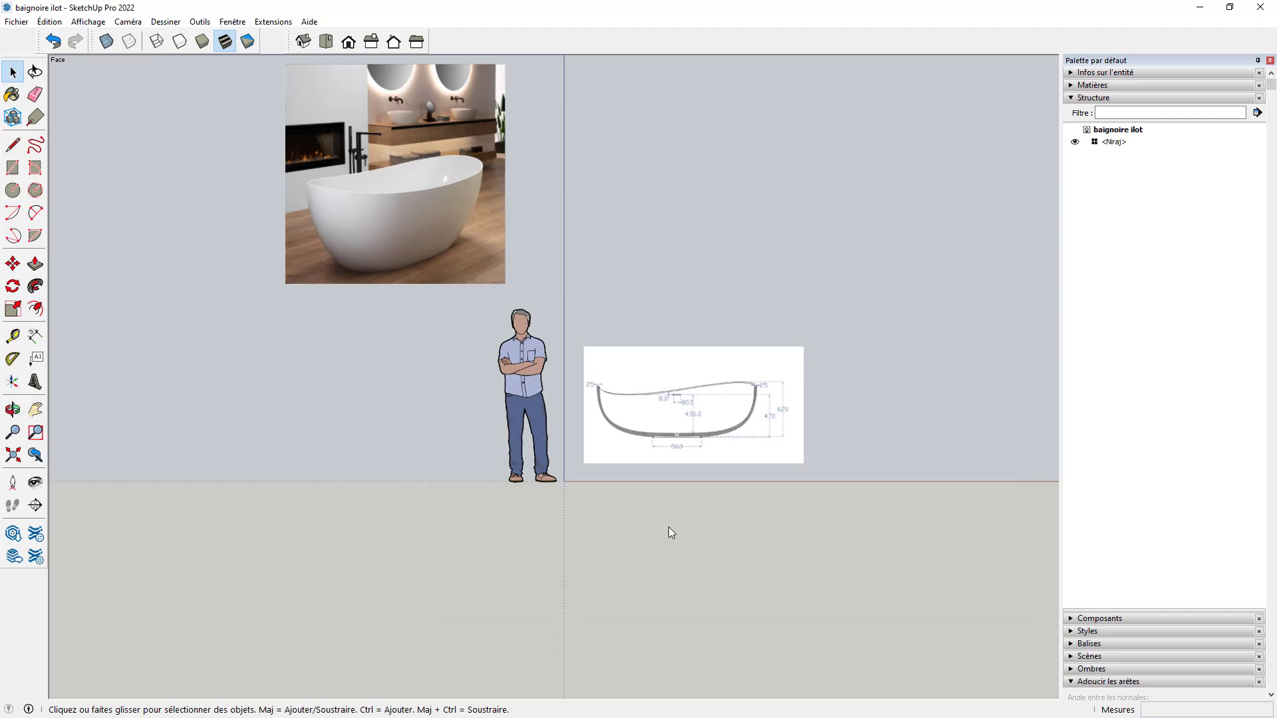
Rescale the whole model with the Tape Measure so the drawing's 620 height dimension equals 62 cm.
scroll(731, 439, "up", 3)
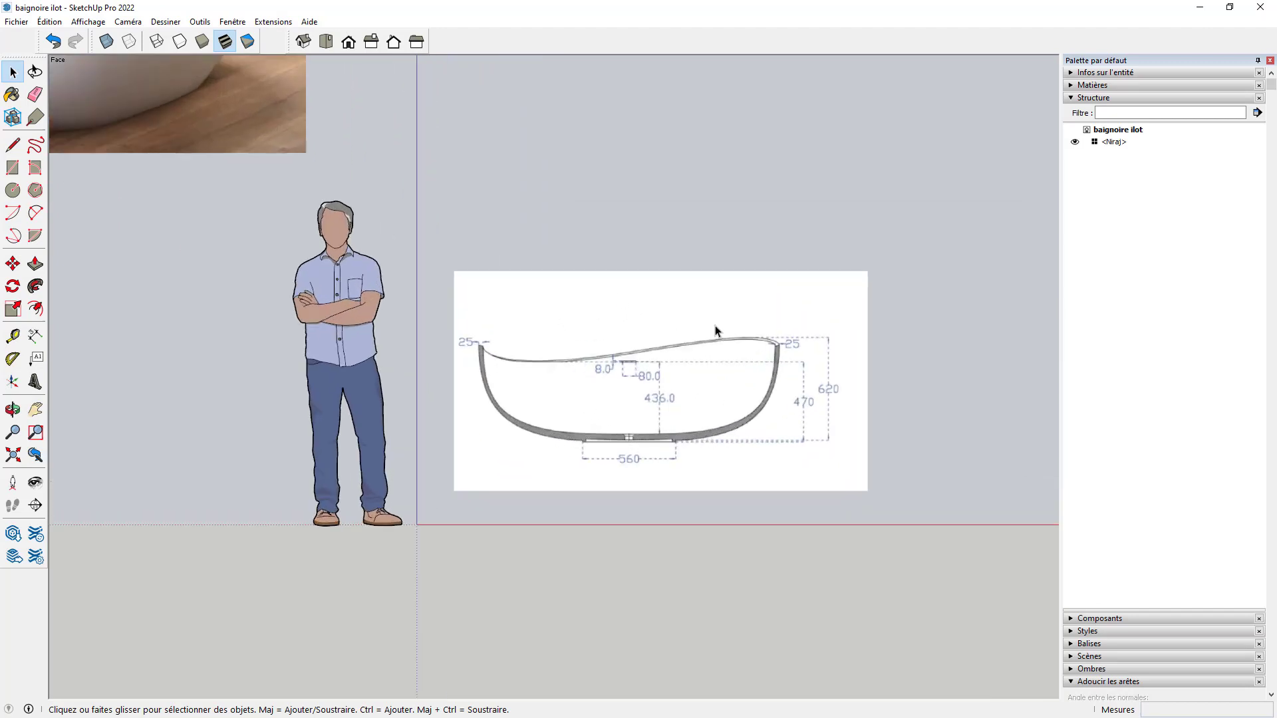
left_click(679, 413)
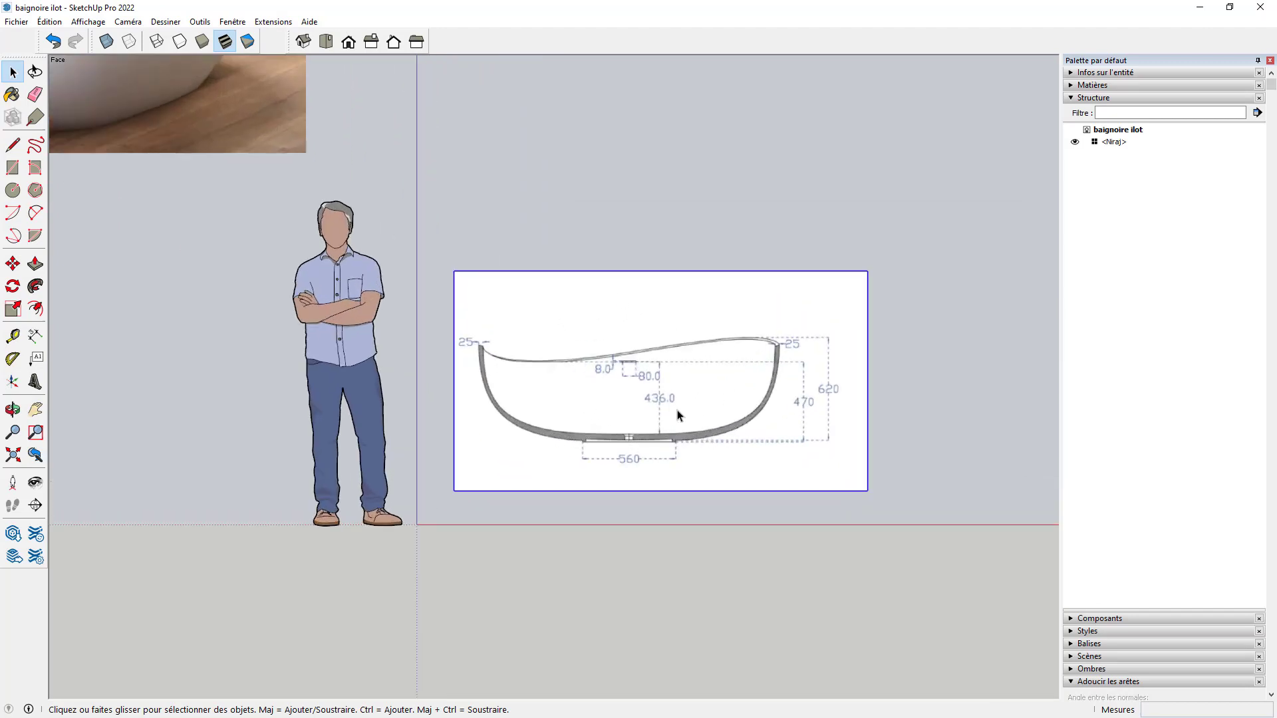
left_click(13, 336)
scroll(858, 359, "up", 4)
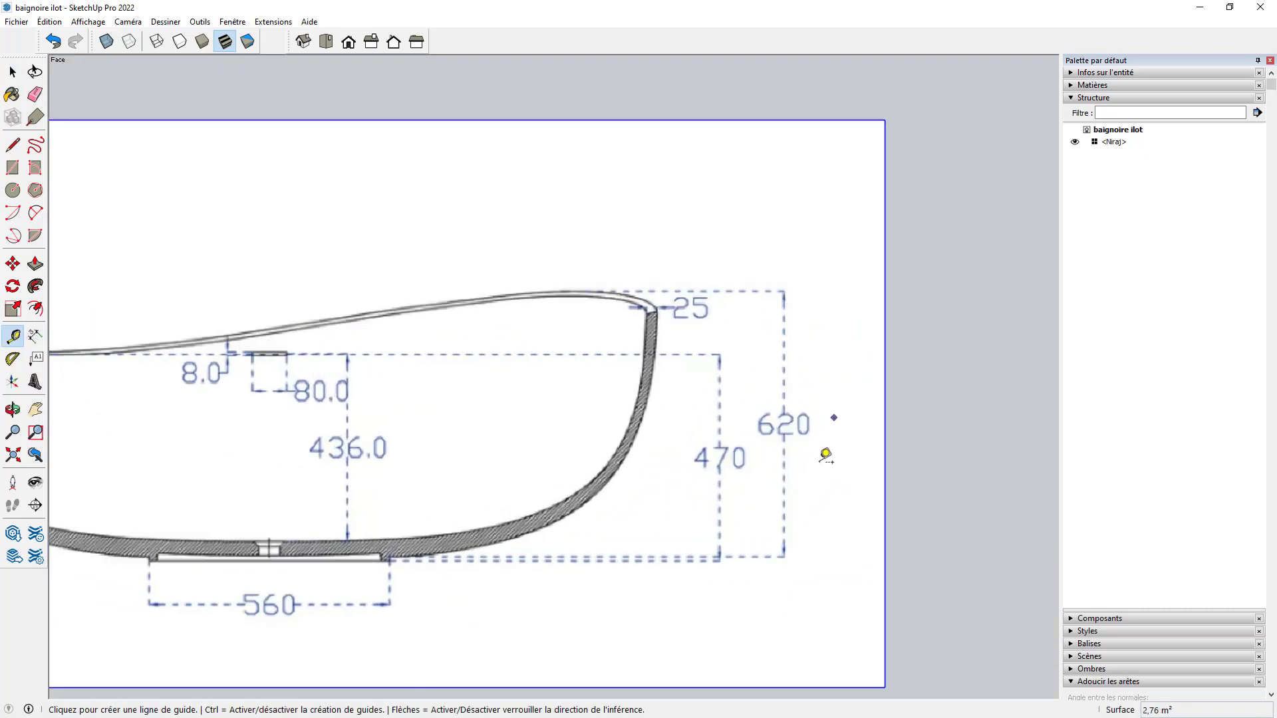
left_click(785, 557)
left_click(794, 281)
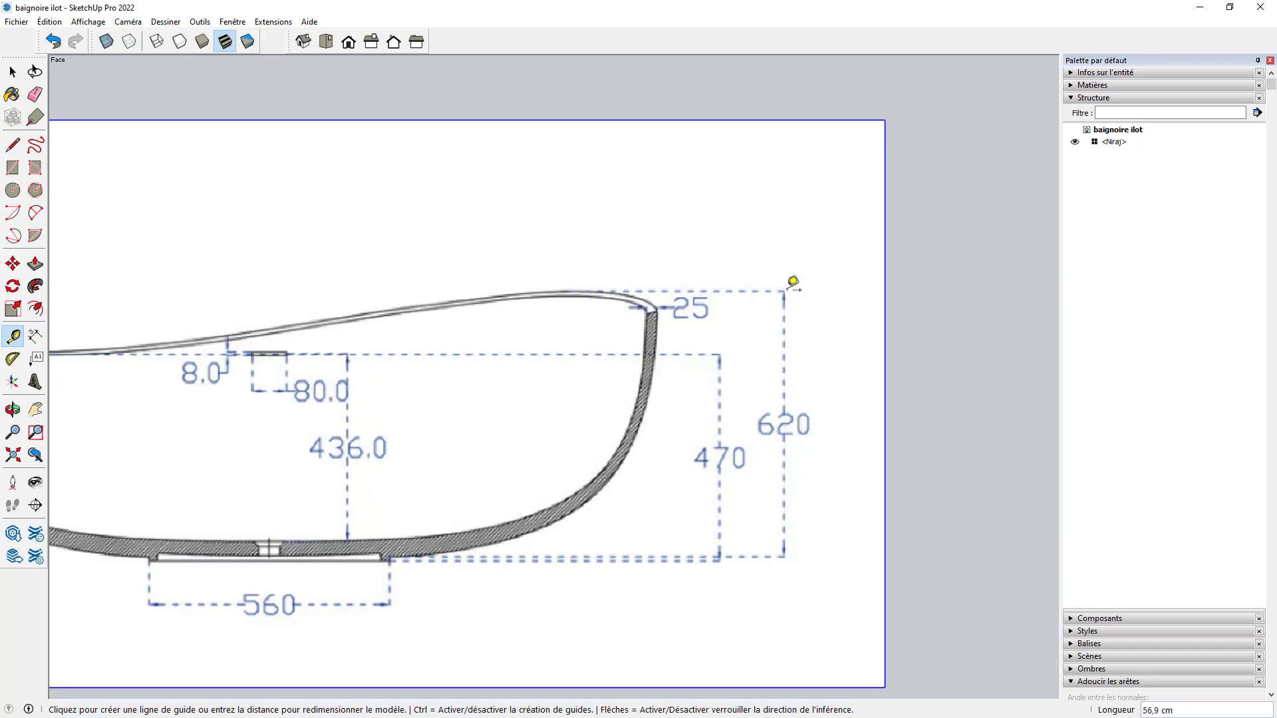
key("Return")
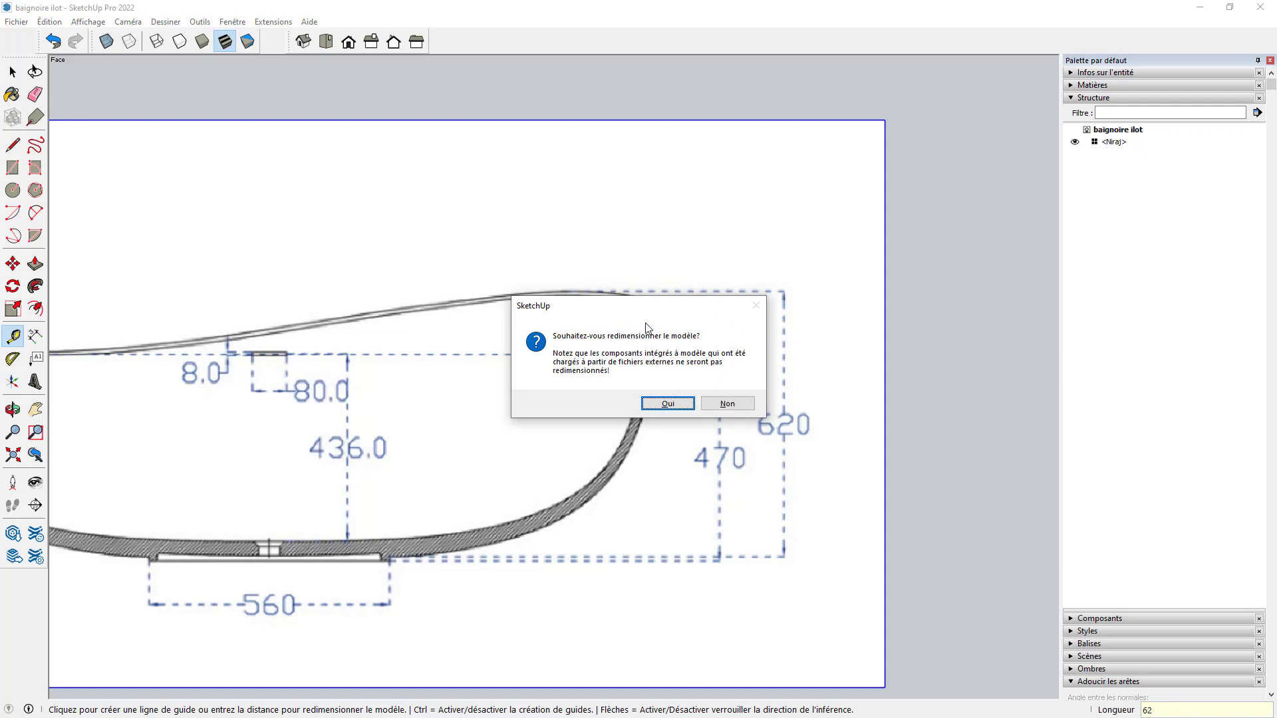
left_click(669, 404)
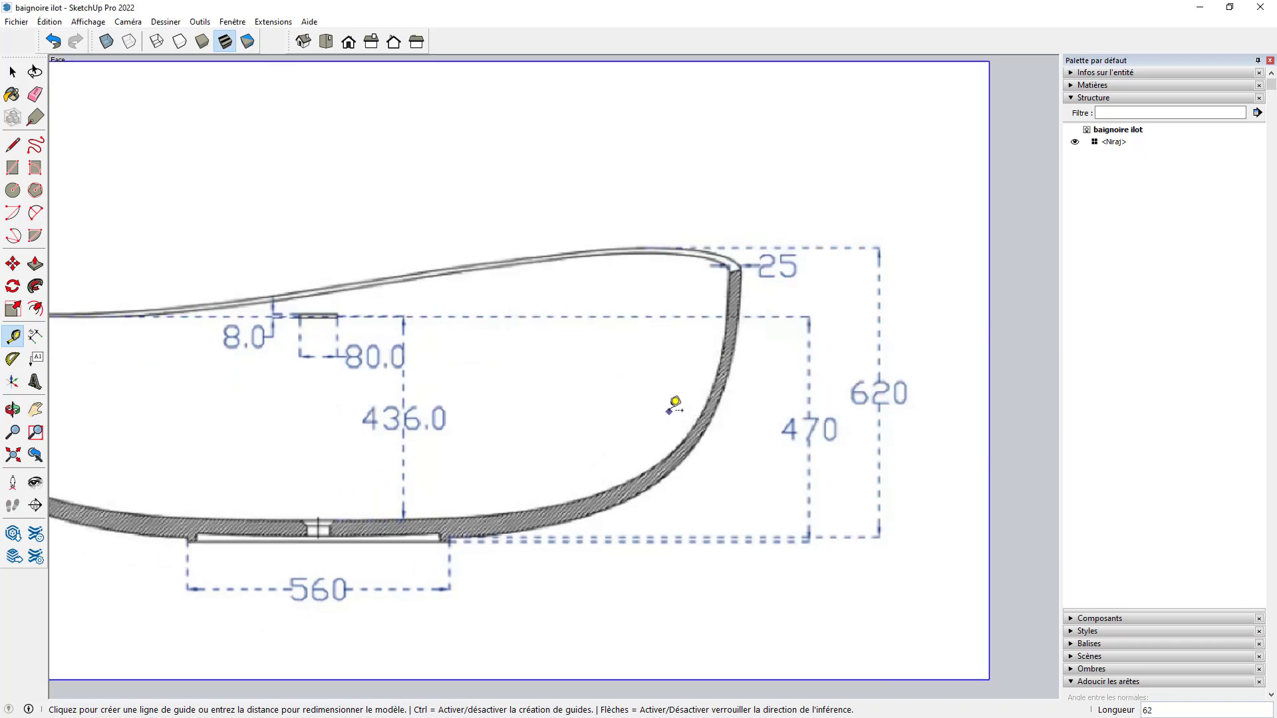
Check the 620 height dimension on the section drawing with the Tape Measure.
left_click(880, 246)
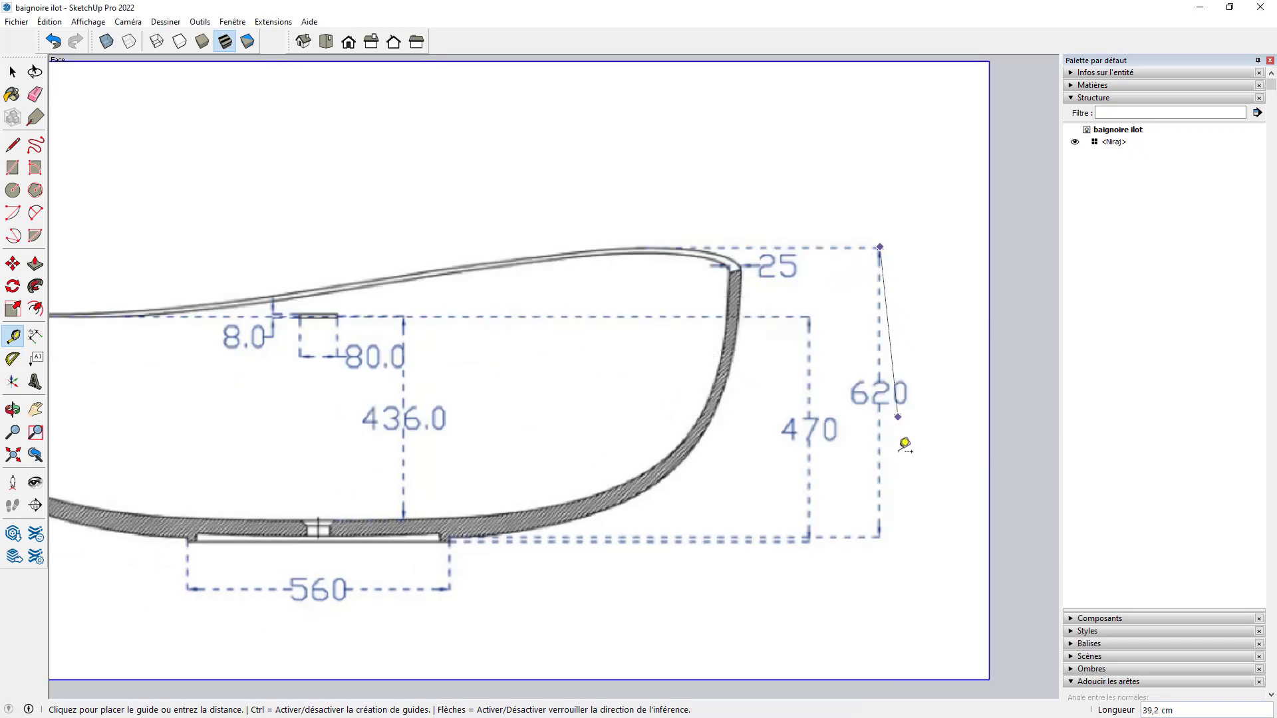
key("Escape")
scroll(649, 331, "down", 3)
key("space")
scroll(669, 356, "down", 3)
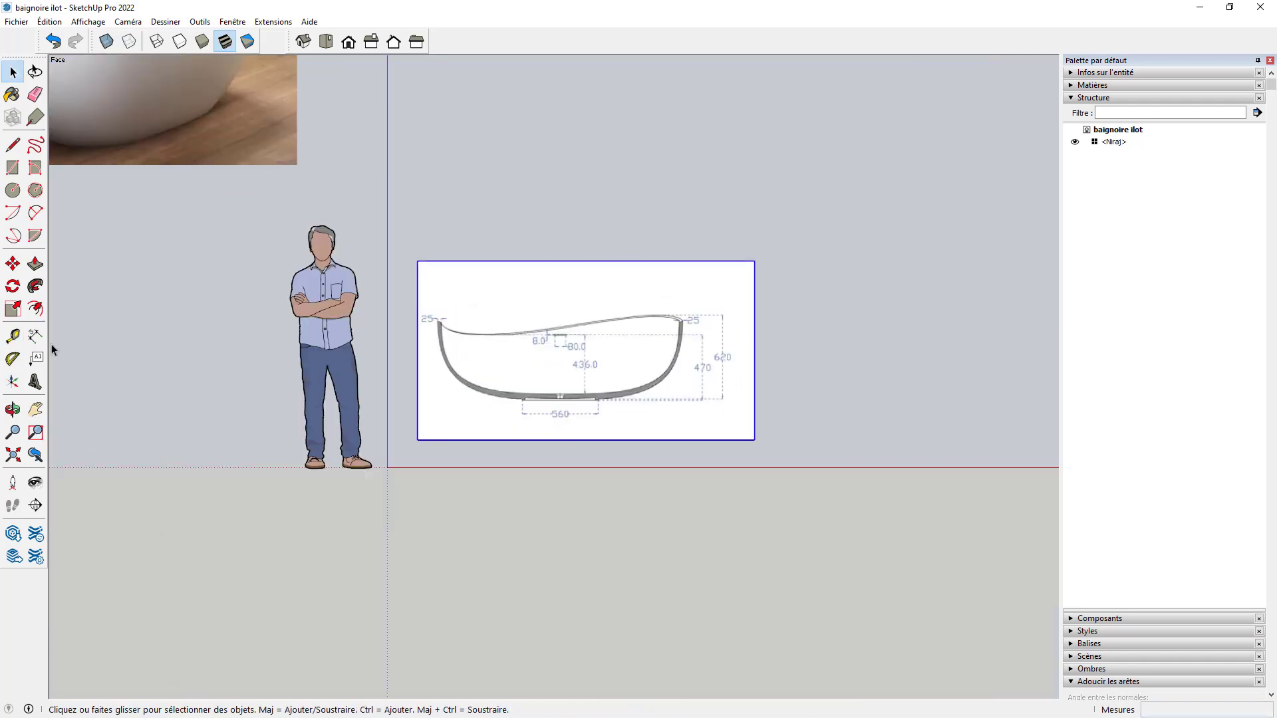
Measure the human figure's height from feet to head.
left_click(12, 336)
scroll(316, 459, "up", 2)
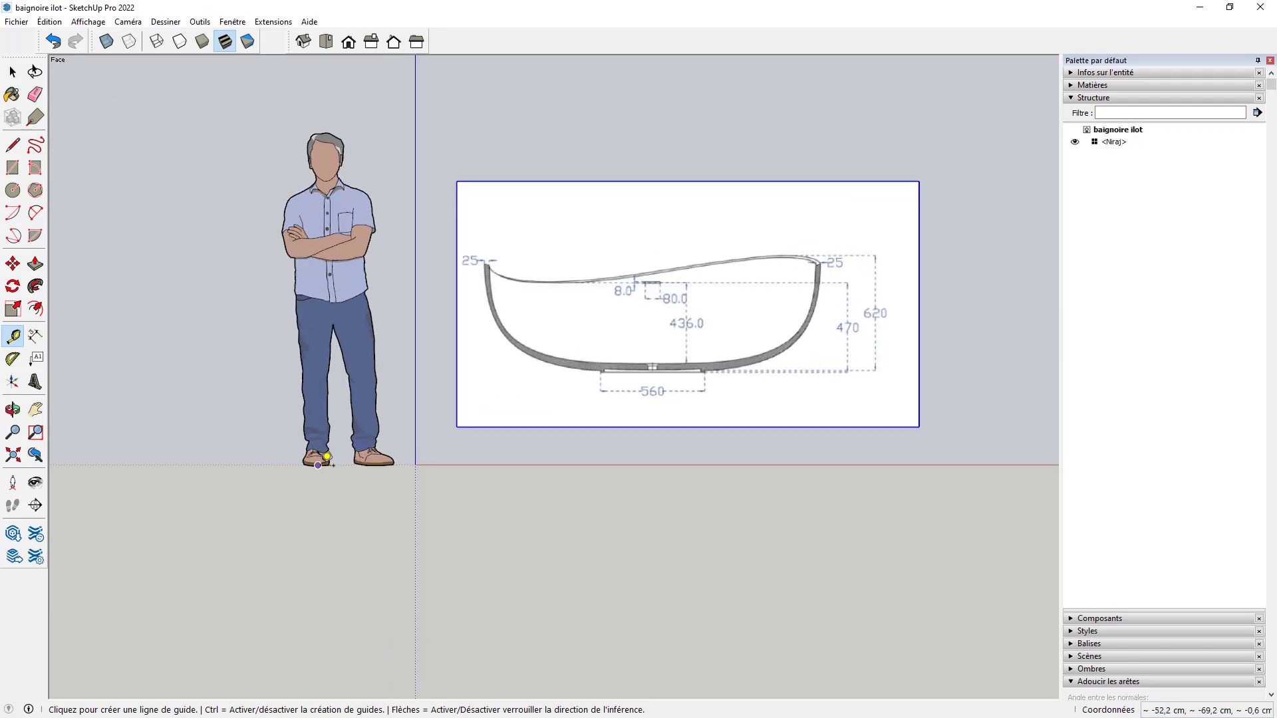
left_click(326, 465)
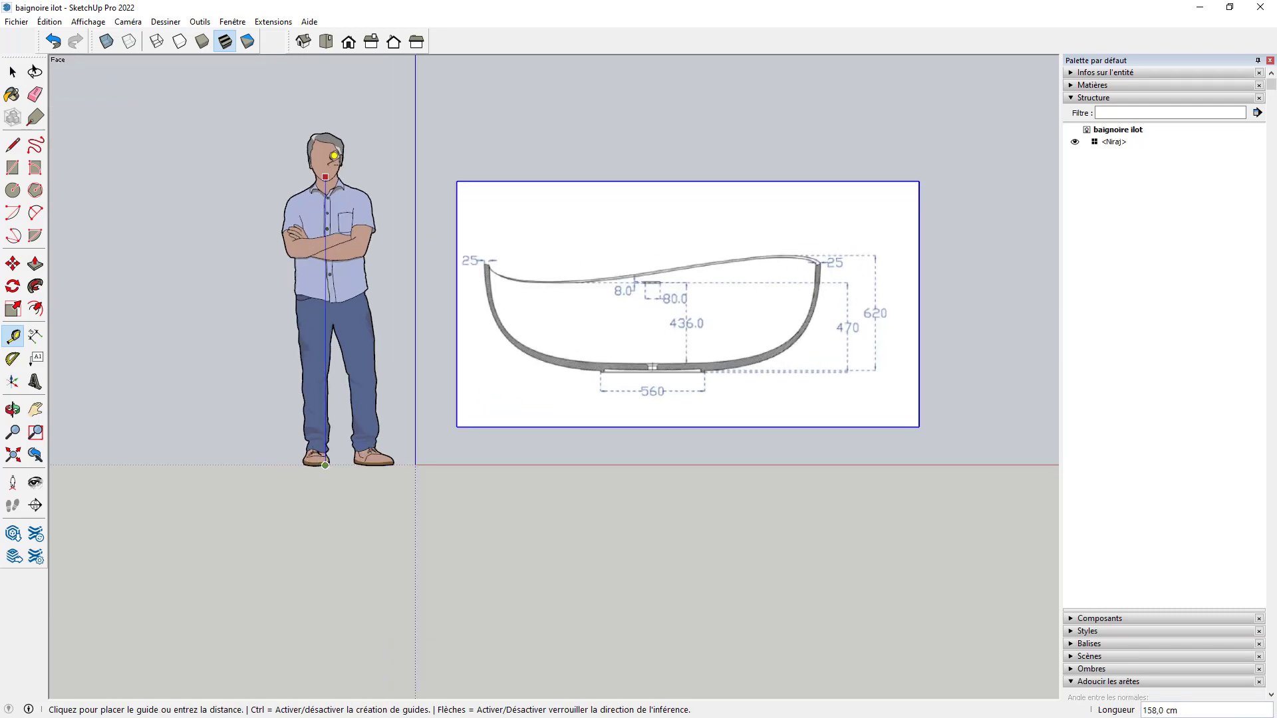
left_click(333, 122)
scroll(358, 373, "down", 4)
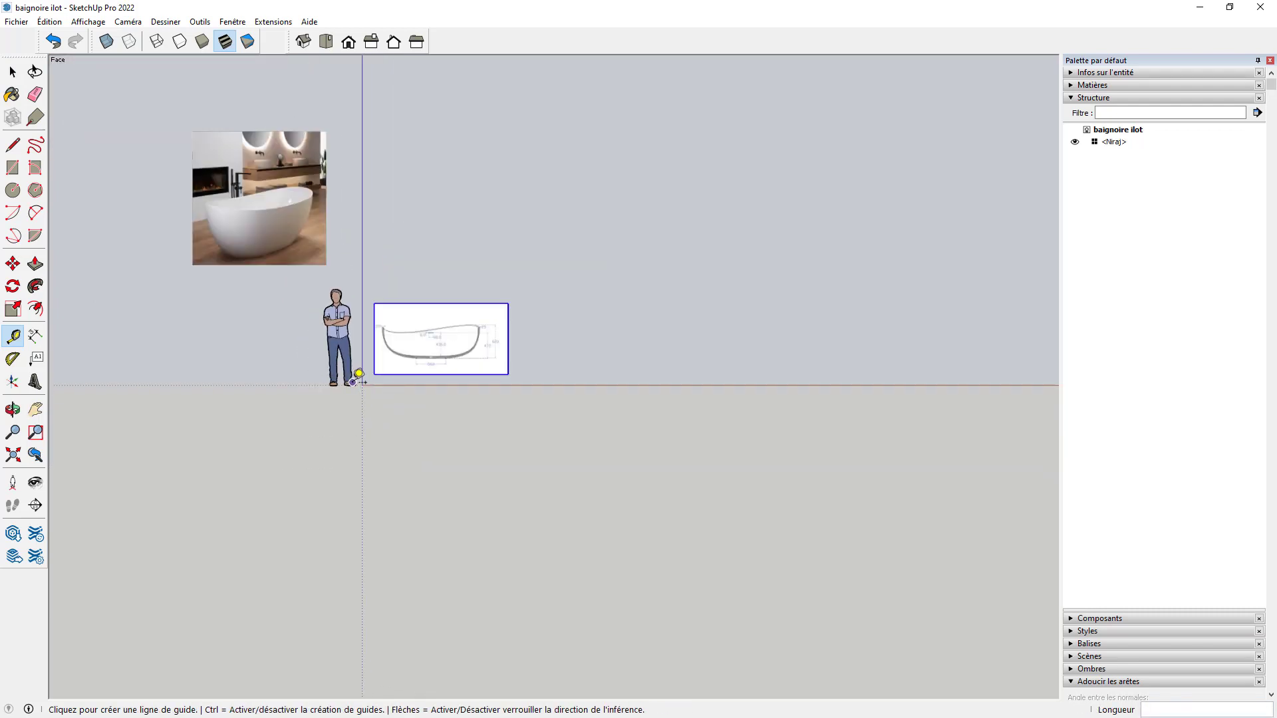
Move the human figure along the red axis, farther away from the section drawing.
key("space")
left_click(353, 367)
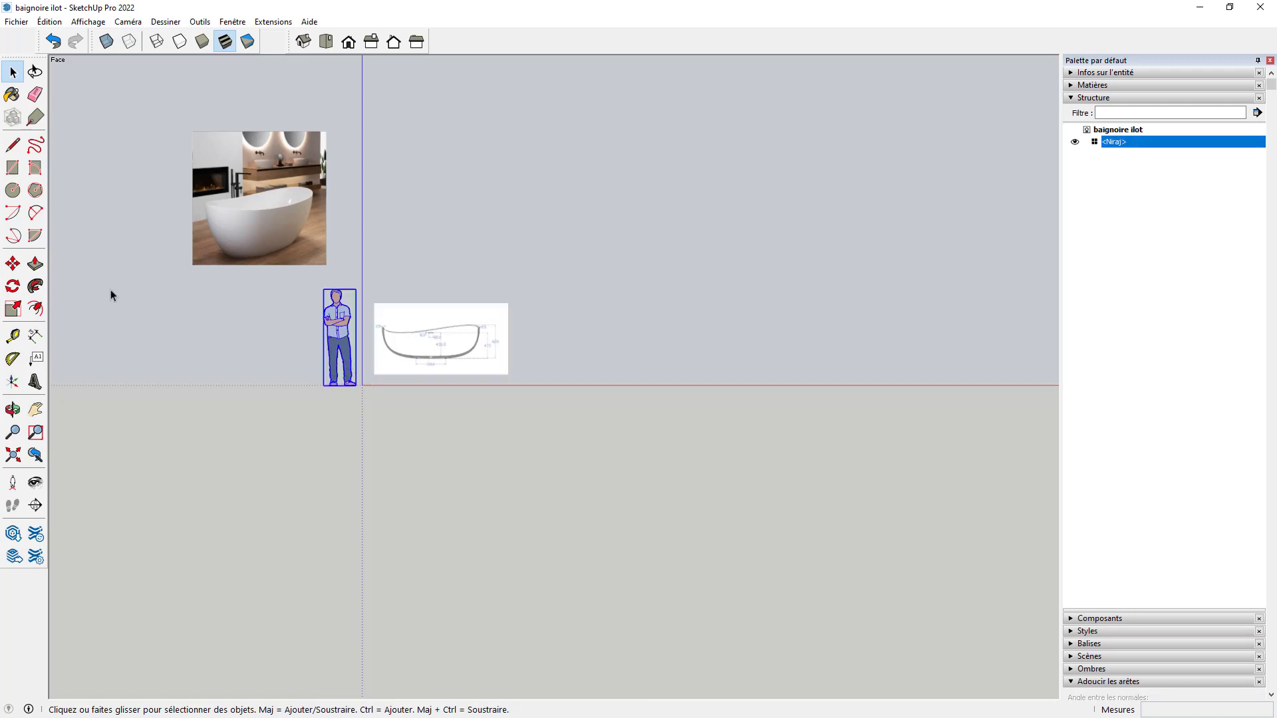
left_click(12, 263)
left_click(293, 366)
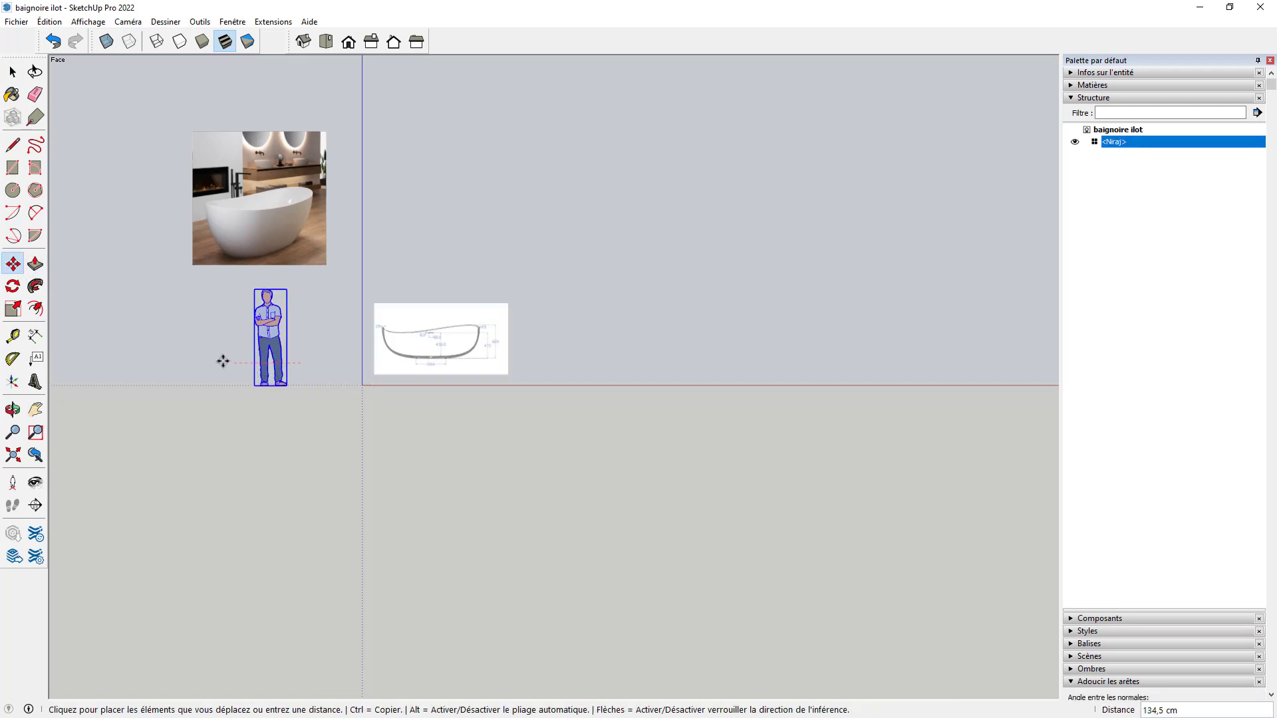
left_click(199, 359)
key("space")
left_click(324, 363)
In the front view, move the section drawing so the base centre below the drain sits on the axes' origin.
scroll(323, 363, "up", 3)
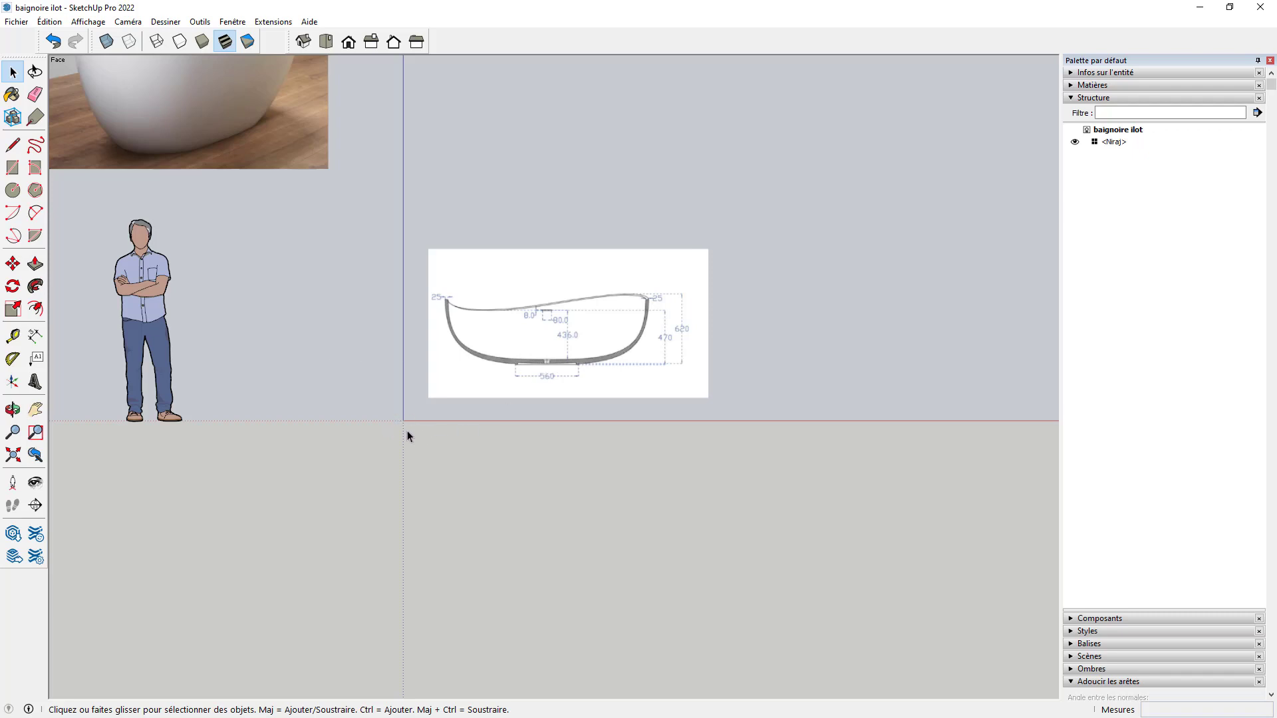
mouse_move(422, 425)
middle_mouse_down()
mouse_move(379, 490)
mouse_move(434, 413)
middle_mouse_up()
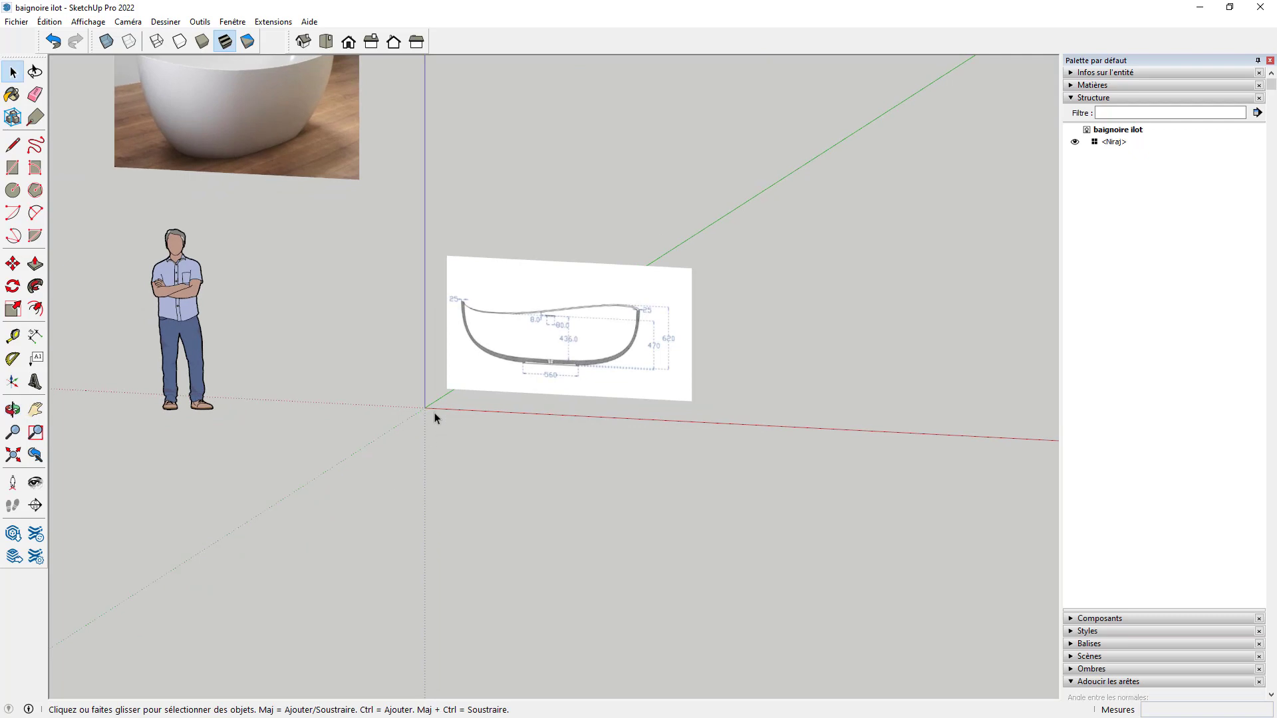
left_click(348, 40)
scroll(736, 460, "up", 2)
left_click(556, 339)
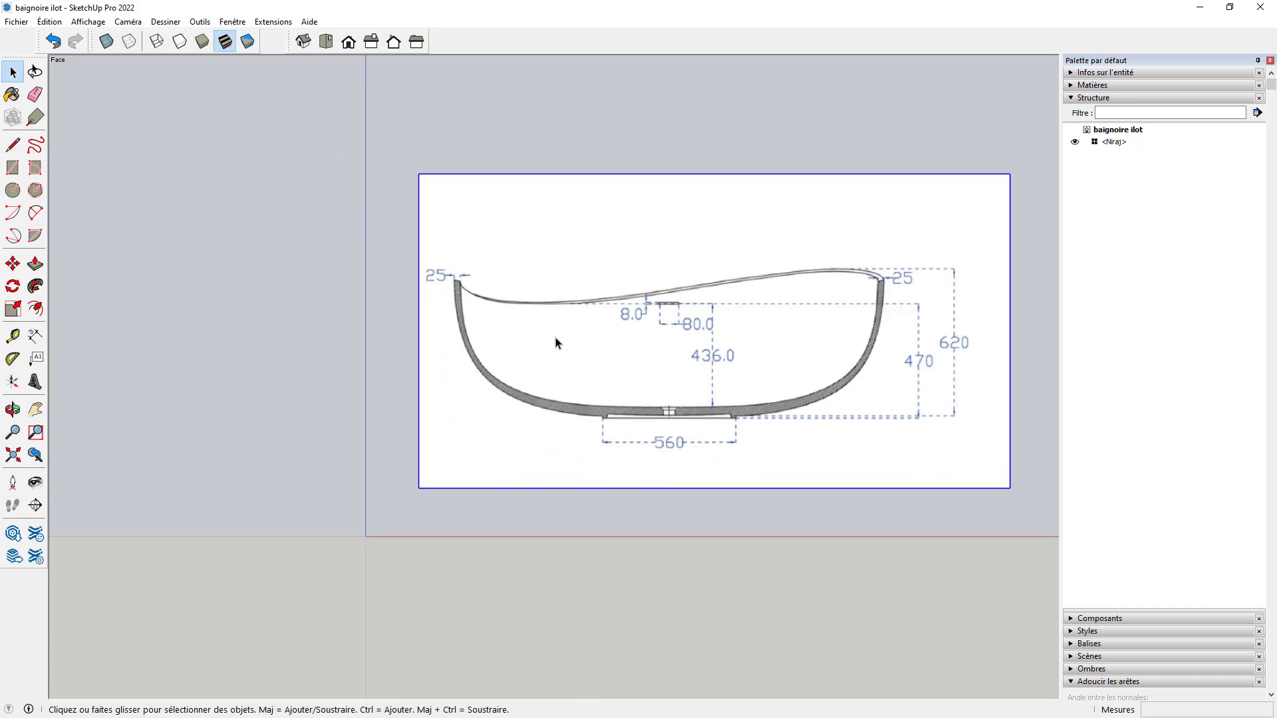
left_click(13, 264)
scroll(647, 403, "up", 3)
scroll(690, 431, "up", 5)
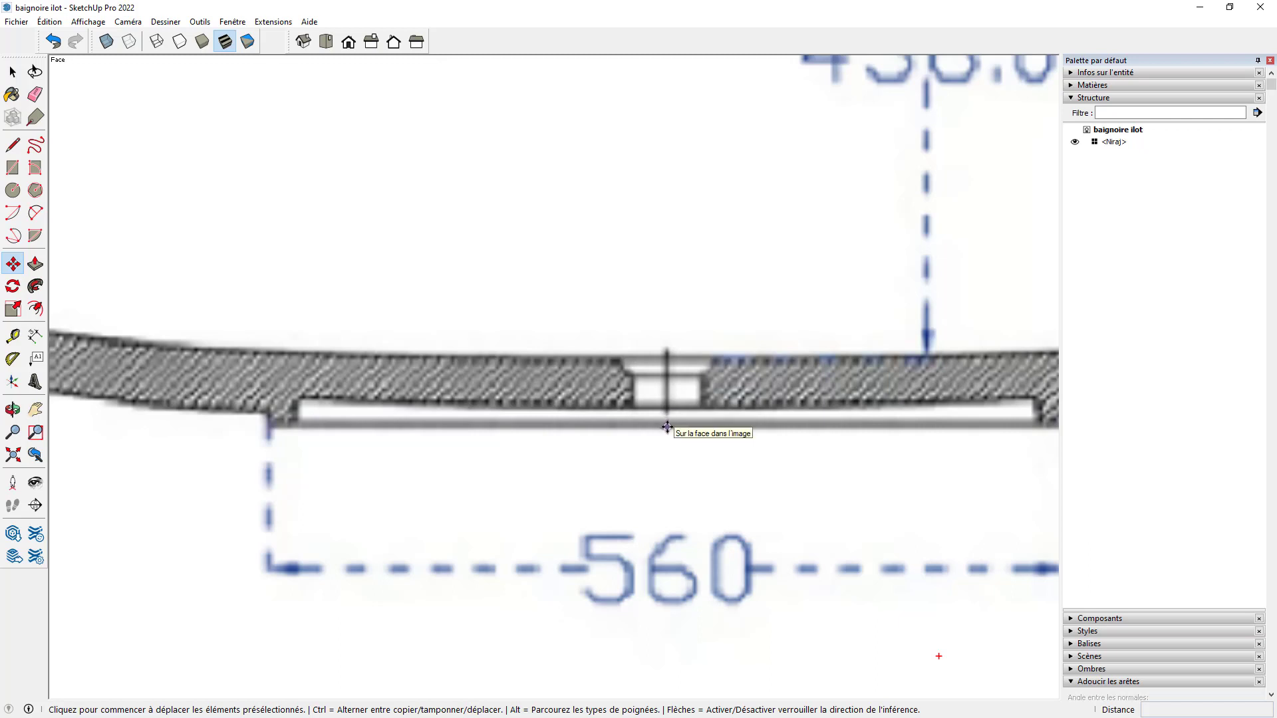
left_click(667, 428)
scroll(667, 428, "down", 10)
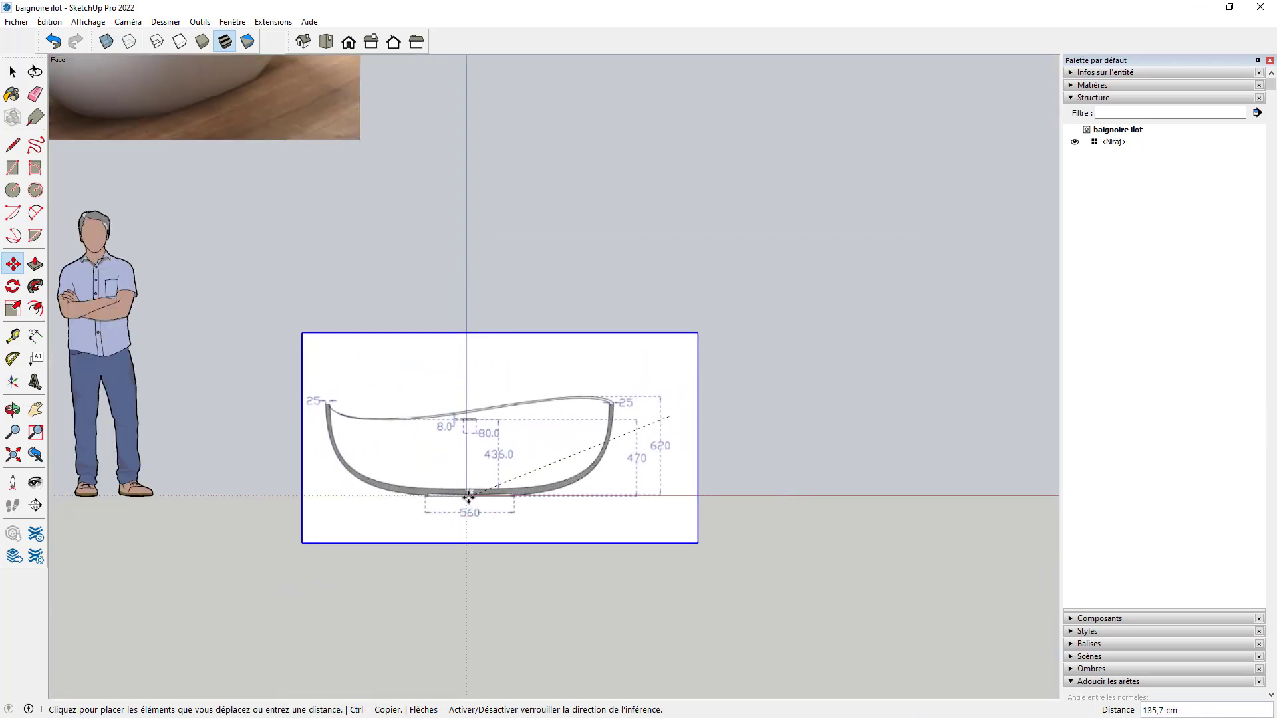
left_click(466, 495)
key("space")
left_click(629, 636)
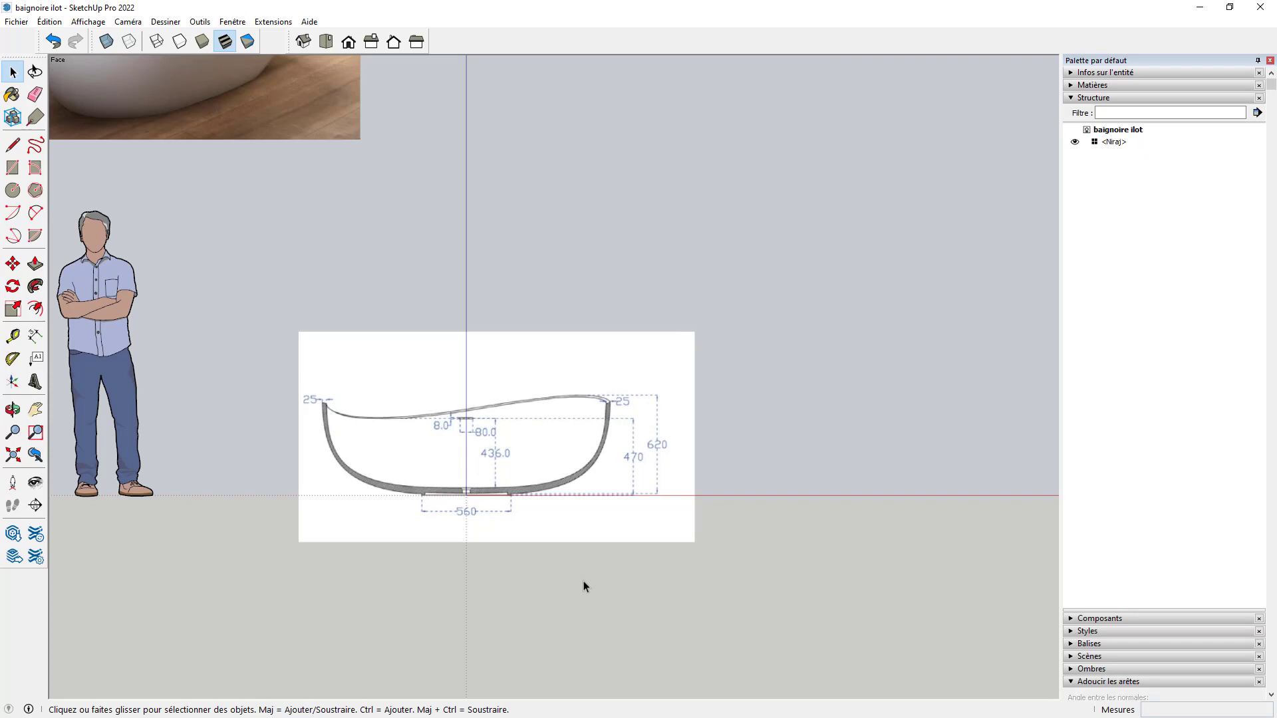
scroll(567, 439, "down", 3)
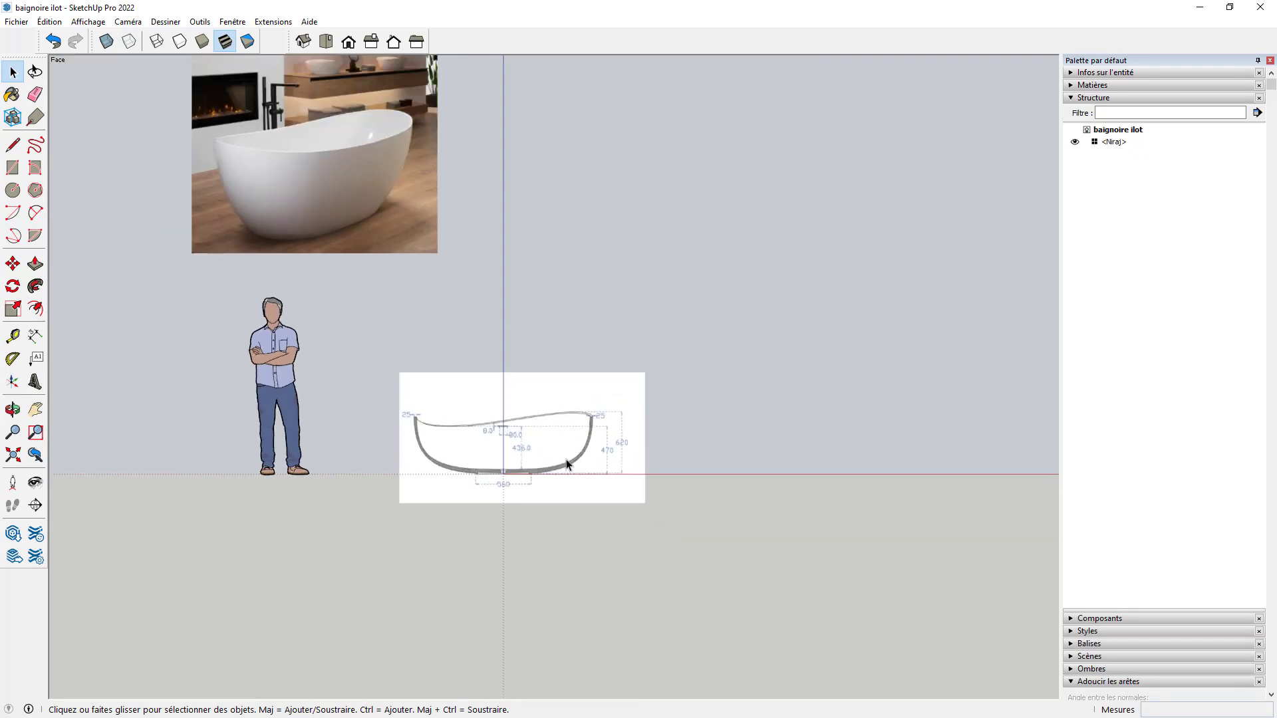
scroll(555, 471, "up", 5)
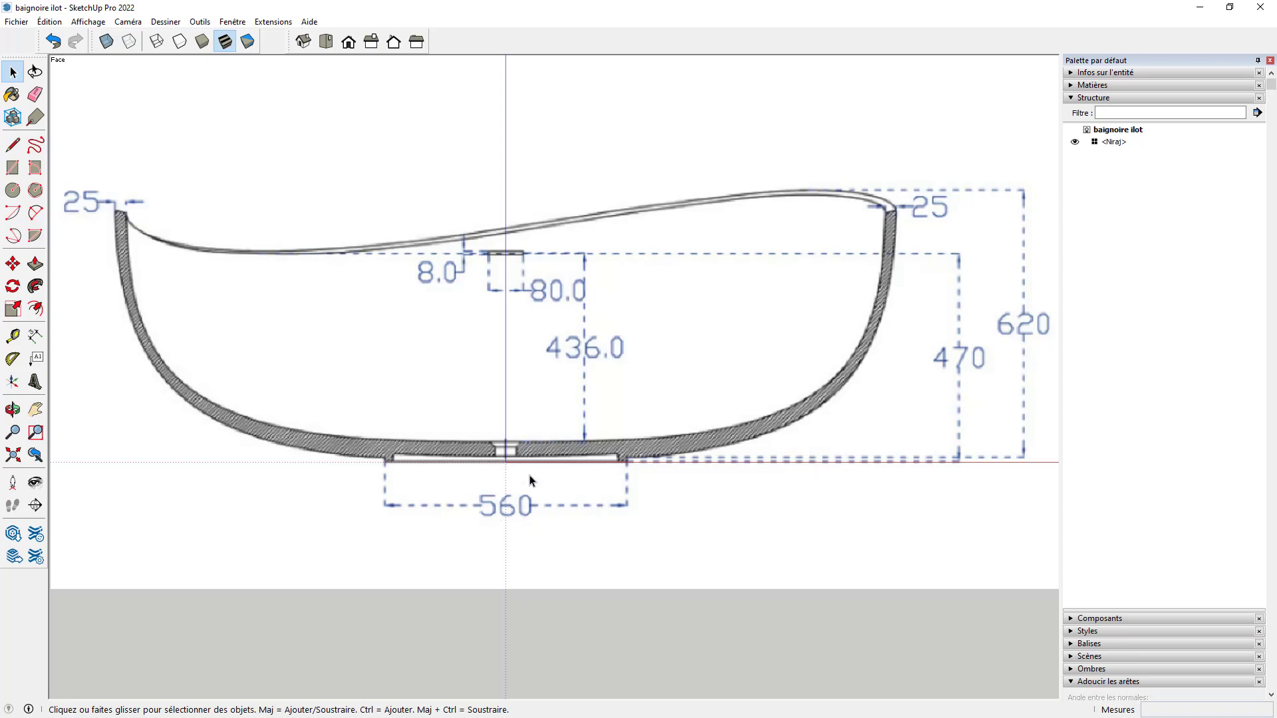
Switch the camera from parallel projection to perspective.
scroll(689, 391, "down", 3)
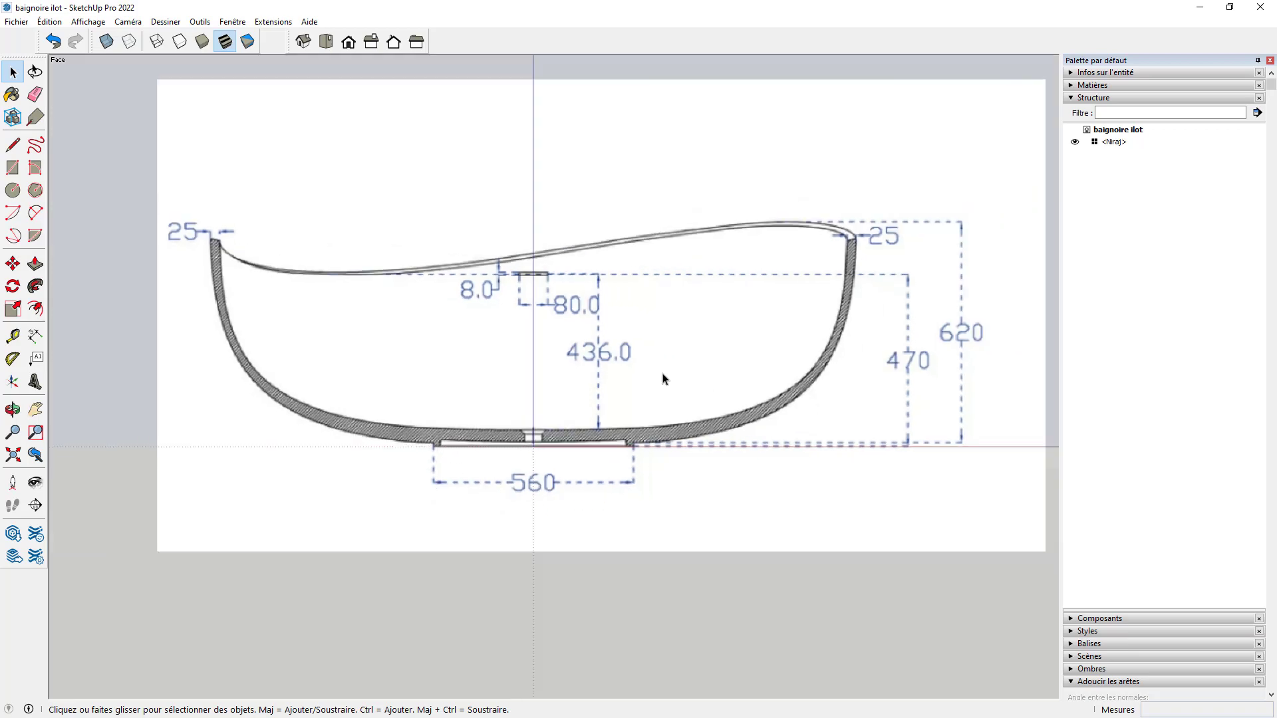
left_click(128, 21)
left_click(200, 100)
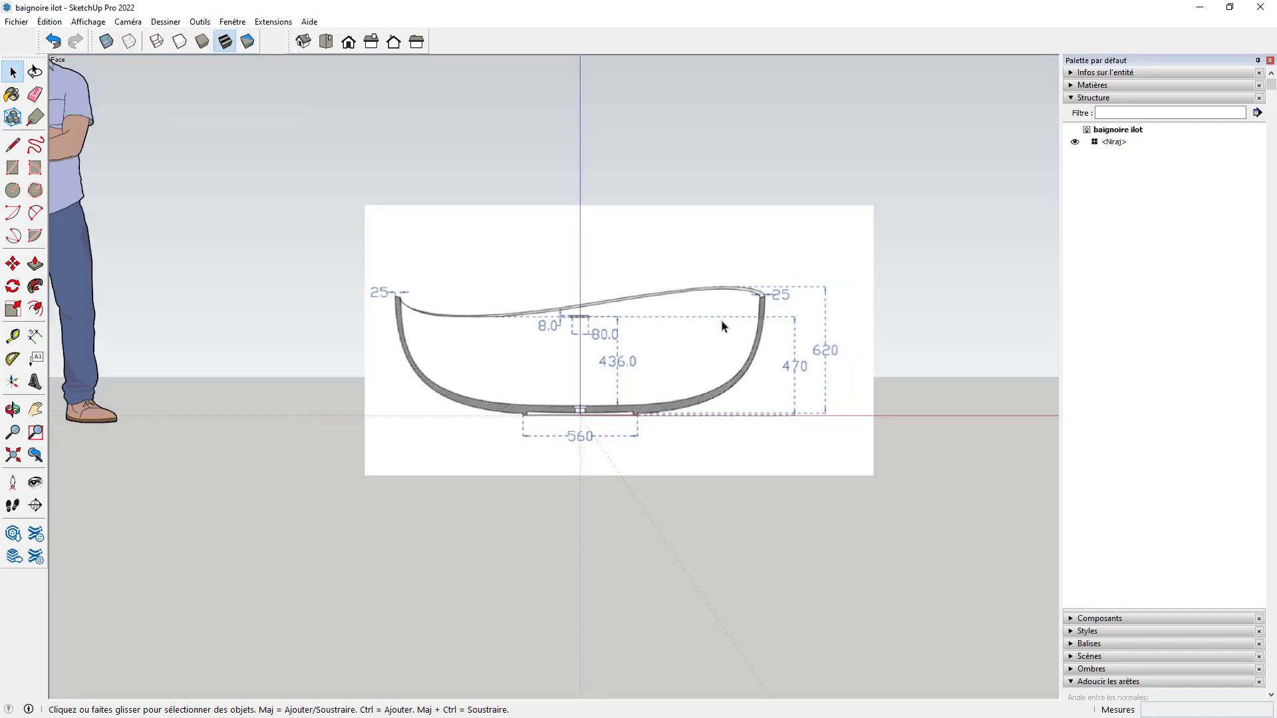
key("o")
left_click_drag(755, 262, 466, 398)
Move the section drawing back along the green axis by about 246 cm, away from the origin, and deselect it.
key("space")
left_click(500, 336)
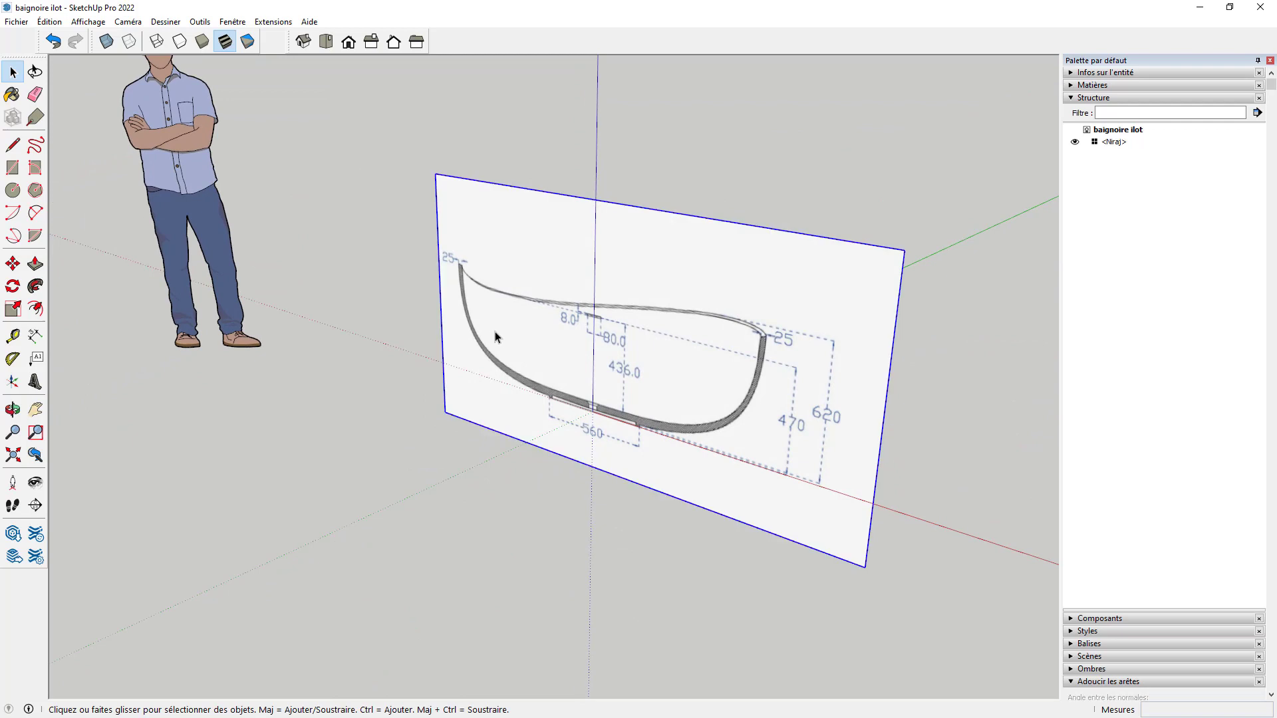
scroll(472, 346, "down", 5)
left_click(13, 264)
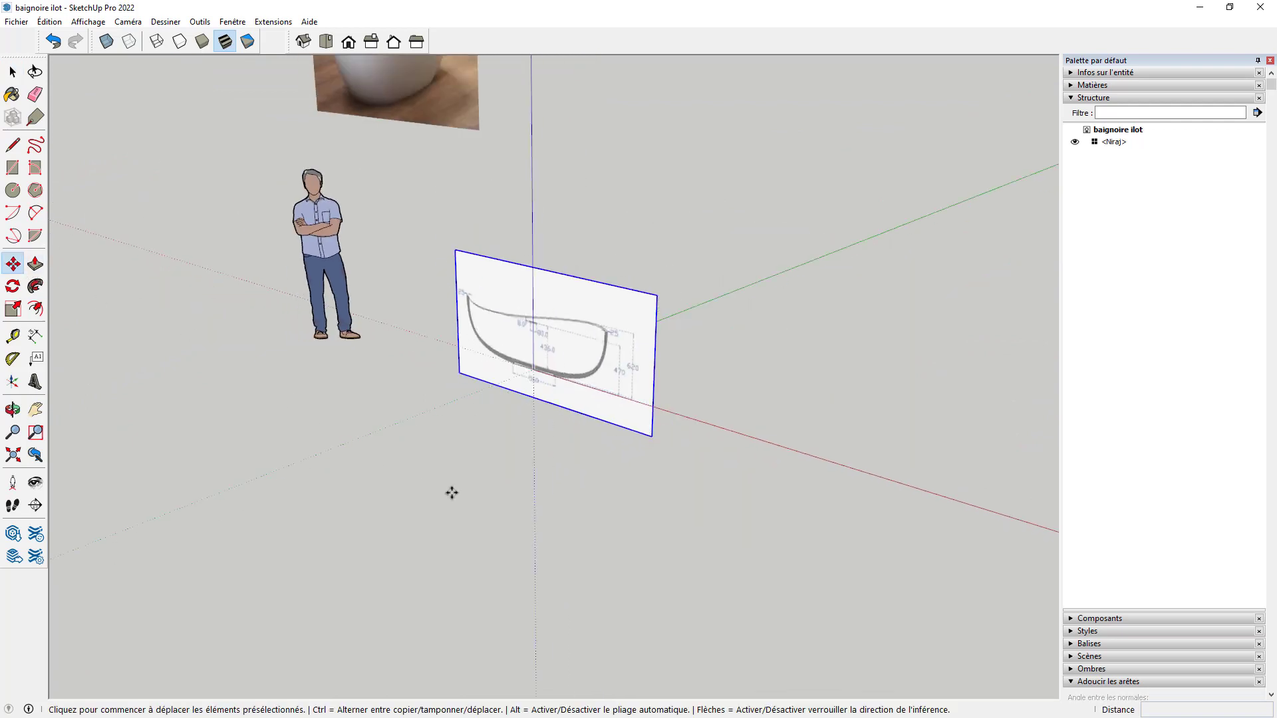
left_click(673, 458)
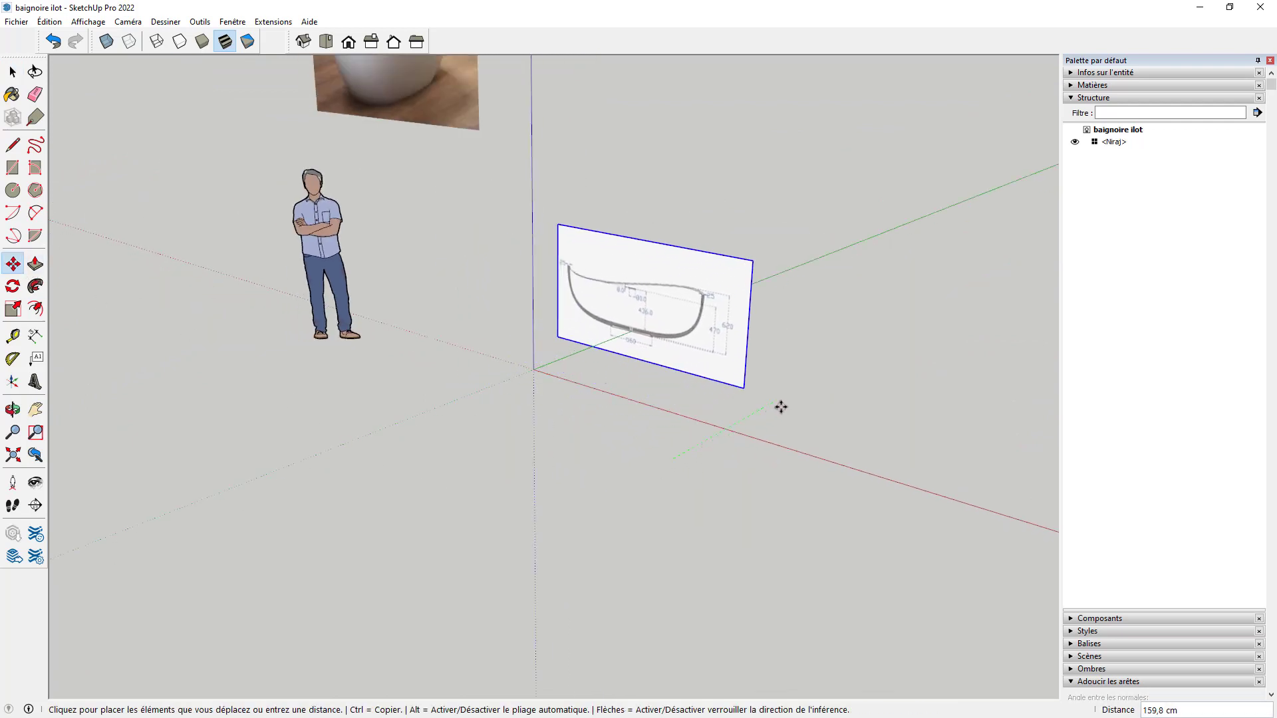
left_click(823, 380)
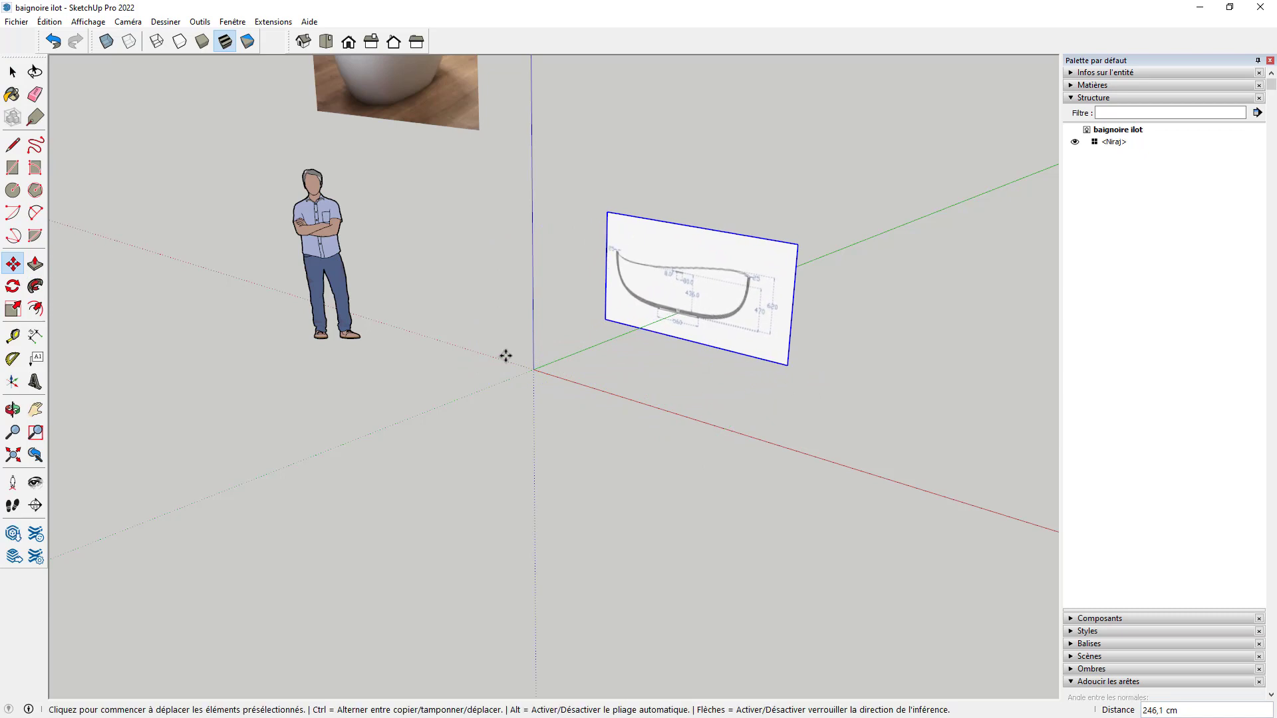
scroll(518, 361, "up", 3)
left_click(13, 71)
left_click(362, 193)
middle_click_drag(421, 332, 433, 377)
scroll(584, 402, "up", 2)
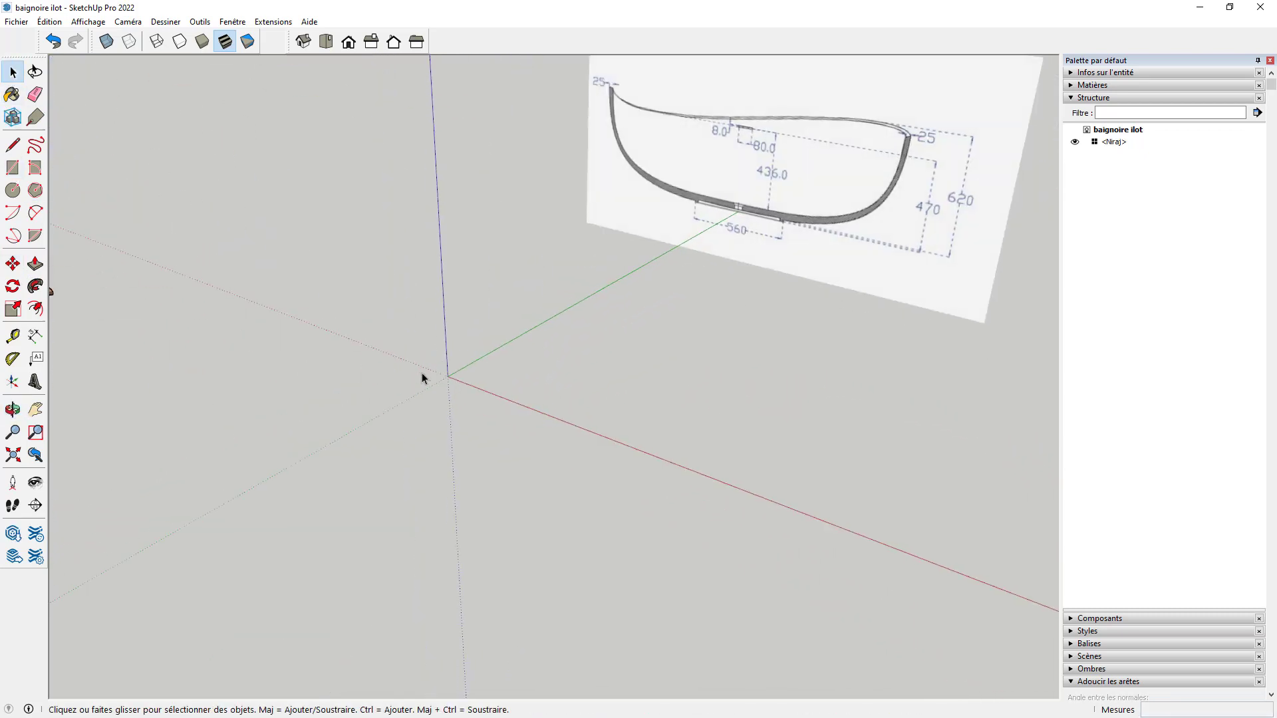
left_click(14, 191)
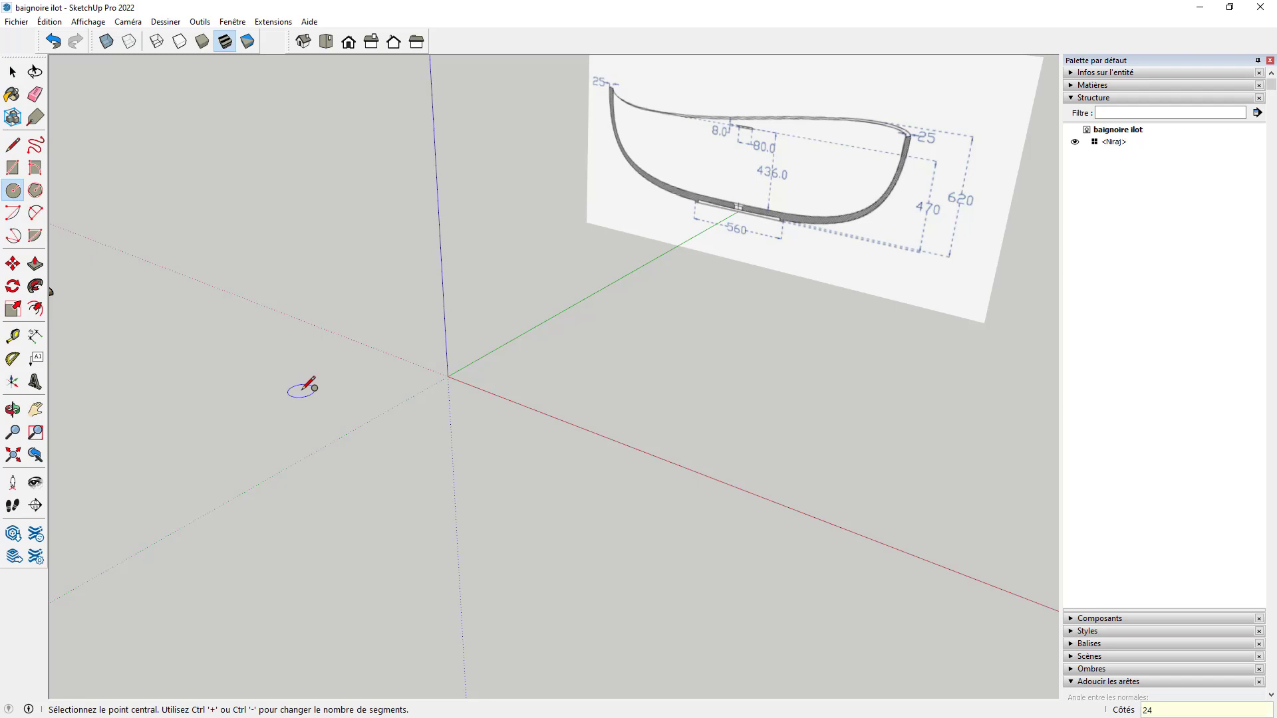
left_click(448, 376)
left_click(730, 405)
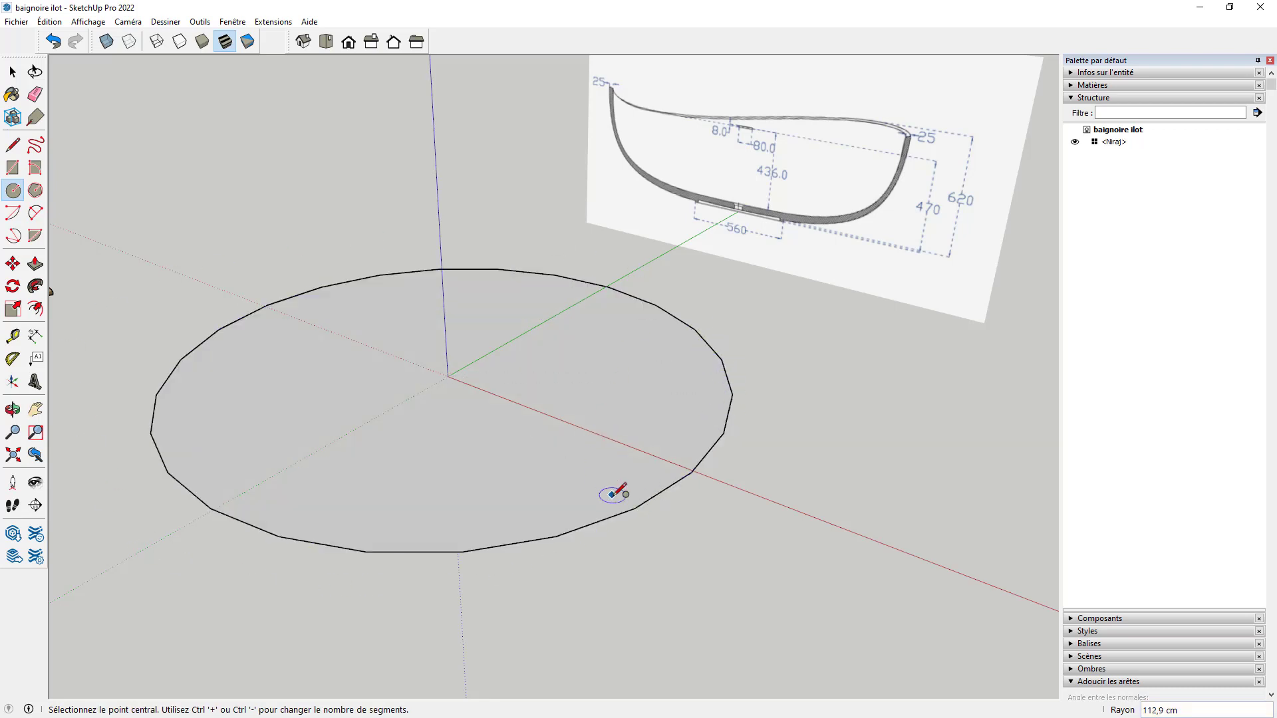
key("ctrl+z")
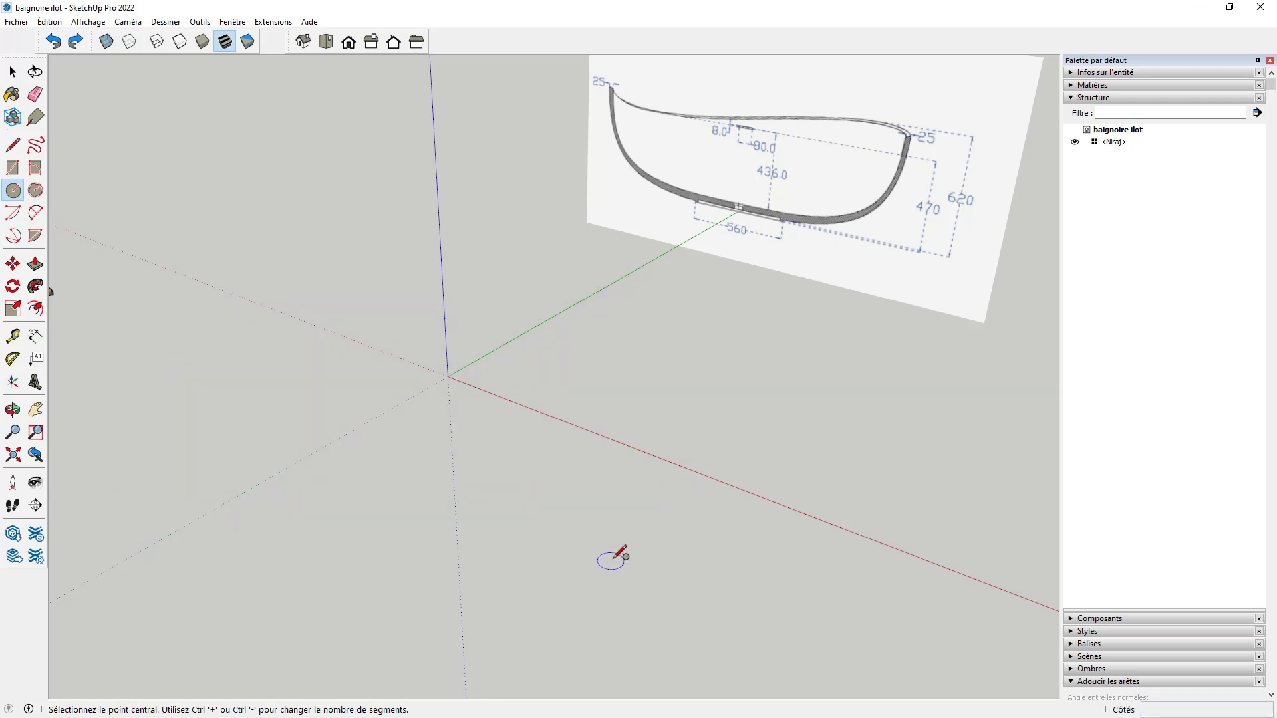
Draw a 48-sided circle with a 28 cm radius on the ground plane, centred on the origin.
left_click(12, 191)
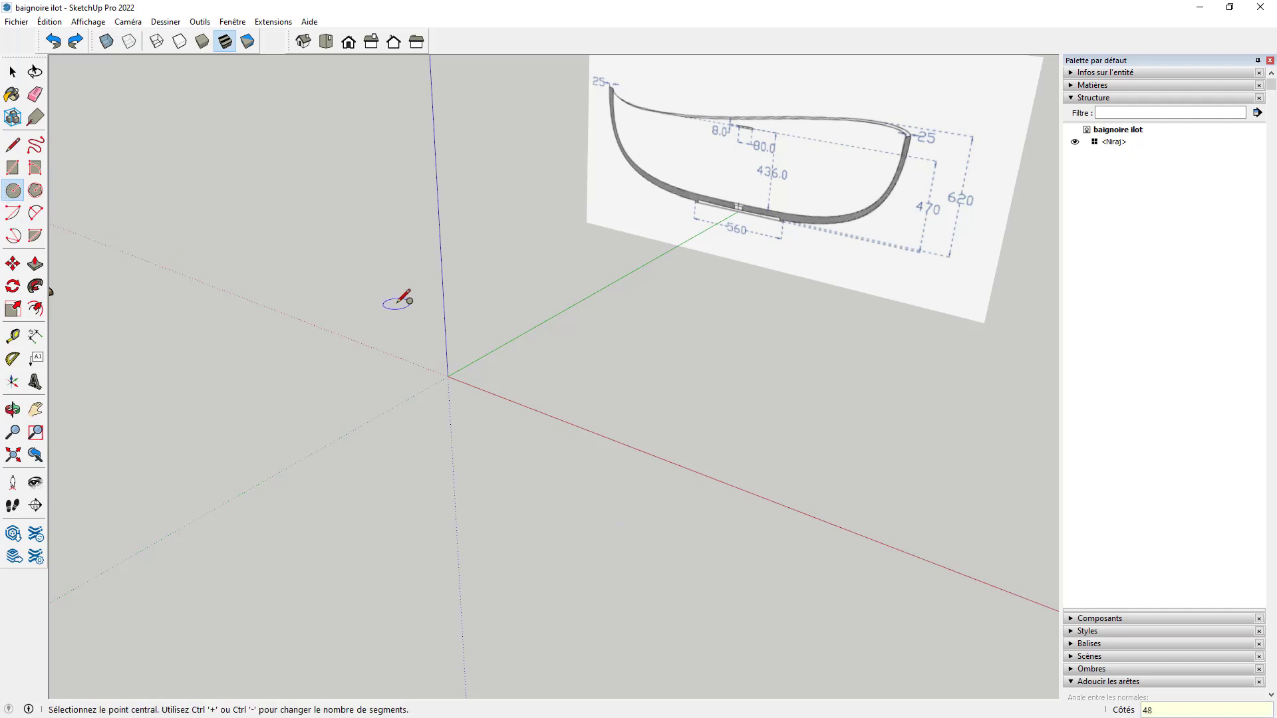
left_click(448, 377)
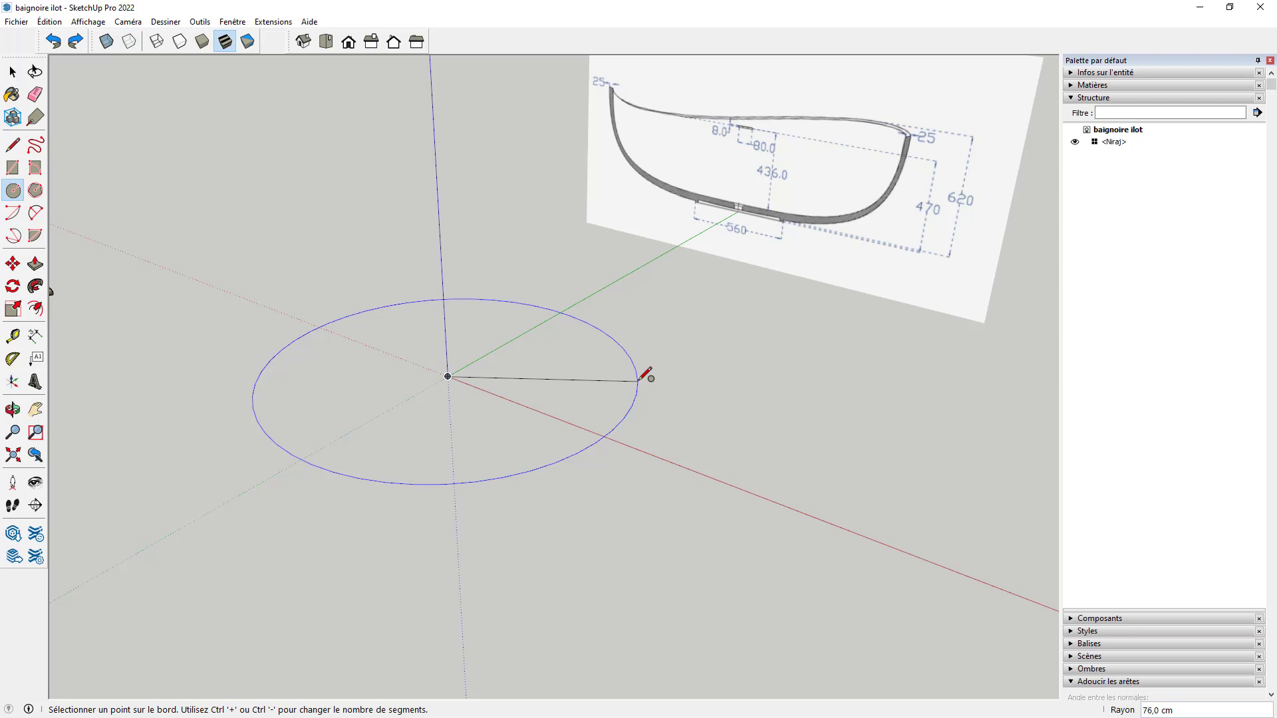
key("Return")
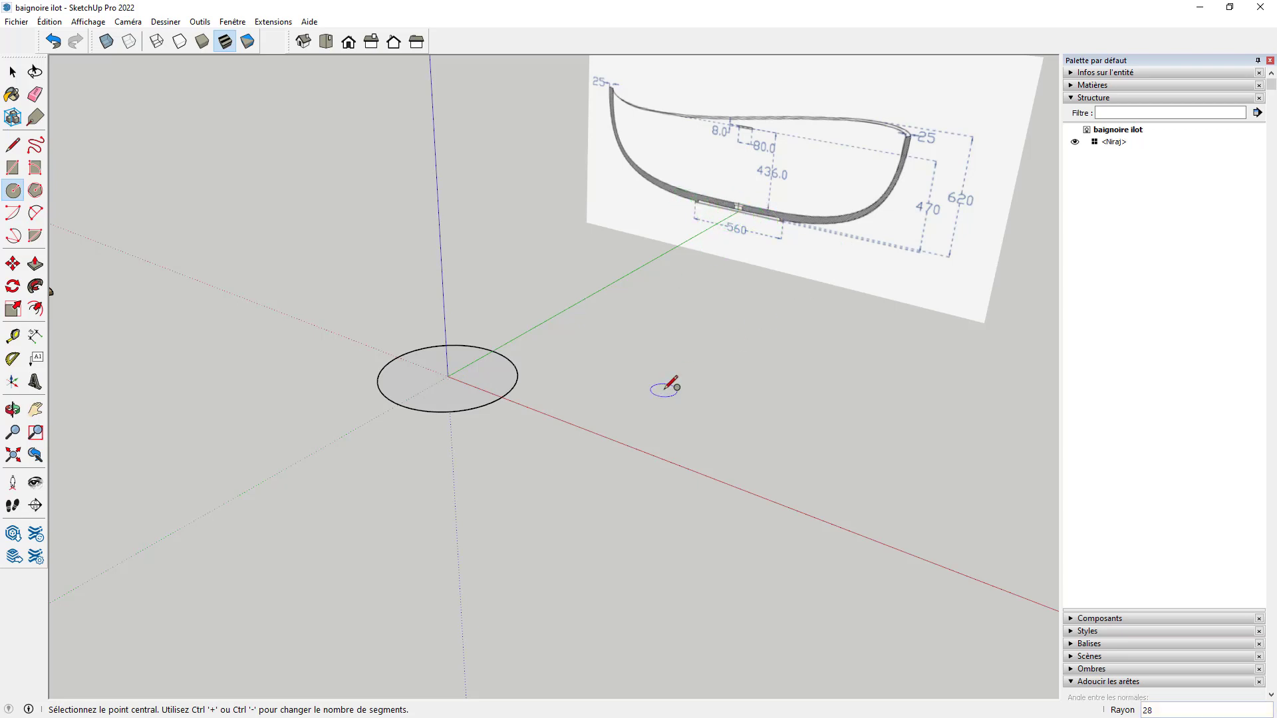
Narrow the base disc into an ellipse by scaling it about its centre along the green axis.
middle_click_drag(661, 390, 607, 499)
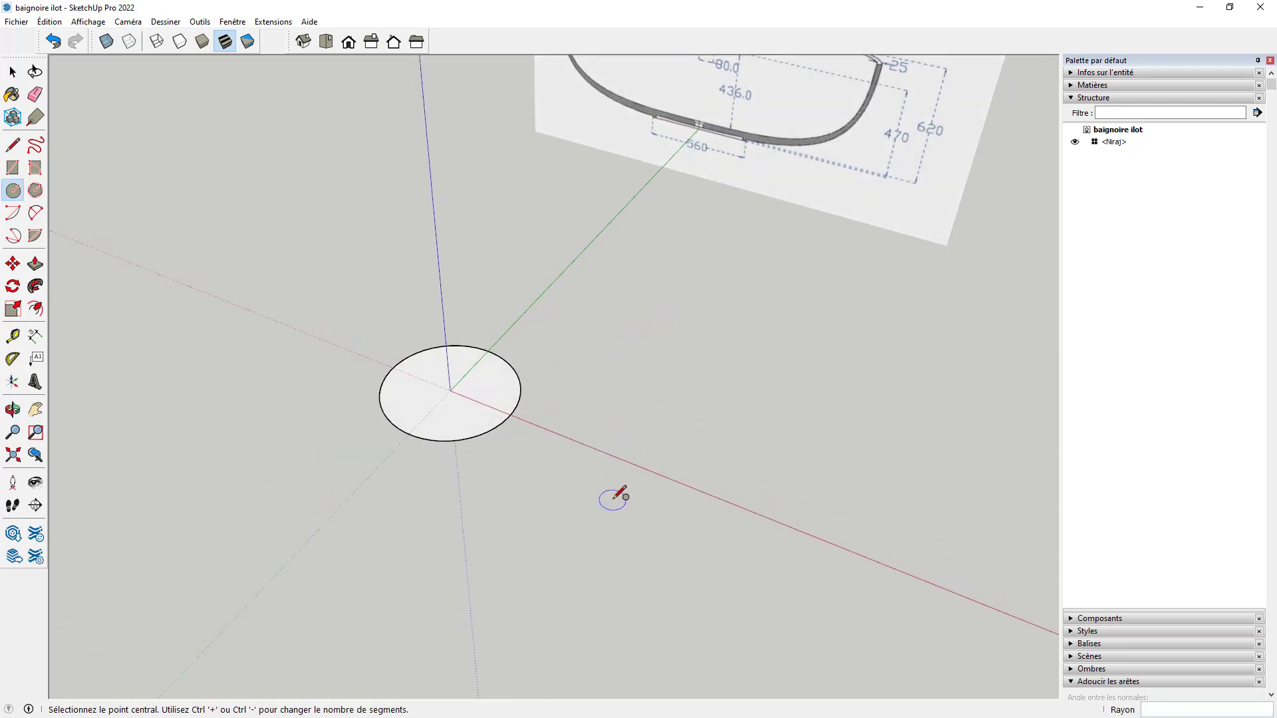
key("space")
left_click(452, 415)
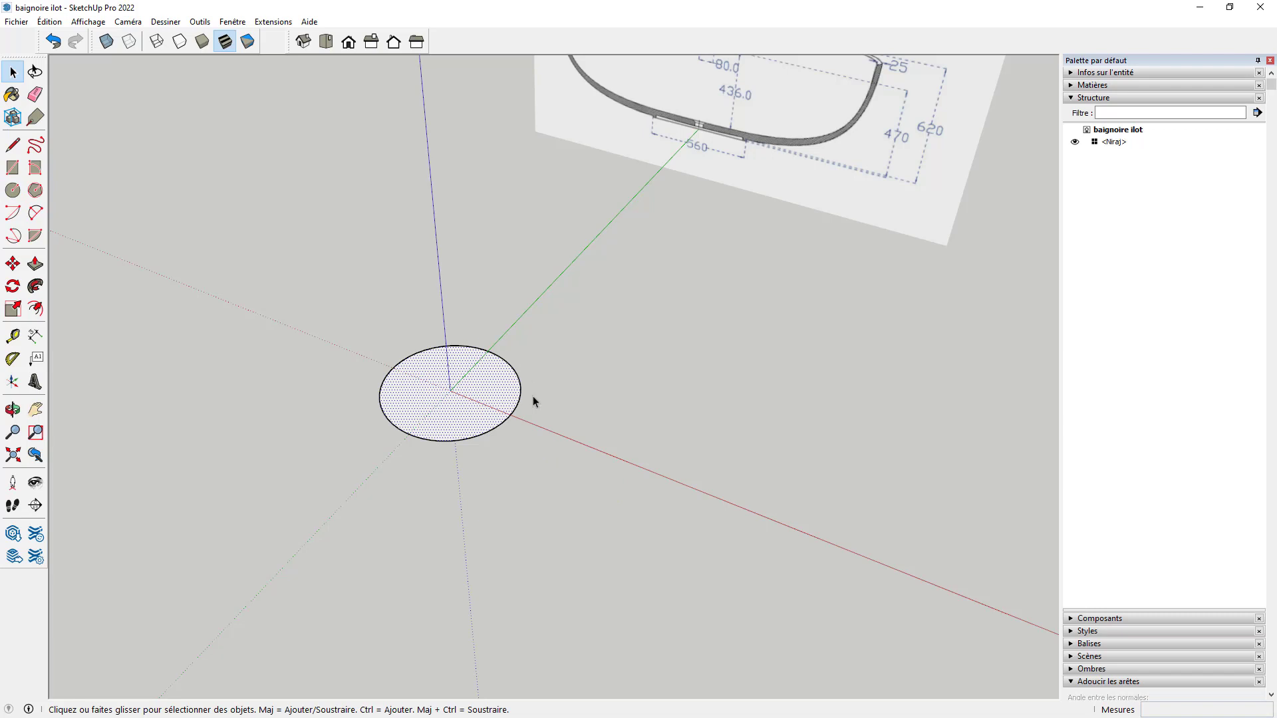
left_click(13, 309)
key("ctrl")
left_click(410, 435)
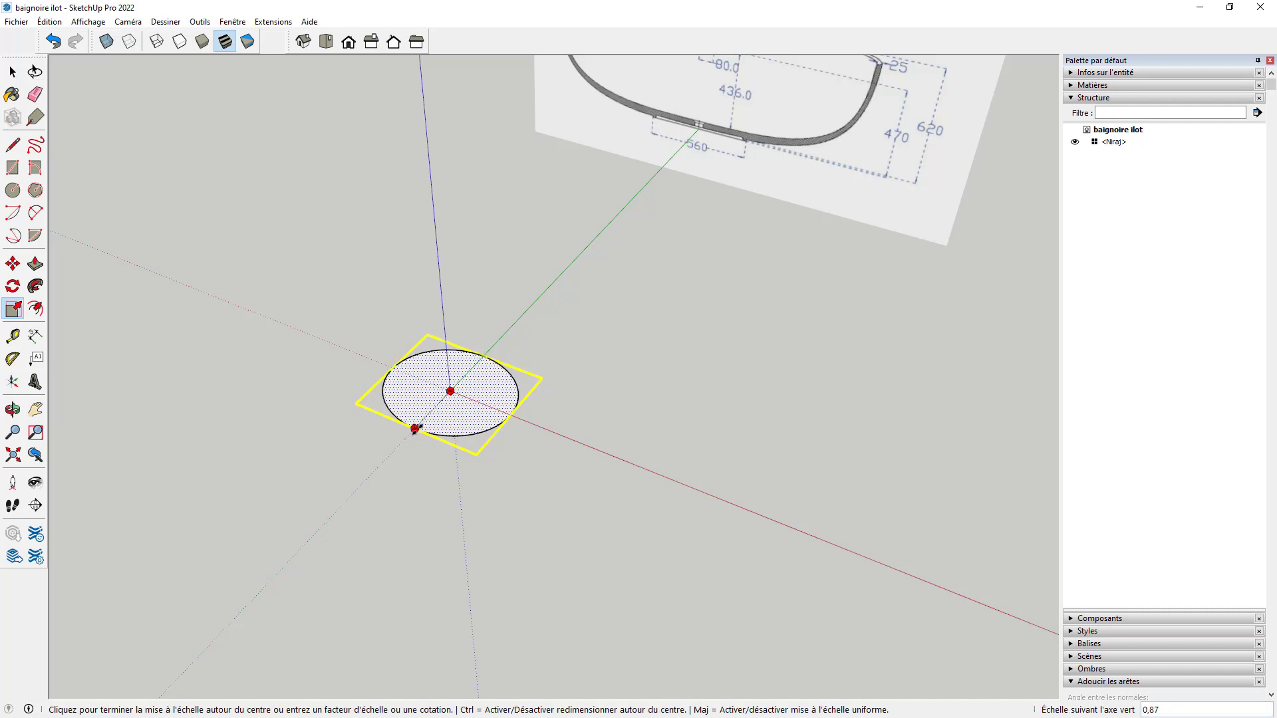
left_click(424, 419)
key("space")
Return to the front view and set the camera to parallel projection.
middle_click_drag(504, 493, 570, 361)
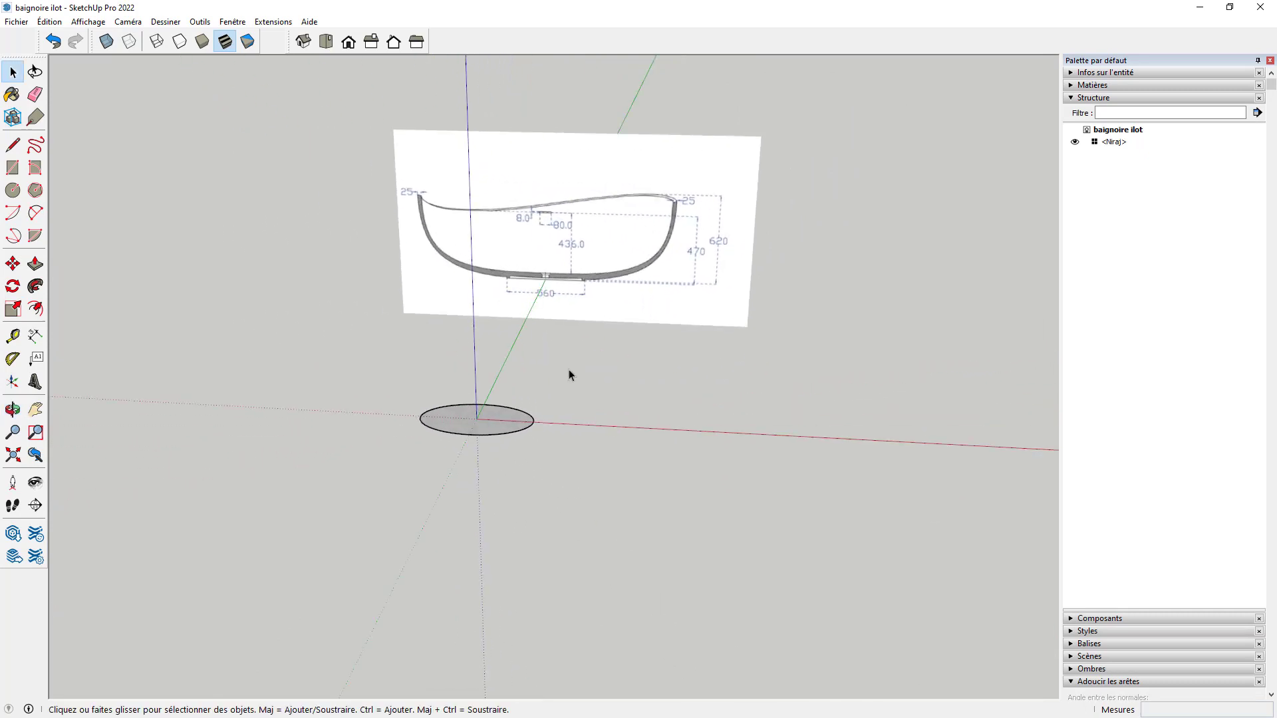
middle_click_drag(650, 251, 565, 295)
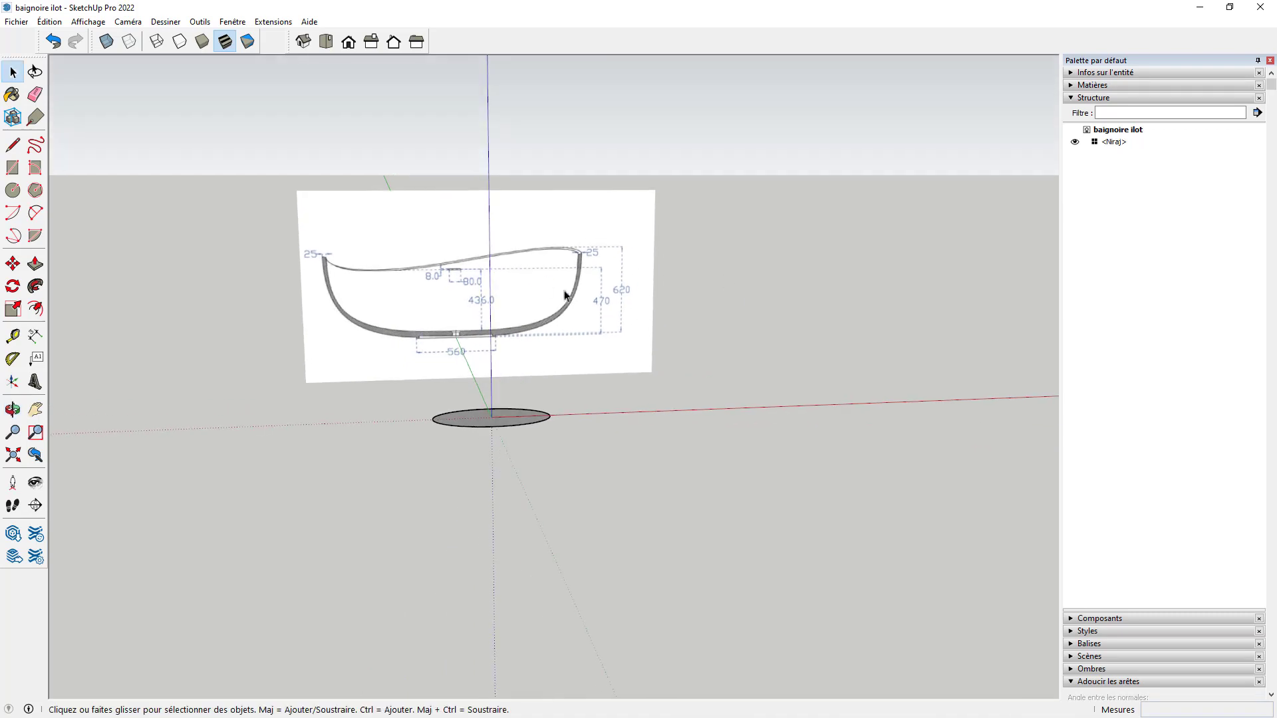
left_click(348, 42)
left_click(127, 22)
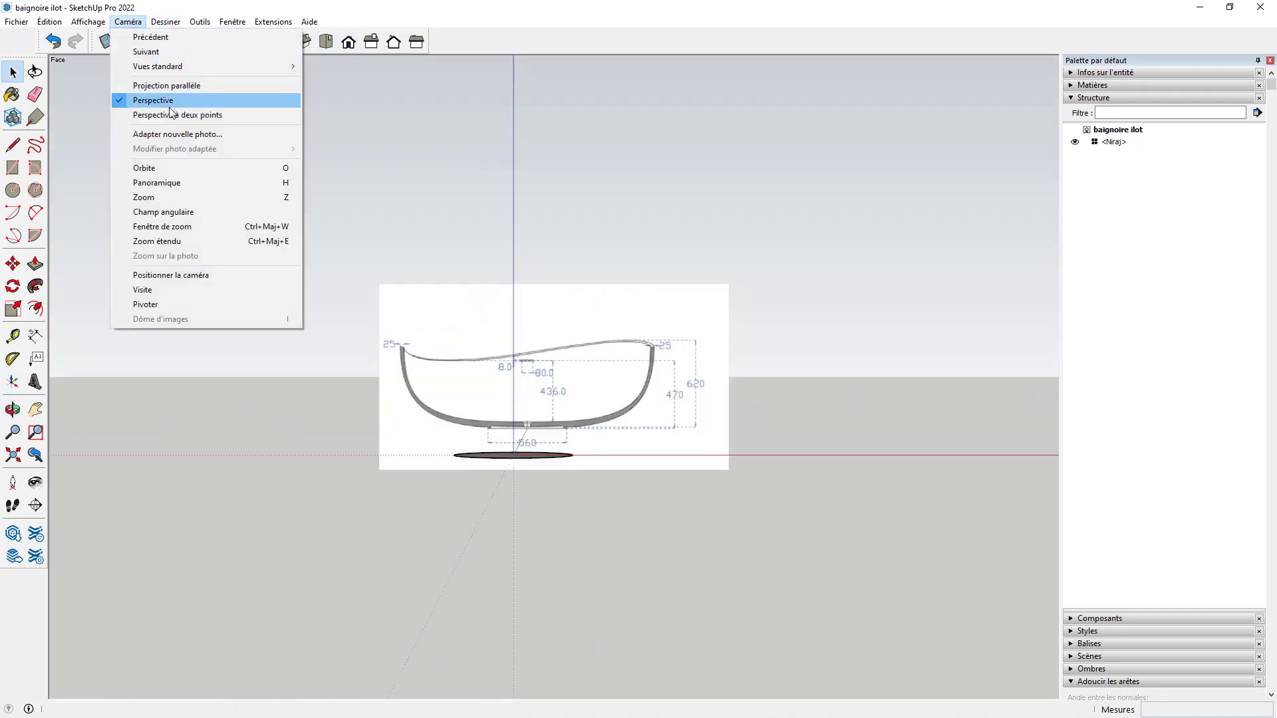
left_click(166, 86)
scroll(606, 406, "up", 6)
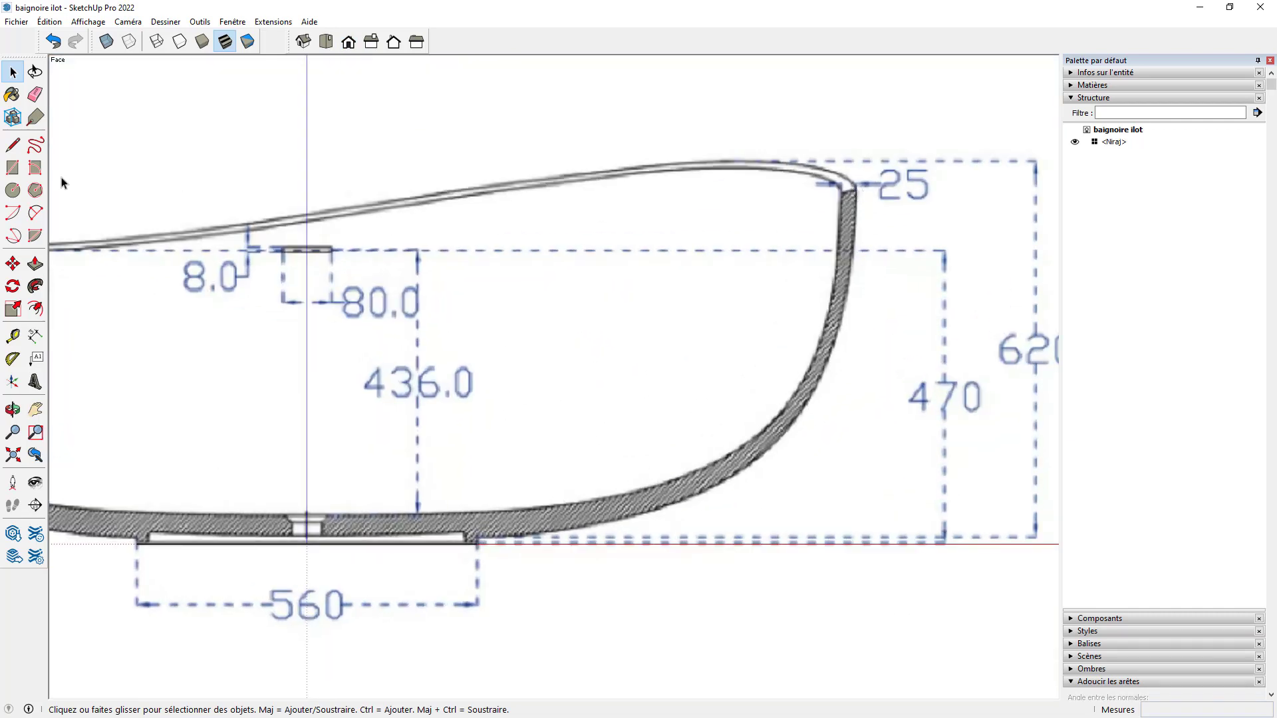
Trace the underside of the tub's right half with a two-point arc starting at the outer corner of the 560 base.
left_click(35, 213)
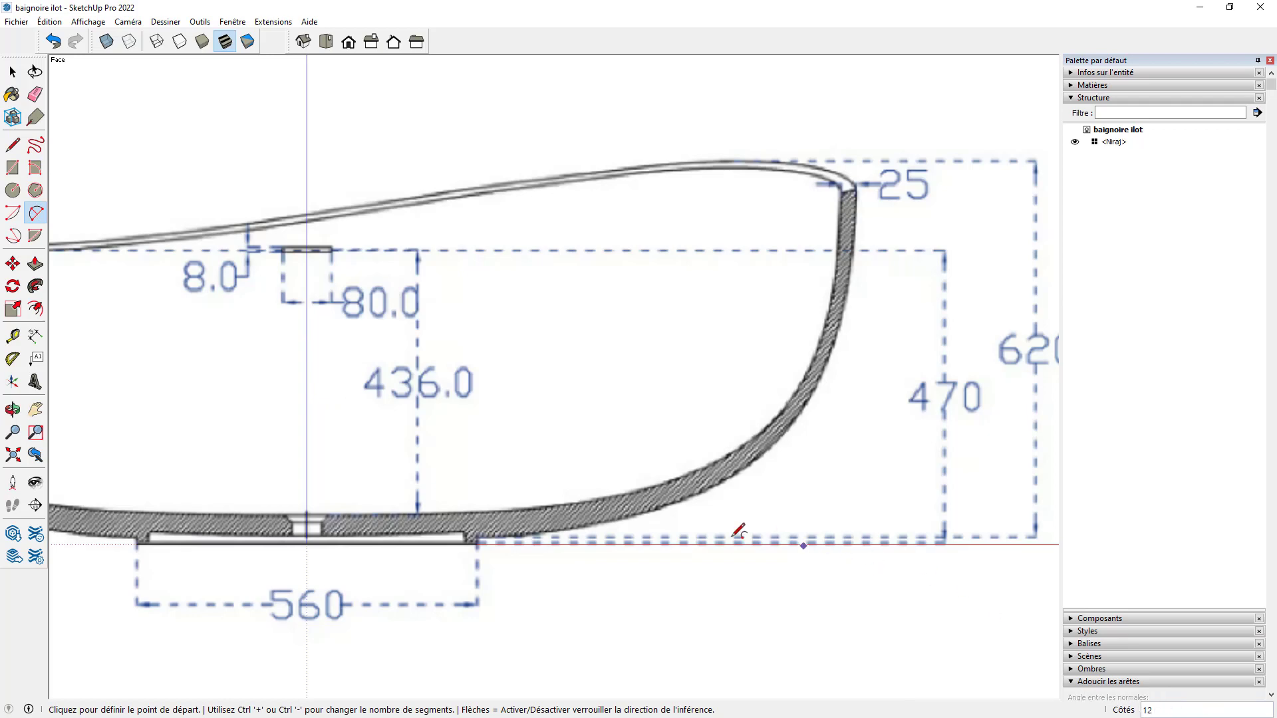
scroll(479, 539, "up", 3)
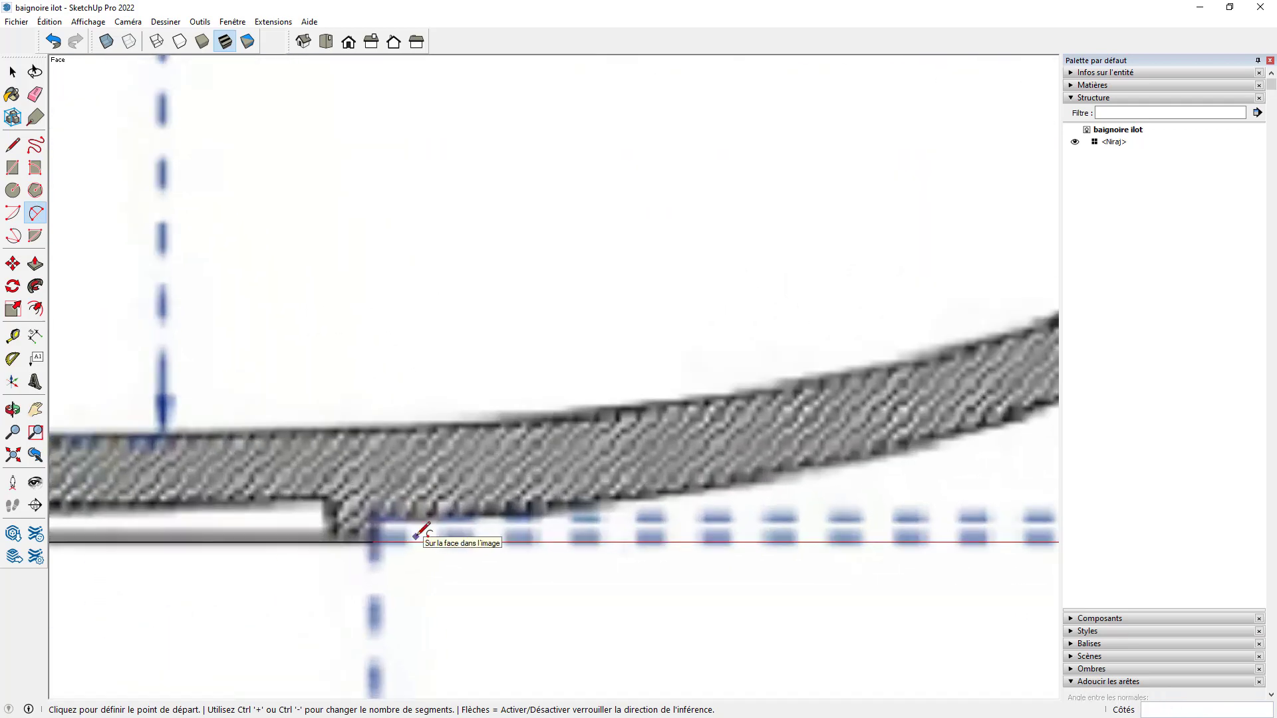
left_click(373, 520)
scroll(293, 509, "down", 2)
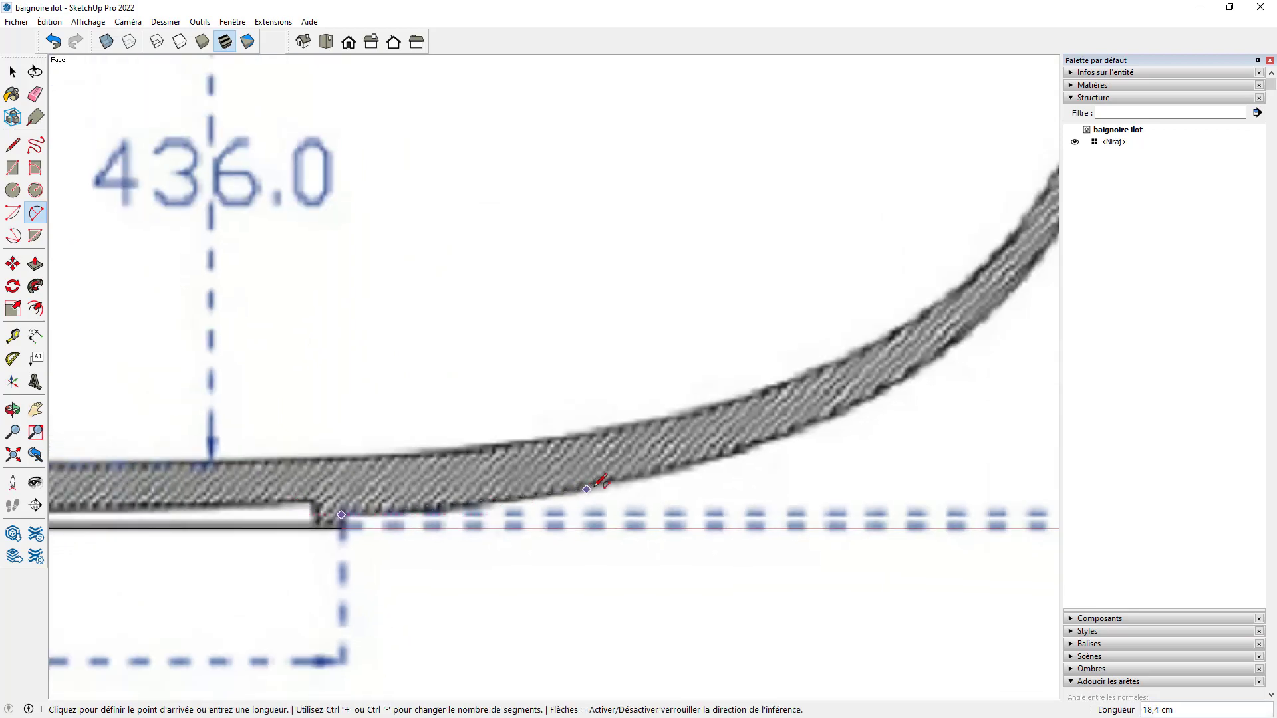
left_click(722, 456)
scroll(559, 485, "up", 2)
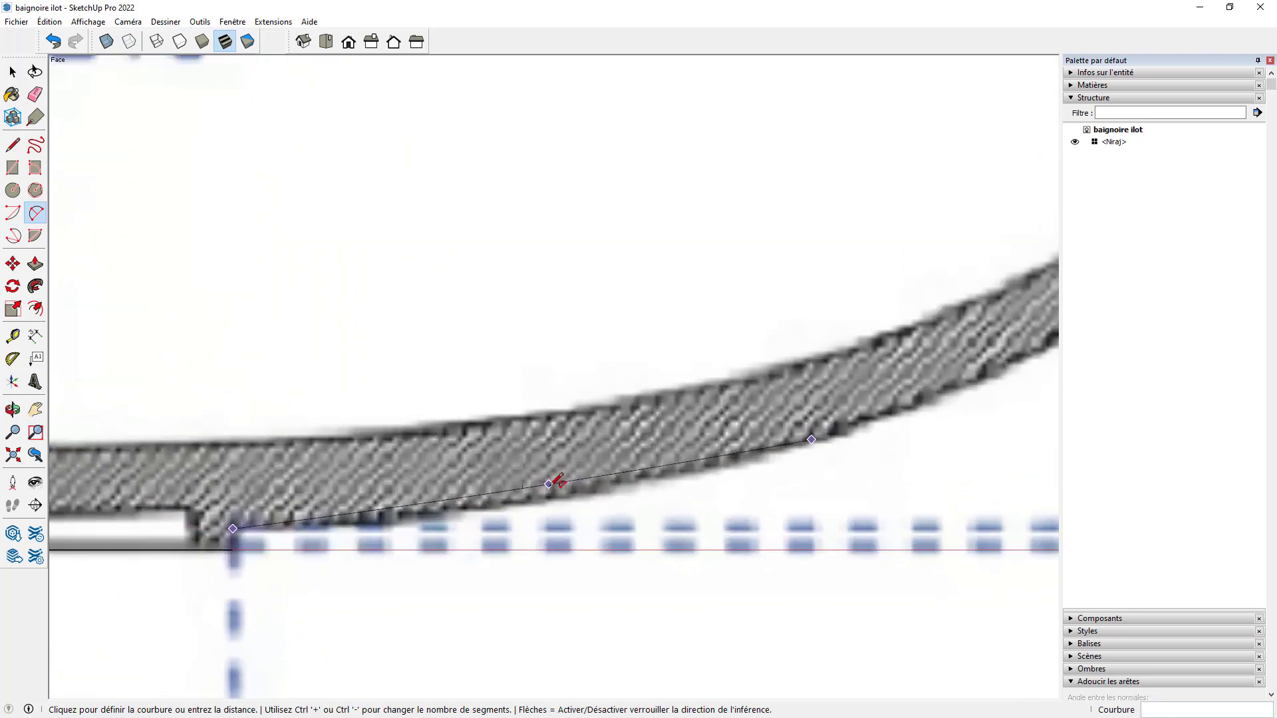
left_click(529, 496)
Continue tracing the outer wall of the tub's right half upward with three more arcs, each tangent to the previous one.
scroll(328, 536, "down", 3)
left_click(632, 478)
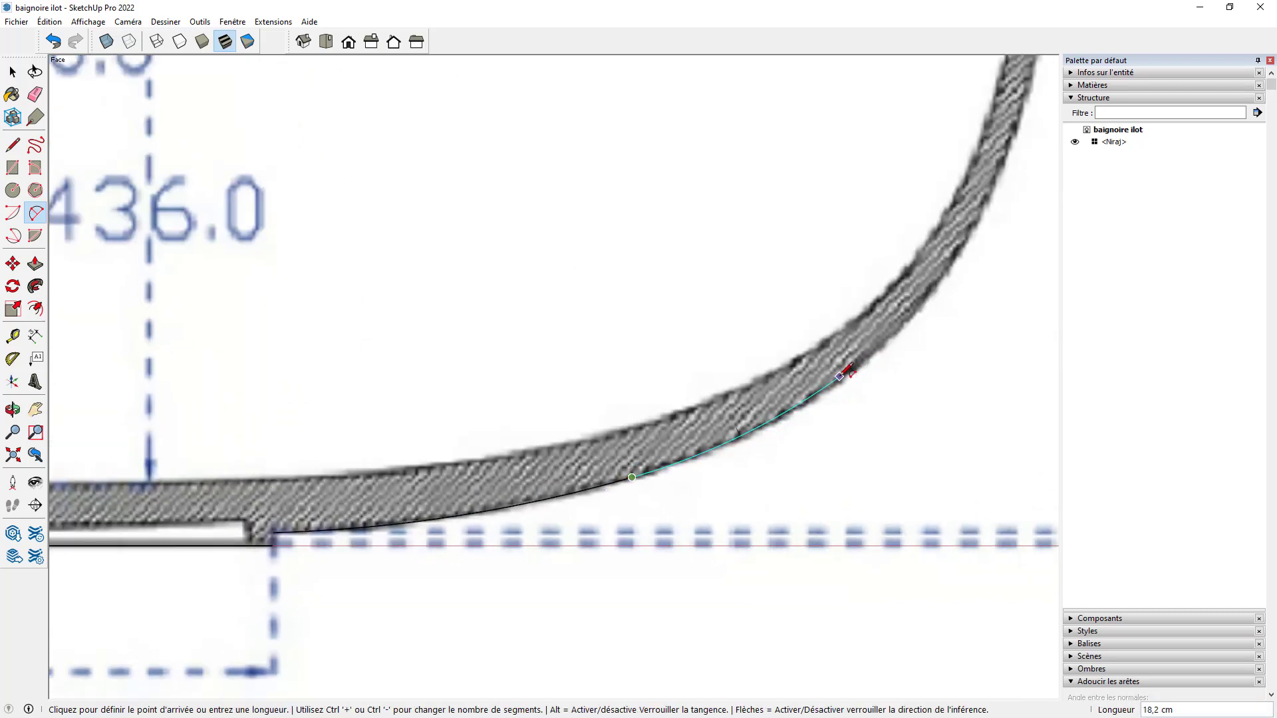
left_click(840, 376)
left_click(840, 377)
scroll(561, 585, "down", 4)
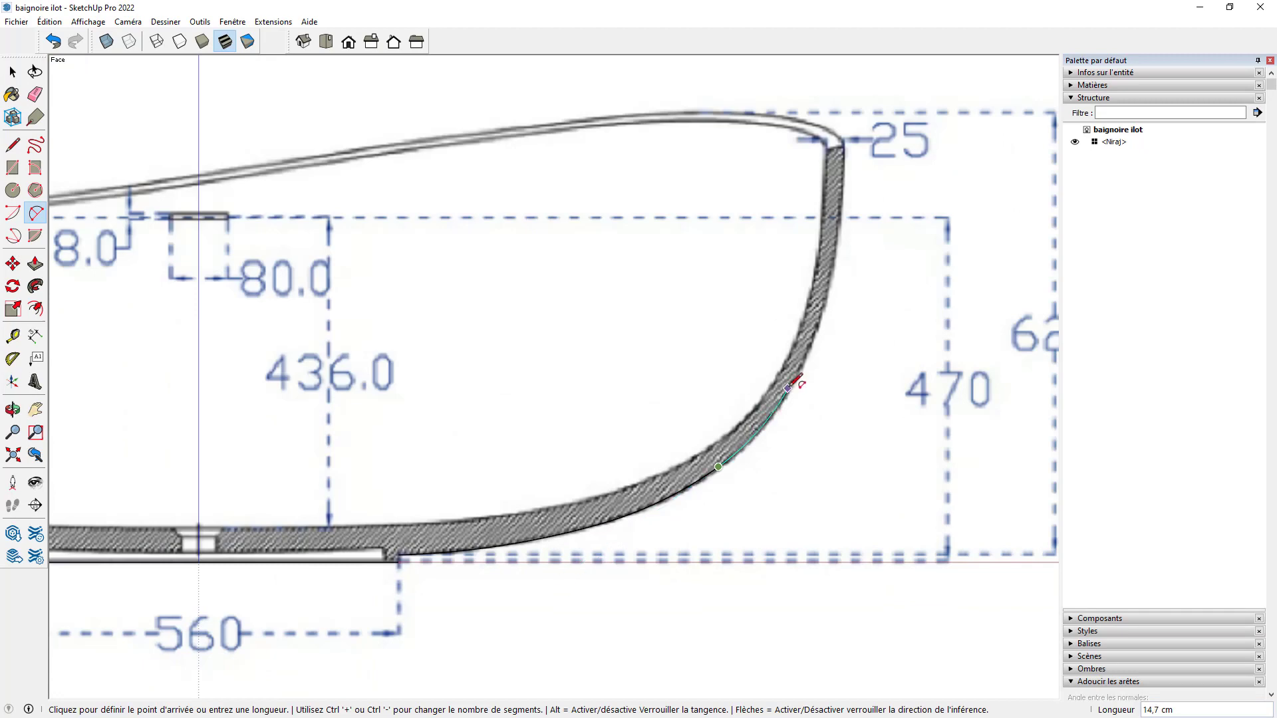
scroll(799, 379, "up", 4)
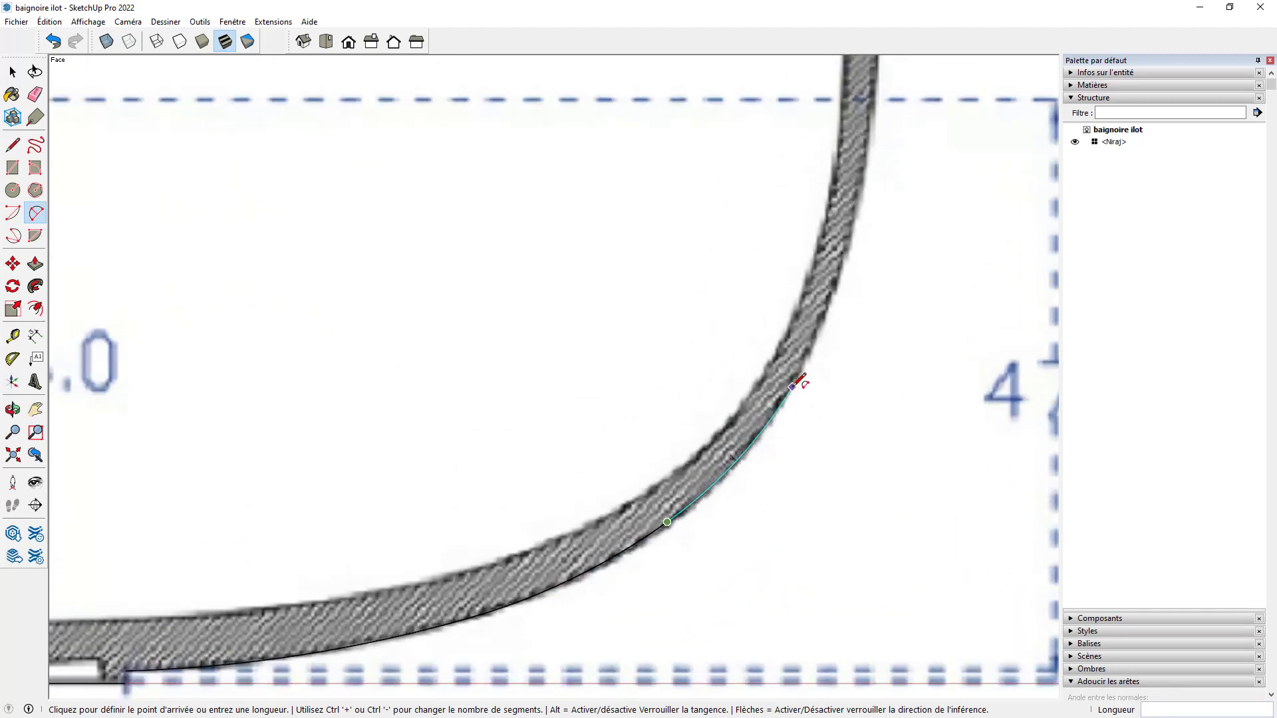
left_click(818, 332)
left_click(818, 332)
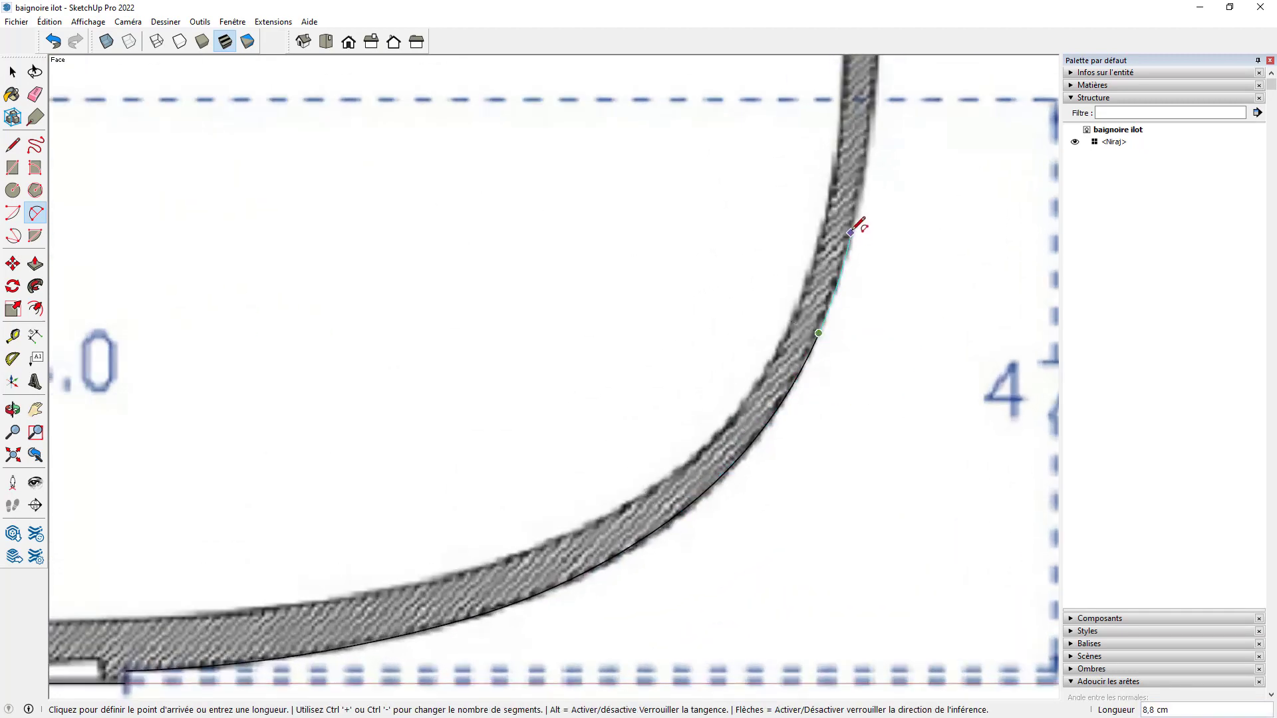
left_click(865, 157)
scroll(833, 256, "down", 4)
scroll(821, 265, "up", 6)
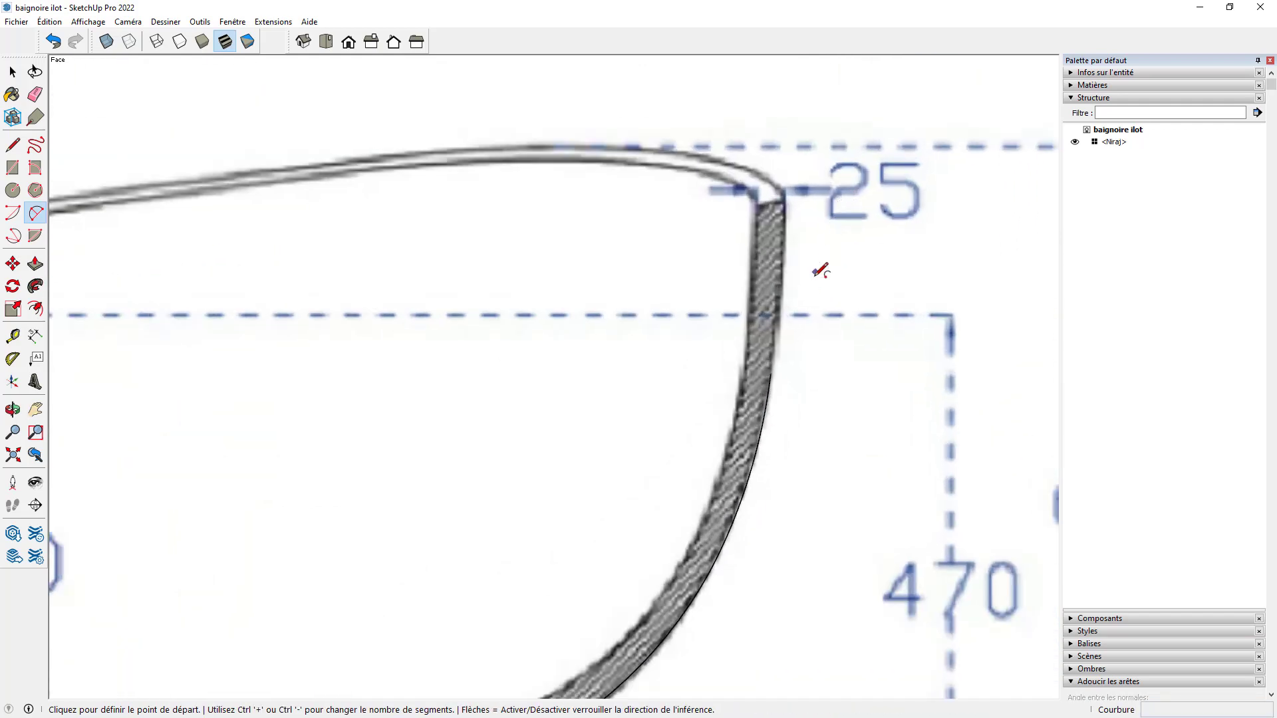
Draw a straight line from the last arc's upper end to the outer corner of the wall's upper edge.
left_click(13, 144)
left_click(747, 428)
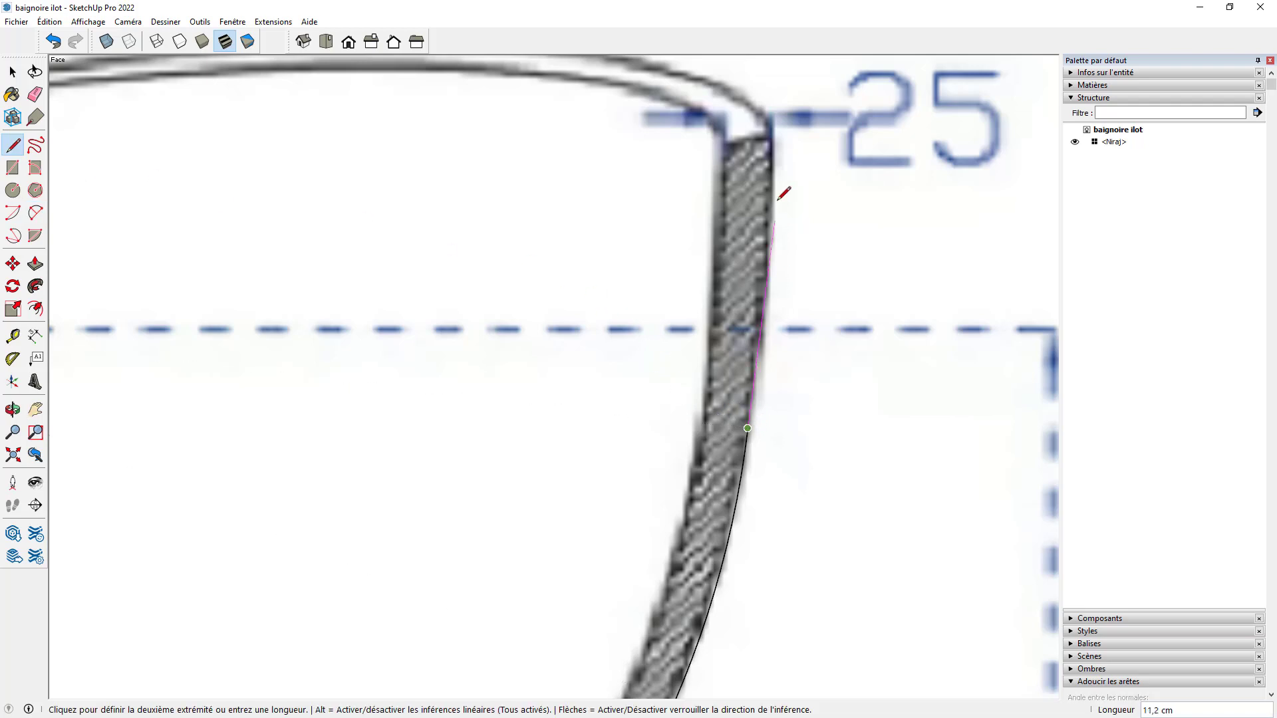
left_click(775, 135)
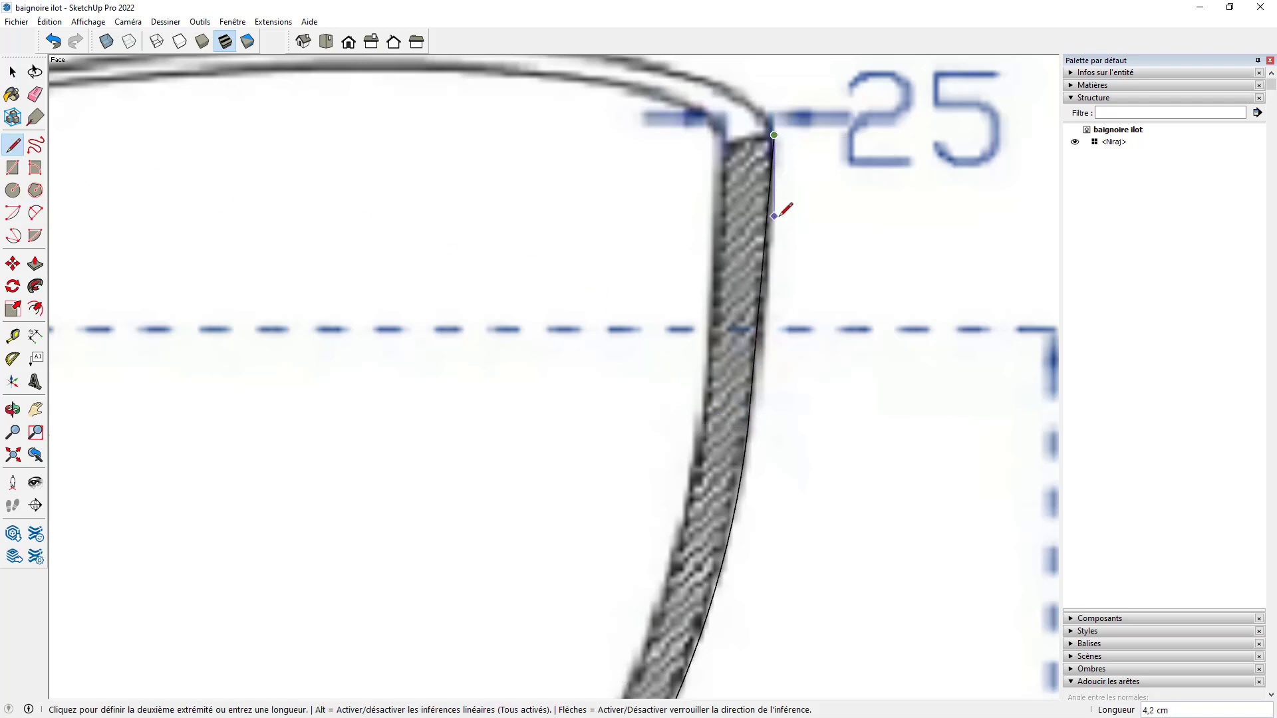
scroll(778, 325, "down", 2)
scroll(776, 350, "down", 1)
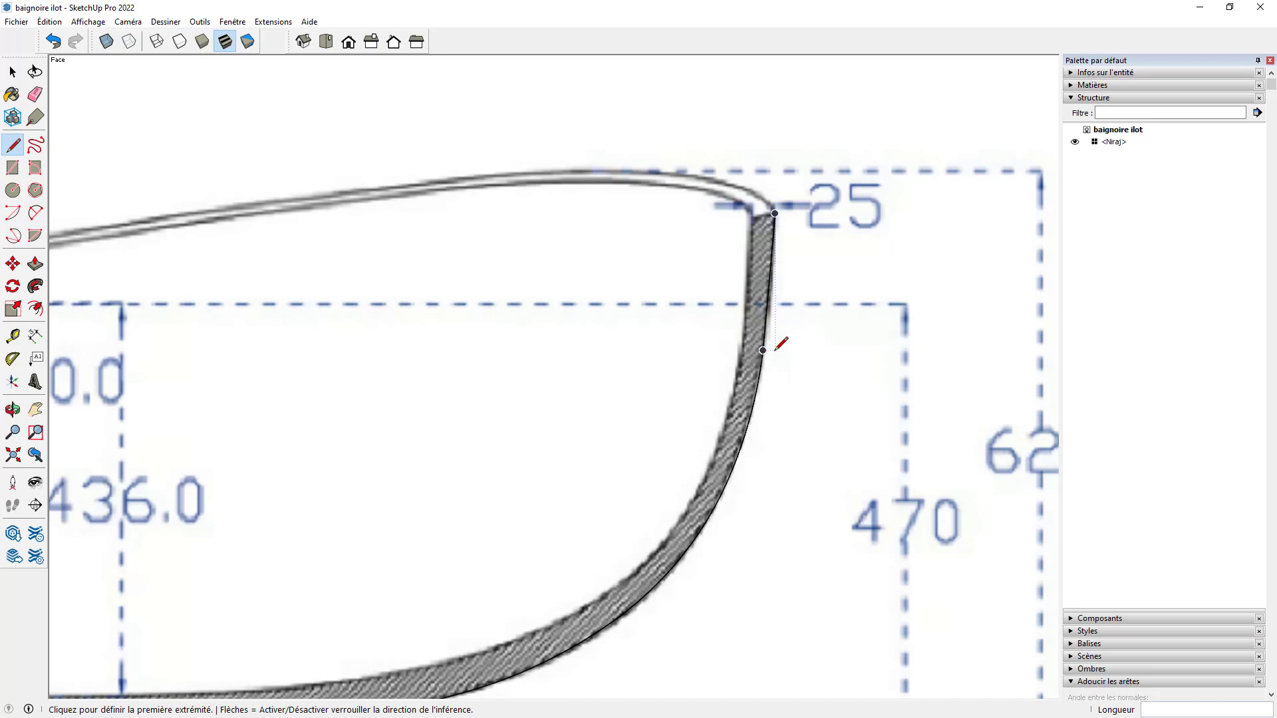
scroll(781, 343, "down", 4)
key("space")
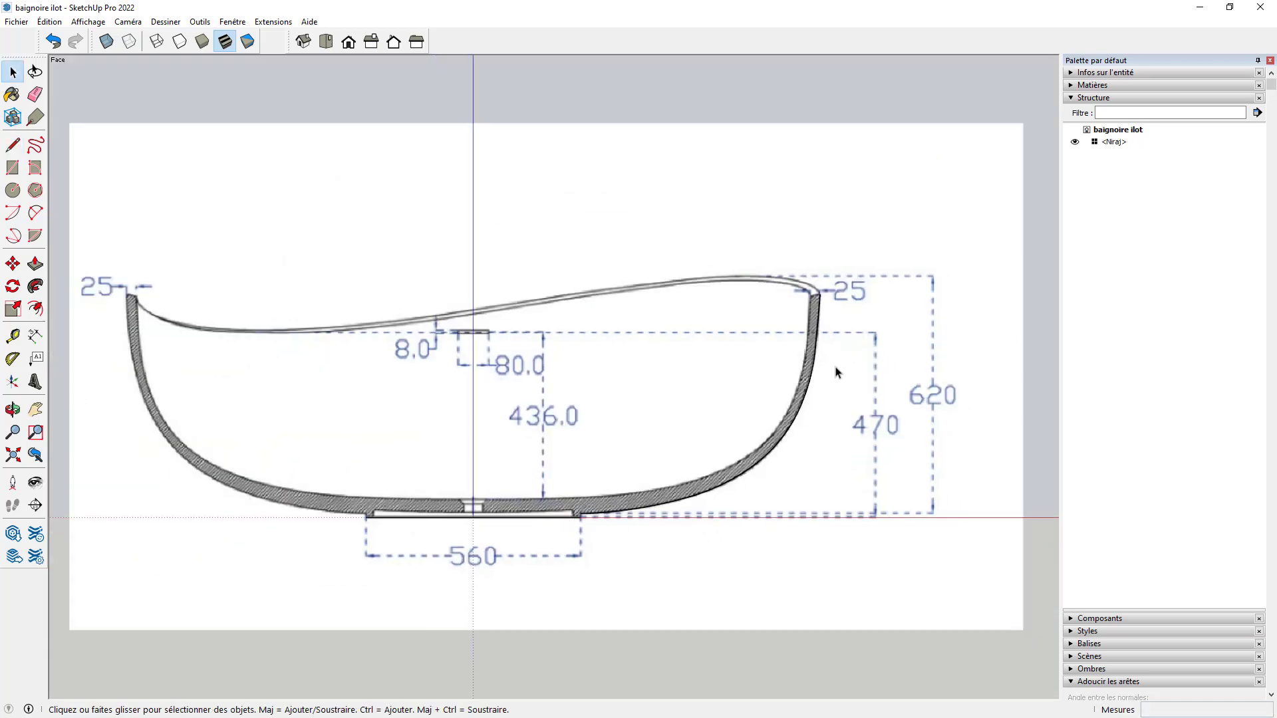
scroll(578, 527, "up", 10)
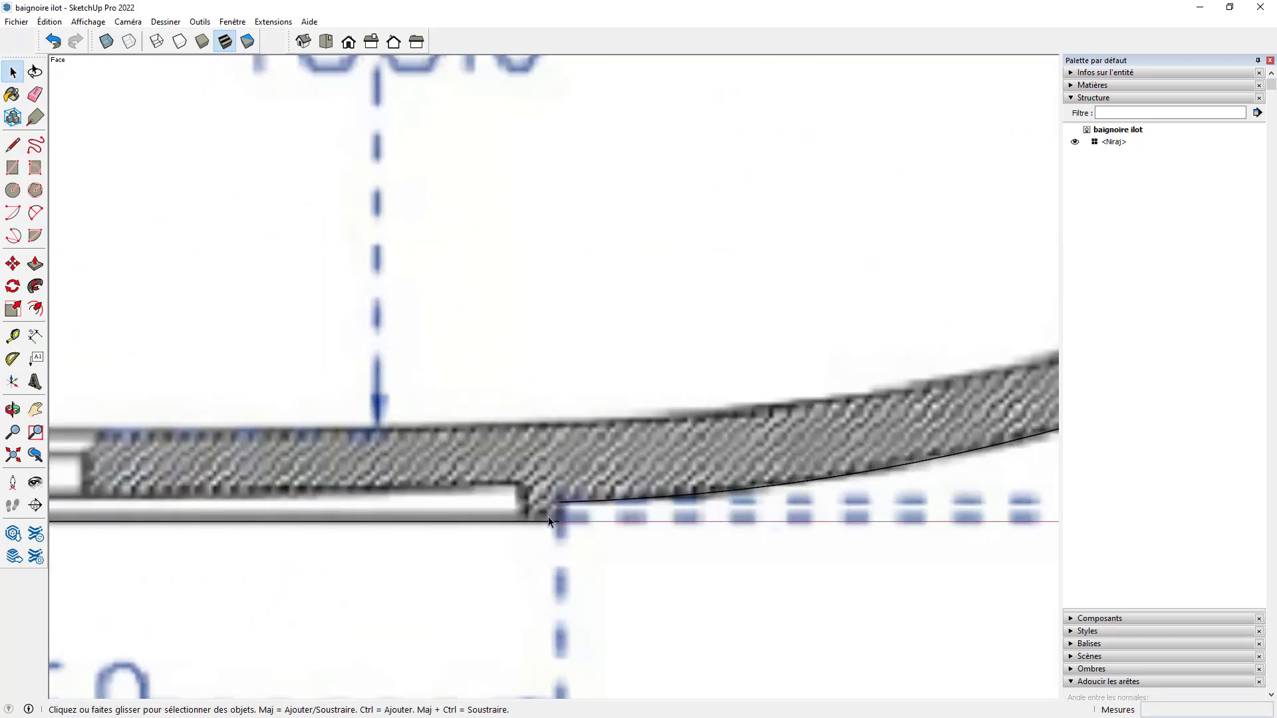
scroll(381, 499, "down", 8)
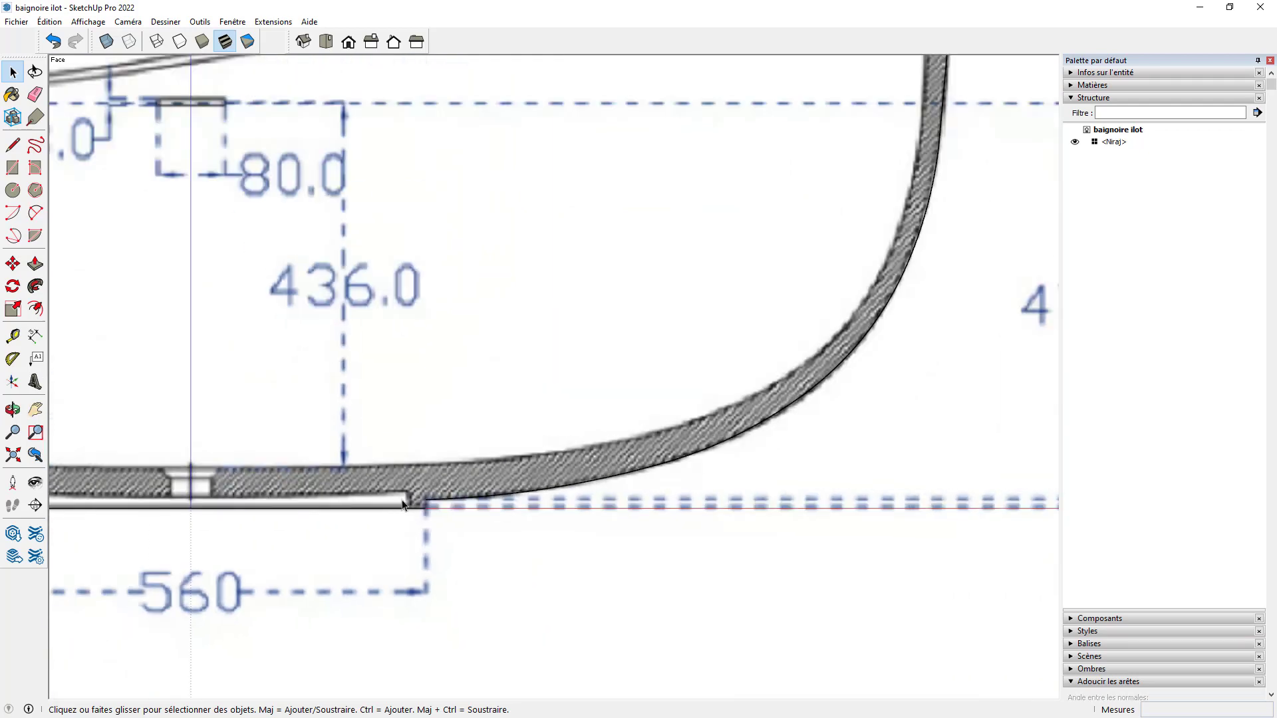
Offset only the traced outer-wall arcs inward by 2.5 cm, without the straight segment below the rim.
scroll(499, 502, "up", 4)
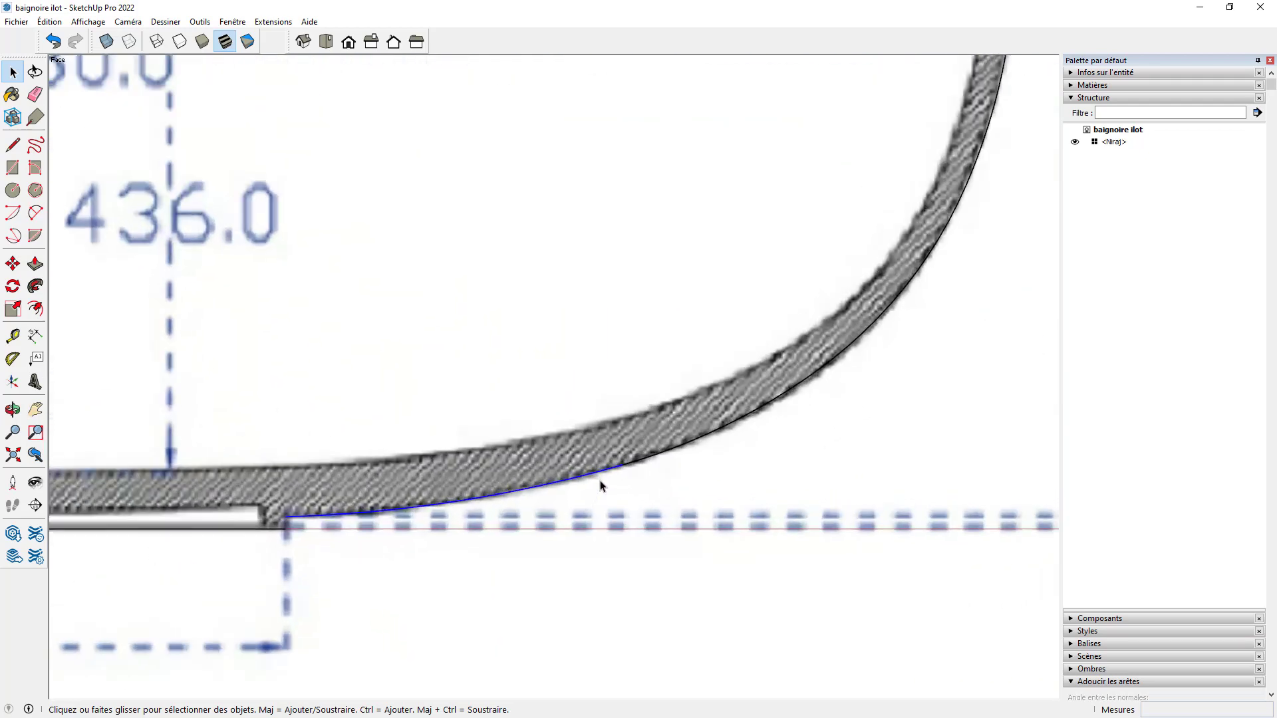
left_click(670, 449, "shift")
left_click(856, 351, "shift")
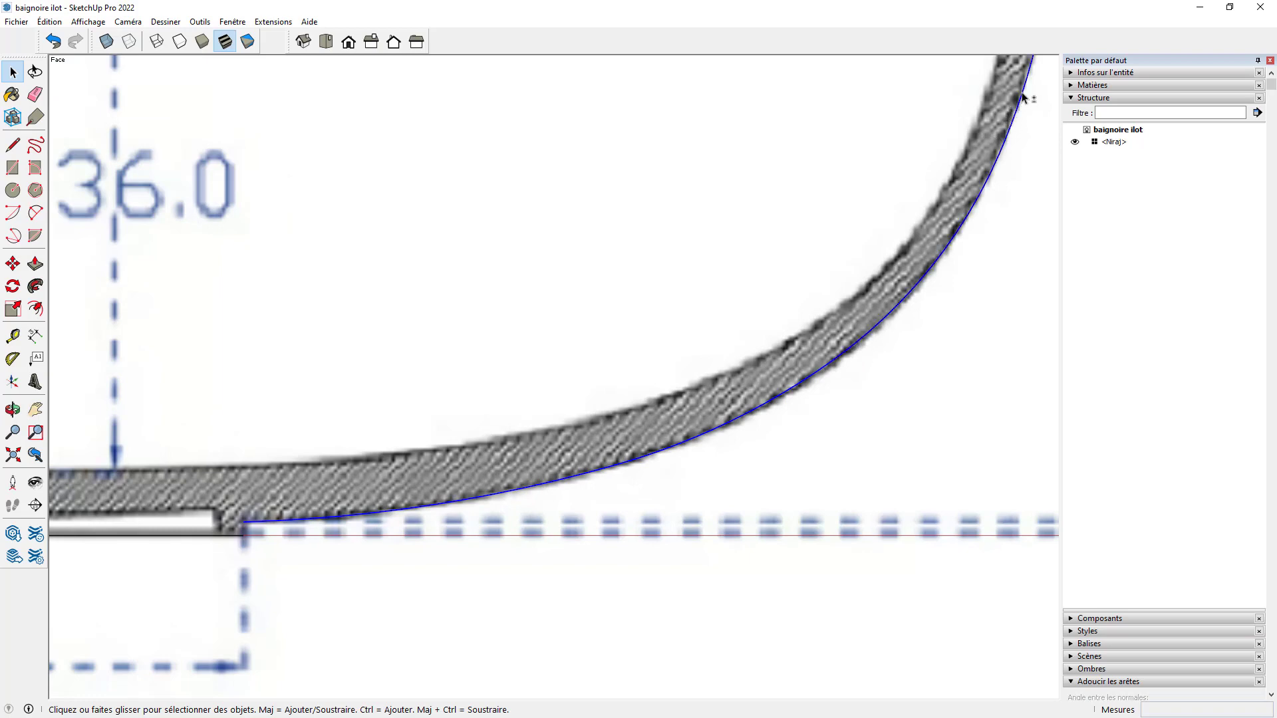
left_click(35, 309)
left_click(372, 514)
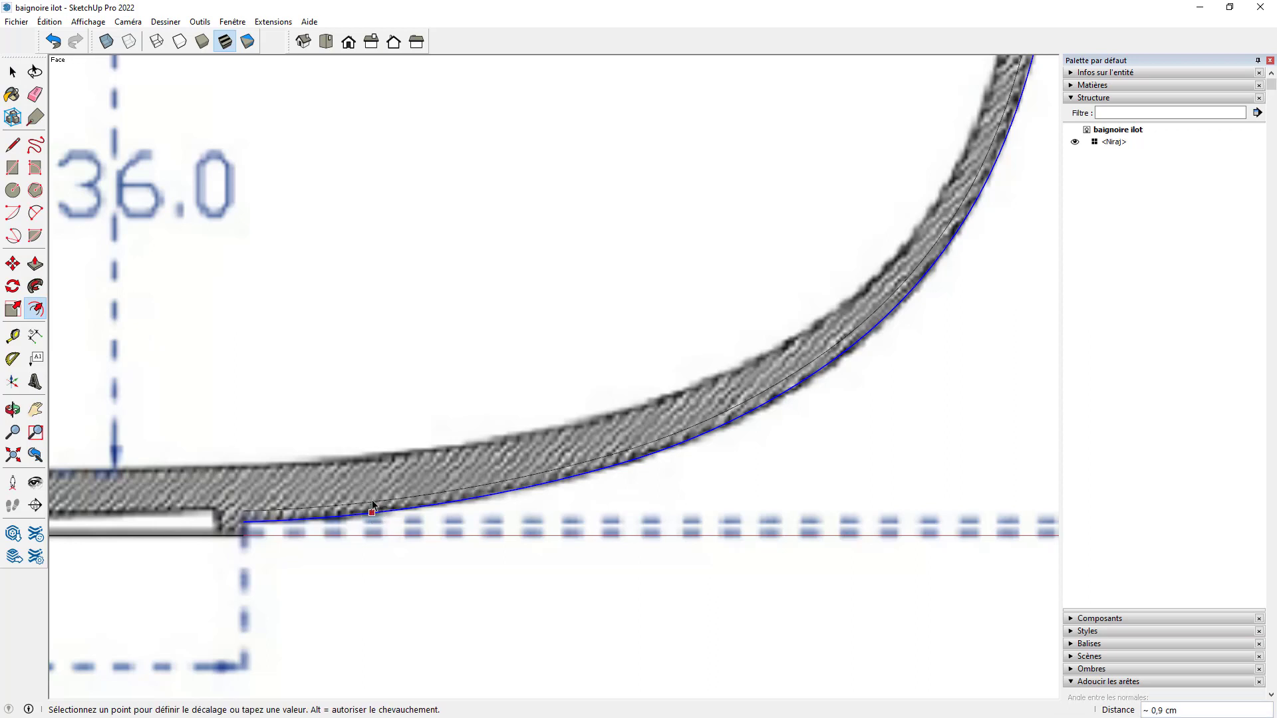
left_click(361, 402)
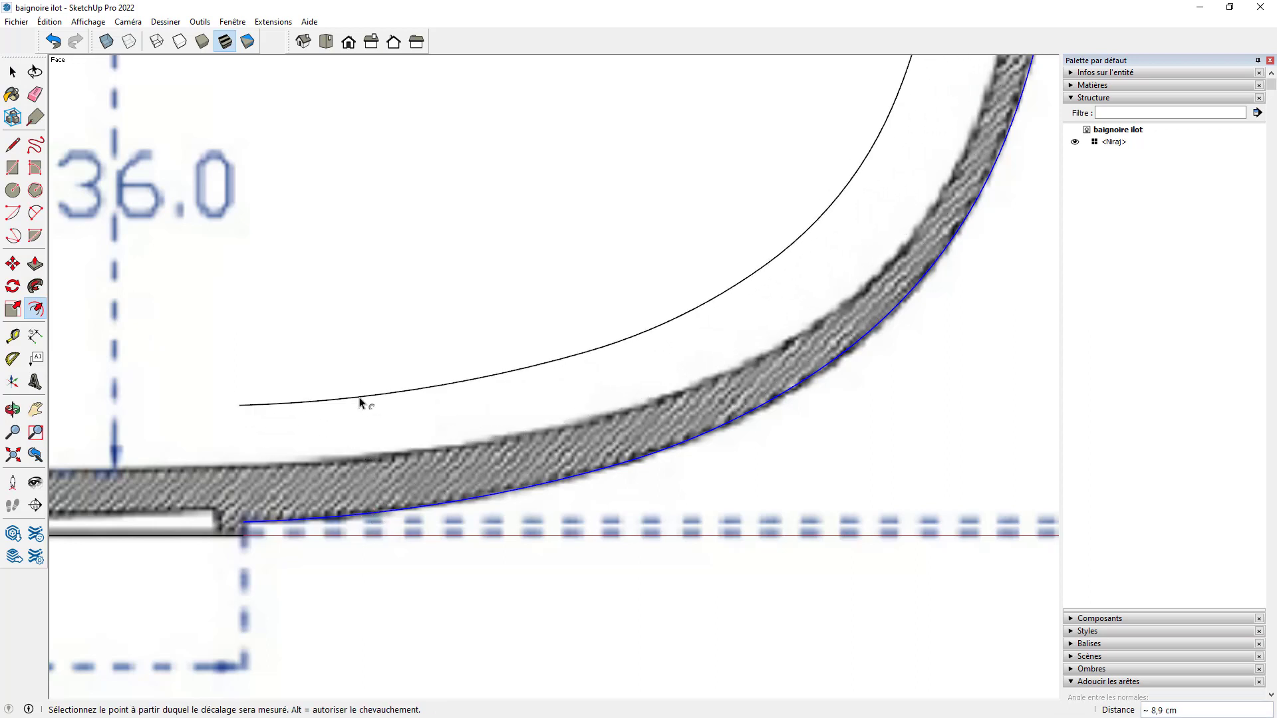
key("Return")
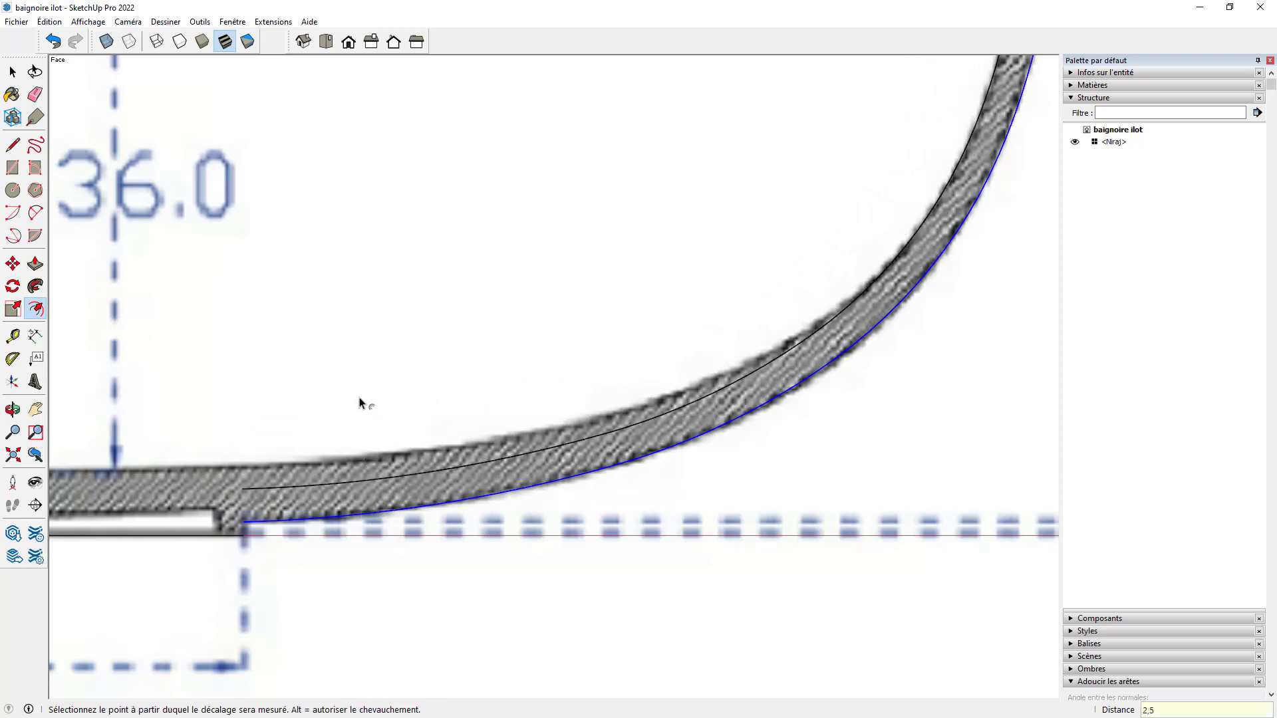
scroll(432, 466, "down", 5)
scroll(676, 233, "up", 5)
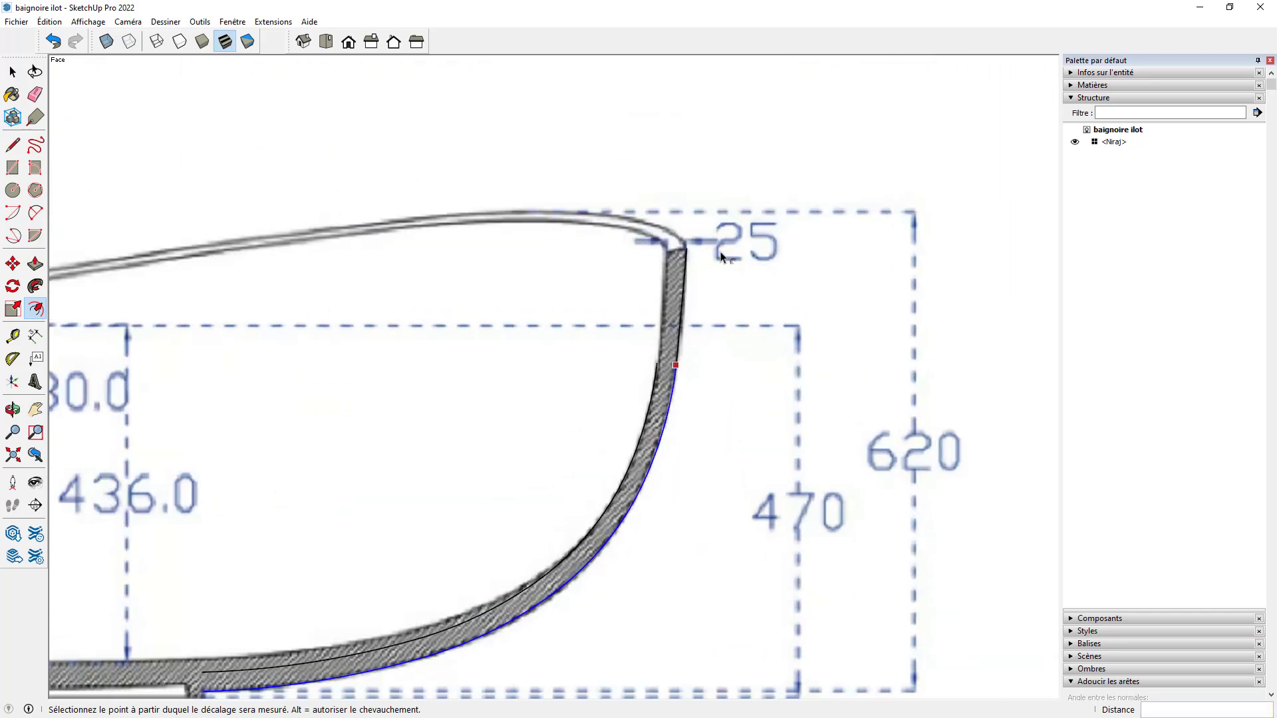
scroll(655, 365, "down", 3)
scroll(612, 386, "up", 5)
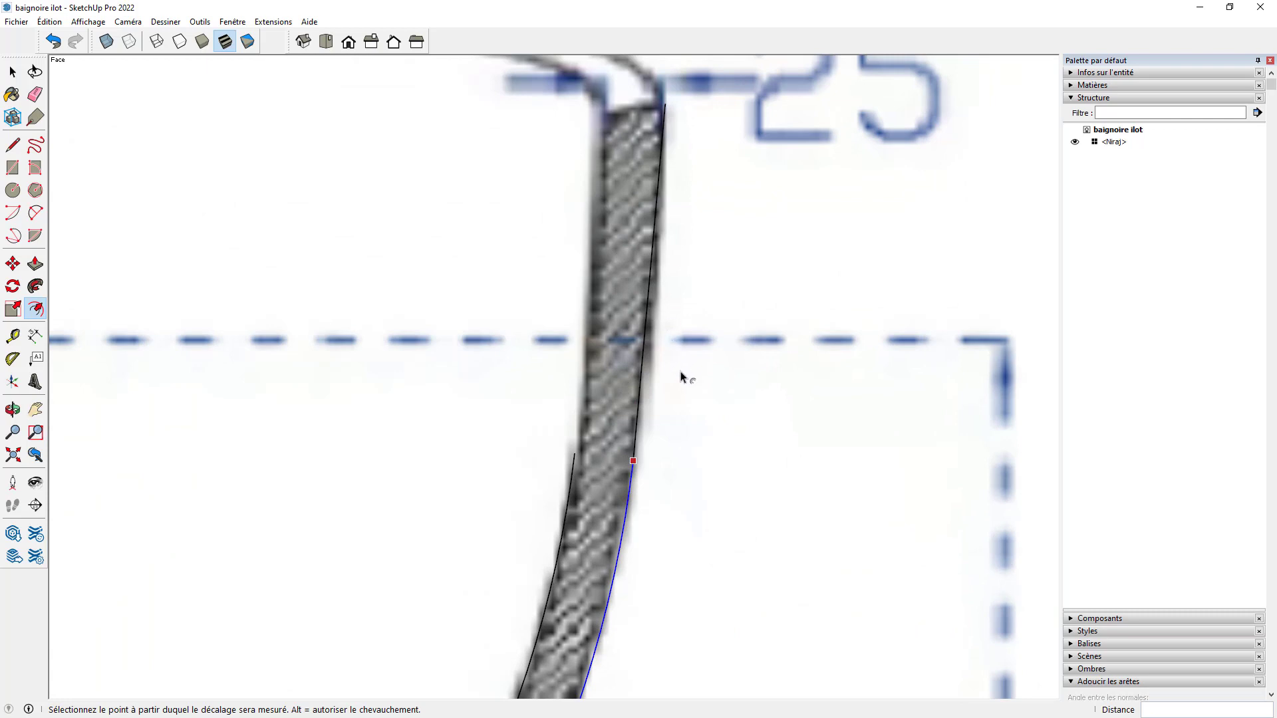
Undo the inward offset of the outer-wall arcs.
key("space")
left_click(642, 369)
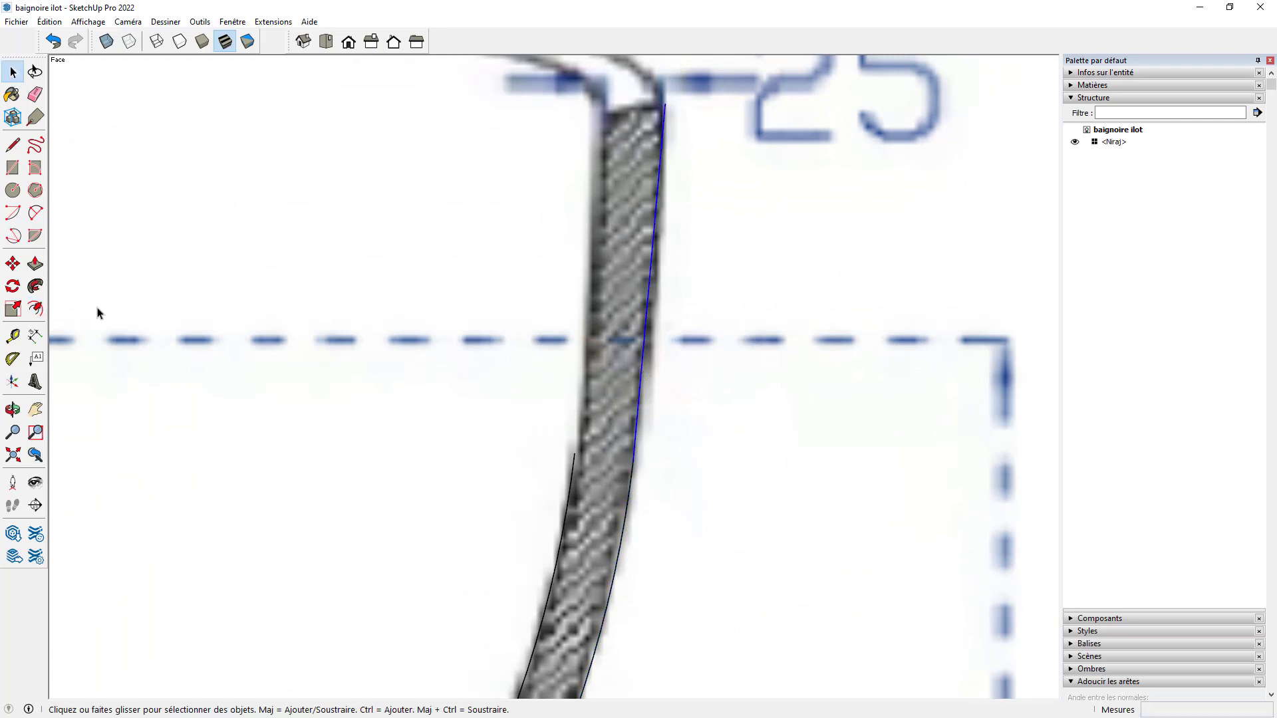
left_click(34, 308)
scroll(600, 385, "down", 3)
key("ctrl+z")
scroll(593, 404, "down", 3)
Offset the complete outer wall outline, arcs and upper straight segment together, inward by 2.5 cm.
key("space")
left_click_drag(322, 344, 680, 595)
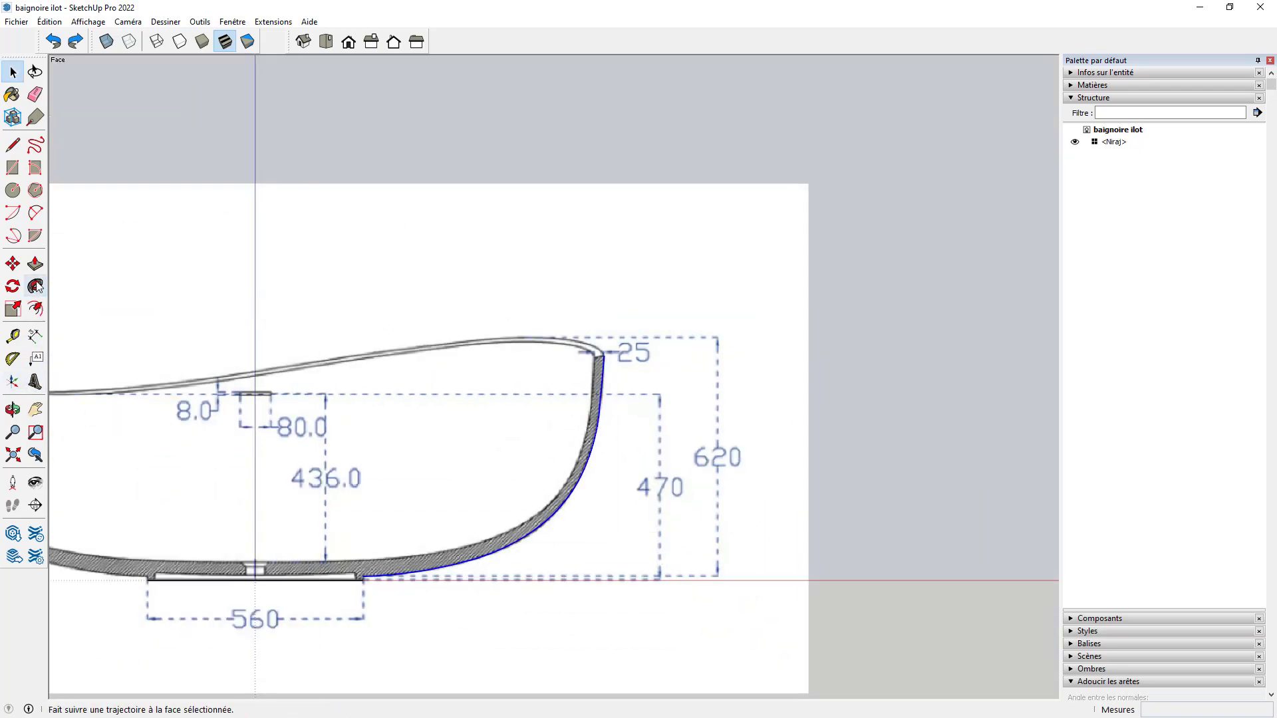
left_click(36, 308)
left_click(561, 507)
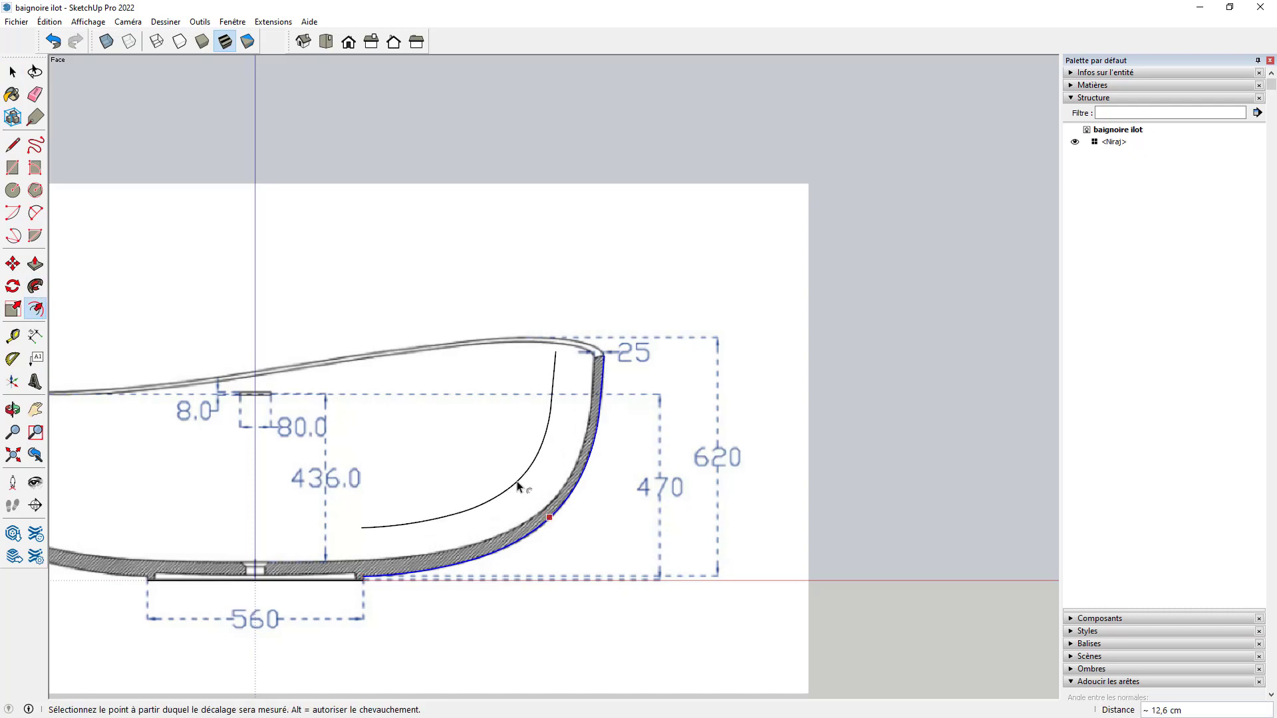
type("2,5")
key("Return")
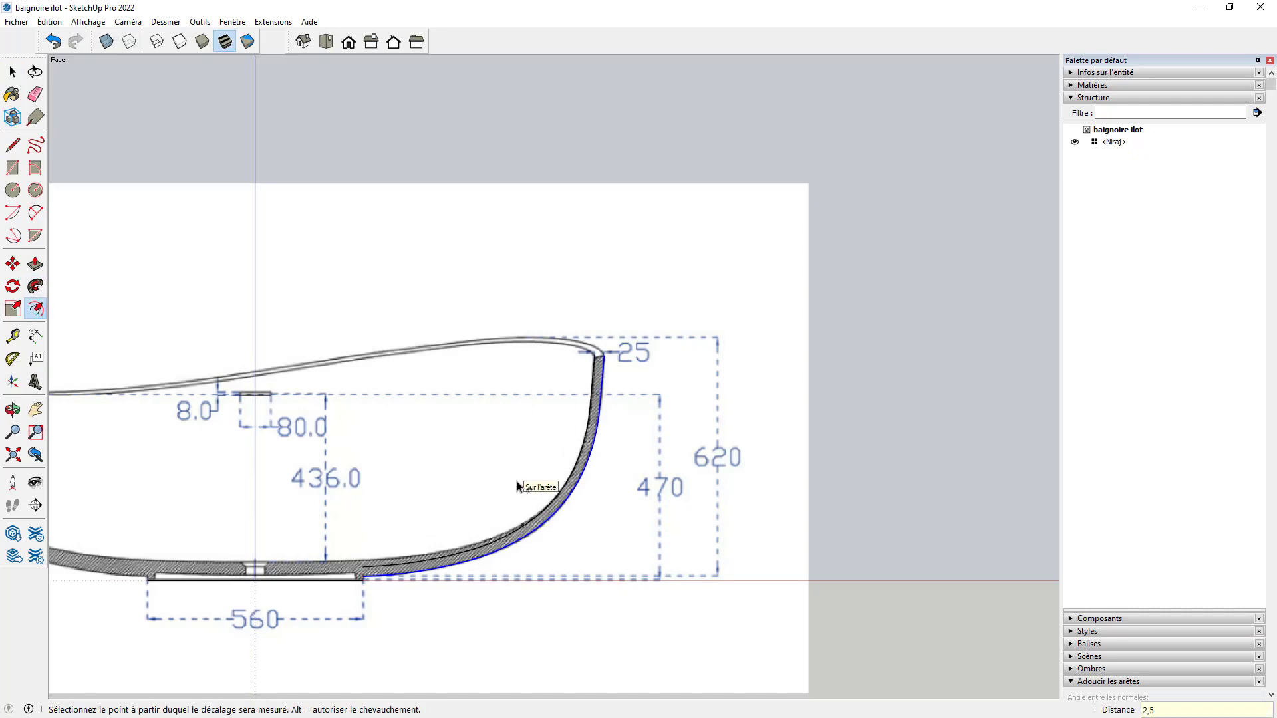
Close the wall profile at the rim with a straight line joining the inner and outer outlines.
scroll(585, 456, "up", 3)
scroll(655, 293, "down", 1)
scroll(652, 295, "up", 5)
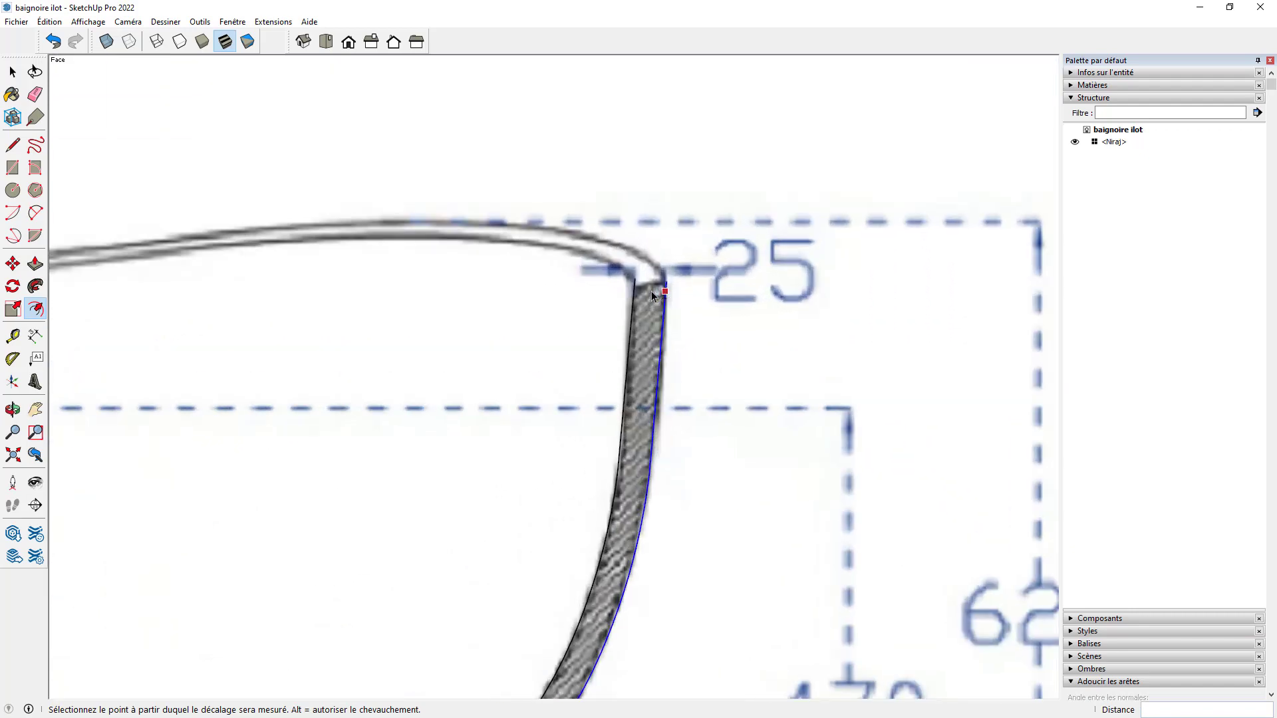
key("l")
scroll(661, 282, "up", 3)
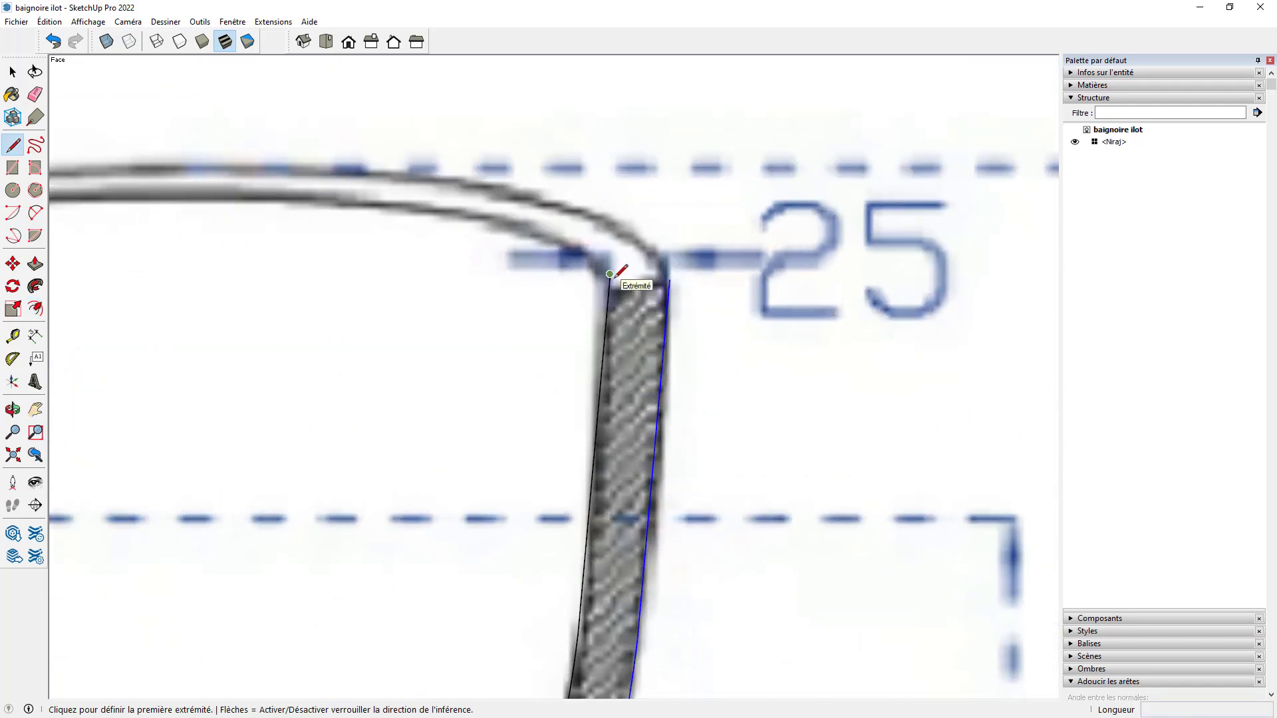
left_click(610, 274)
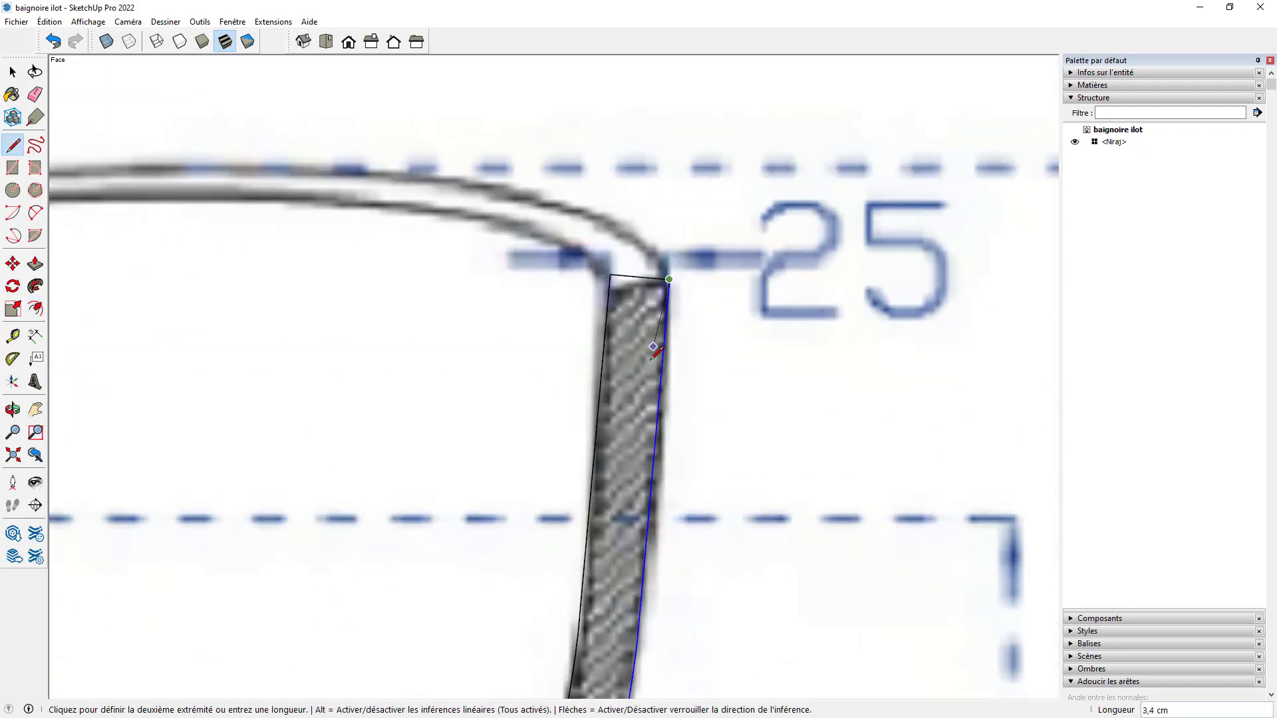
scroll(670, 279, "up", 2)
left_click(670, 279)
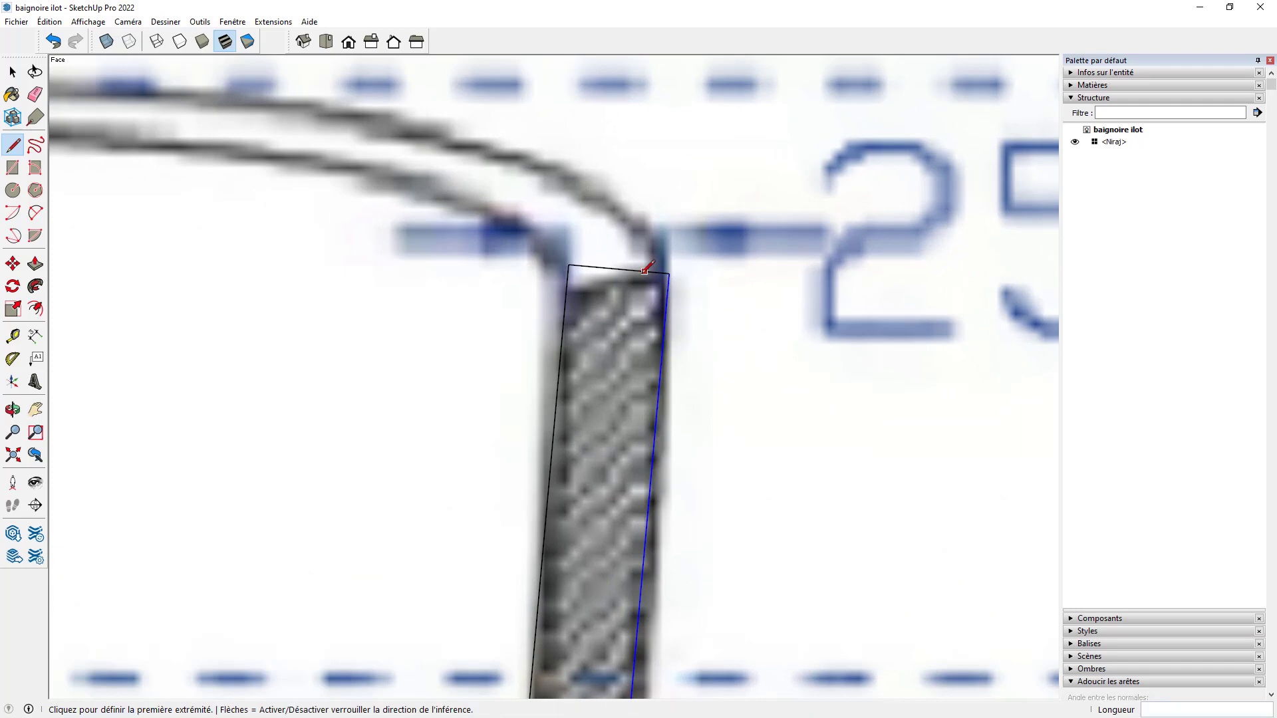
Close the wall profile's lower end with a line joining the outer and inner outlines beside the 560 base.
scroll(678, 244, "down", 6)
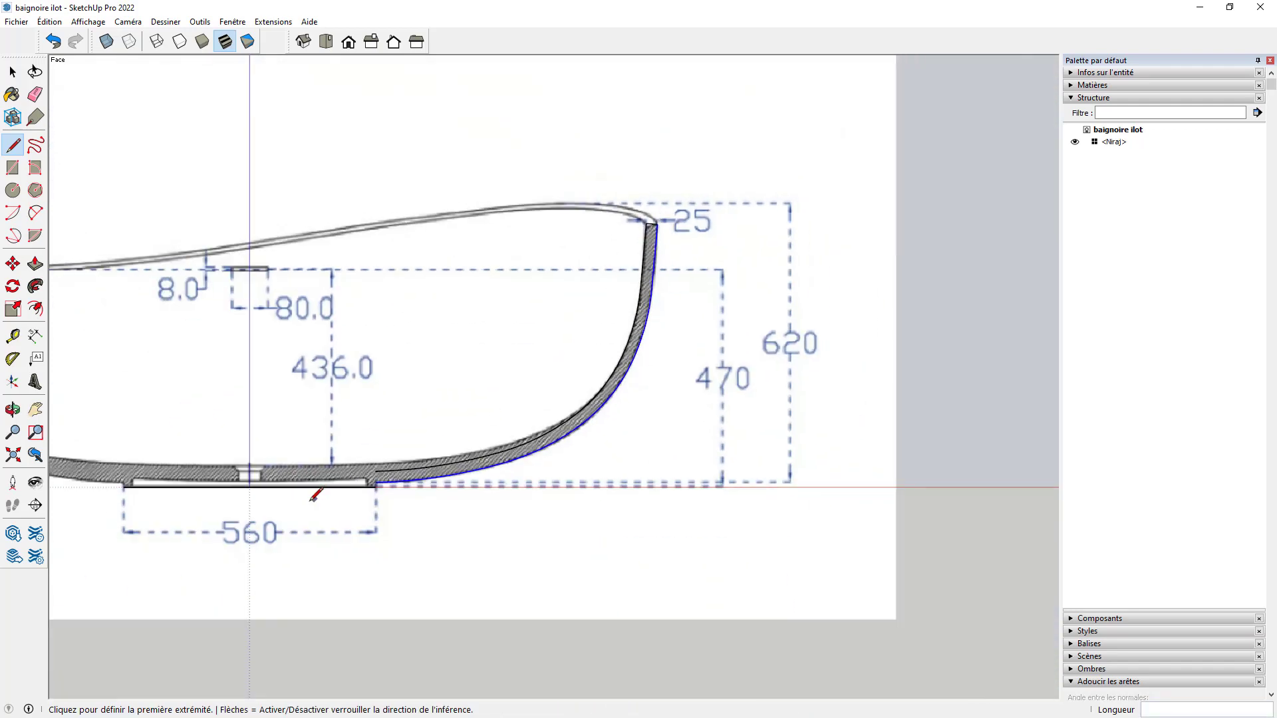
scroll(444, 467, "up", 5)
scroll(444, 470, "up", 3)
left_click(463, 436)
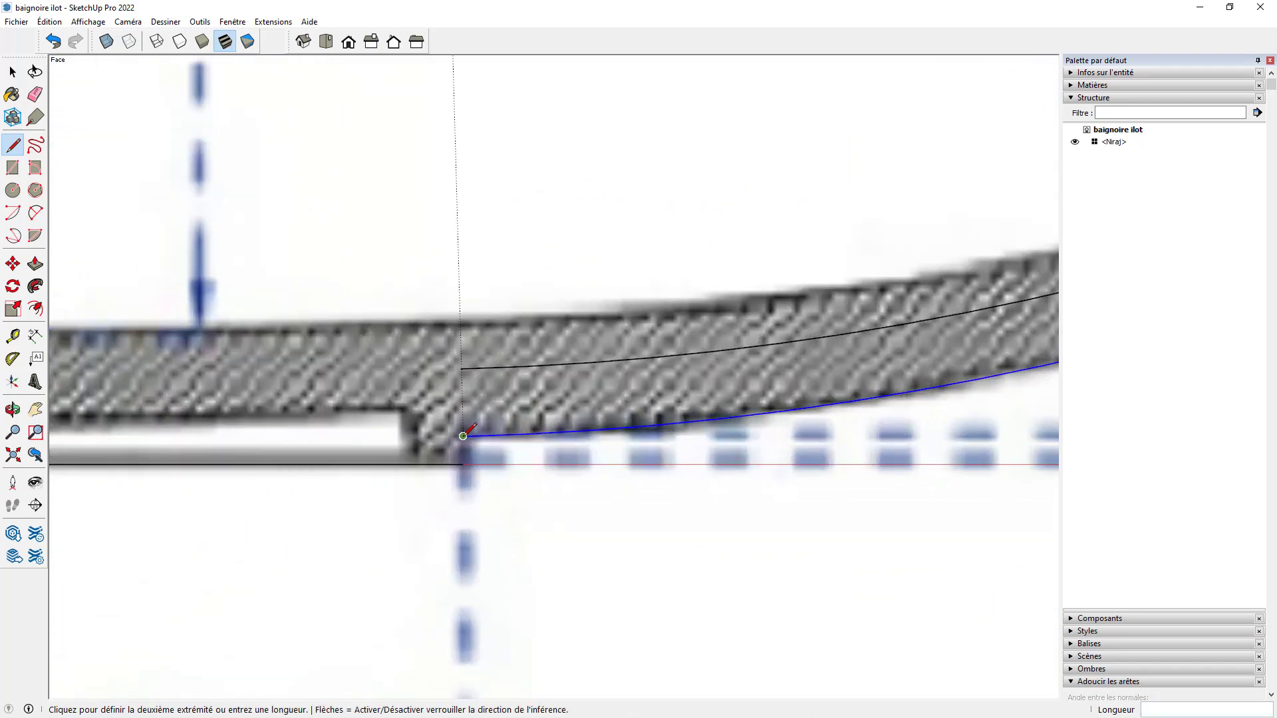
left_click(461, 368)
scroll(466, 453, "down", 5)
key("space")
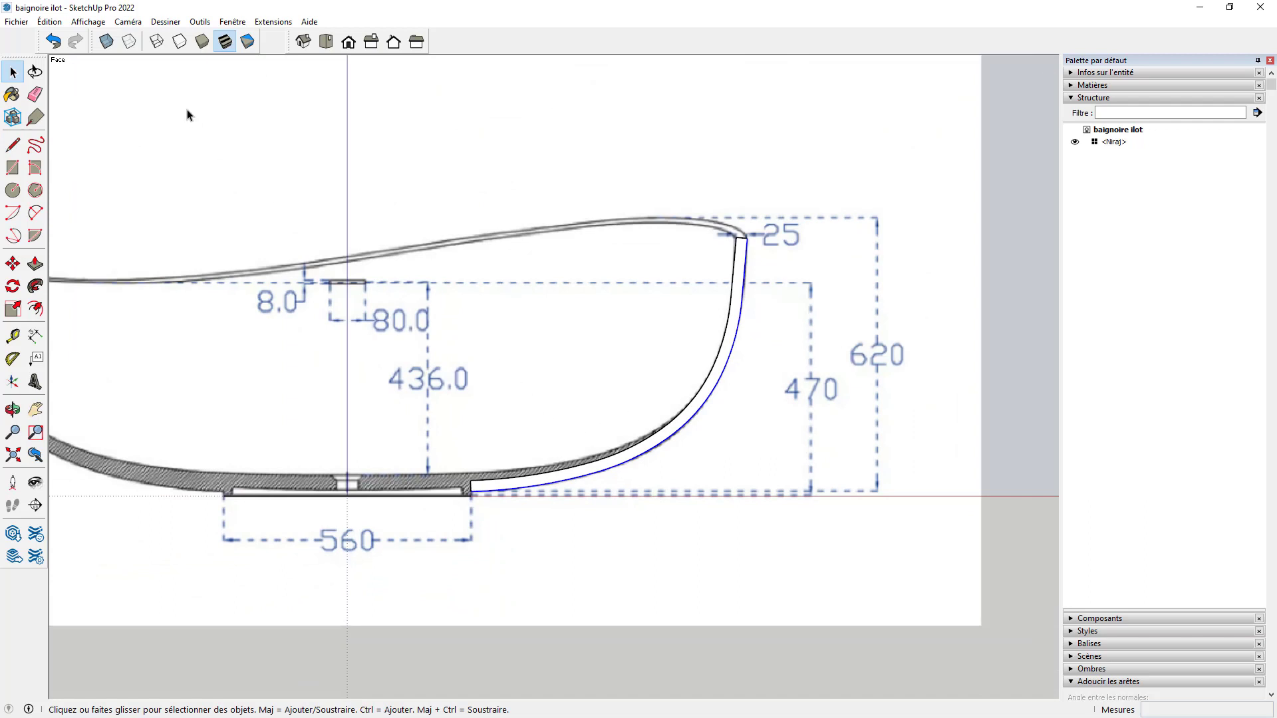
Return to a perspective camera and move the section drawing with the wall profile along the green axis to the elliptical base.
left_click(128, 21)
left_click(143, 99)
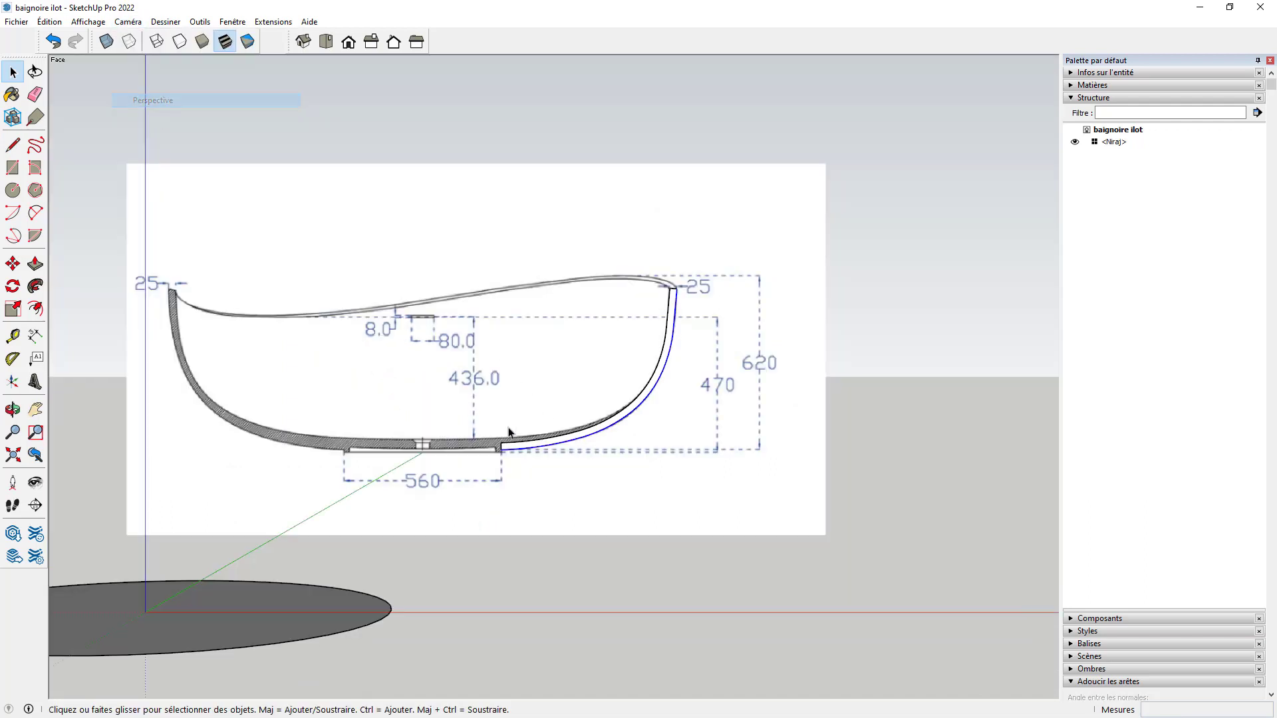
middle_click_drag(579, 441, 422, 579)
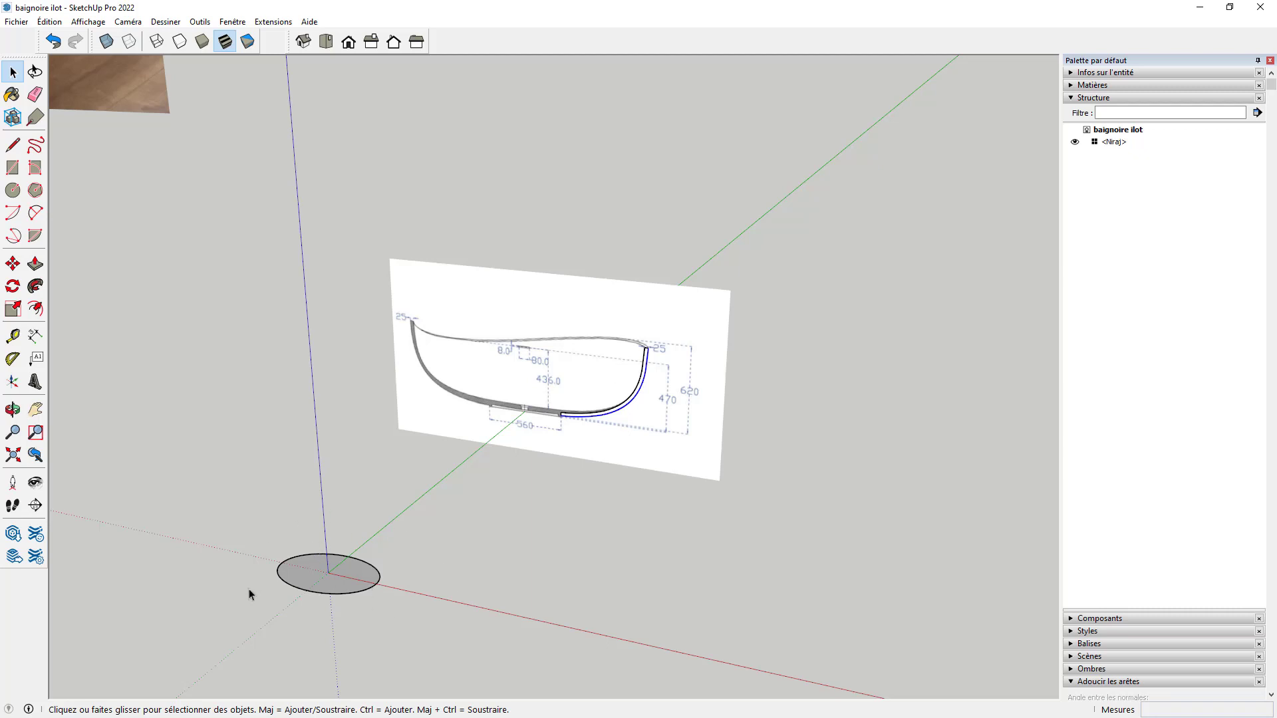
left_click_drag(351, 222, 836, 519)
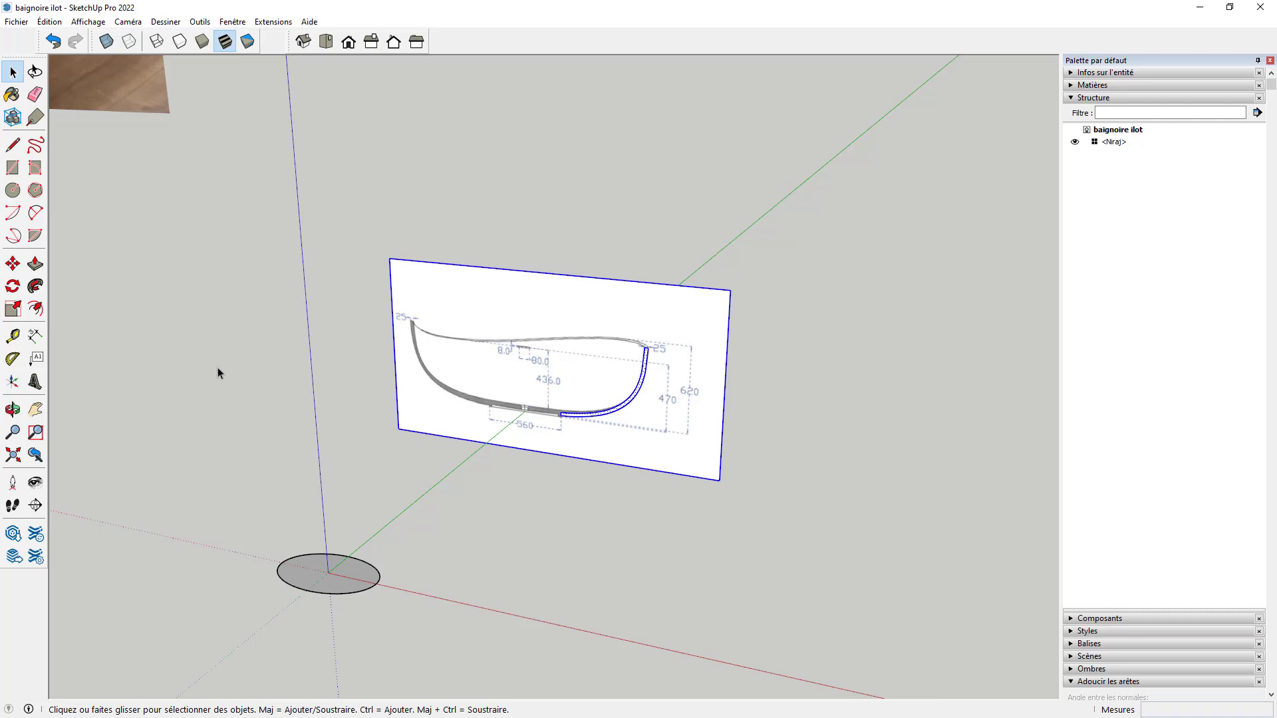
left_click(12, 263)
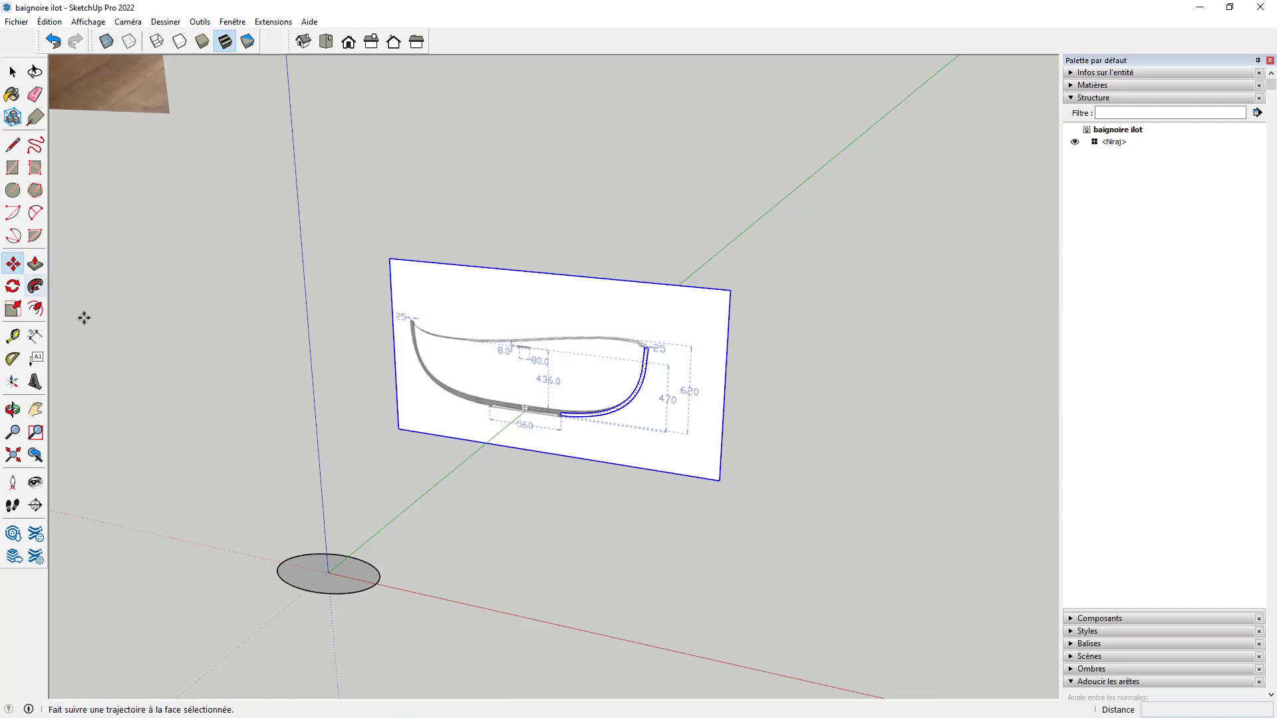
left_click(546, 453)
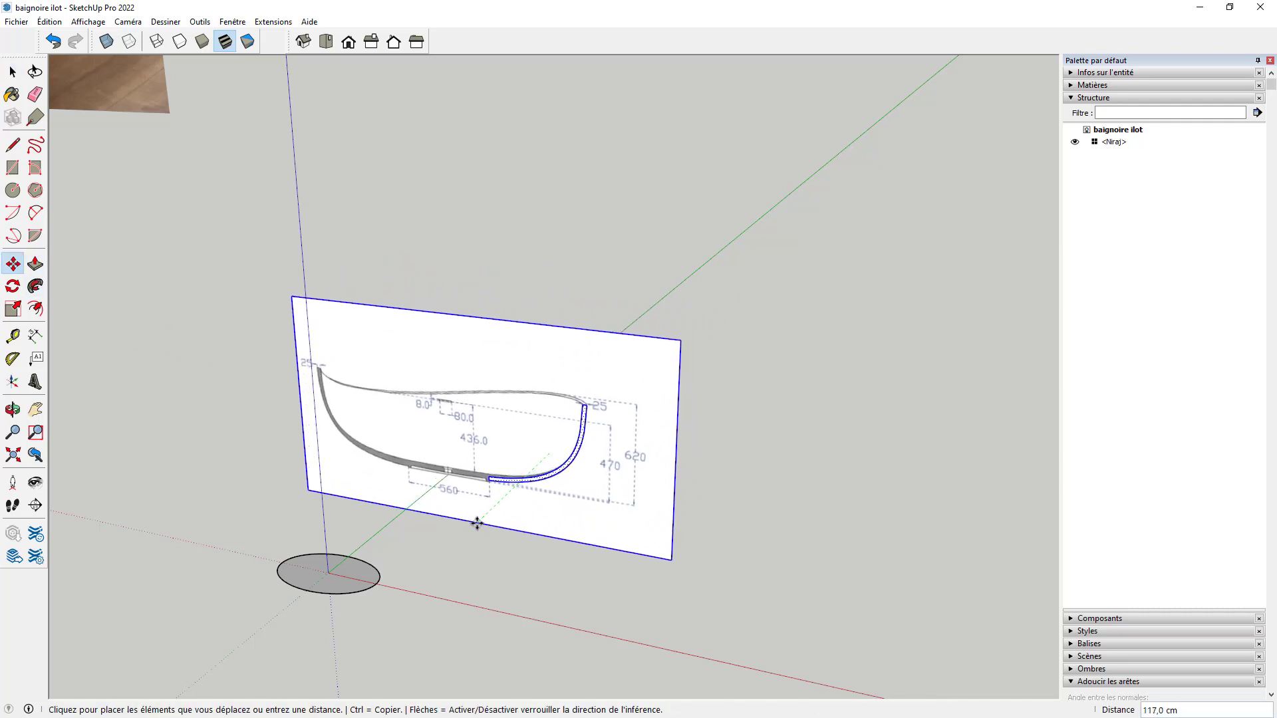
left_click(327, 571)
scroll(399, 550, "down", 2)
middle_click_drag(499, 512, 579, 446)
Move only the section drawing back along the green axis, clear of the wall profile and the elliptical base.
key("space")
scroll(462, 525, "down", 3)
middle_click_drag(362, 569, 340, 636)
left_click(416, 533)
scroll(512, 508, "up", 3)
left_click(523, 489)
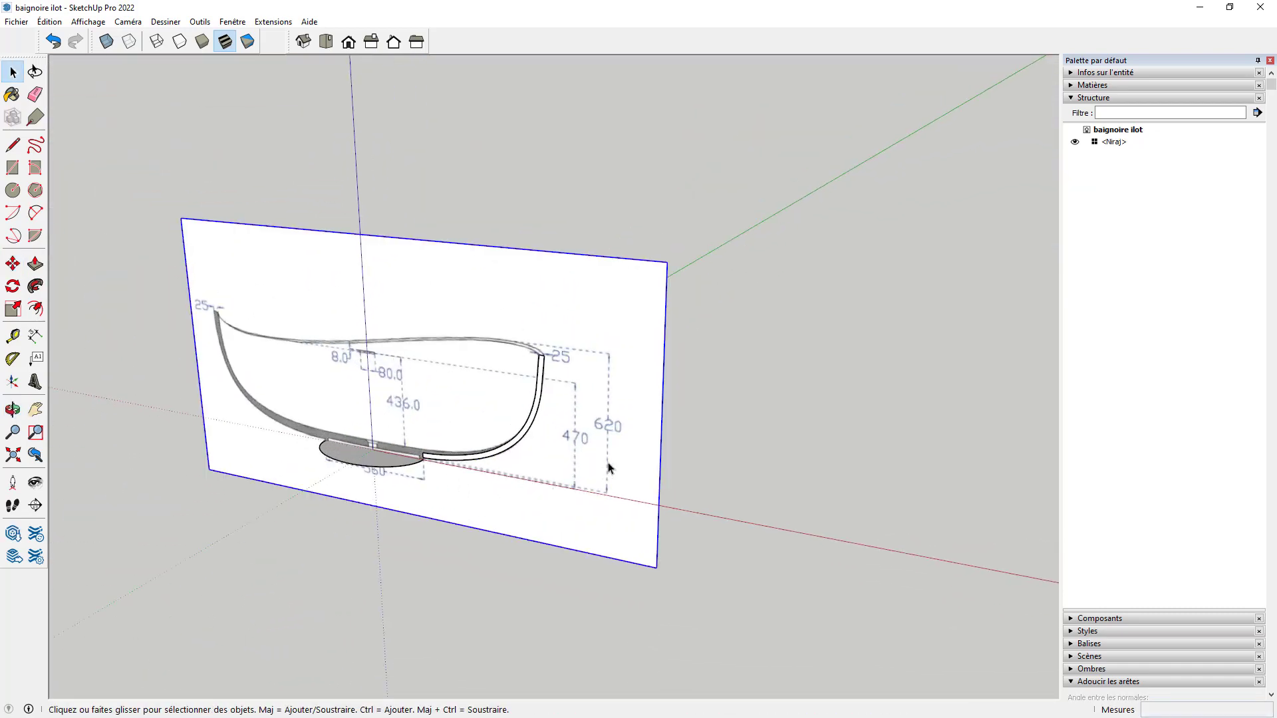
middle_click_drag(597, 322, 89, 300)
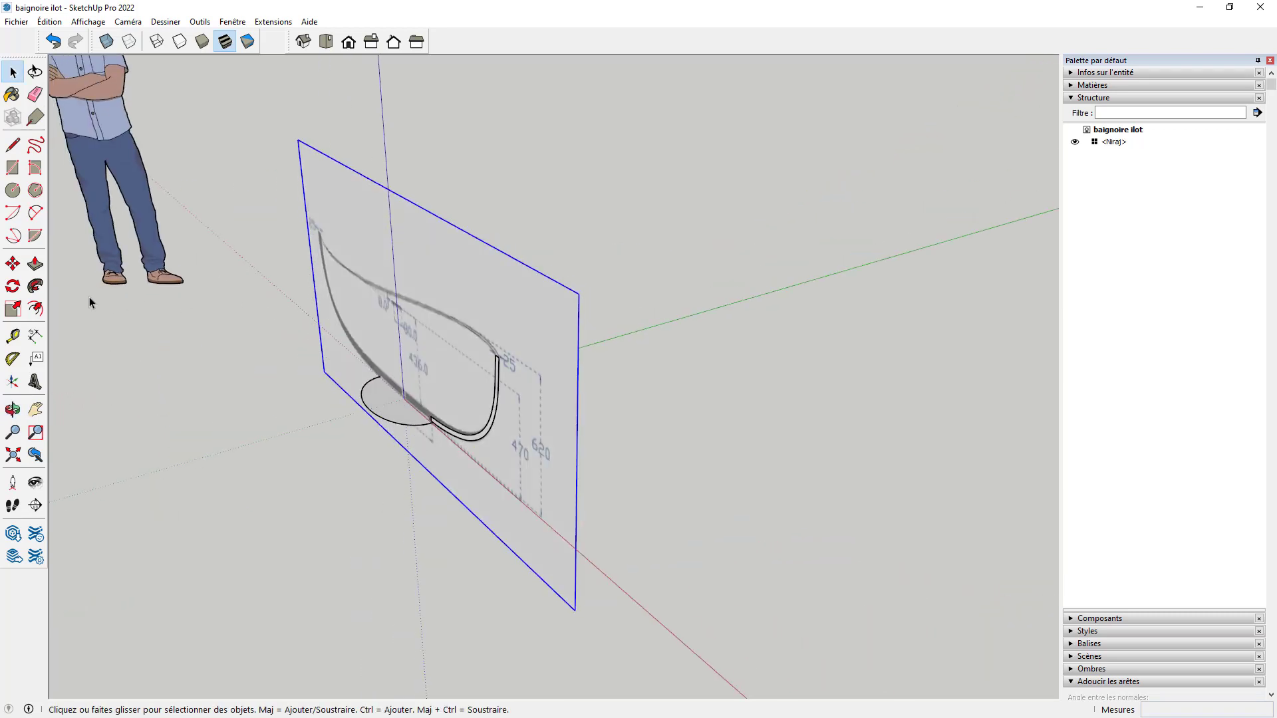
left_click(11, 264)
left_click(656, 488)
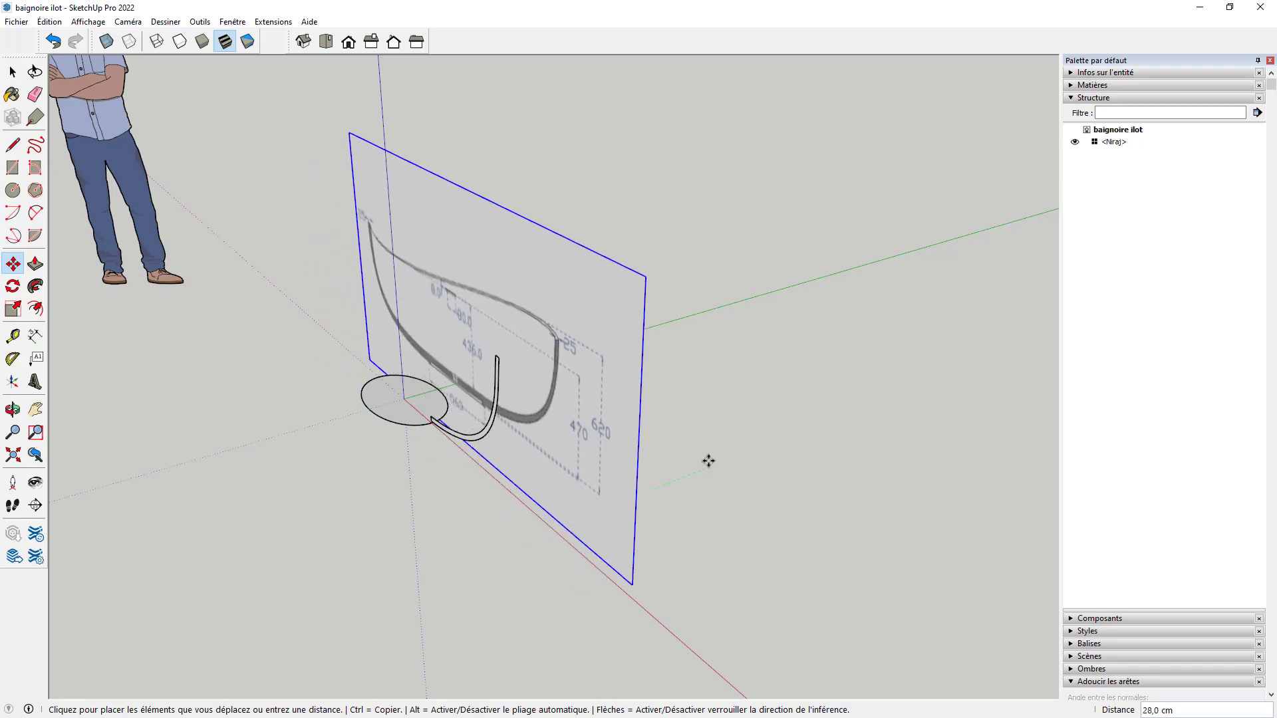
left_click(808, 432)
key("space")
Sweep the wall profile around the elliptical base with Follow Me to form the tub shell.
left_click(485, 592)
middle_click_drag(429, 484, 550, 451)
scroll(538, 449, "up", 3)
scroll(479, 485, "down", 3)
middle_click_drag(506, 497, 427, 537)
left_click(393, 457)
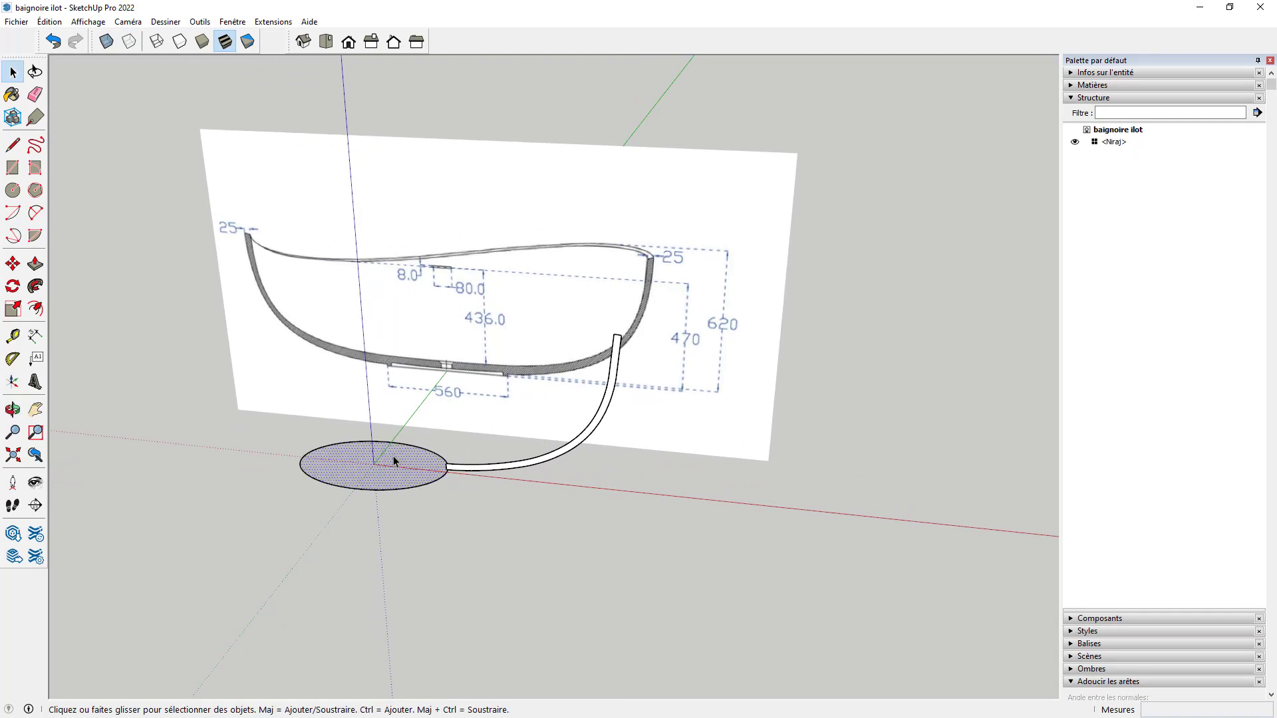
left_click(35, 286)
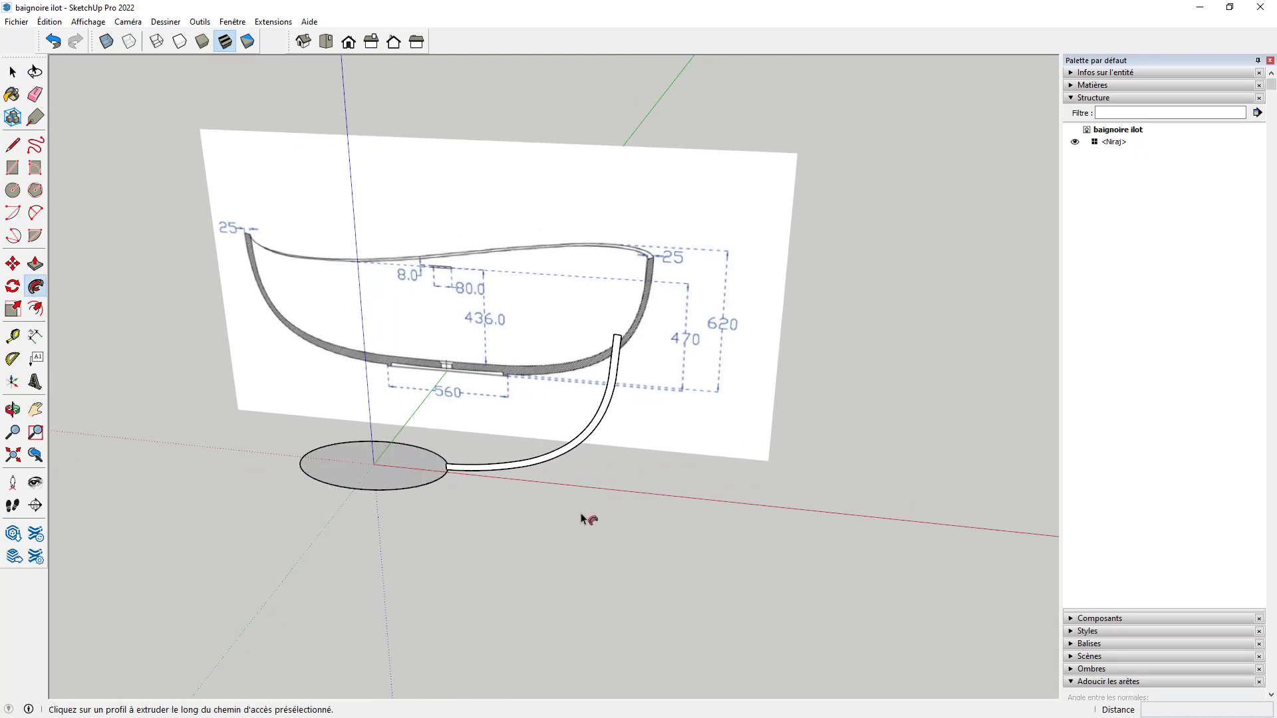
left_click(617, 348)
Delete the original base ellipse with its outline from beneath the tub shell.
scroll(634, 429, "down", 3)
middle_click_drag(330, 456, 485, 448)
scroll(485, 442, "up", 5)
scroll(484, 443, "up", 2)
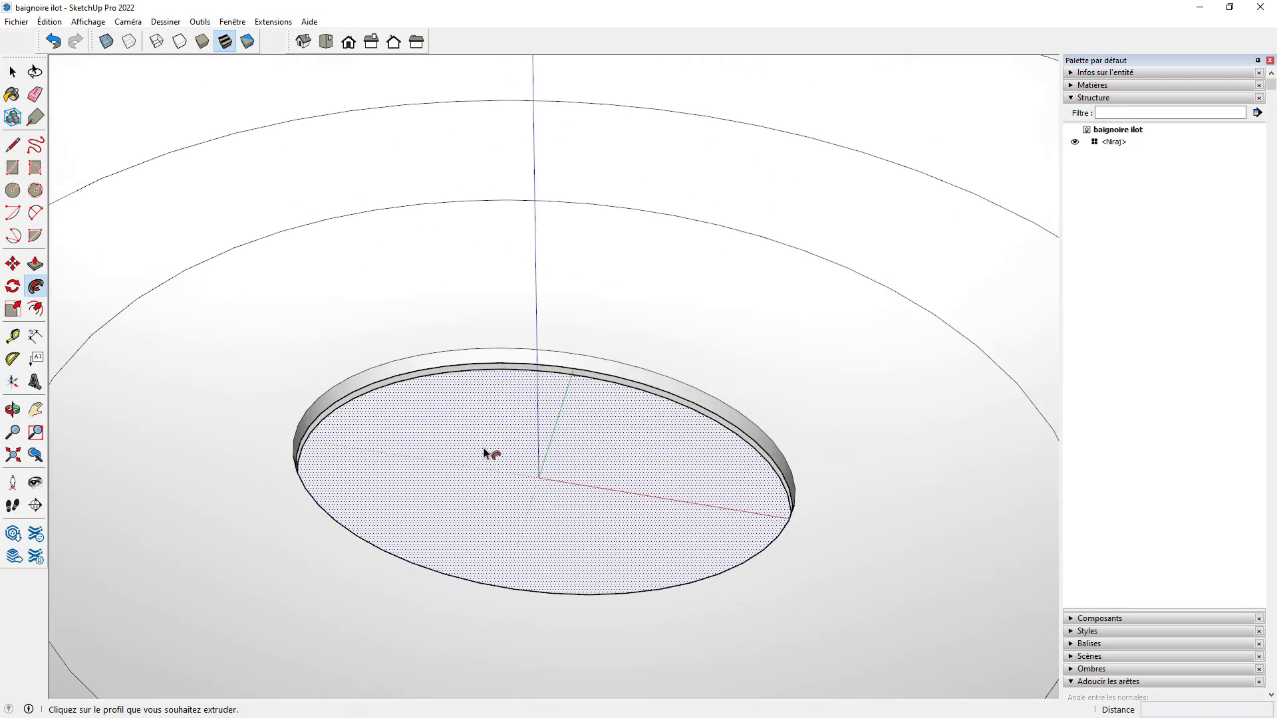
scroll(562, 521, "down", 5)
middle_click_drag(561, 522, 459, 239)
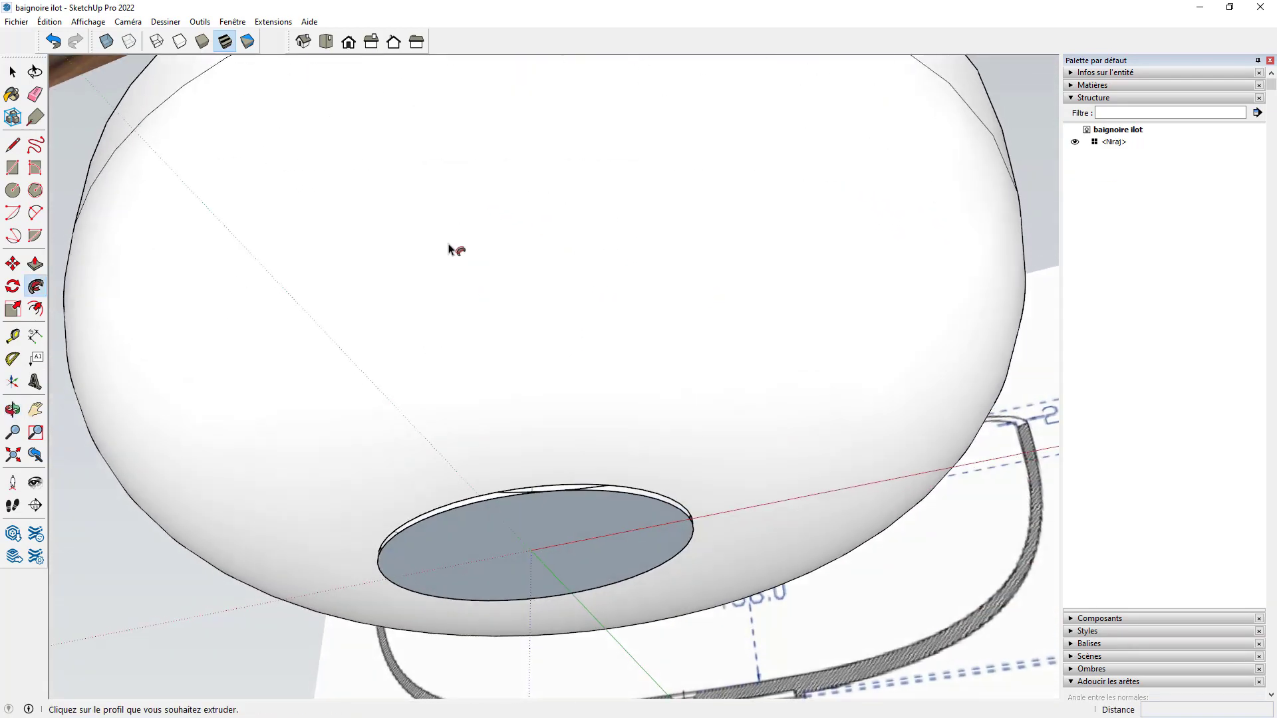
scroll(459, 239, "down", 2)
middle_click_drag(505, 333, 511, 465)
key("space")
left_click(515, 463)
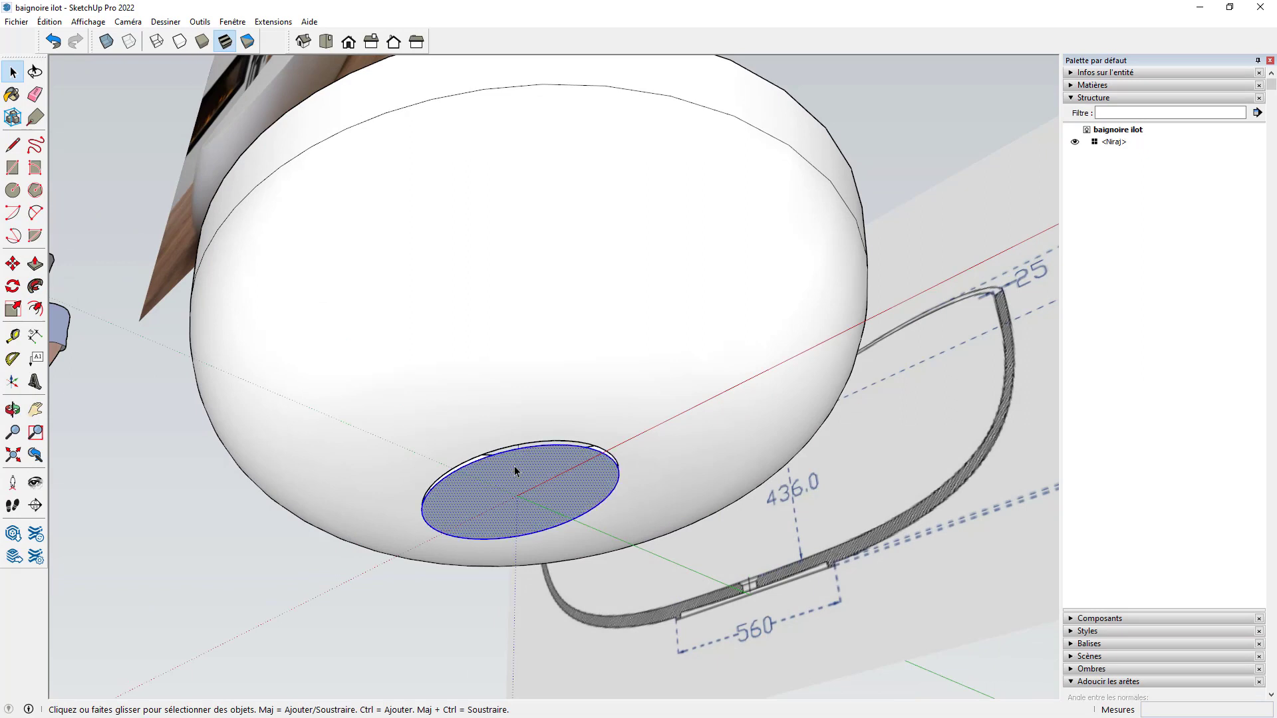
key("Delete")
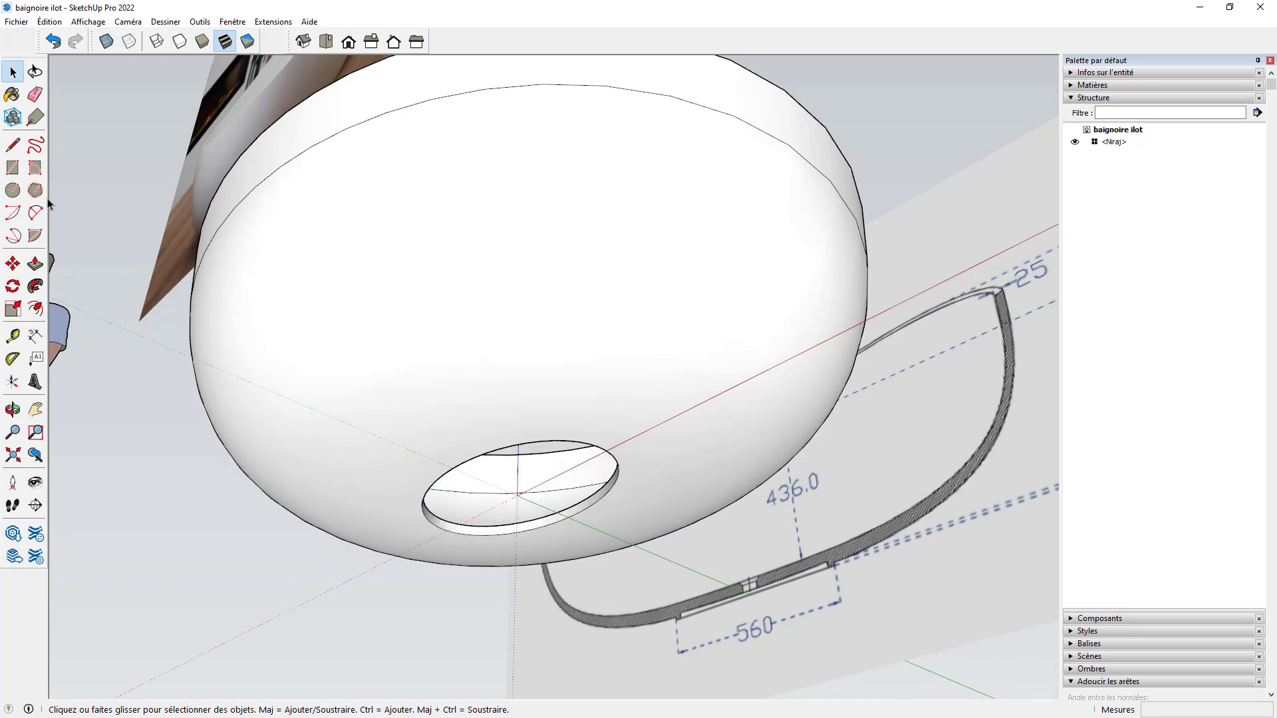
Cap the opening in the shell's underside by drawing a line between opposite endpoints of its edge.
left_click(12, 144)
left_click(479, 461)
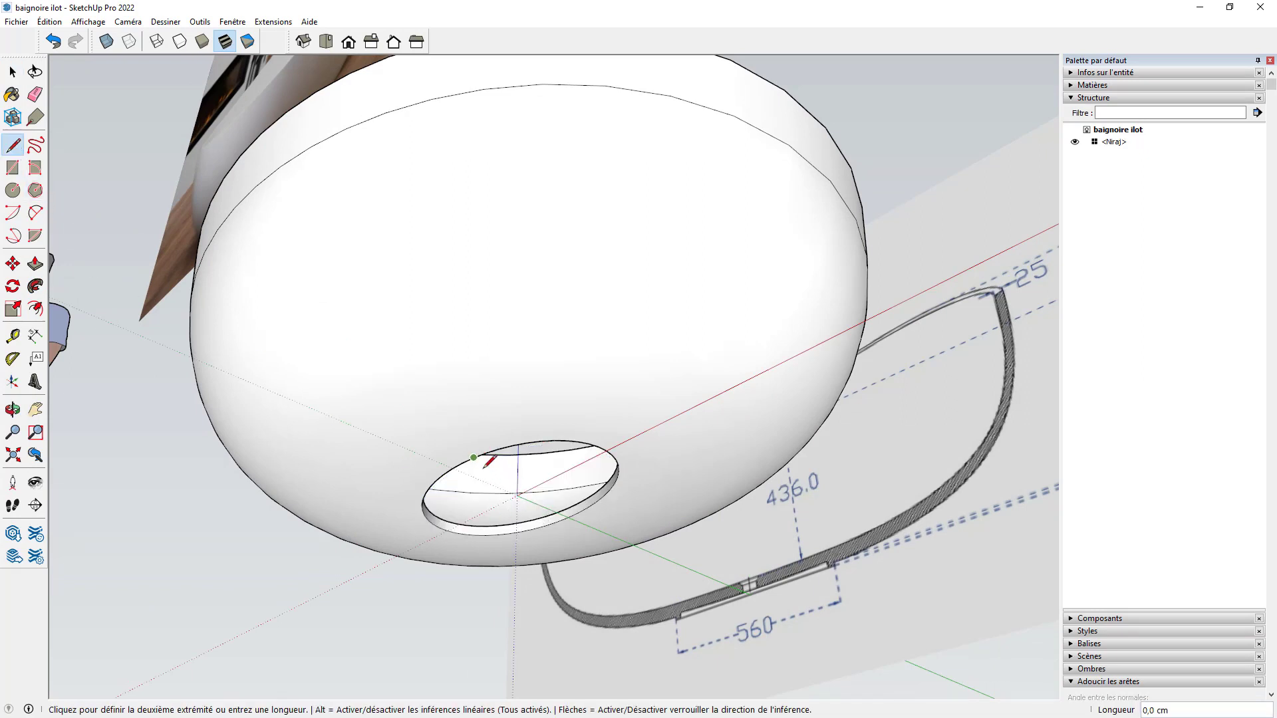
left_click(558, 522)
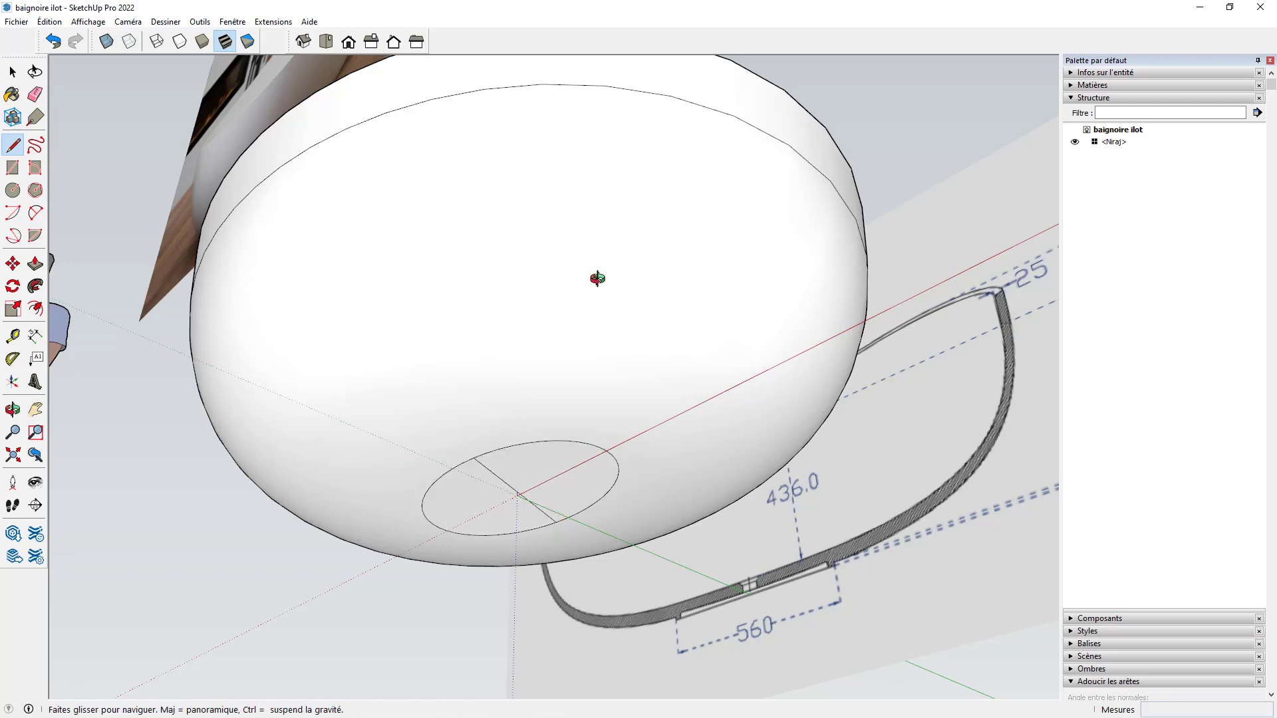
Cap the elliptical opening in the tub's inner floor by drawing a line about 53.3 cm long across its edge.
middle_click_drag(601, 280, 482, 545)
middle_click_drag(503, 306, 499, 473)
scroll(503, 391, "up", 3)
left_click(445, 331)
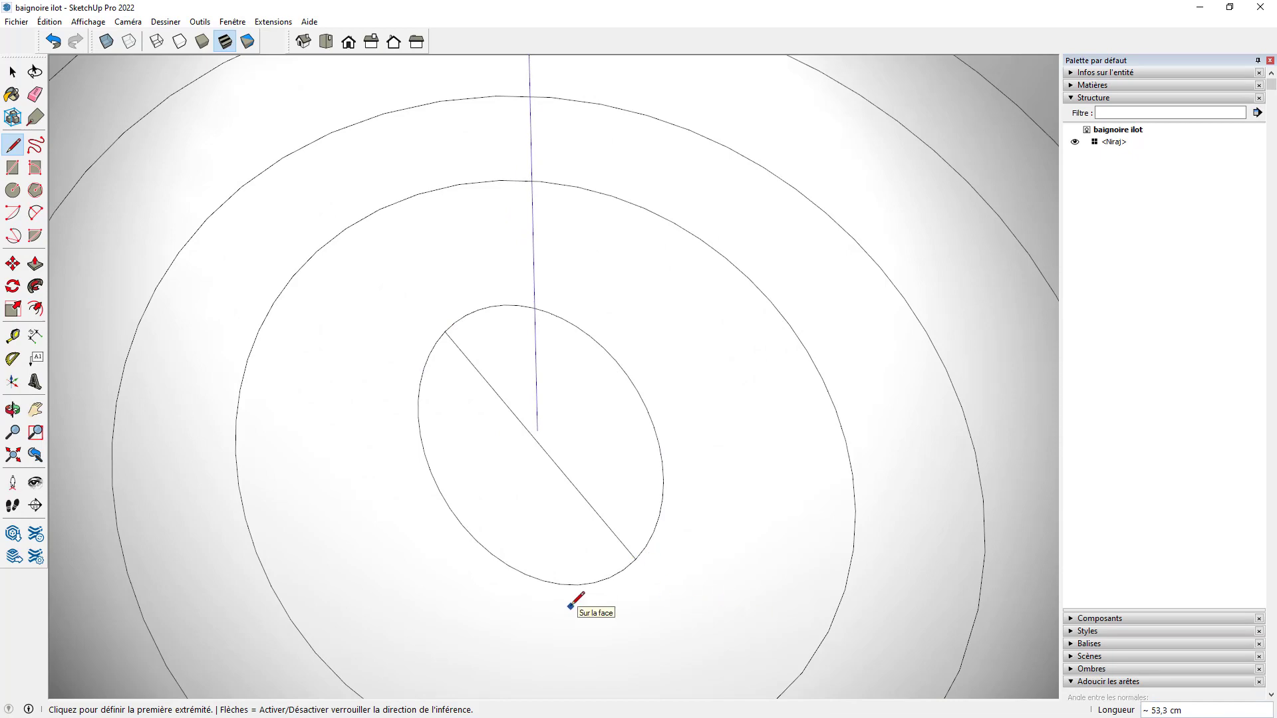
Erase the dividing lines that cross the caps on the tub's inner floor and underside.
mouse_move(576, 602)
middle_mouse_down()
mouse_move(712, 476)
mouse_move(678, 534)
mouse_move(654, 532)
middle_mouse_up()
key("e")
left_click_drag(620, 464, 613, 522)
scroll(618, 479, "down", 3)
mouse_move(621, 444)
middle_mouse_down()
mouse_move(727, 193)
mouse_move(556, 407)
middle_mouse_up()
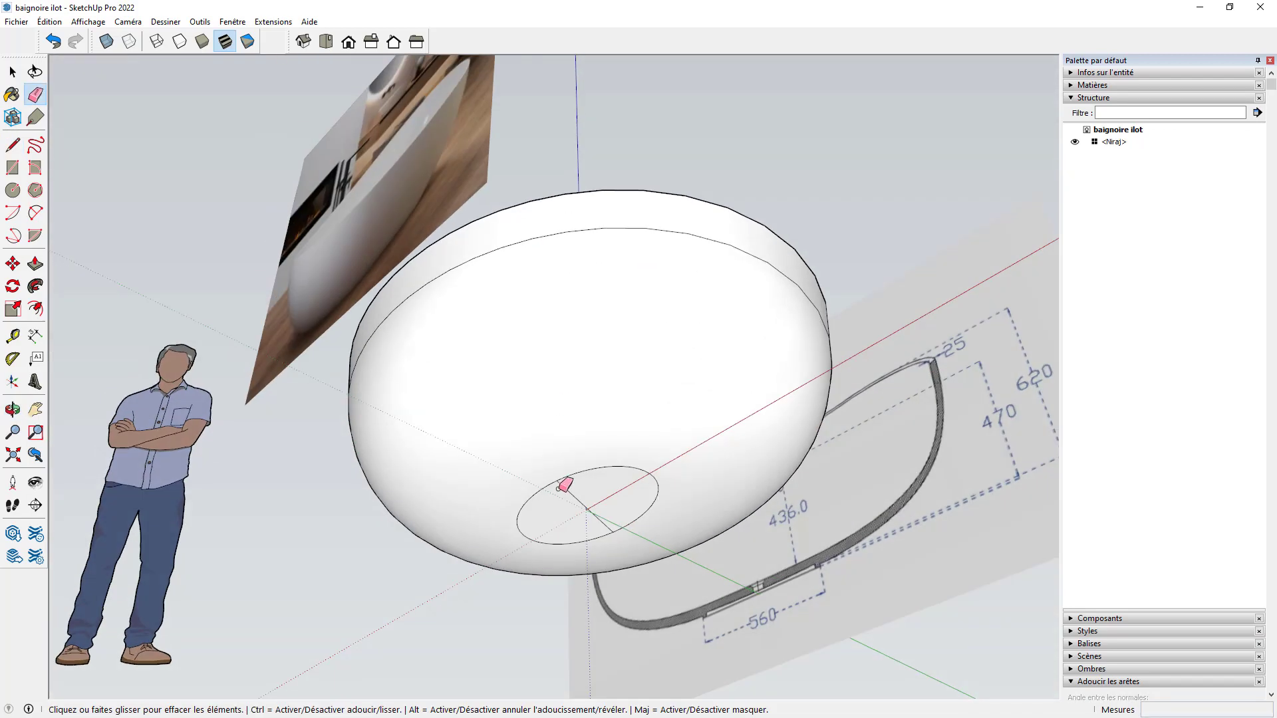
mouse_move(584, 322)
middle_mouse_down()
mouse_move(585, 448)
mouse_move(522, 459)
mouse_move(645, 466)
mouse_move(773, 544)
mouse_move(570, 437)
mouse_move(818, 613)
mouse_move(246, 476)
mouse_move(473, 445)
mouse_move(372, 459)
mouse_move(186, 439)
mouse_move(504, 491)
mouse_move(365, 530)
mouse_move(681, 479)
mouse_move(488, 419)
mouse_move(490, 445)
mouse_move(832, 380)
mouse_move(497, 377)
middle_mouse_up()
key("space")
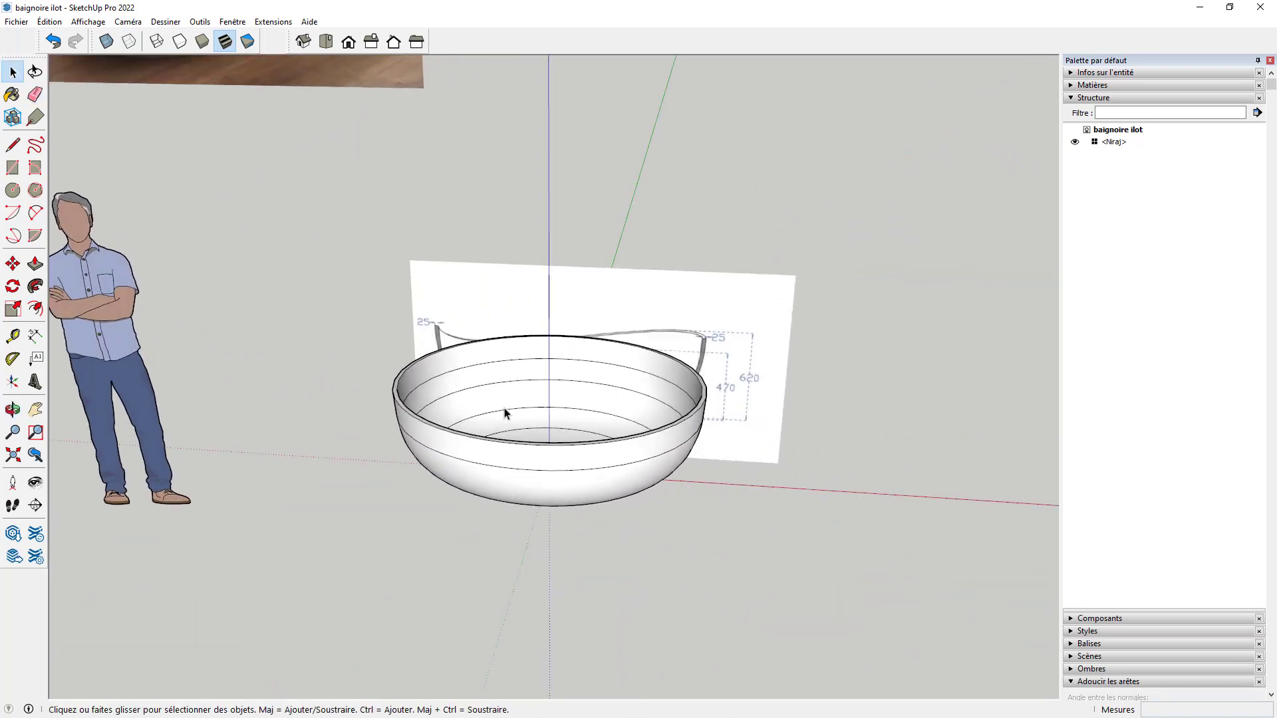
Scale the whole tub about its centre to 0.69 along the green axis to narrow its width.
triple_click(509, 398)
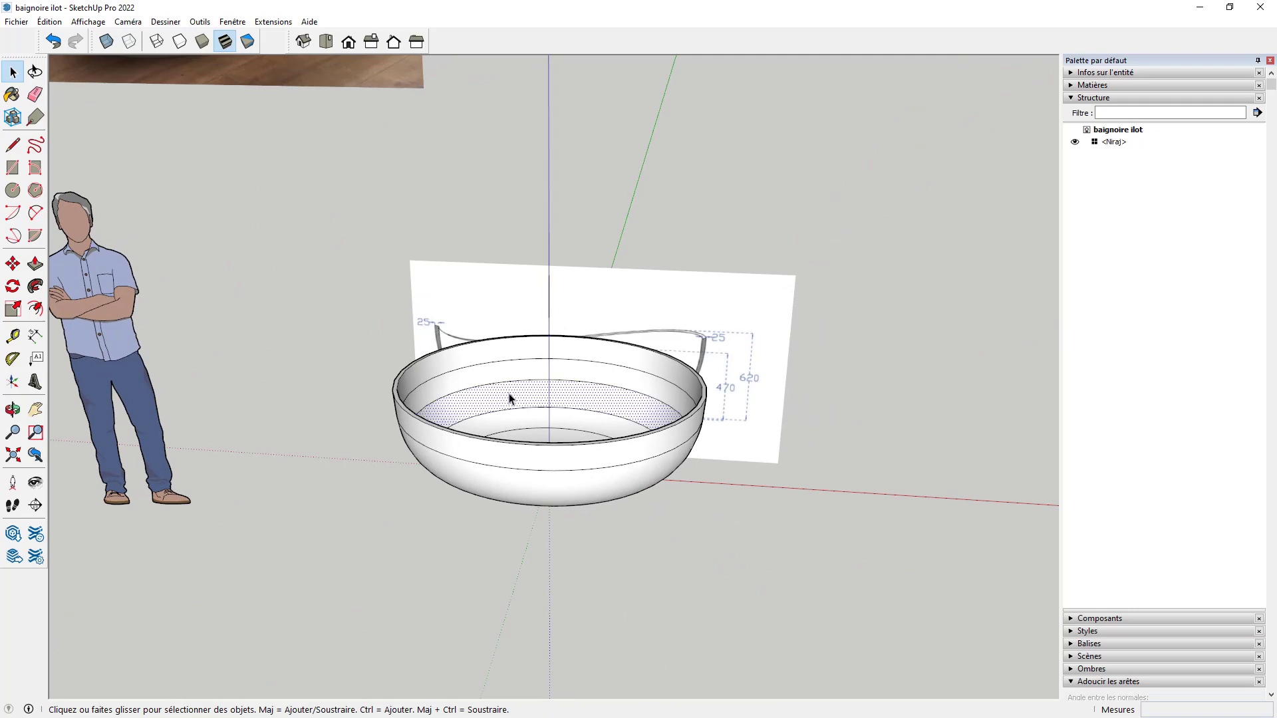
middle_click_drag(509, 399, 360, 492)
key("s")
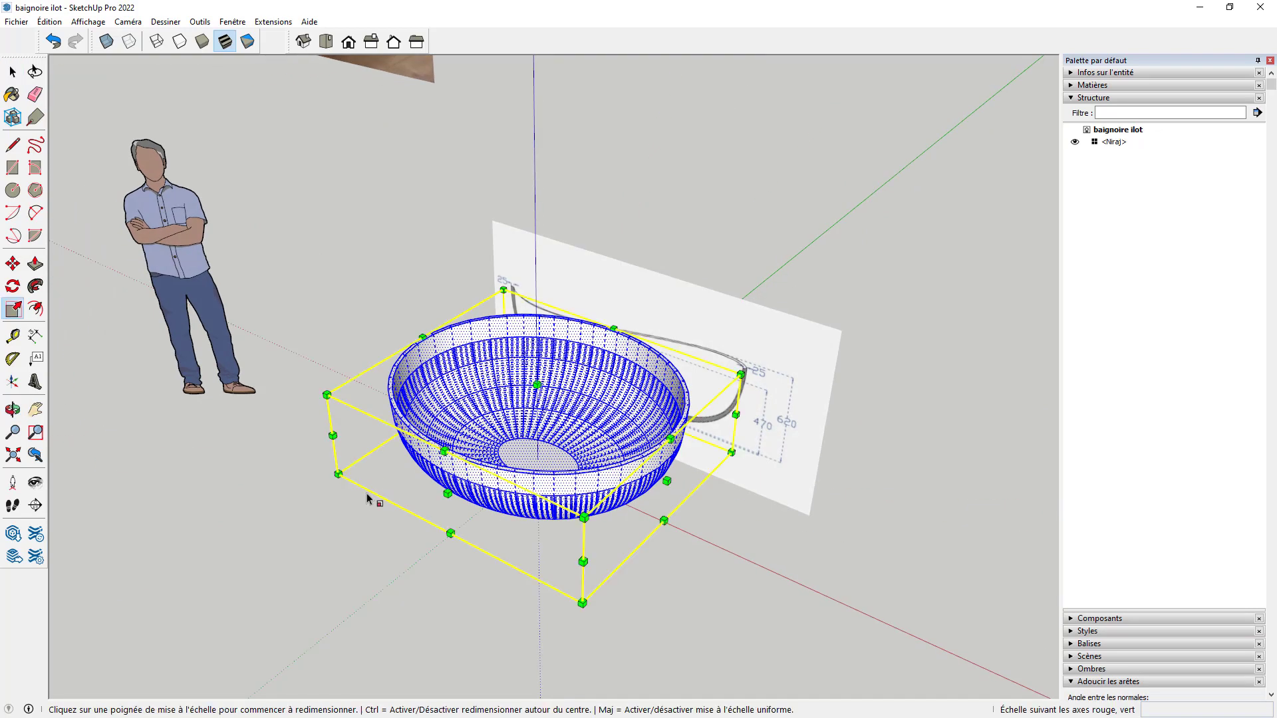
left_click(446, 493)
key("ctrl")
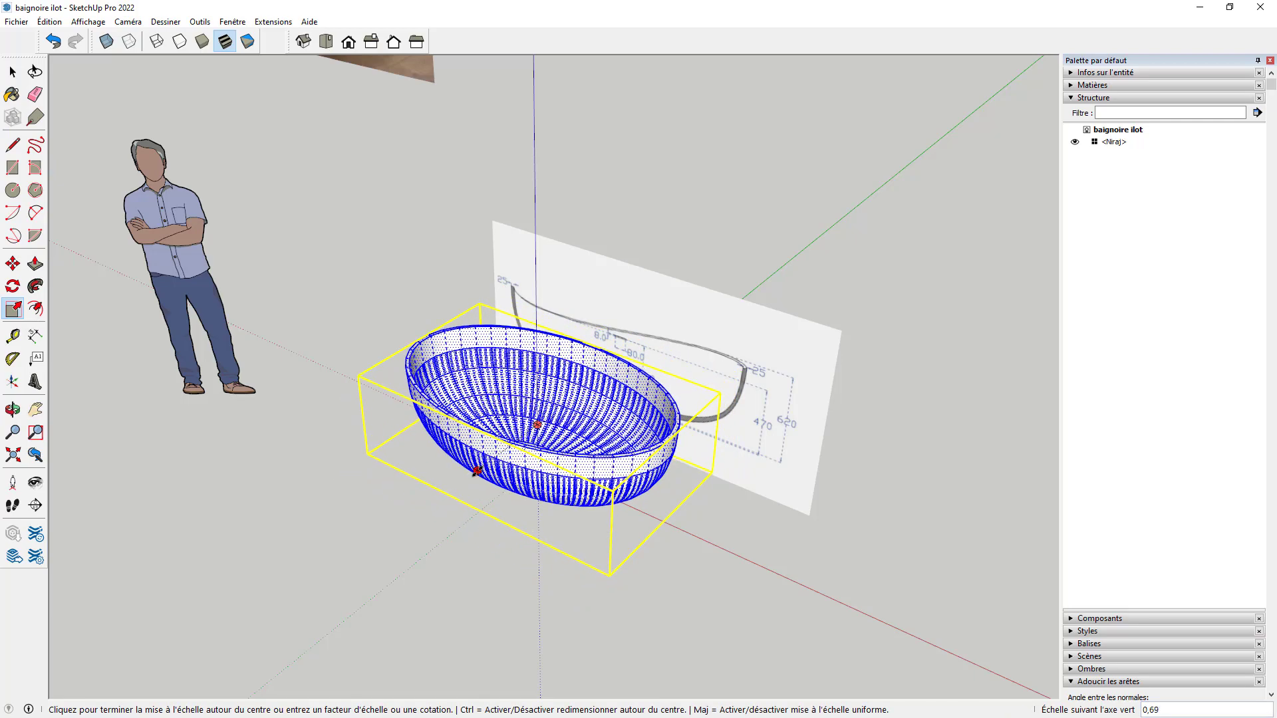
left_click(477, 471)
middle_click_drag(719, 530, 345, 432)
middle_click_drag(515, 359, 594, 488)
key("space")
left_click(592, 532)
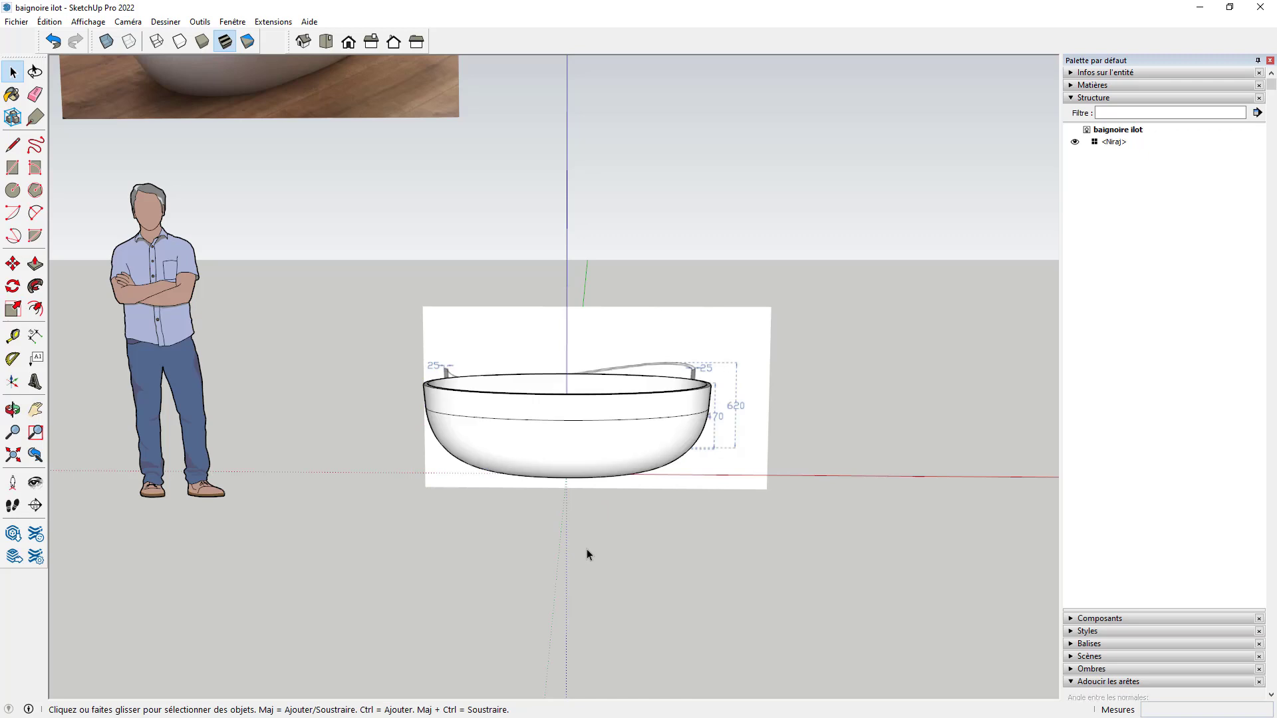
Show the model in the front view with parallel projection.
left_click(349, 41)
left_click(127, 22)
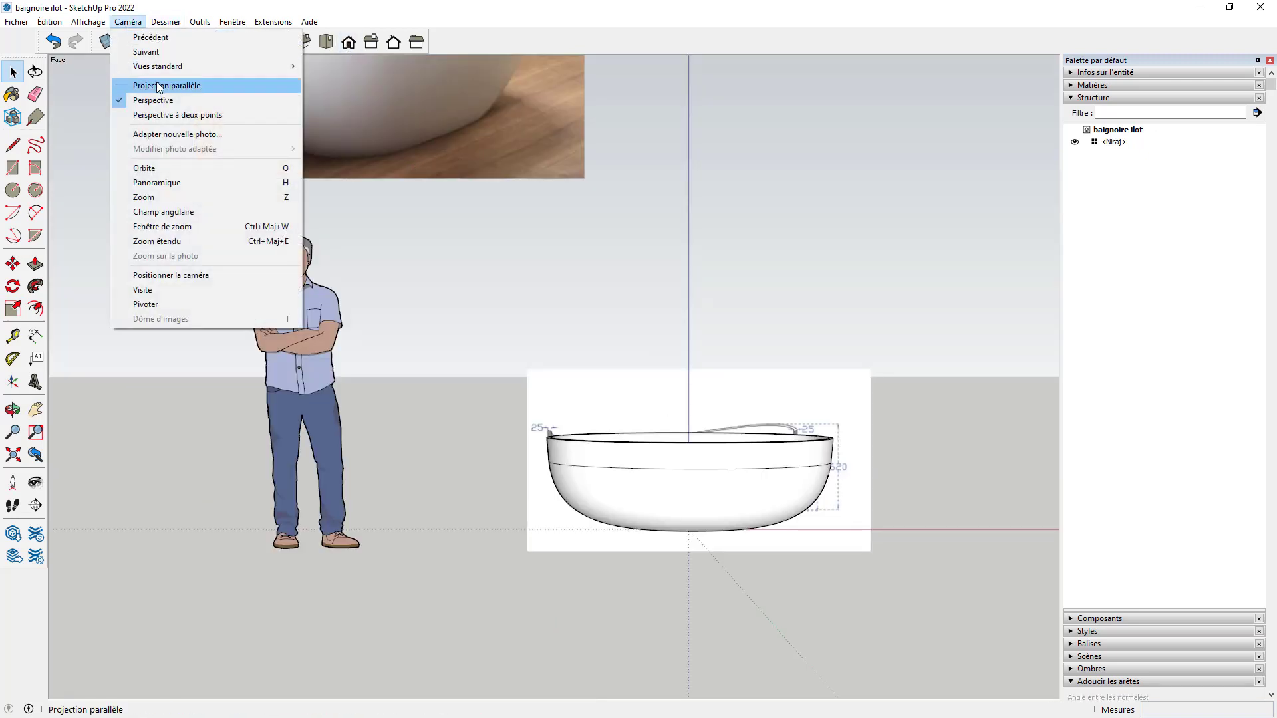
left_click(163, 86)
scroll(885, 479, "up", 2)
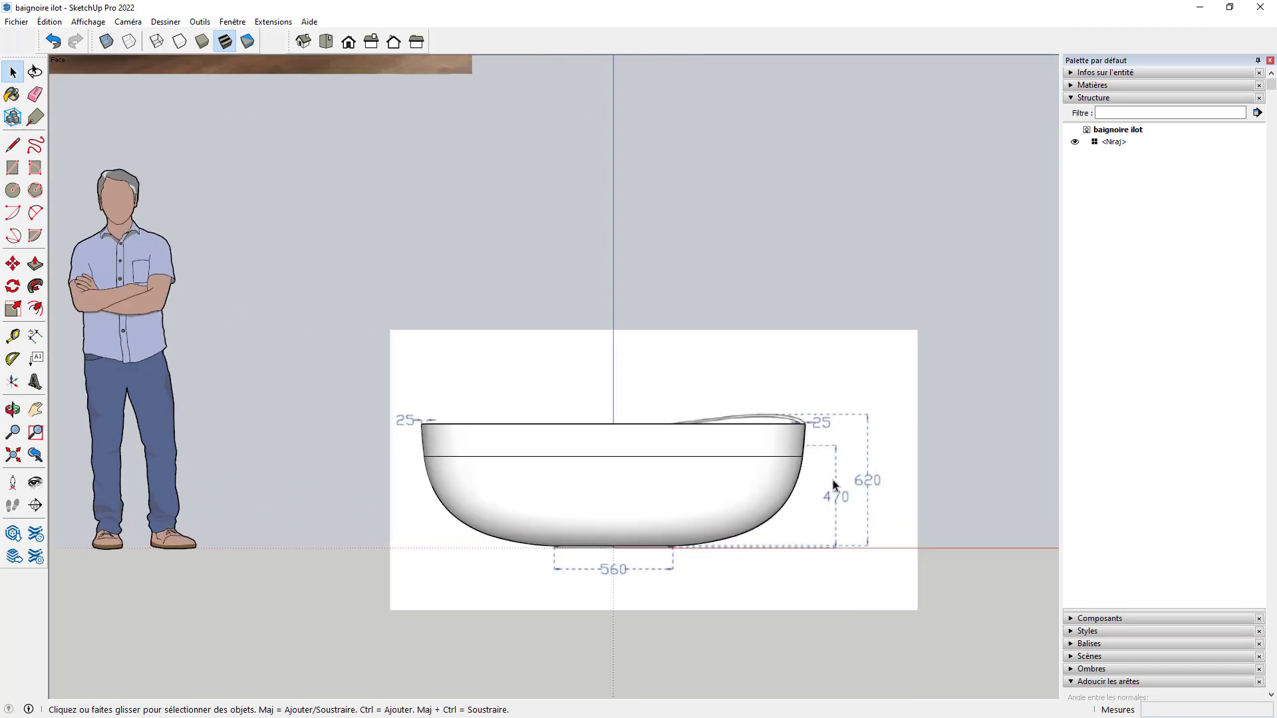
Scale the whole tub upward from its base to 1.22 along the blue axis.
left_click_drag(406, 366, 859, 588)
middle_click_drag(829, 584, 665, 546)
left_click(12, 308)
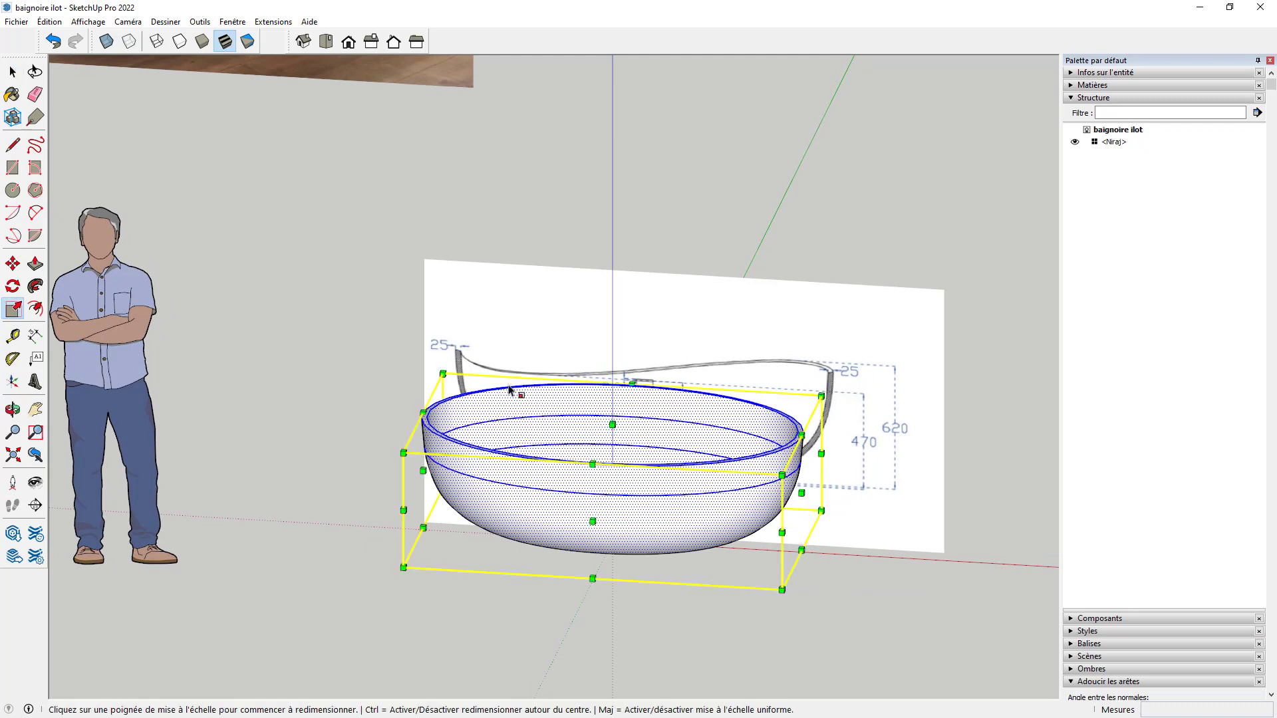
left_click(613, 429)
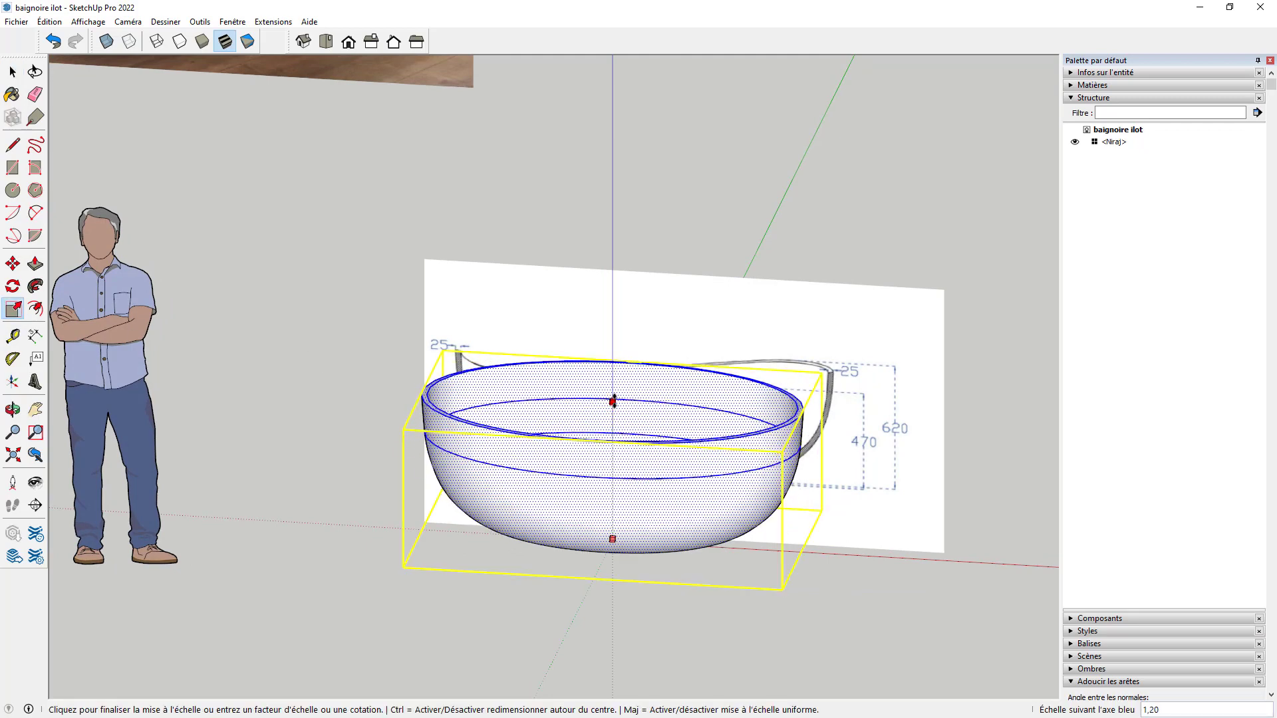
left_click(613, 409)
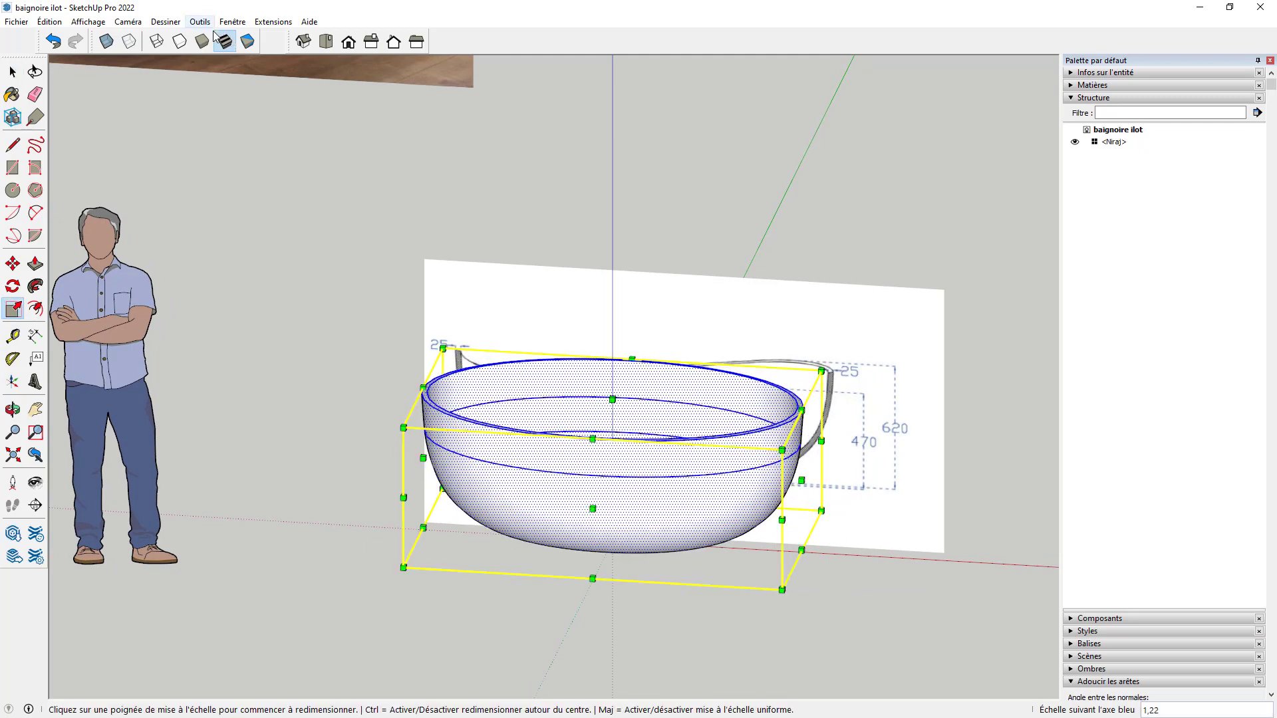
Compare the scaled tub's outline with the section drawing in a front X-ray view.
left_click(349, 44)
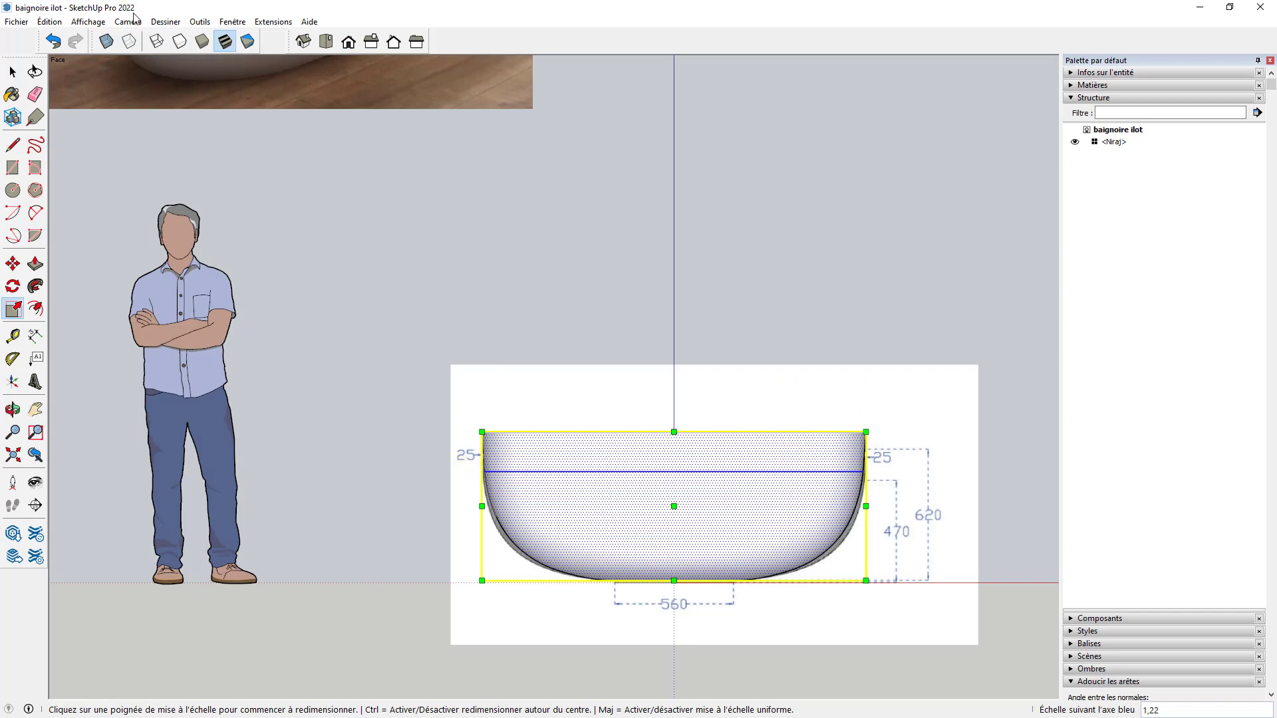
left_click(106, 42)
scroll(870, 463, "up", 3)
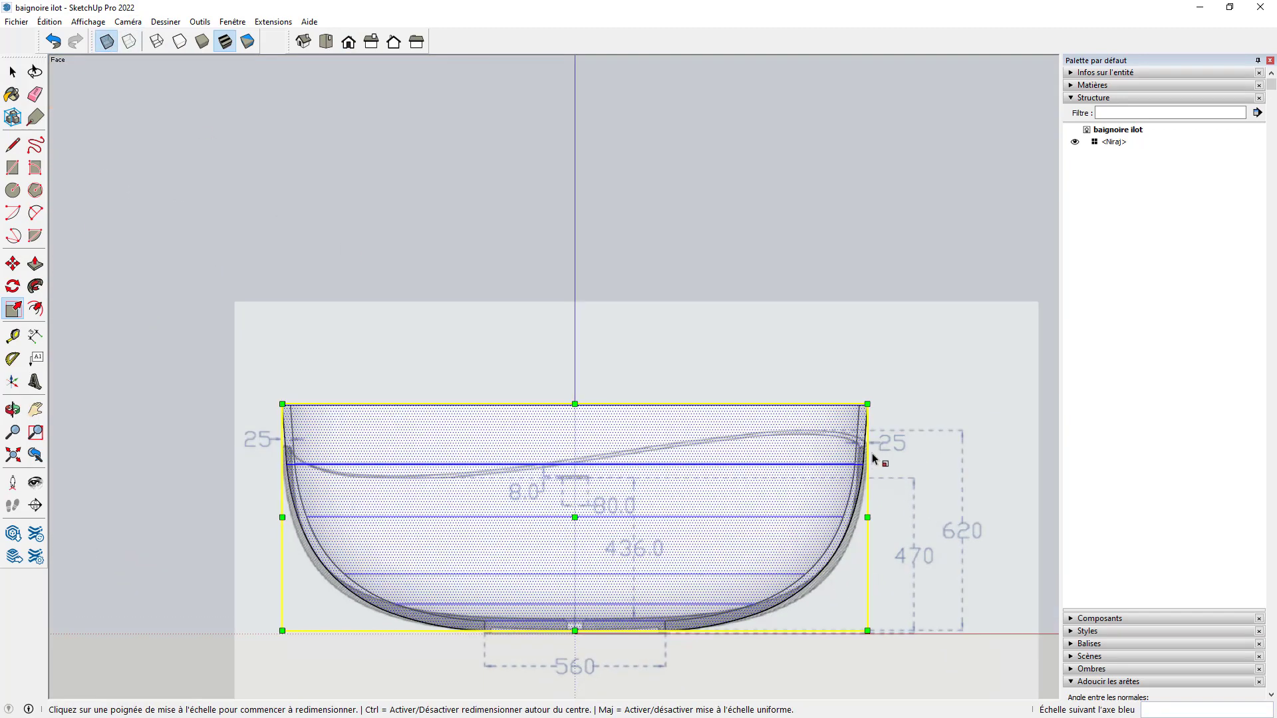
scroll(504, 469, "down", 3)
key("space")
left_click(313, 474)
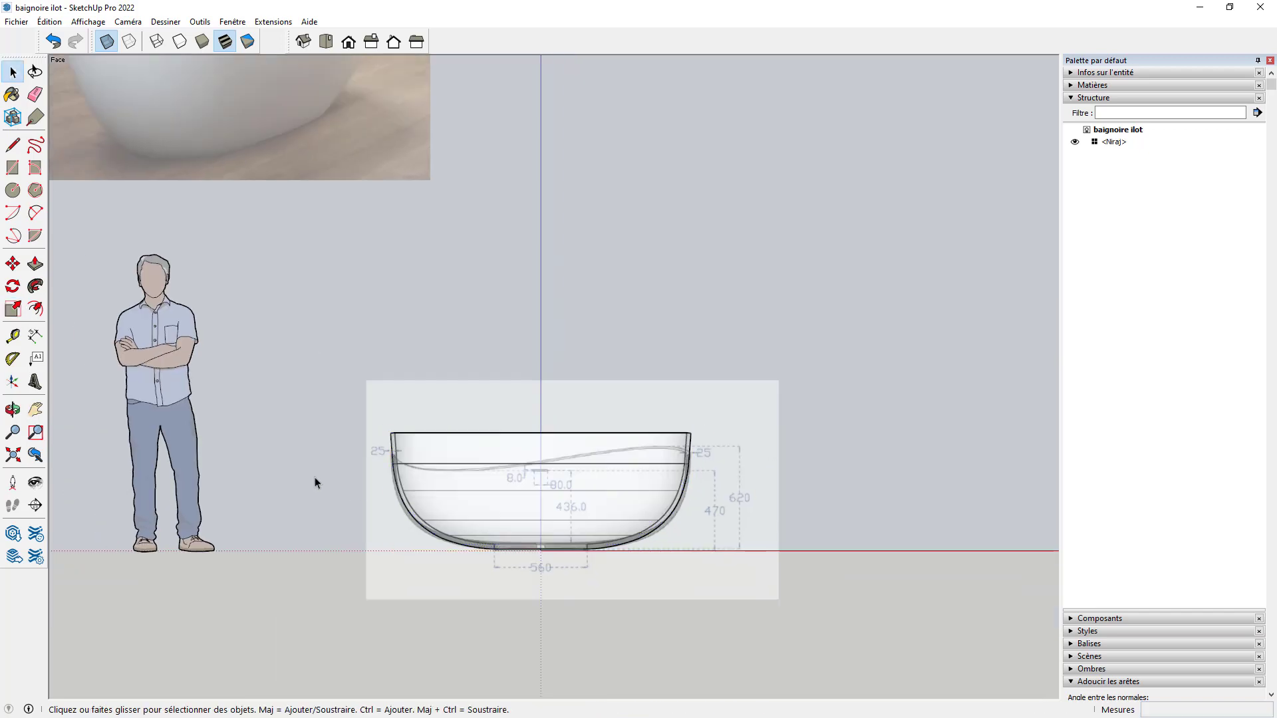
middle_click_drag(681, 511, 596, 558)
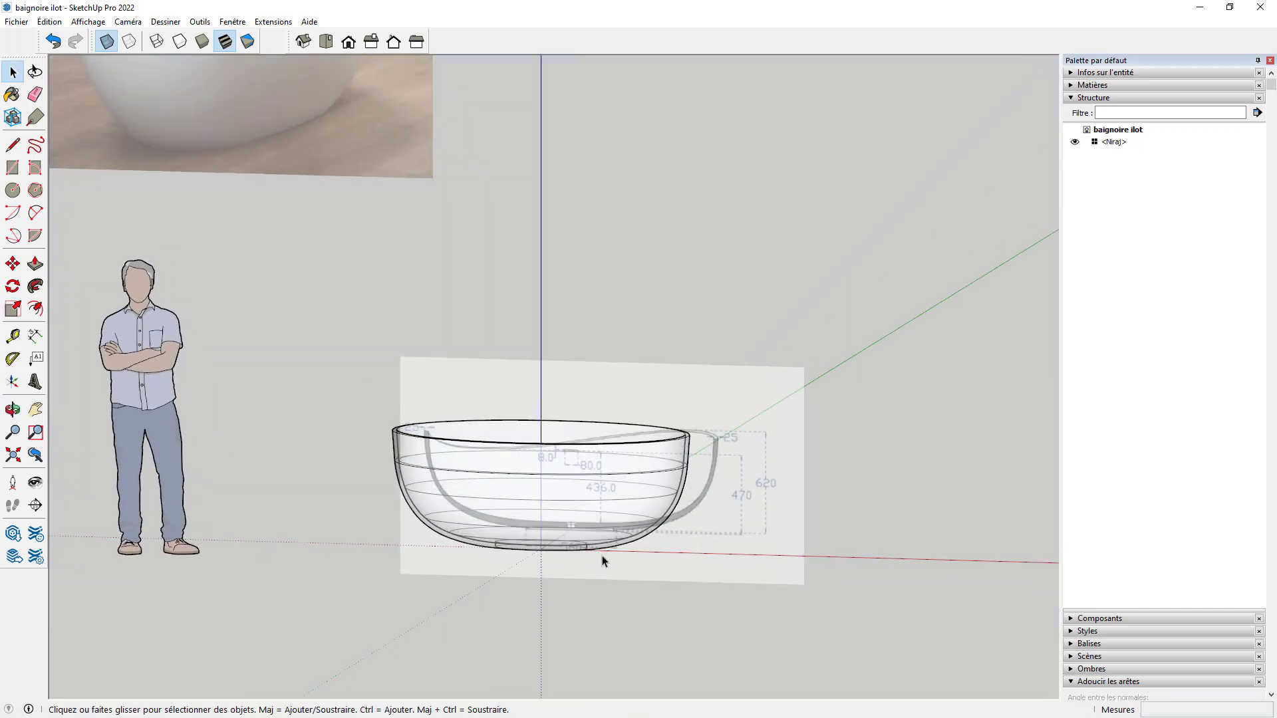
left_click(106, 41)
middle_click_drag(397, 407, 522, 530)
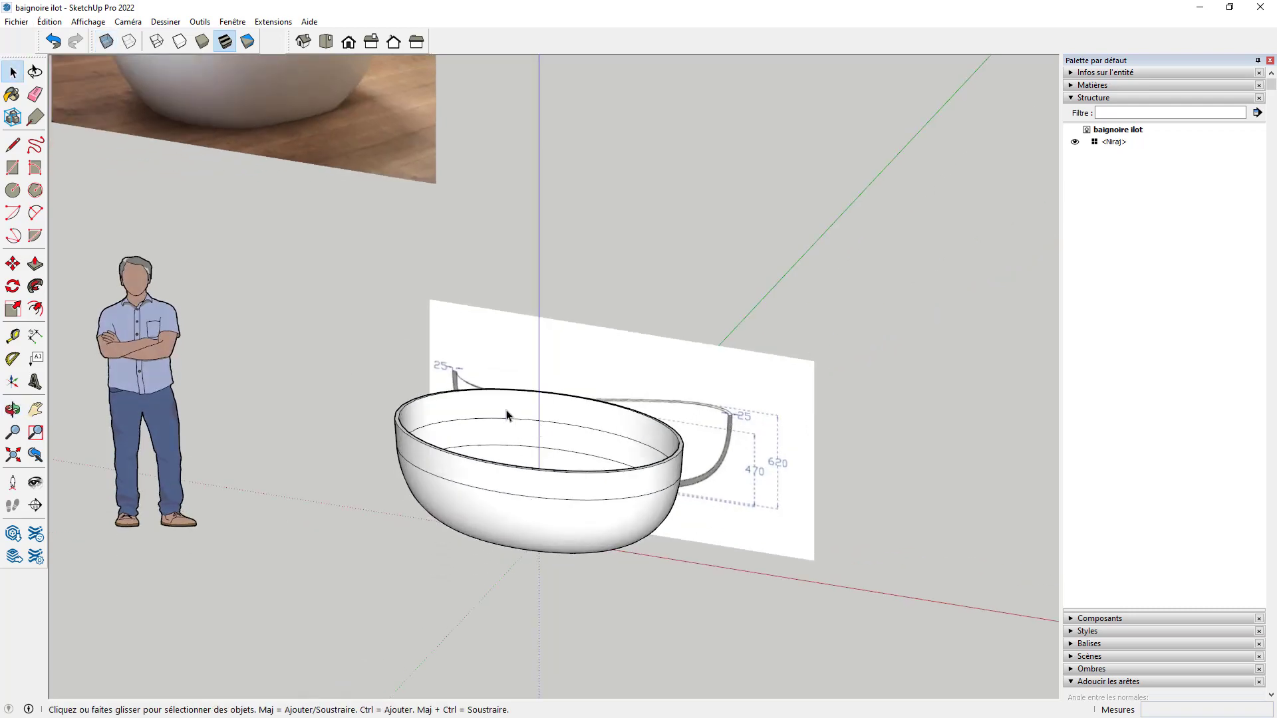
Group all connected faces and edges of the tub.
triple_click(507, 416)
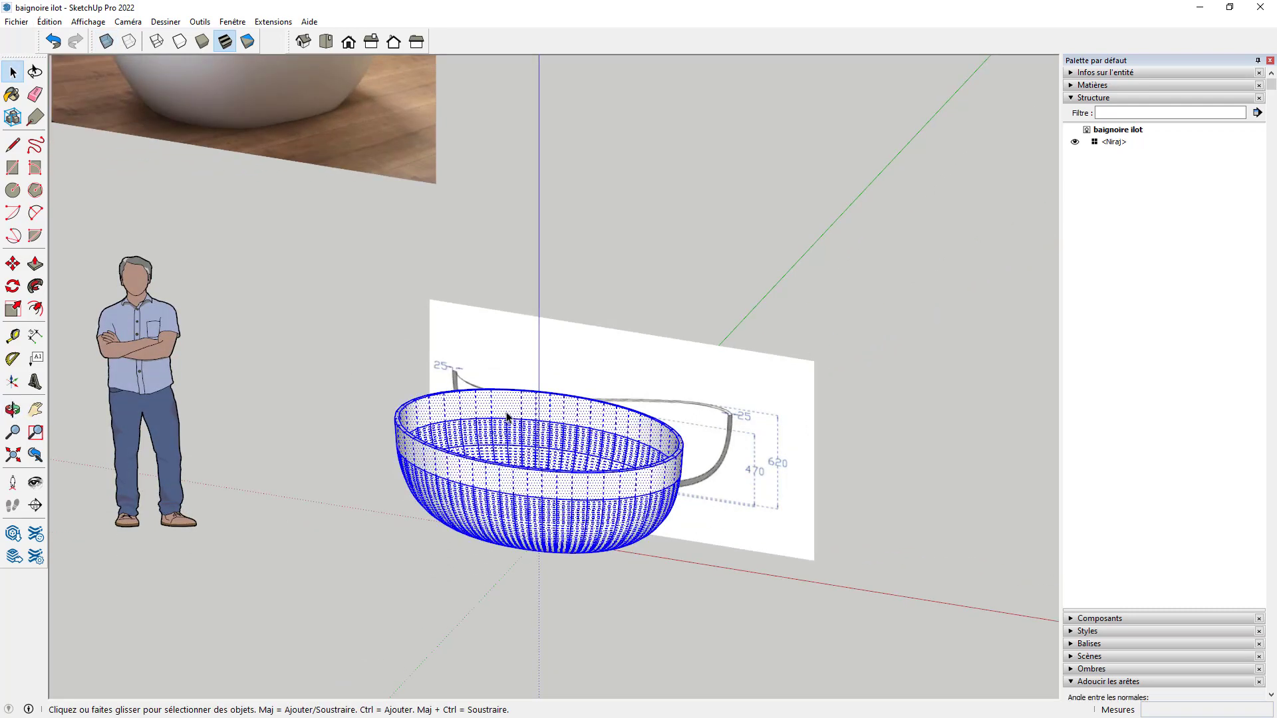
right_click(507, 416)
left_click(568, 525)
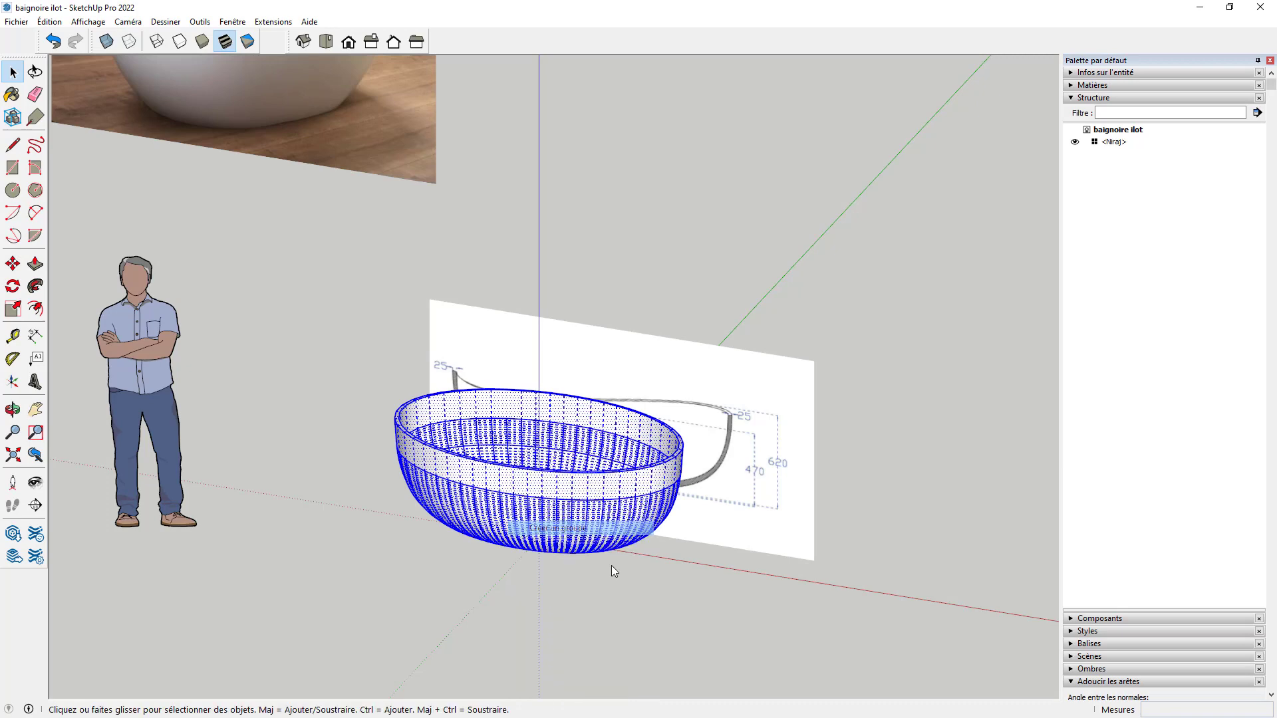
left_click(657, 599)
middle_click_drag(490, 479, 579, 459)
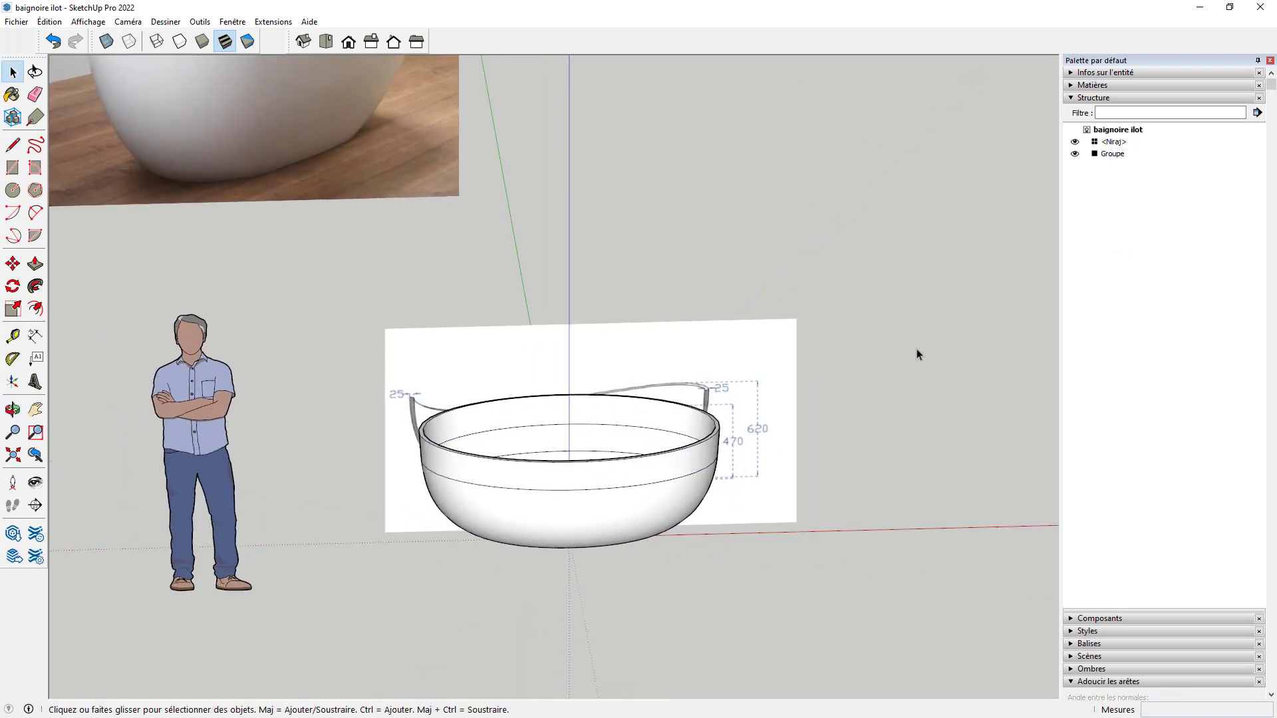
Hide the tub group and show the section drawing in the front view.
left_click(650, 488)
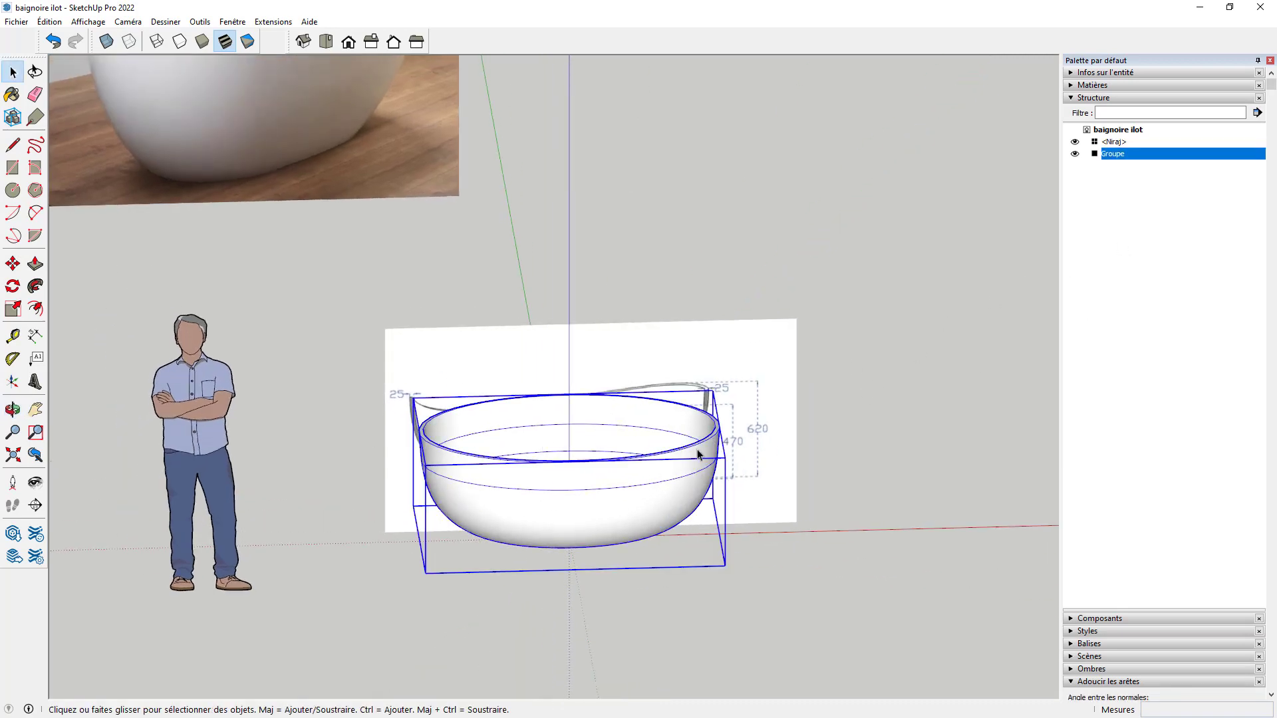
key("ctrl+z")
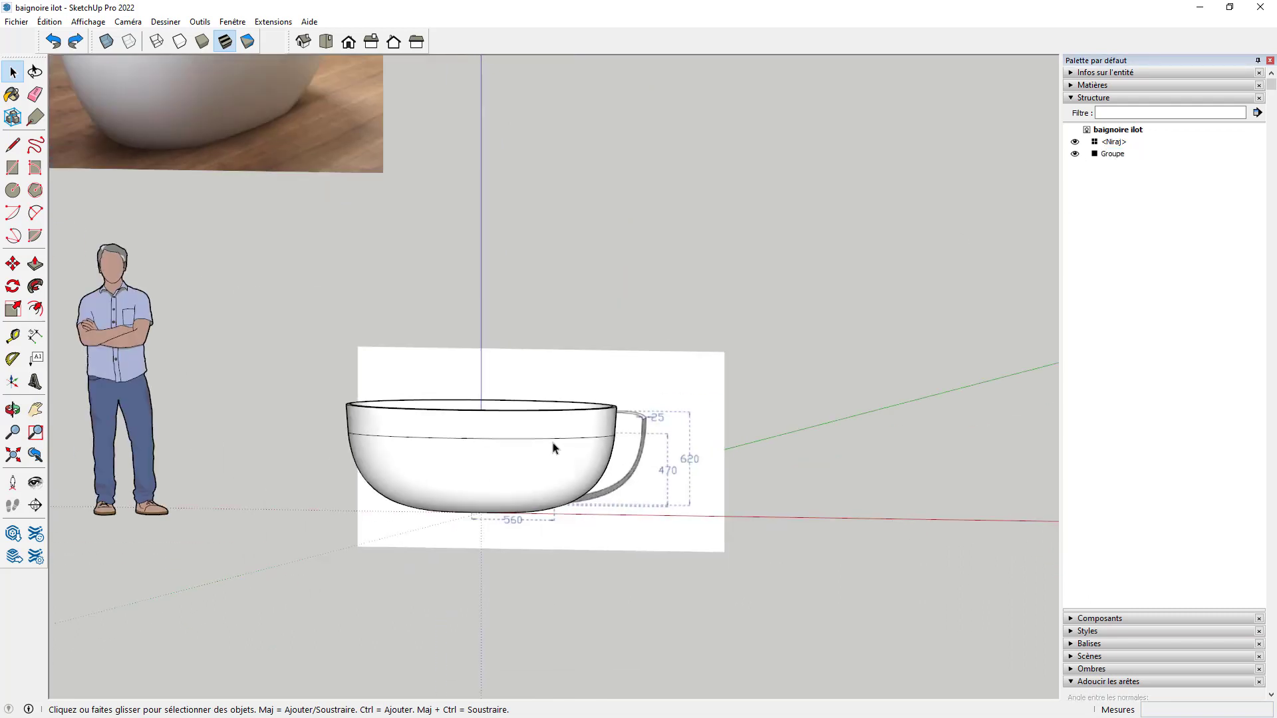
left_click(567, 429)
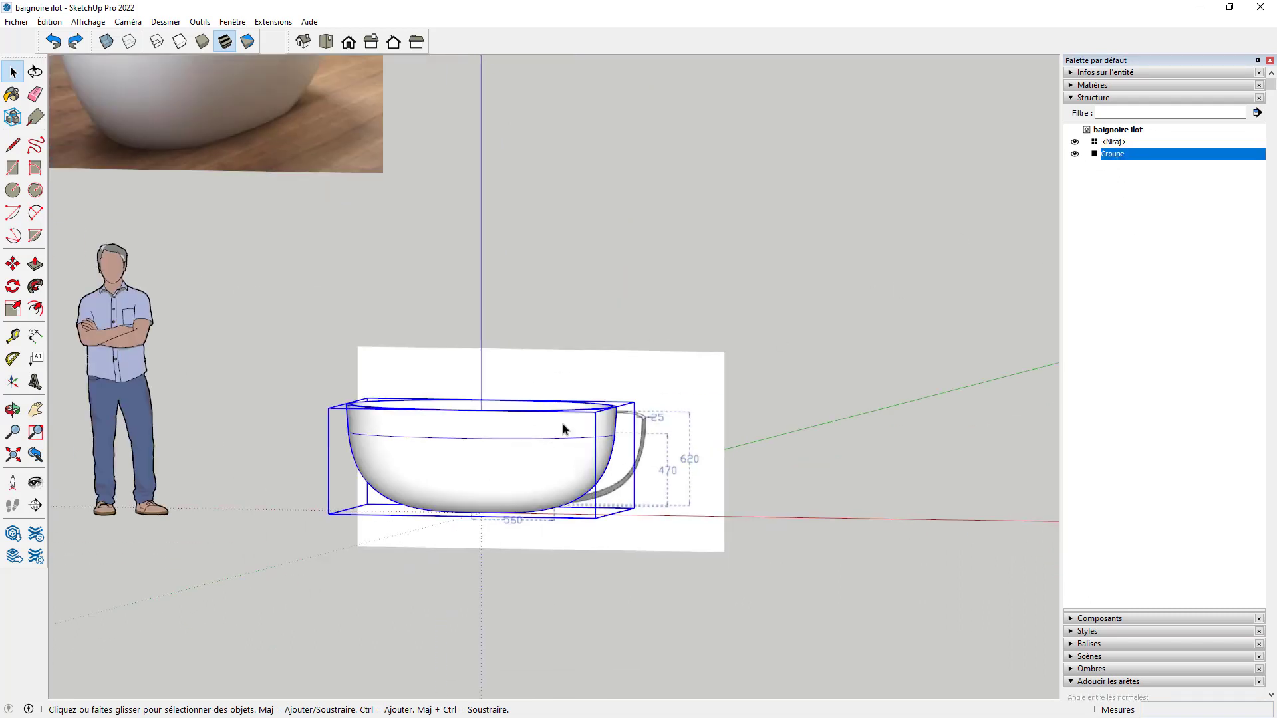
left_click(1075, 154)
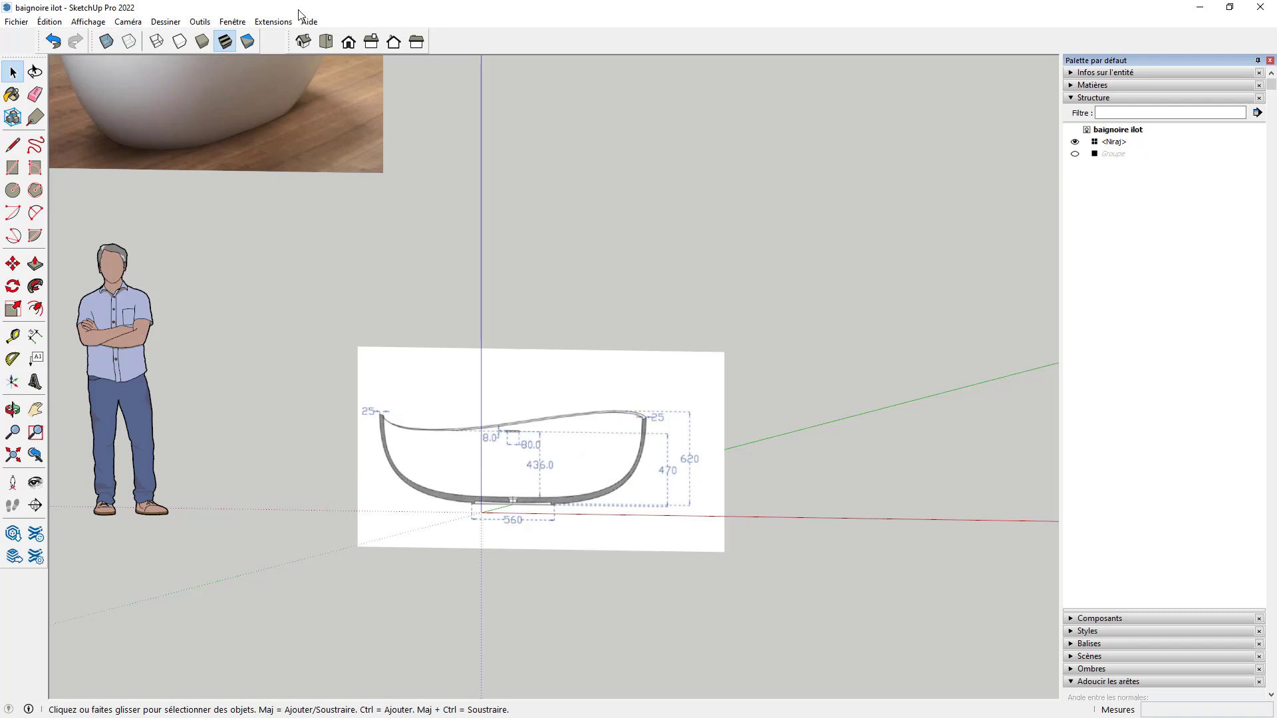
left_click(348, 42)
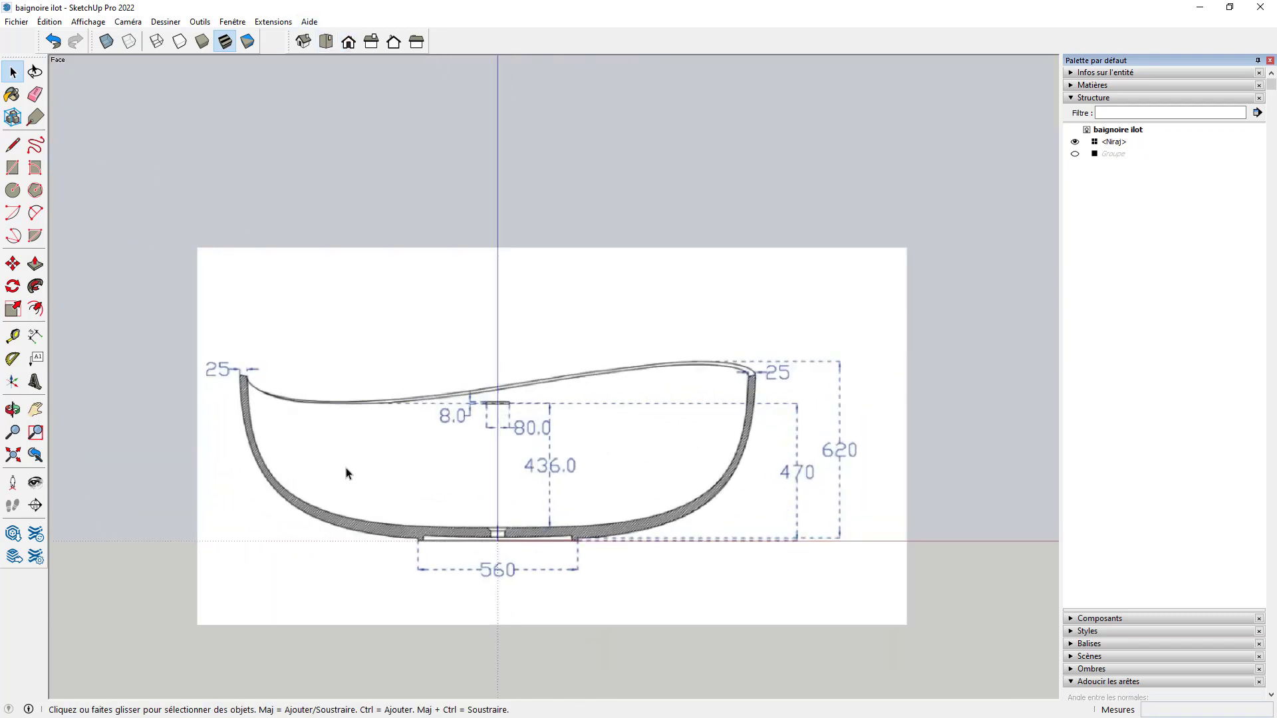
scroll(363, 475, "up", 1)
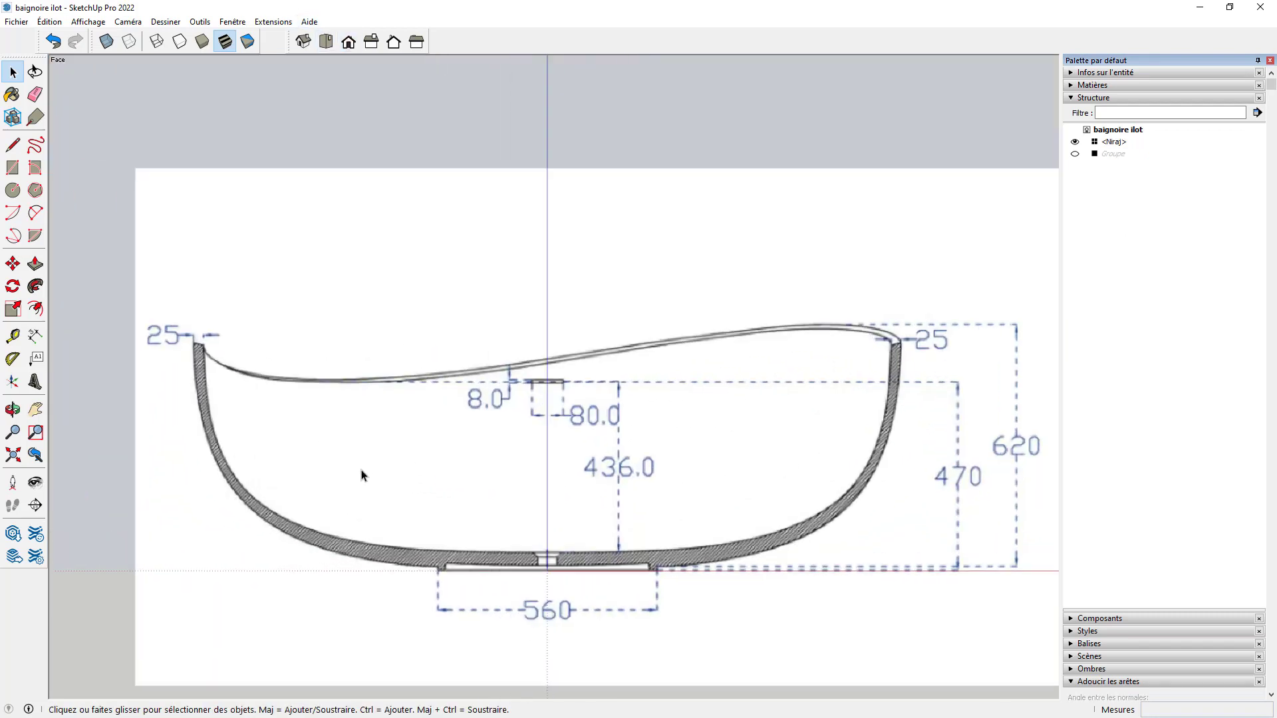
Draw a two-point arc with a bulge of about 4.5 cm over the rim curve's low end, starting outside the wall.
left_click(35, 213)
scroll(216, 348, "up", 3)
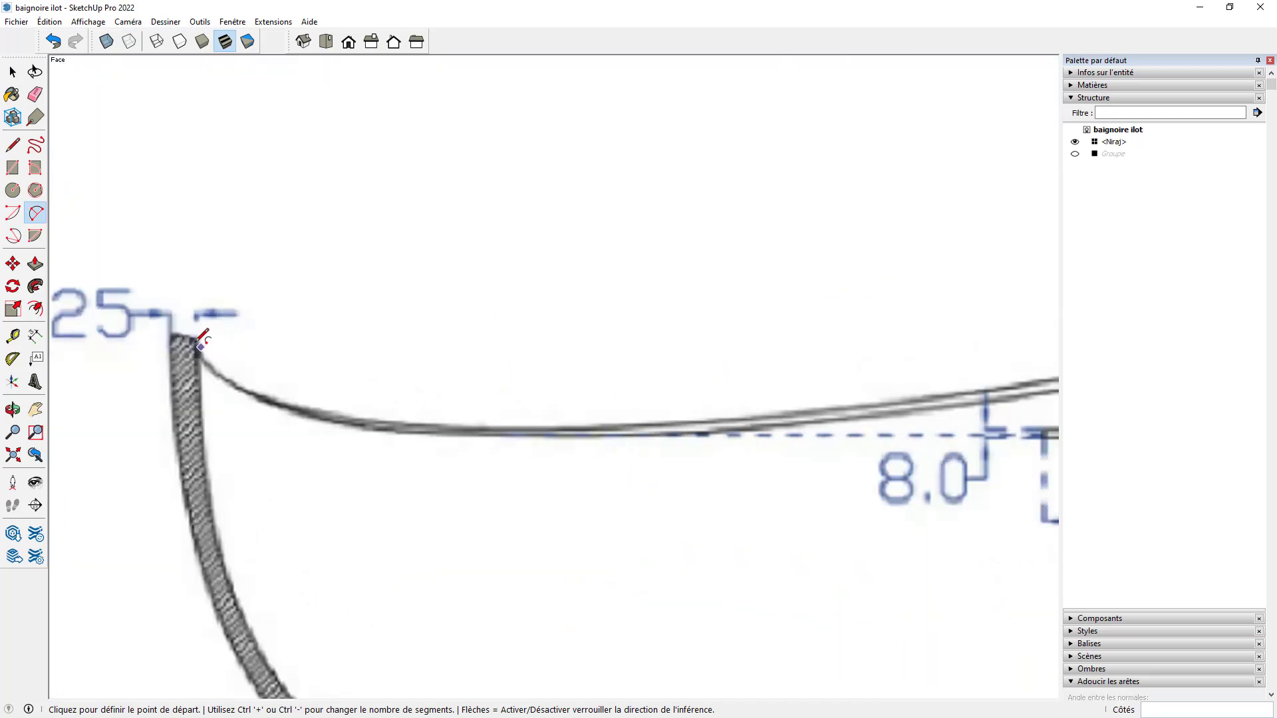
left_click(127, 296)
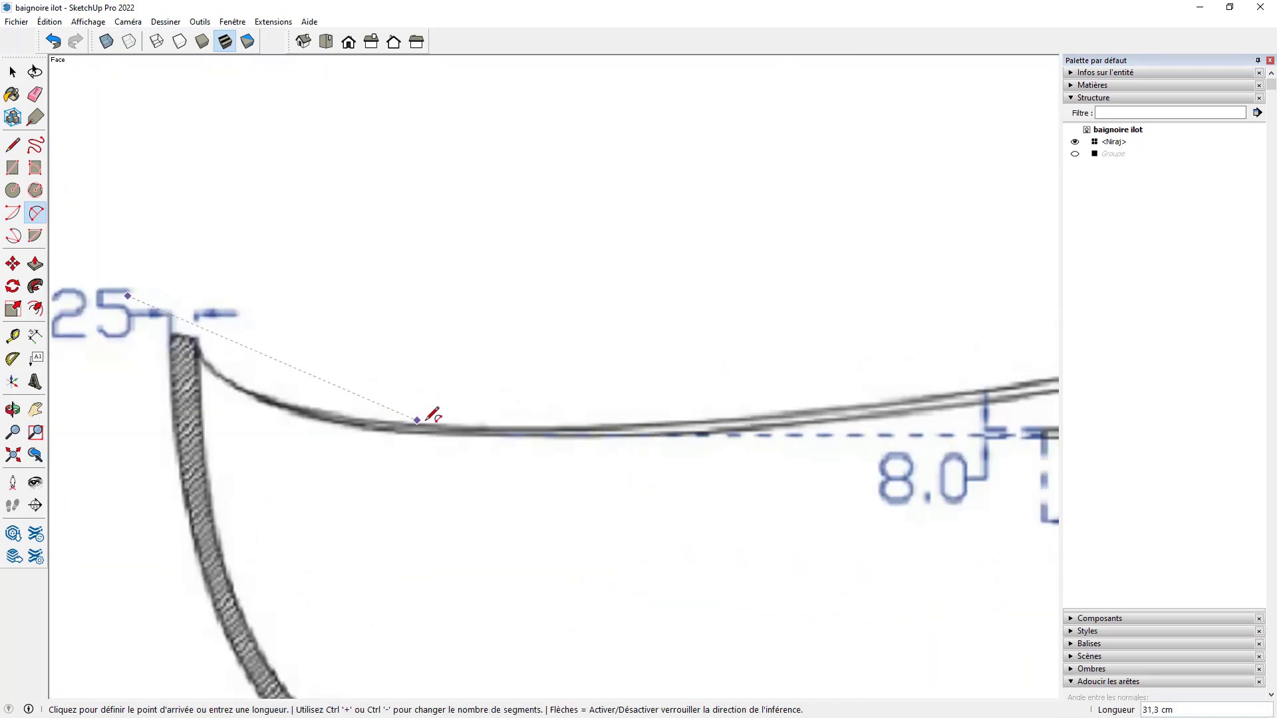
left_click(457, 424)
left_click(334, 421)
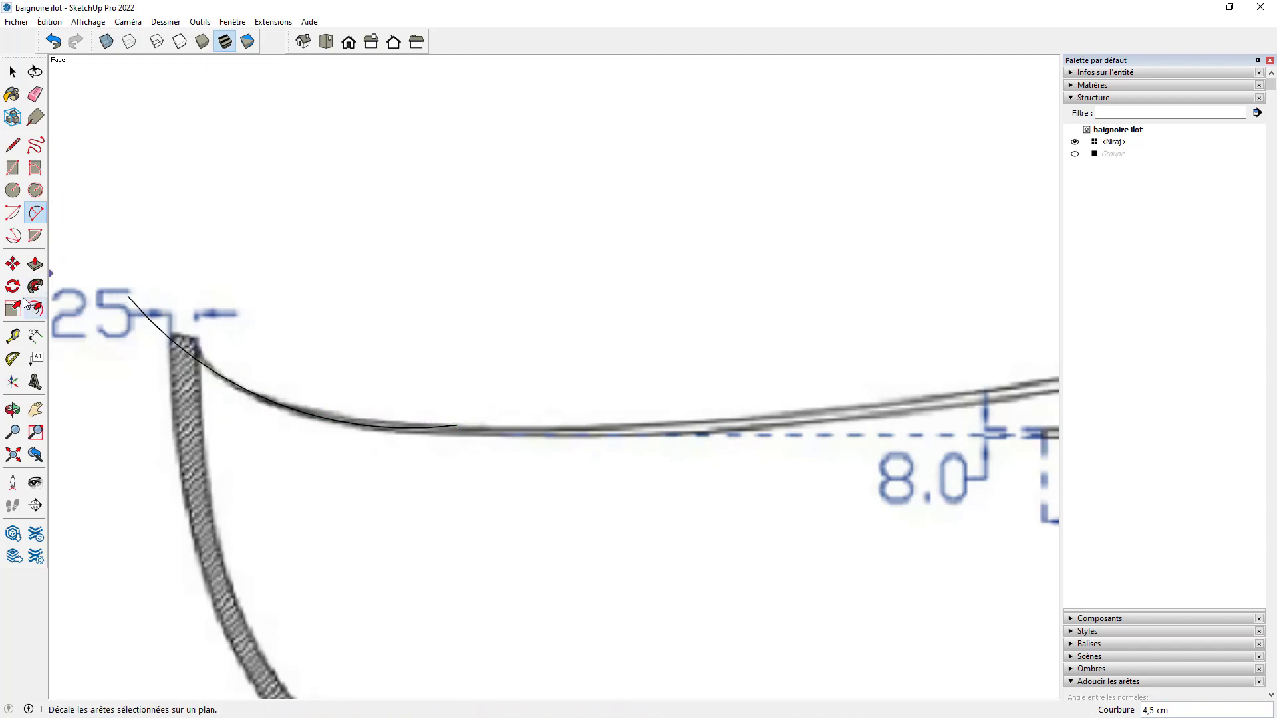
Move the arc's inner endpoint about 8.8 cm back along the rim curve toward the wall.
left_click(13, 265)
left_click(455, 426)
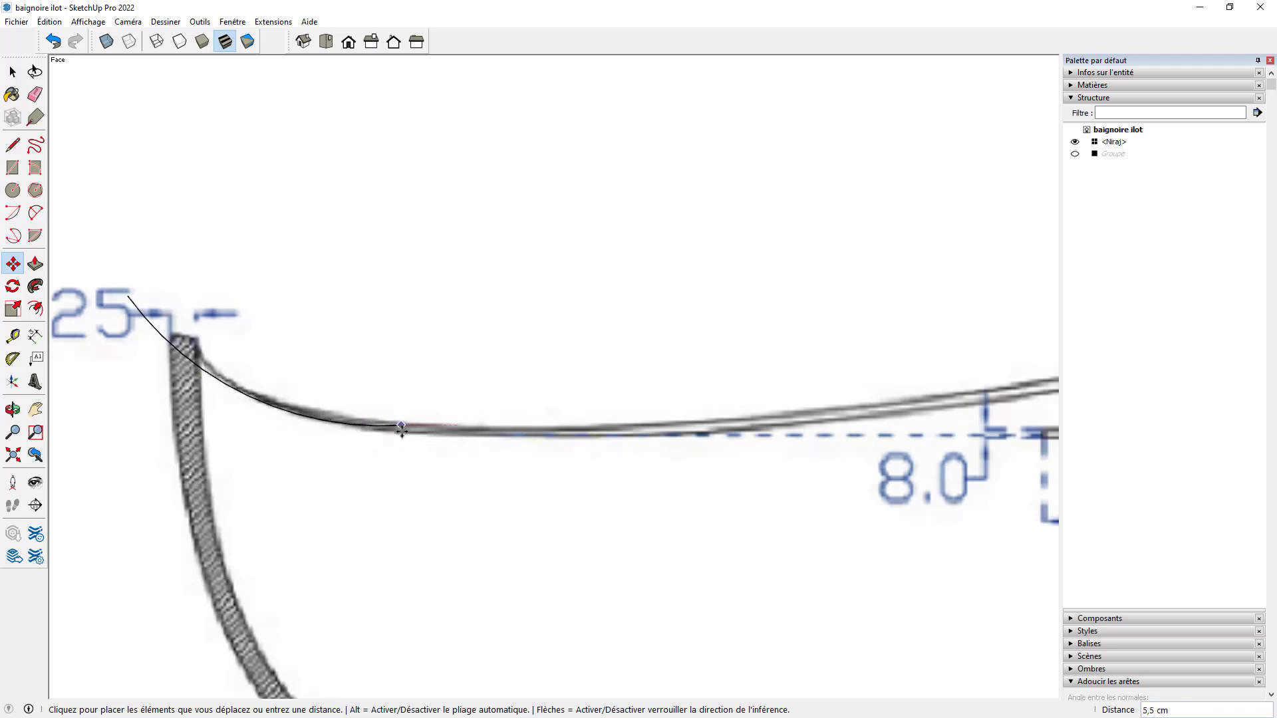
left_click(369, 431)
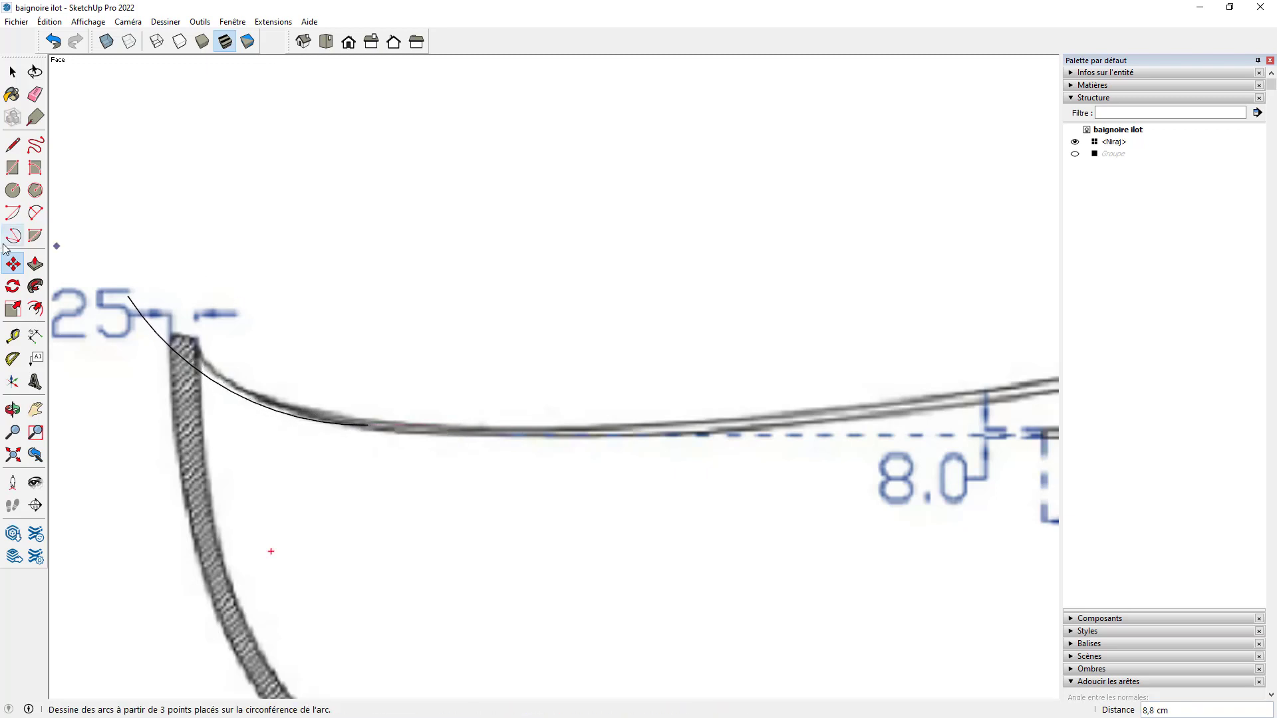
Draw a straight line along the red axis from the arc's inner endpoint over the flat part of the rim curve.
left_click(13, 145)
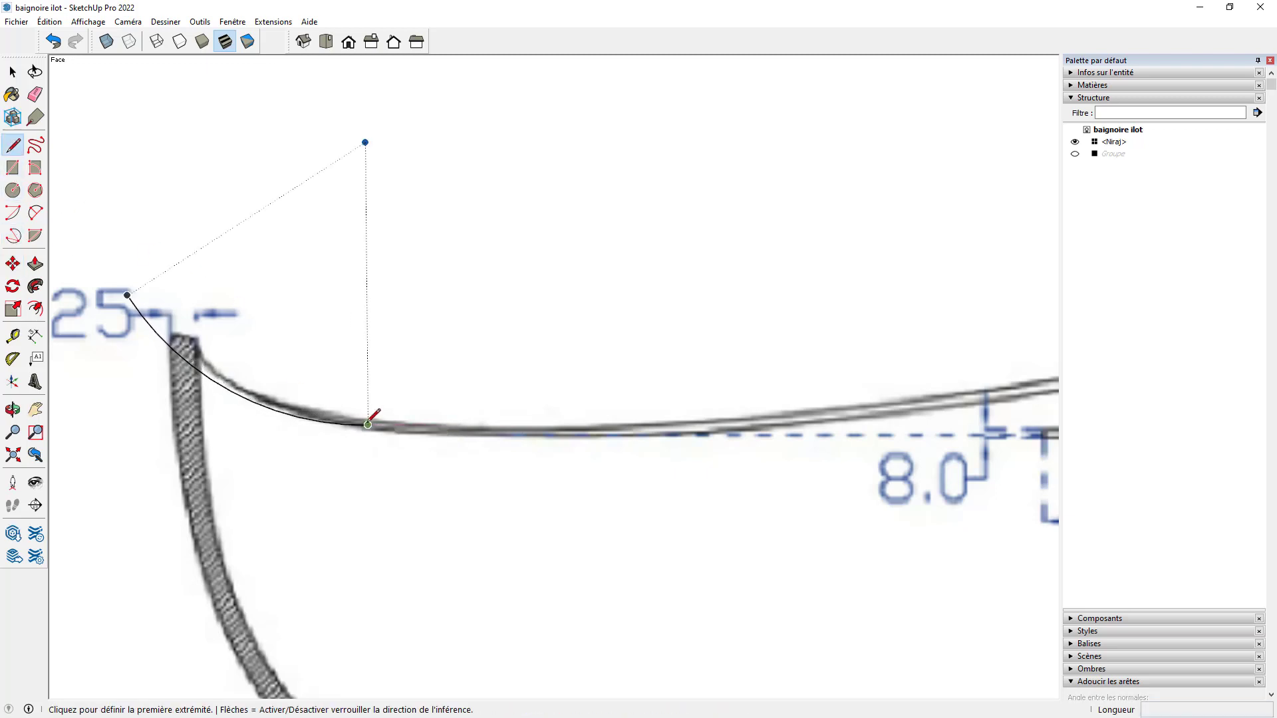
left_click(368, 424)
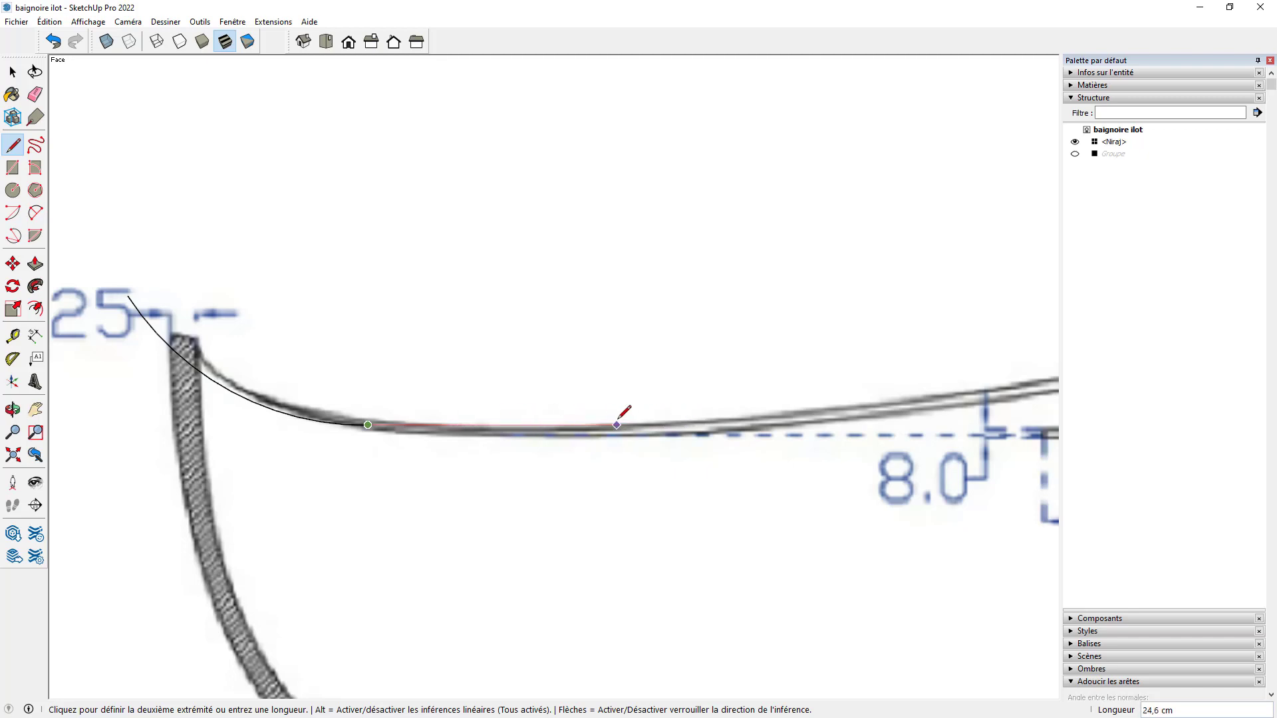
left_click(640, 424)
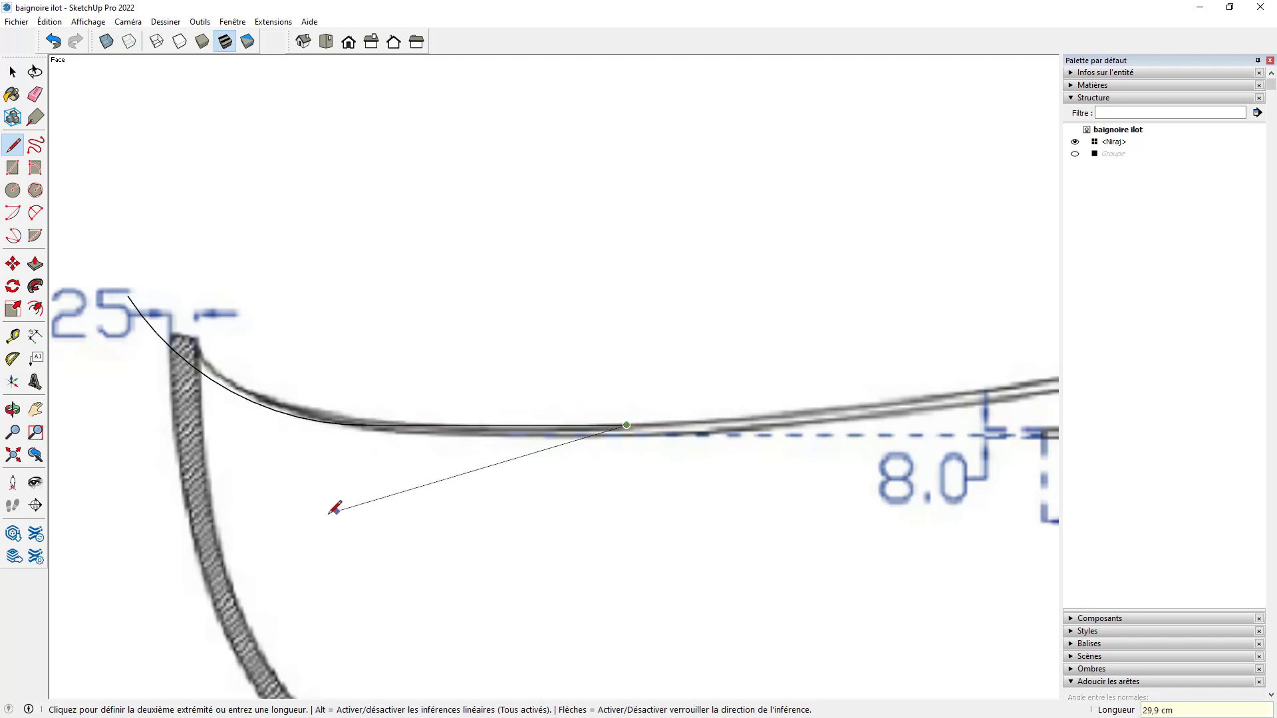
scroll(299, 519, "down", 2)
Draw a two-point arc from the straight line's end along the rising rim curve to just past the tub's centre axis.
left_click(36, 213)
left_click(524, 457)
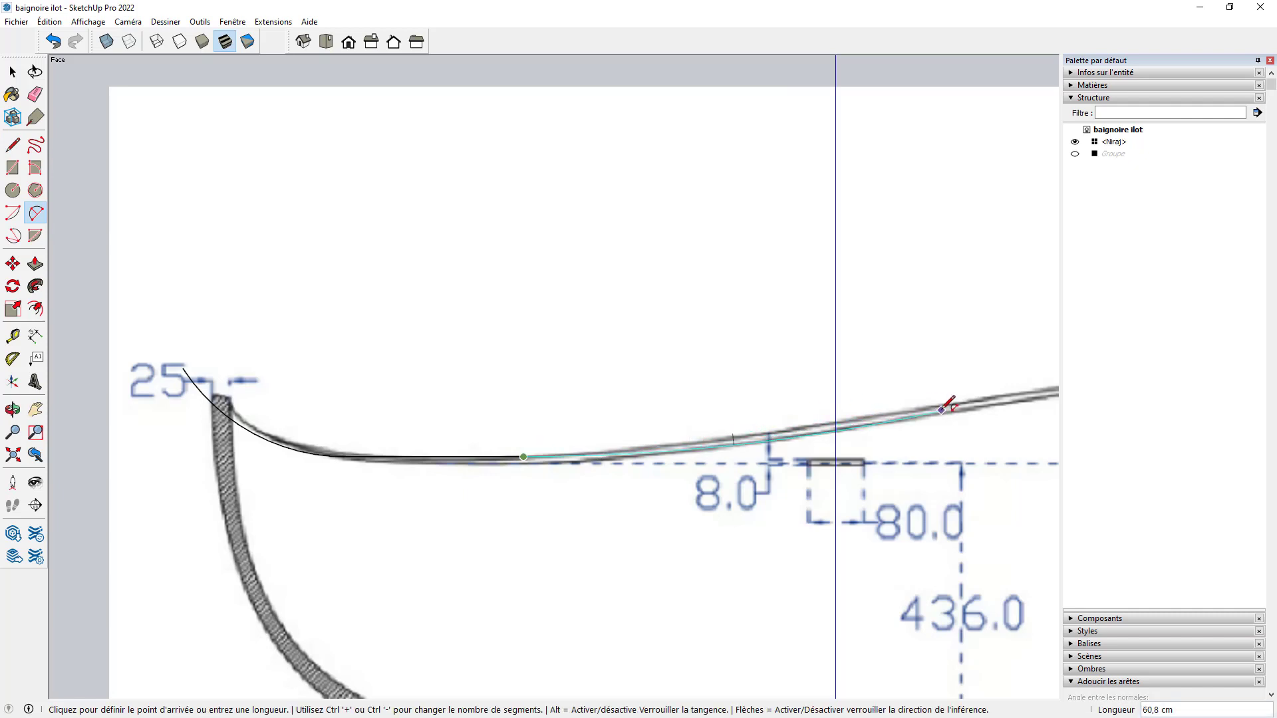
left_click(906, 411)
scroll(385, 541, "down", 3)
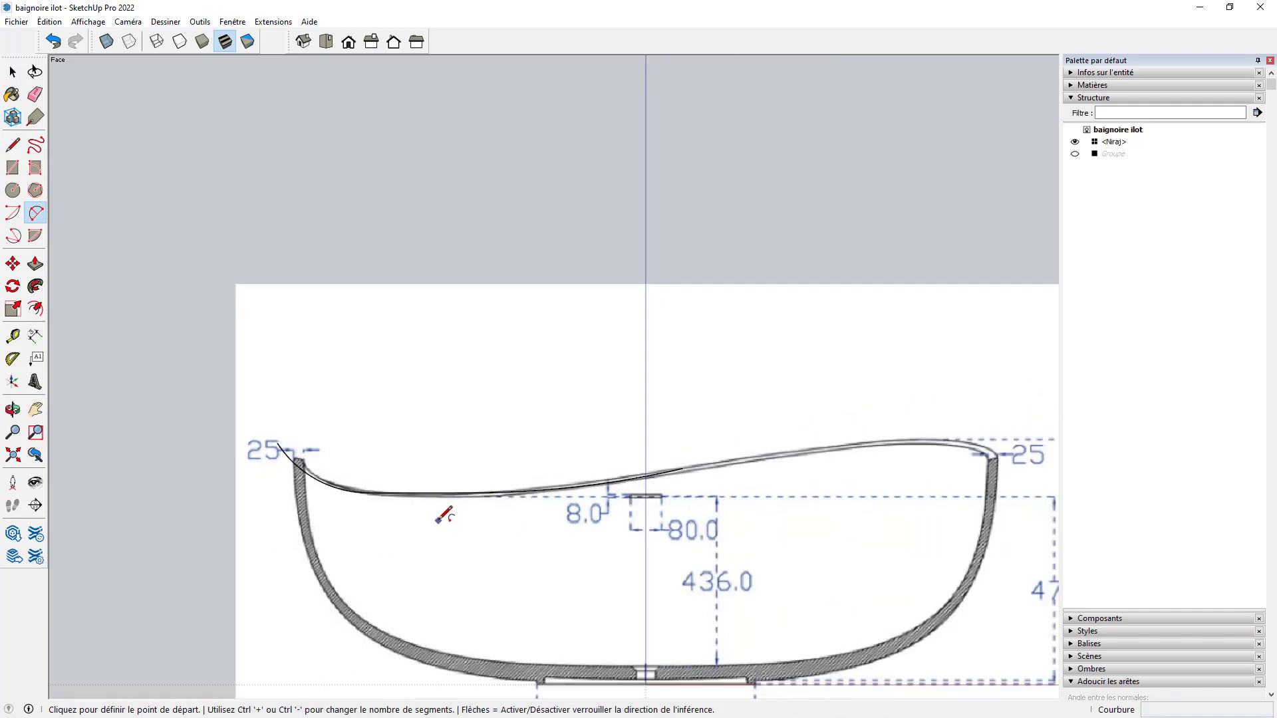
Draw a tangent arc from the rising arc's end along the rim curve to its crest at the tub's high end.
scroll(689, 485, "up", 2)
left_click(645, 460)
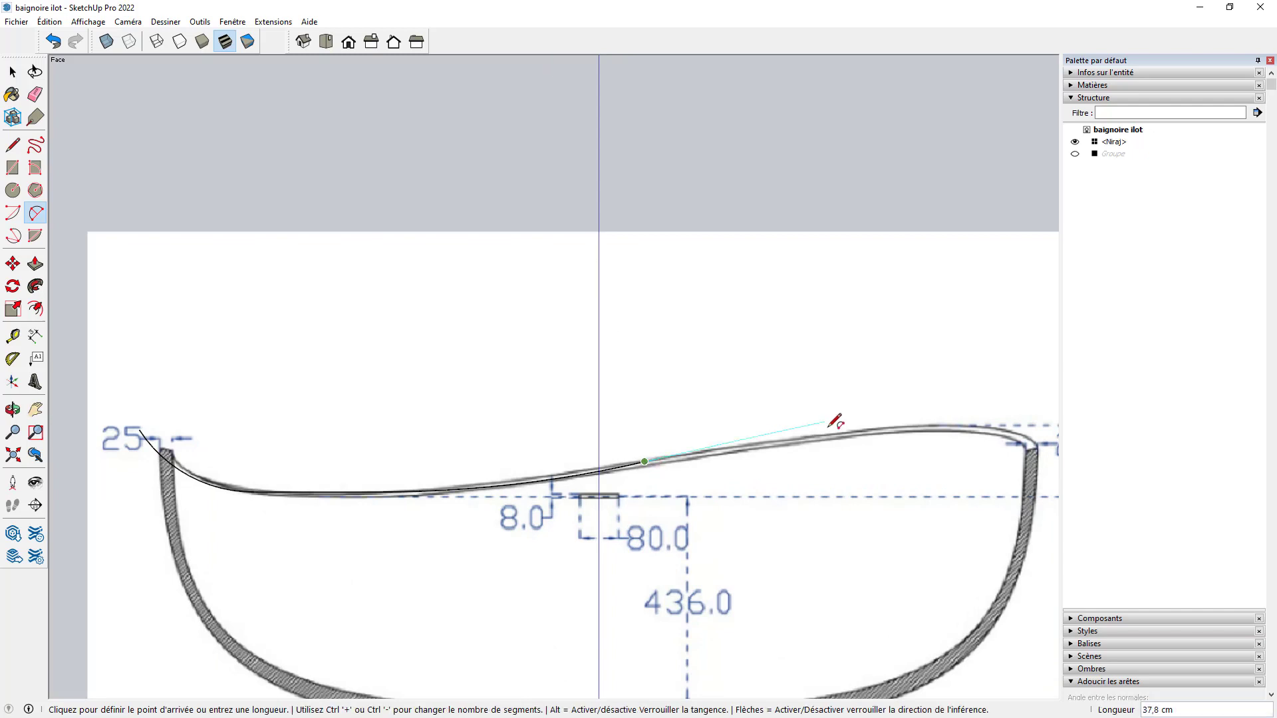
left_click(974, 423)
scroll(812, 513, "down", 1)
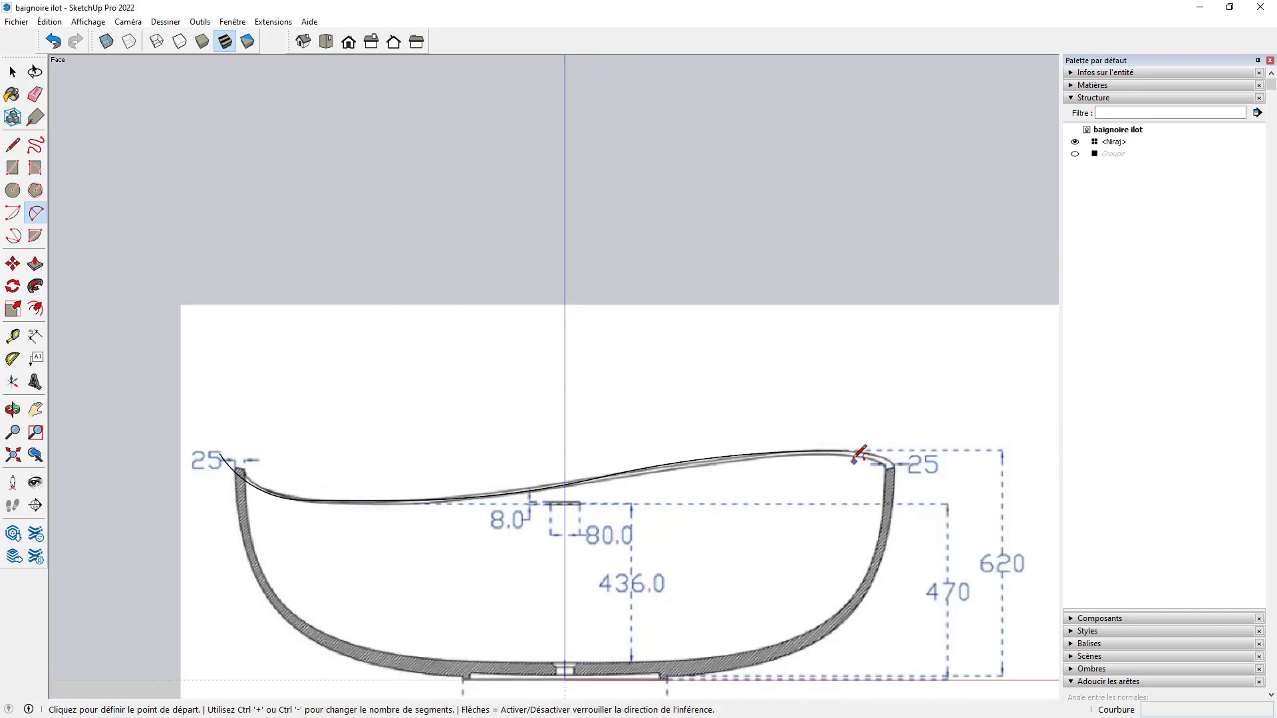
Draw a tangent arc from the crest downward, ending outside the tub wall at the high end.
left_click(843, 451)
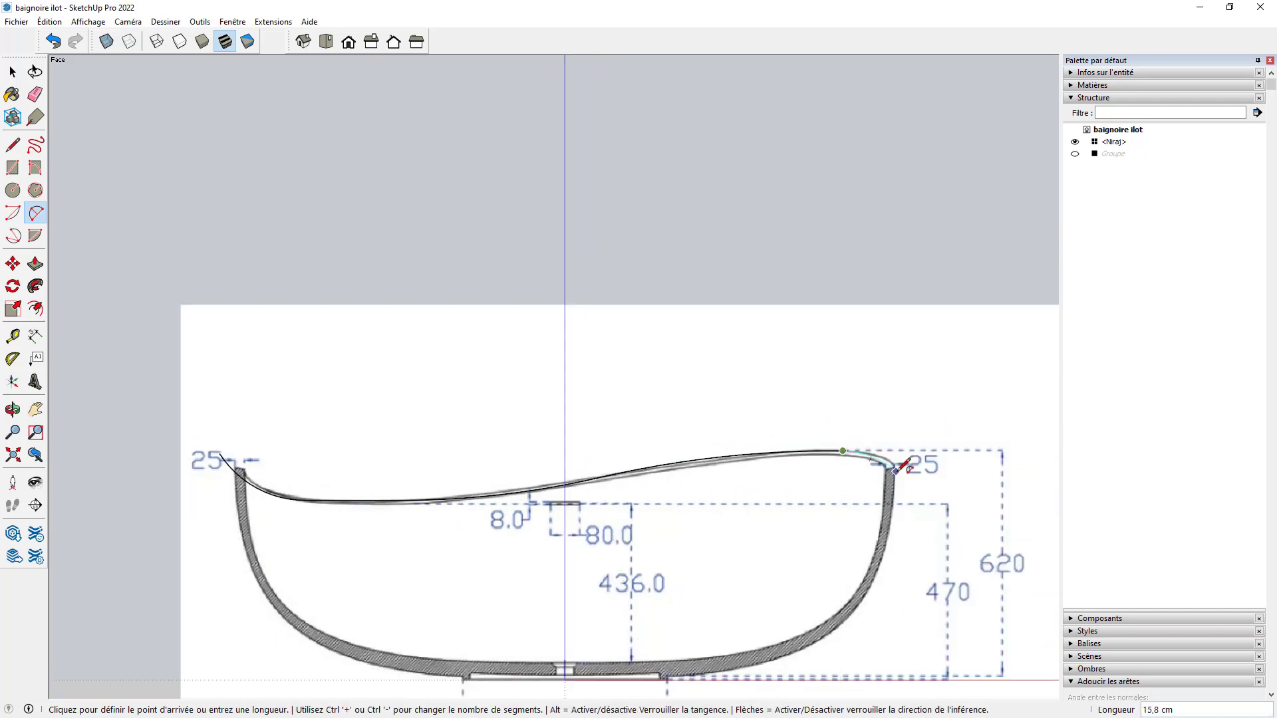
left_click(939, 477)
scroll(615, 522, "down", 2)
key("space")
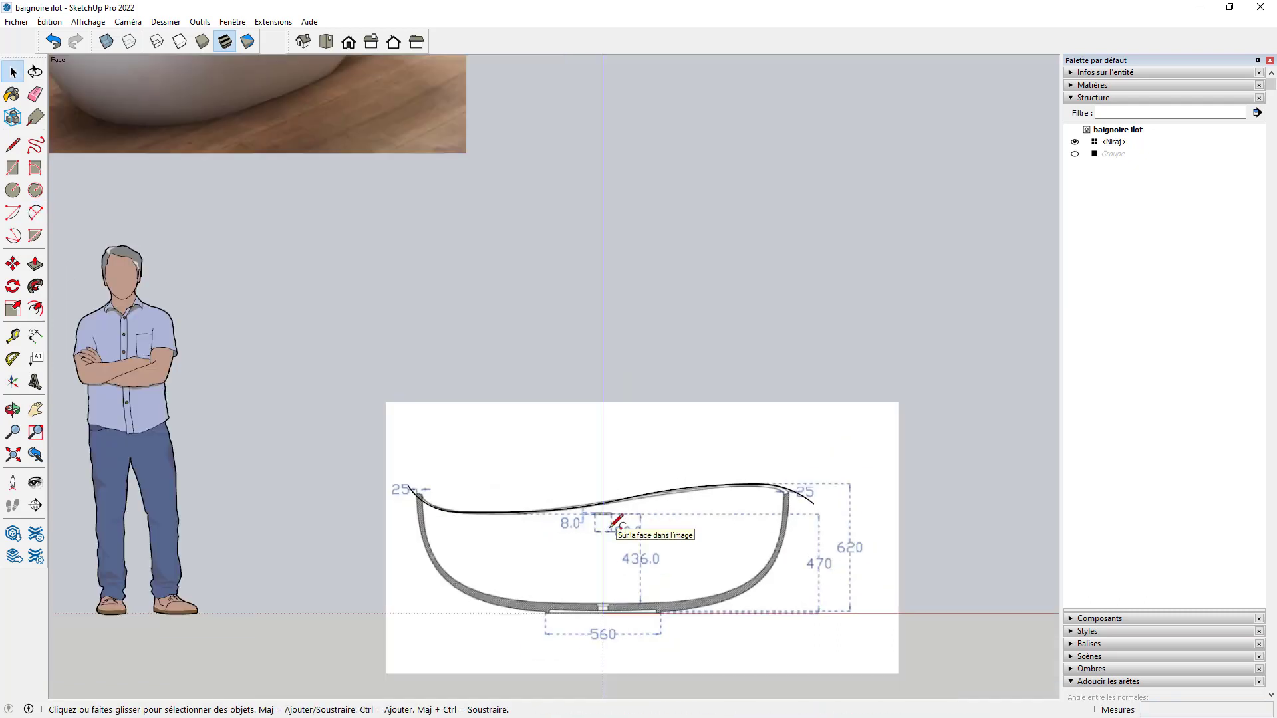
scroll(655, 527, "up", 1)
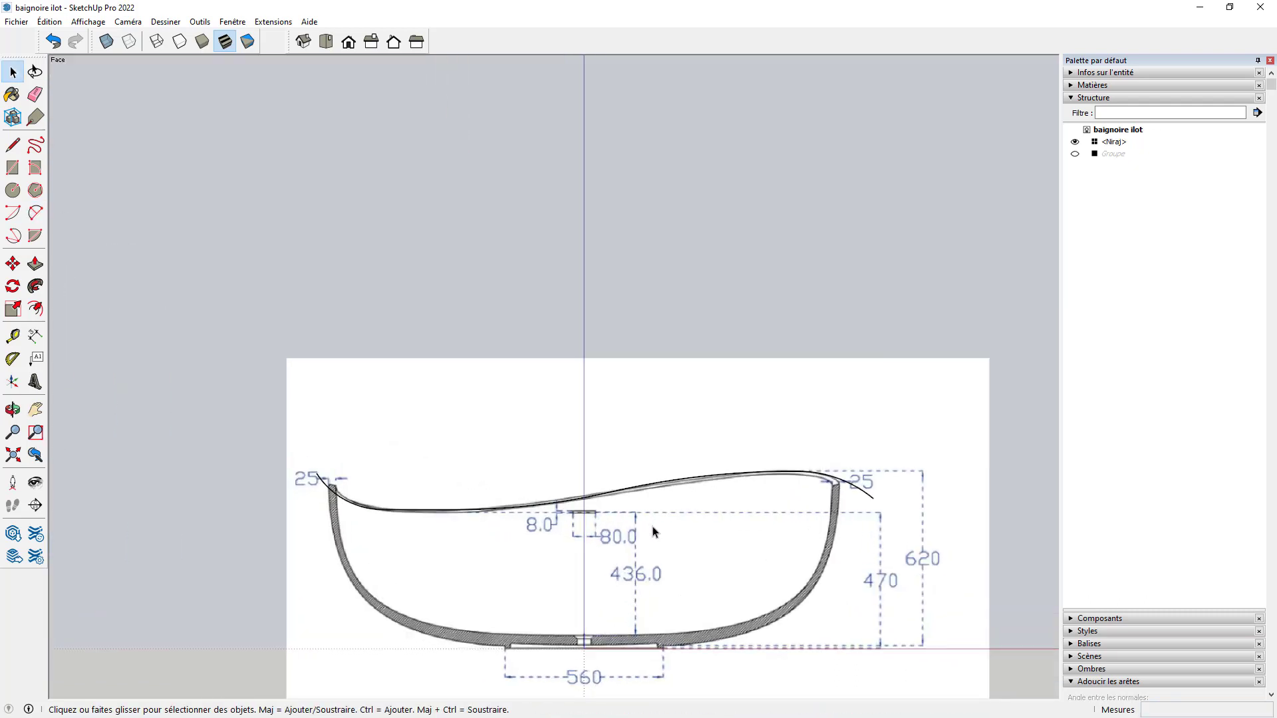
Close the rim curve into a face above the tub with two vertical lines joined by a red-axis line about 196 cm long.
key("l")
left_click(873, 498)
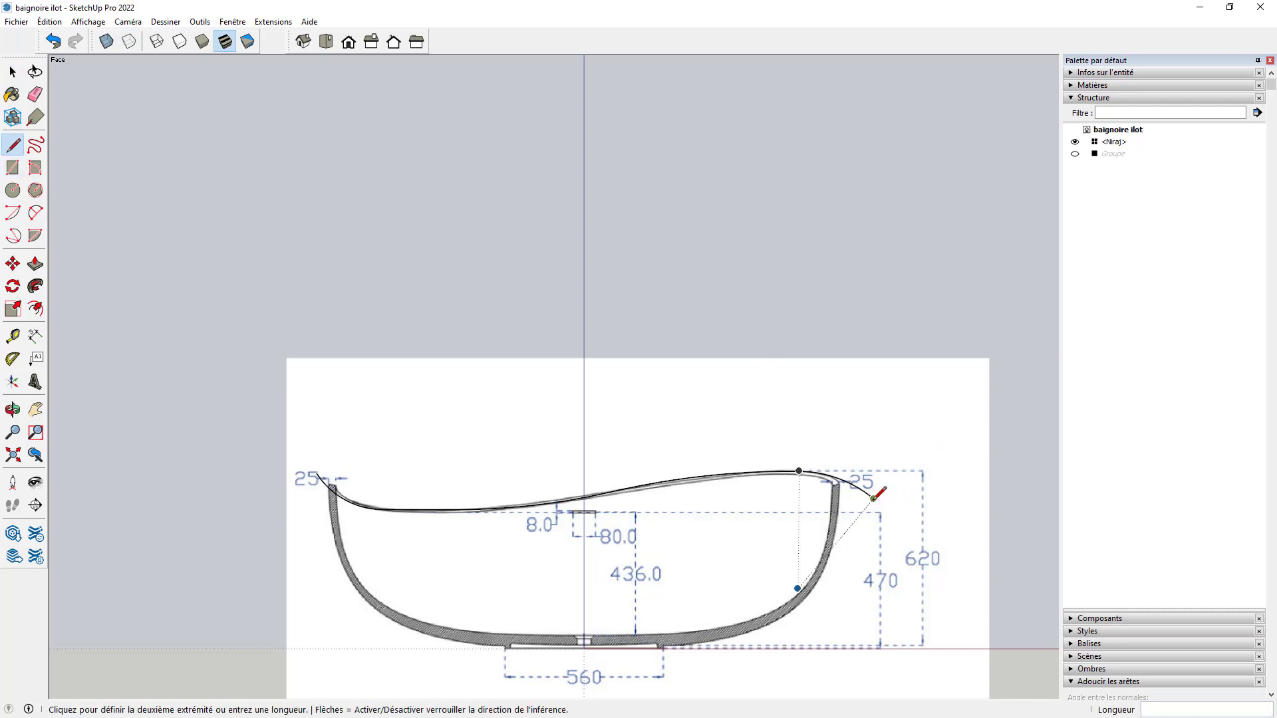
left_click(873, 395)
key("Right")
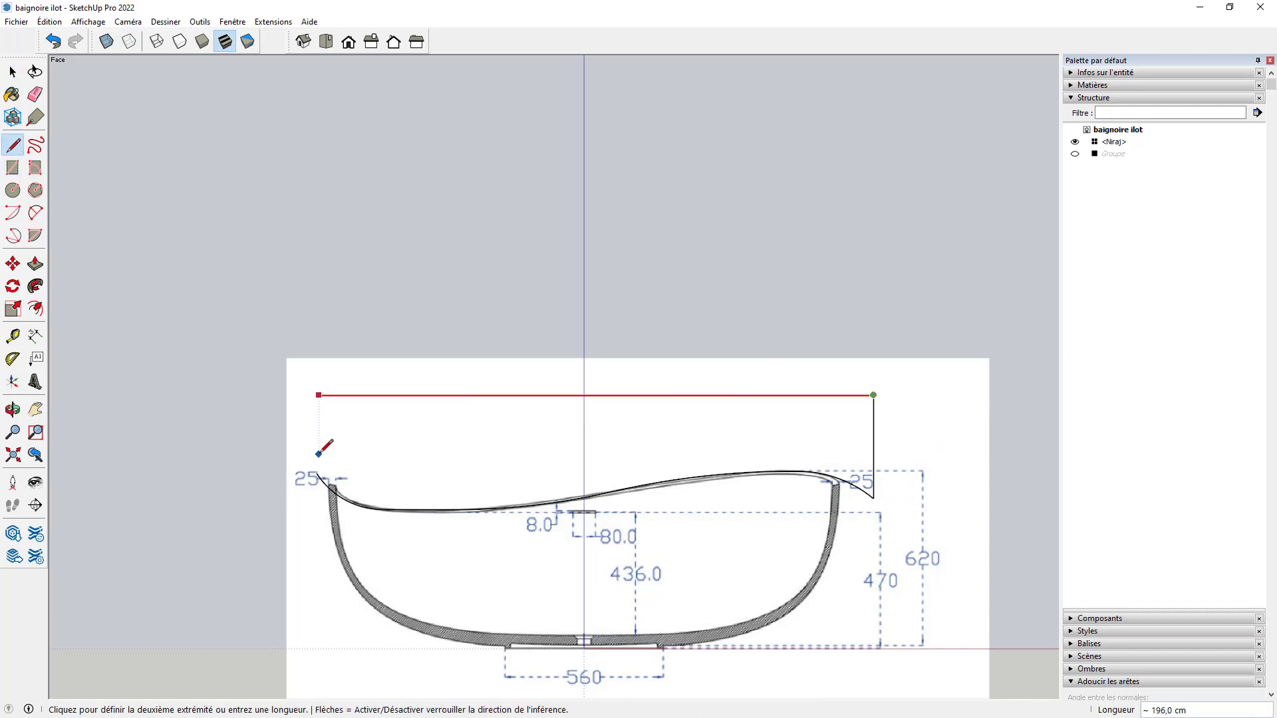
left_click(317, 473)
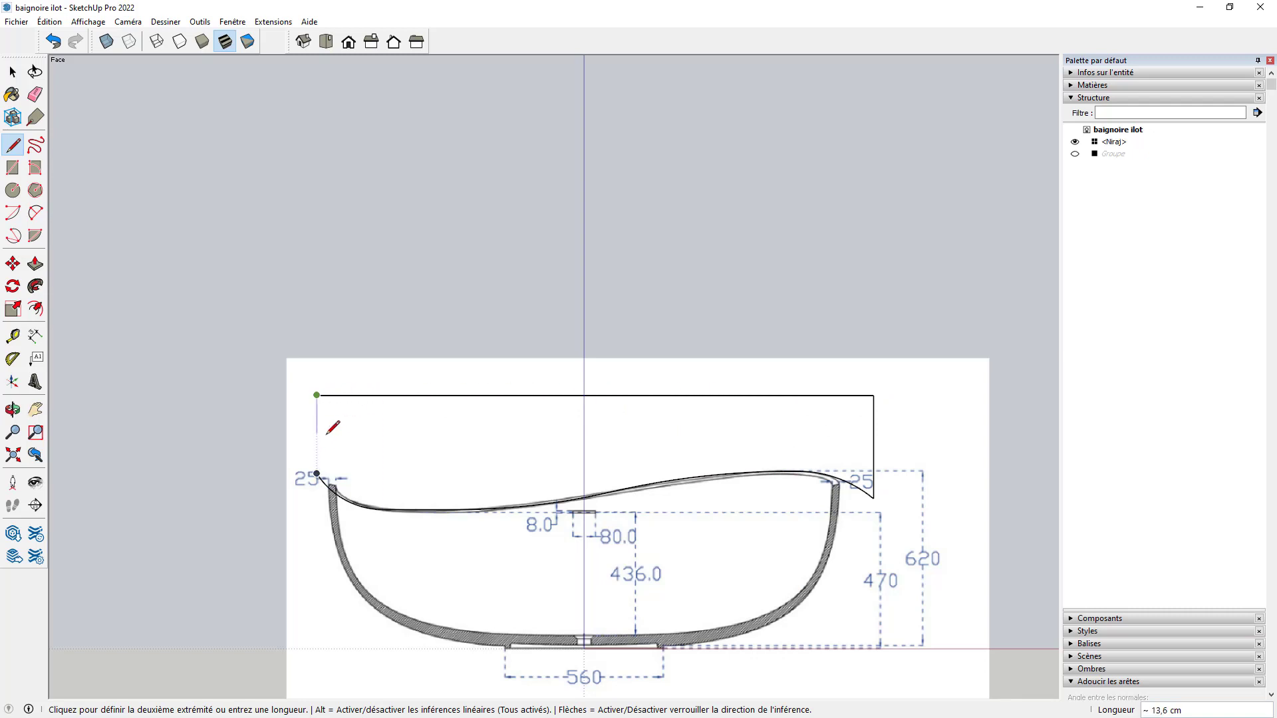
left_click(318, 471)
scroll(357, 433, "down", 3)
key("space")
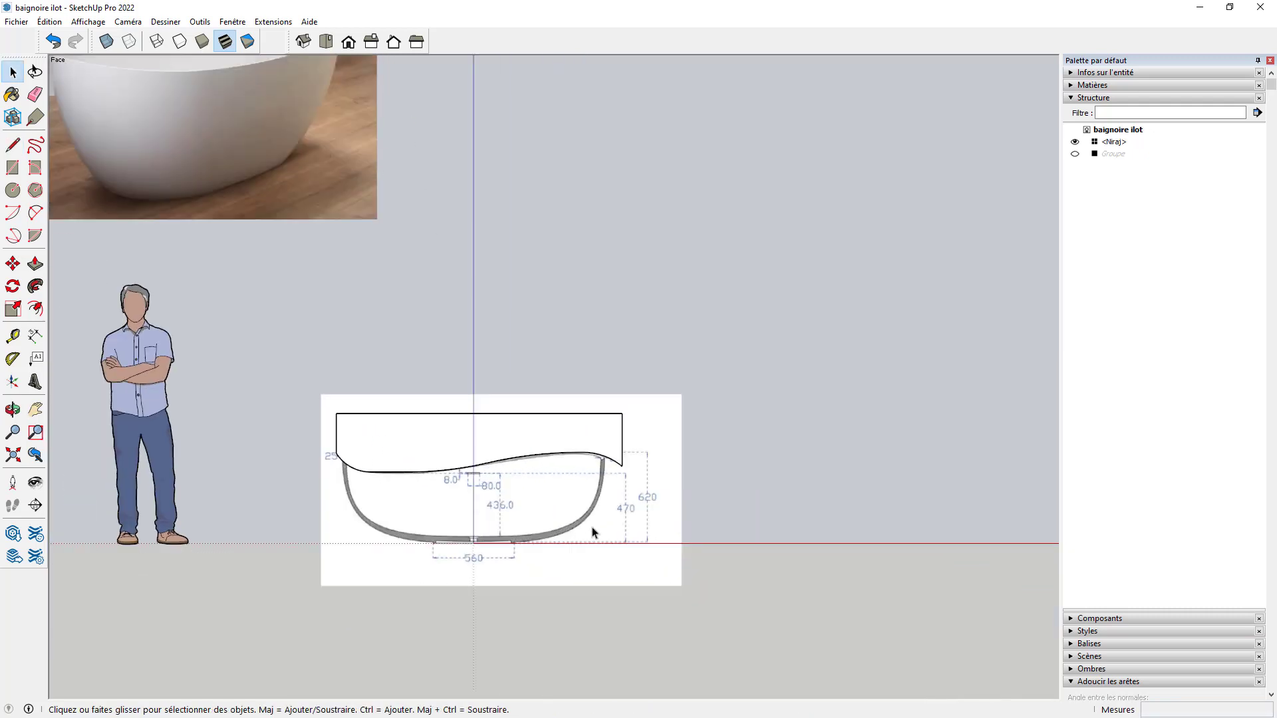
Extrude the closed wavy-edged face forward into a block deep enough to span the tub's full width.
middle_click_drag(613, 522, 191, 513)
key("p")
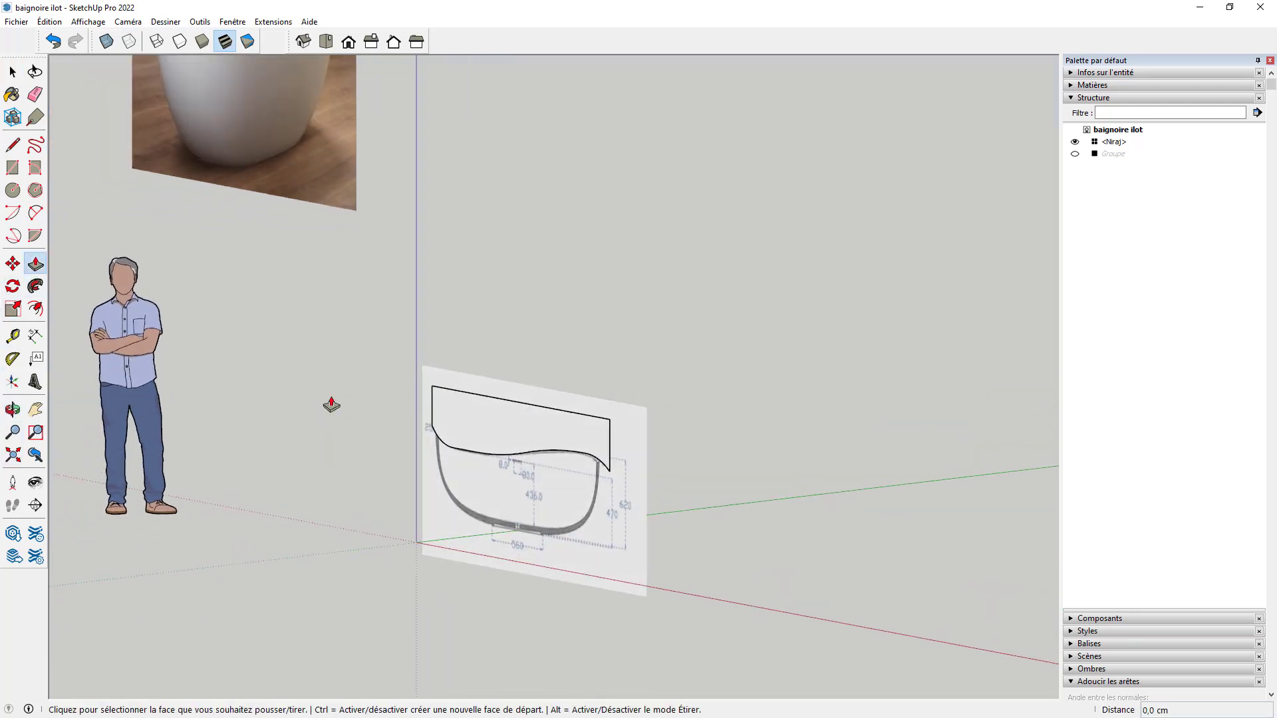
left_click(490, 448)
left_click(288, 508)
key("space")
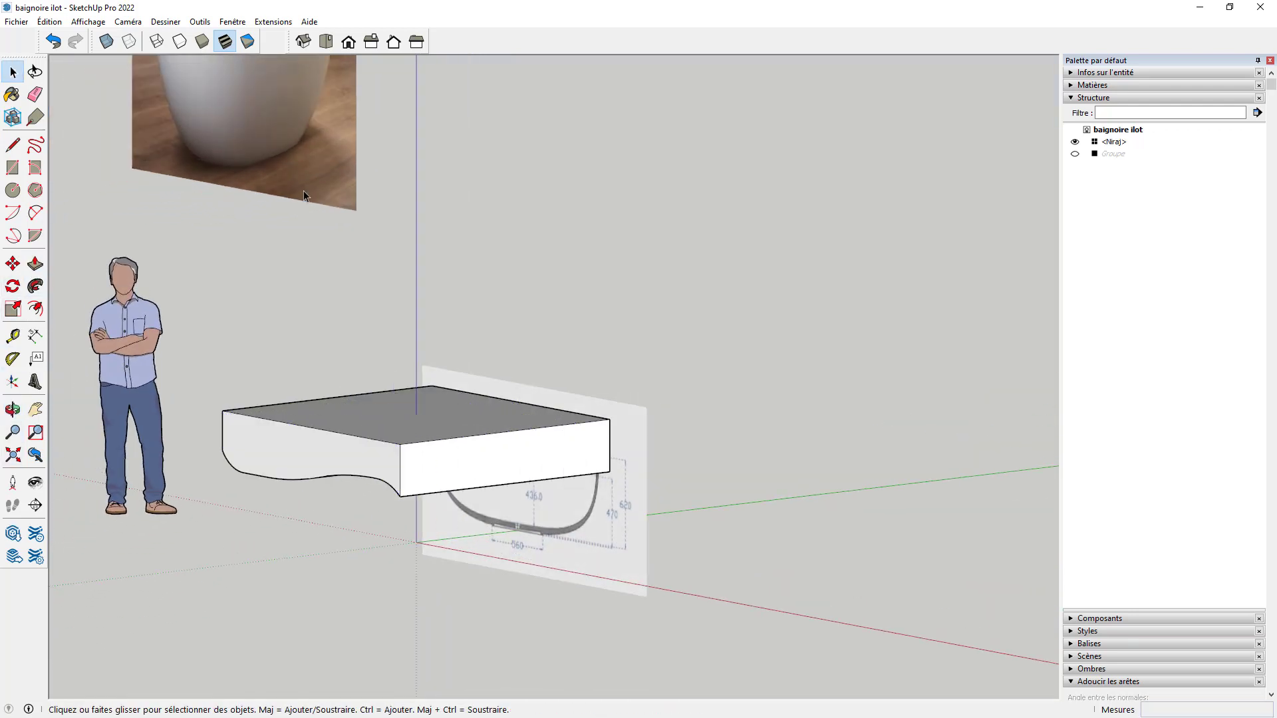
Switch the camera to perspective and make the hidden tub group visible.
left_click(128, 22)
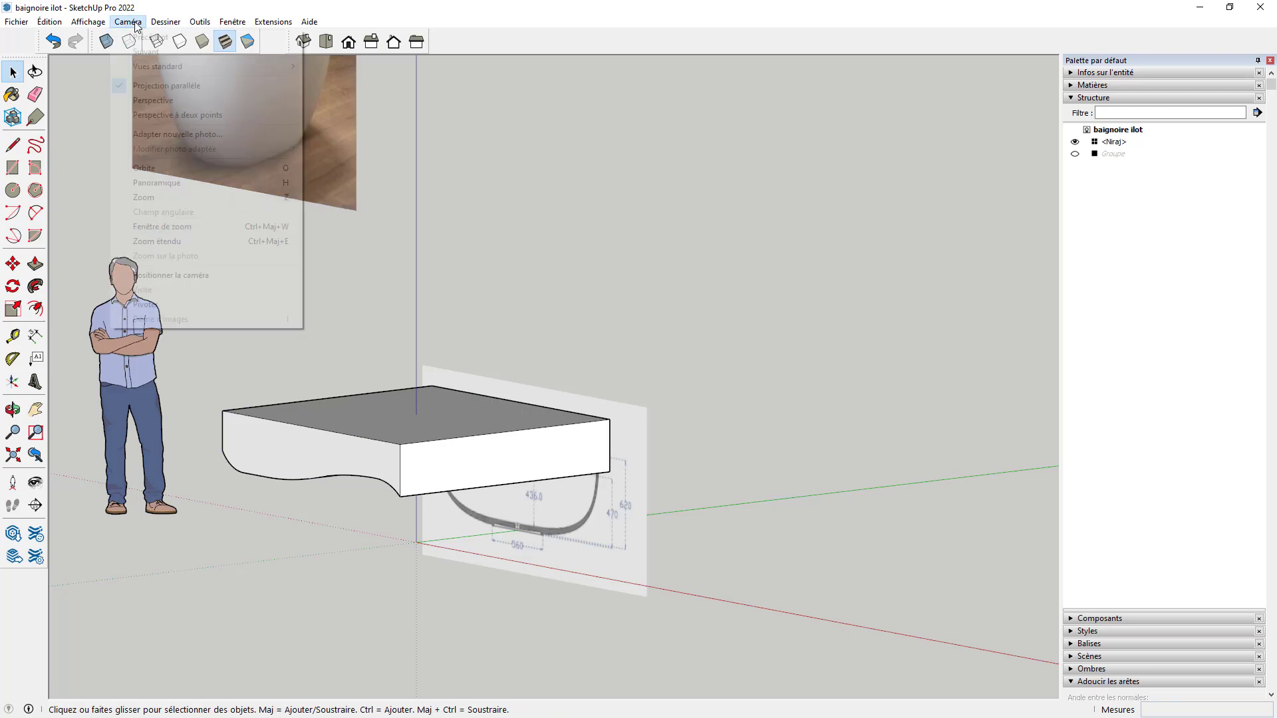
left_click(148, 101)
scroll(556, 394, "down", 3)
mouse_move(508, 433)
middle_mouse_down()
mouse_move(775, 462)
mouse_move(506, 457)
mouse_move(519, 439)
middle_mouse_up()
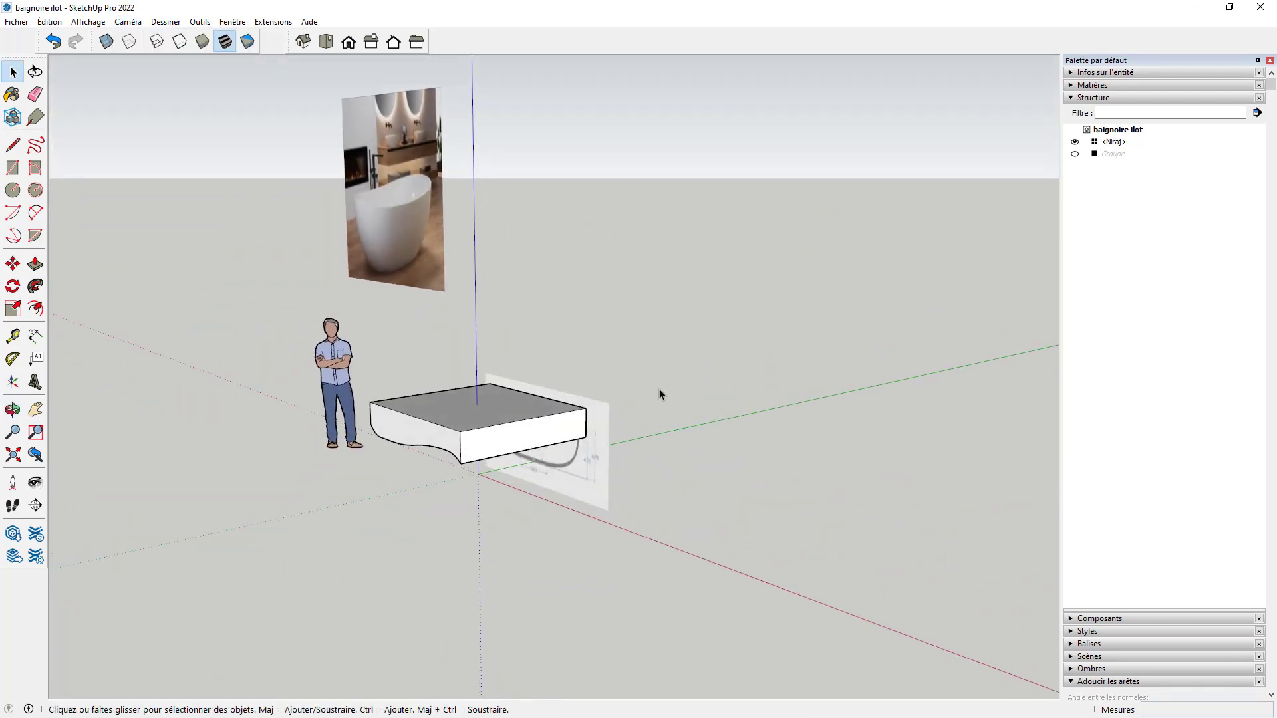
left_click(1075, 155)
middle_click_drag(442, 470, 535, 454)
key("space")
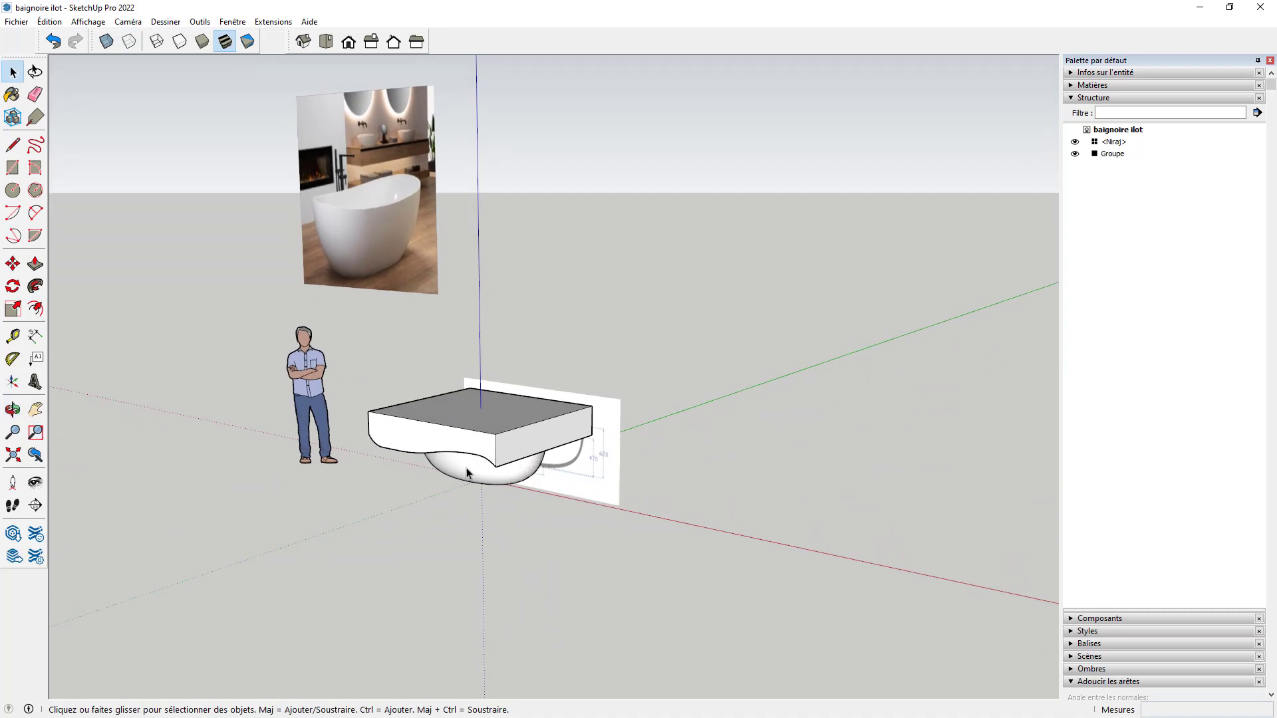
Select all geometry of the wavy-bottomed block and make it a group.
scroll(498, 415, "up", 3)
left_click(496, 413)
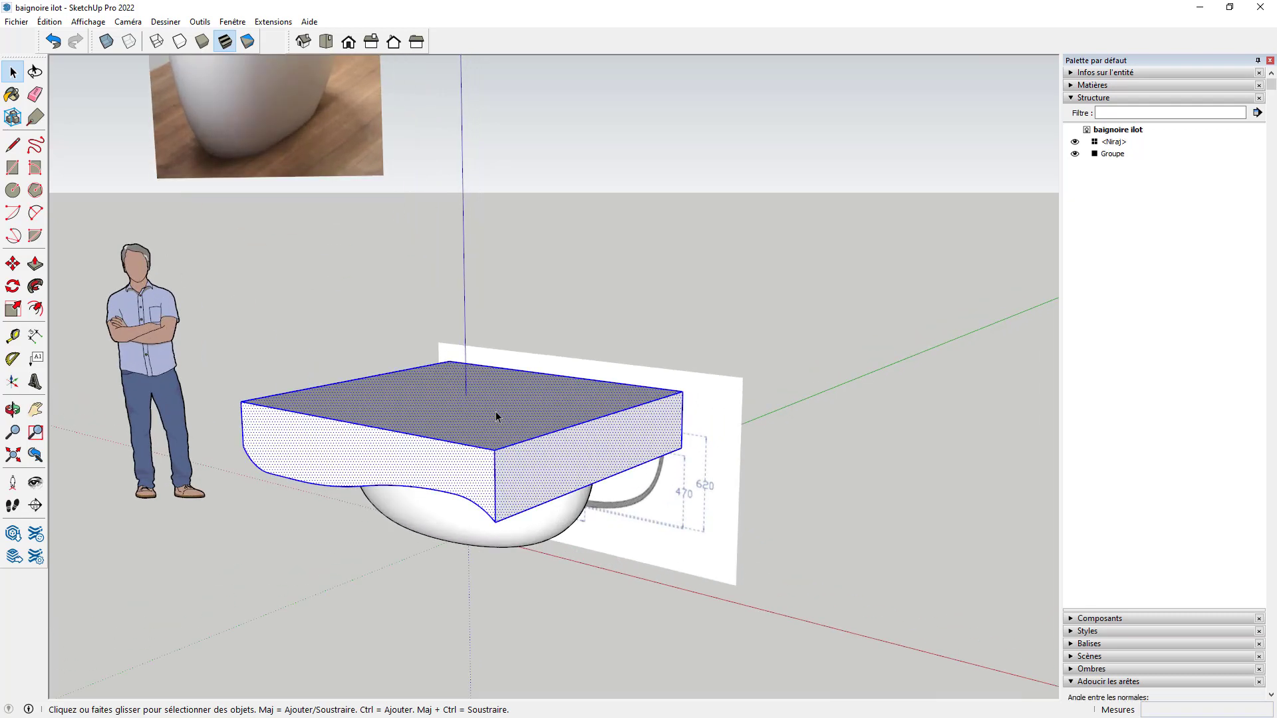
right_click(497, 413)
left_click(582, 187)
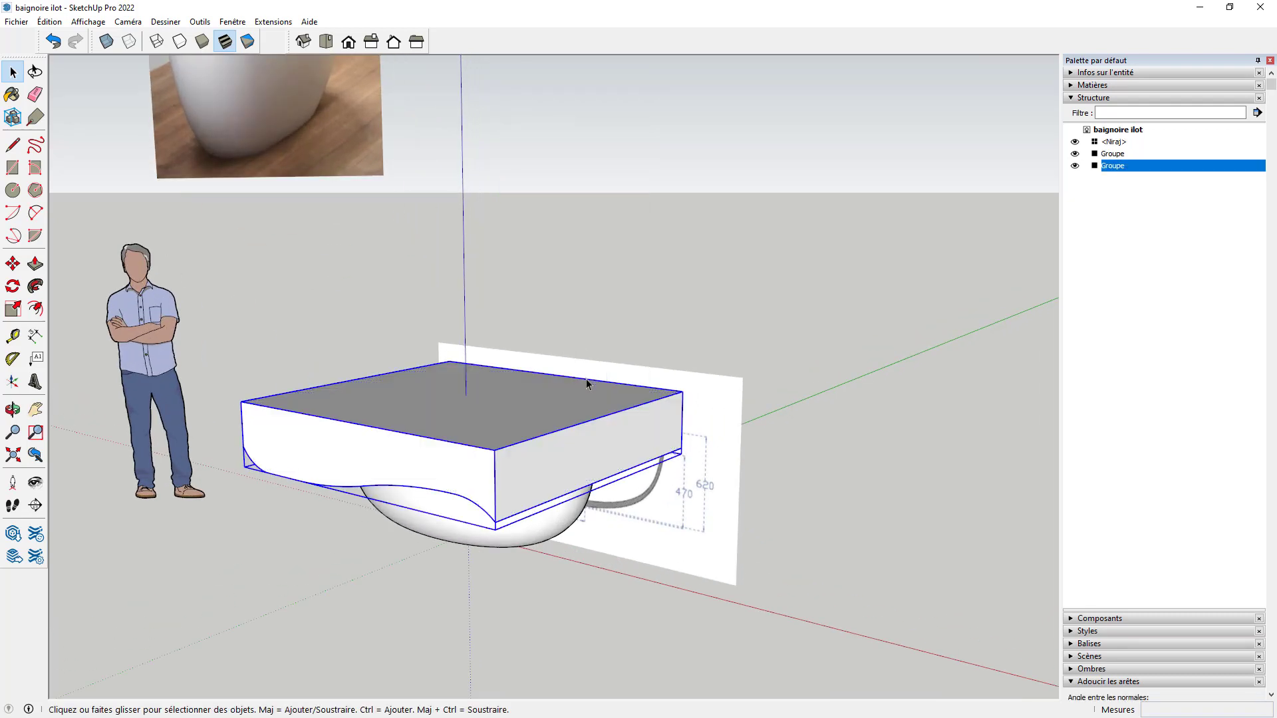
scroll(457, 398, "up", 1)
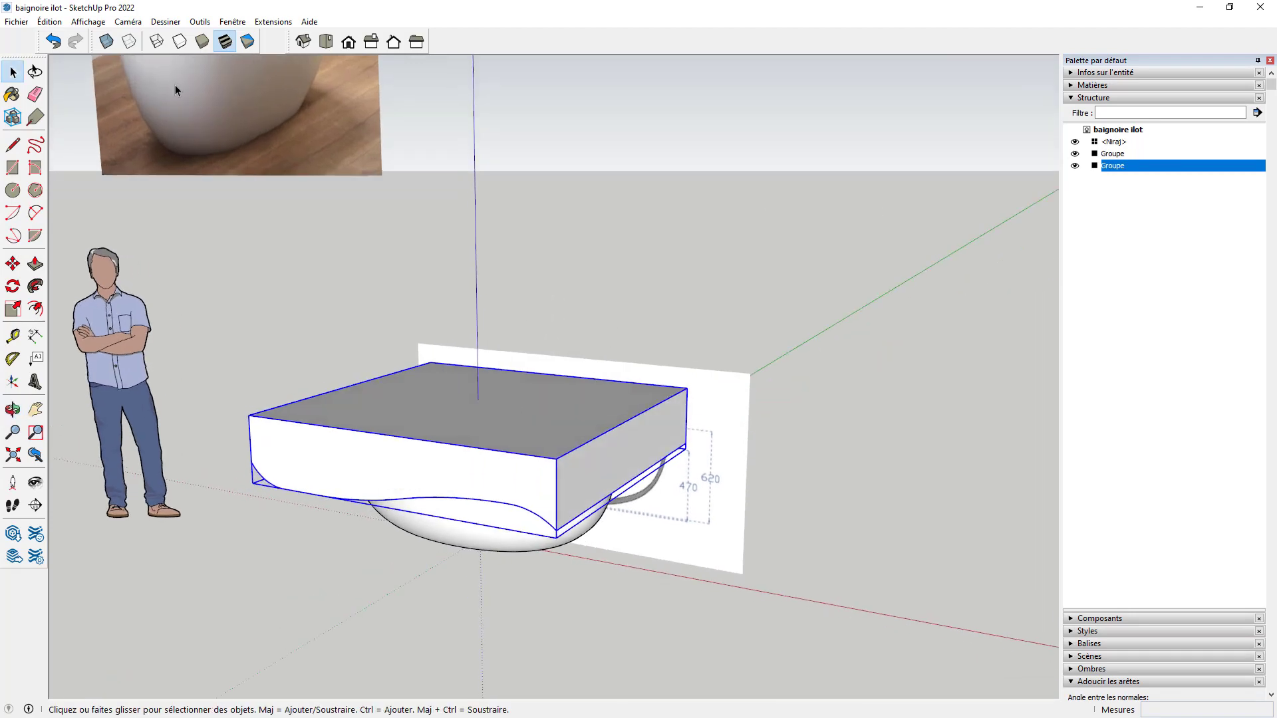
left_click(128, 22)
left_click(640, 312)
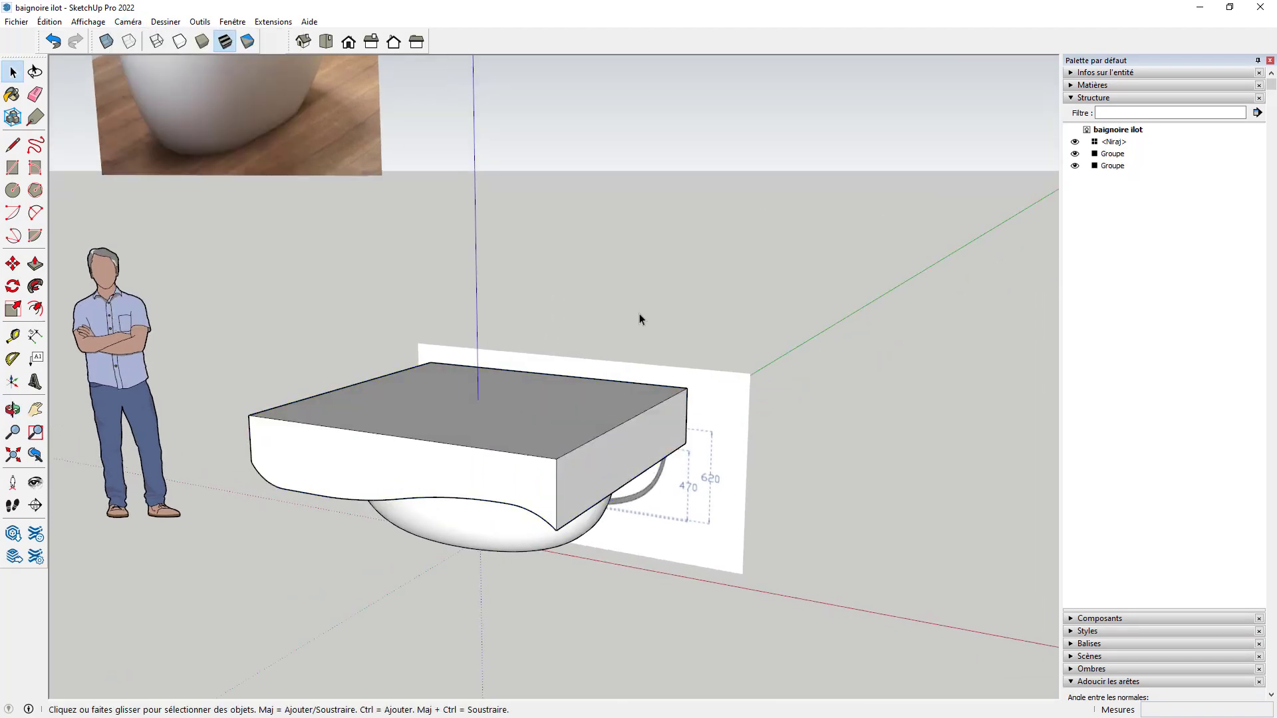
Open the tub group for editing and hide the rest of the model.
scroll(641, 312, "down", 2)
middle_click_drag(645, 365, 741, 185)
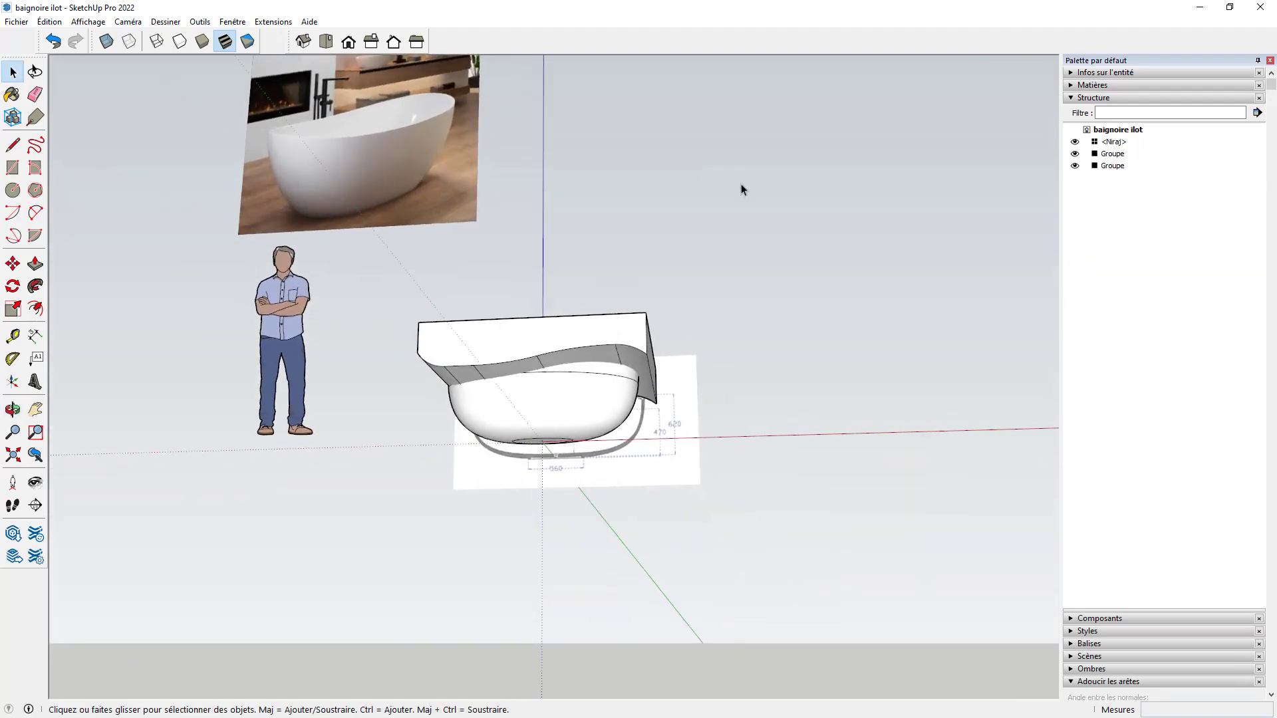
double_click(553, 406)
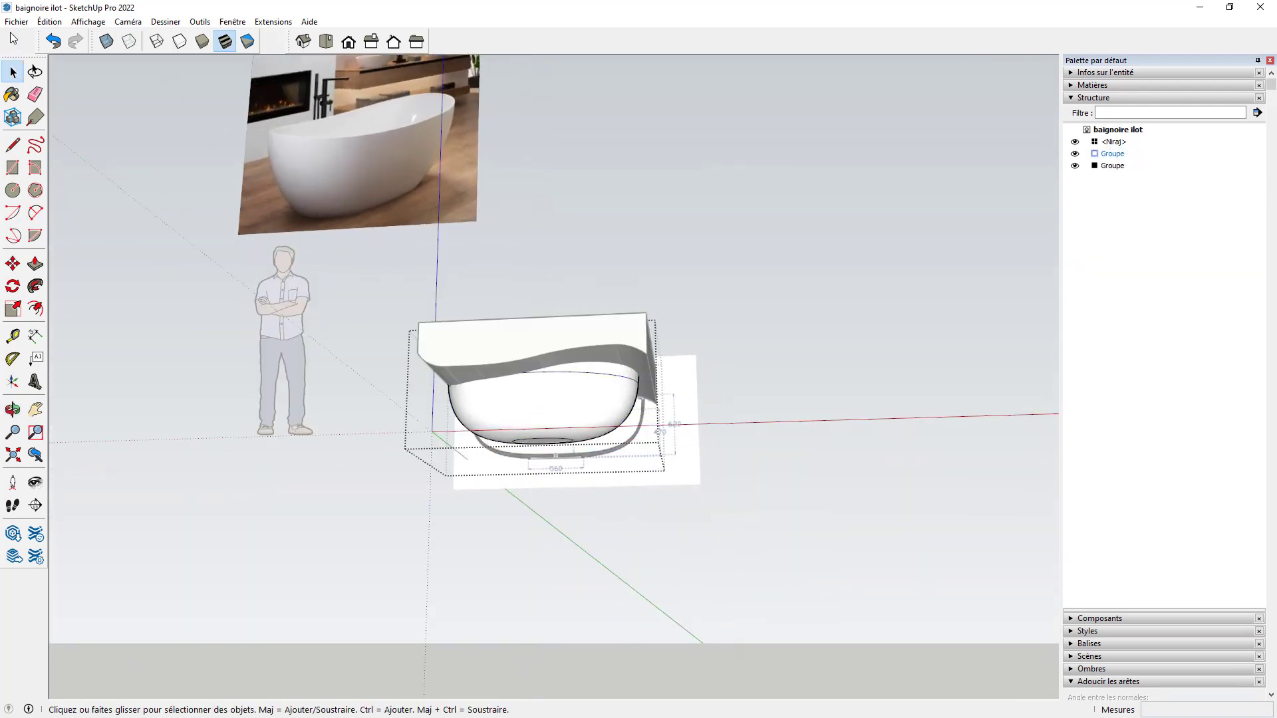
left_click(16, 22)
left_click(56, 86)
left_click(87, 21)
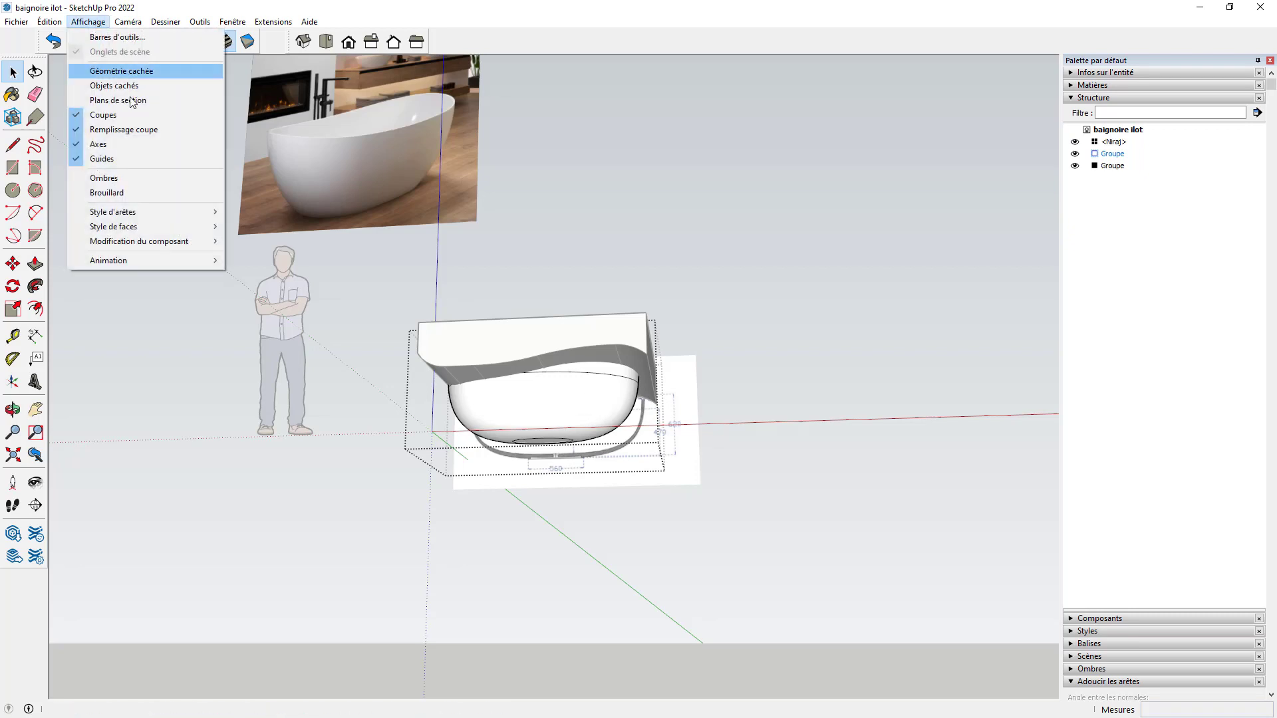
mouse_move(164, 246)
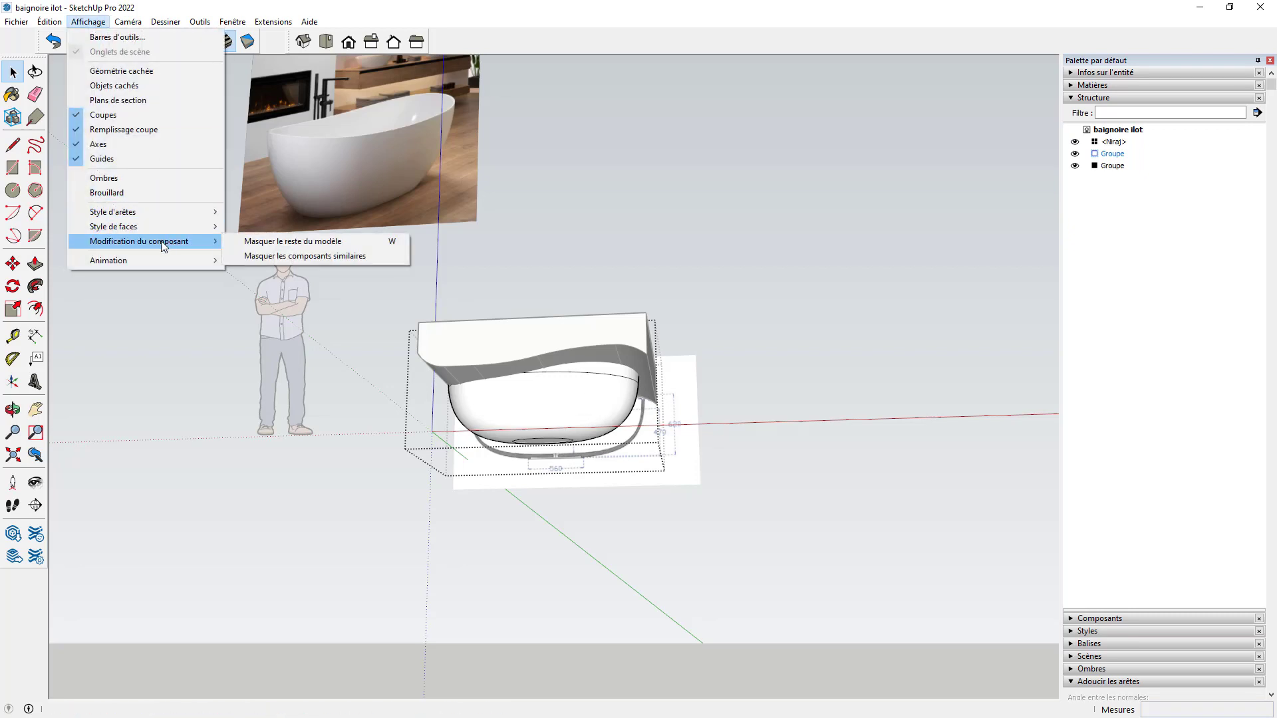
left_click(284, 242)
View the tub from the front in parallel projection.
middle_click_drag(649, 385, 489, 465)
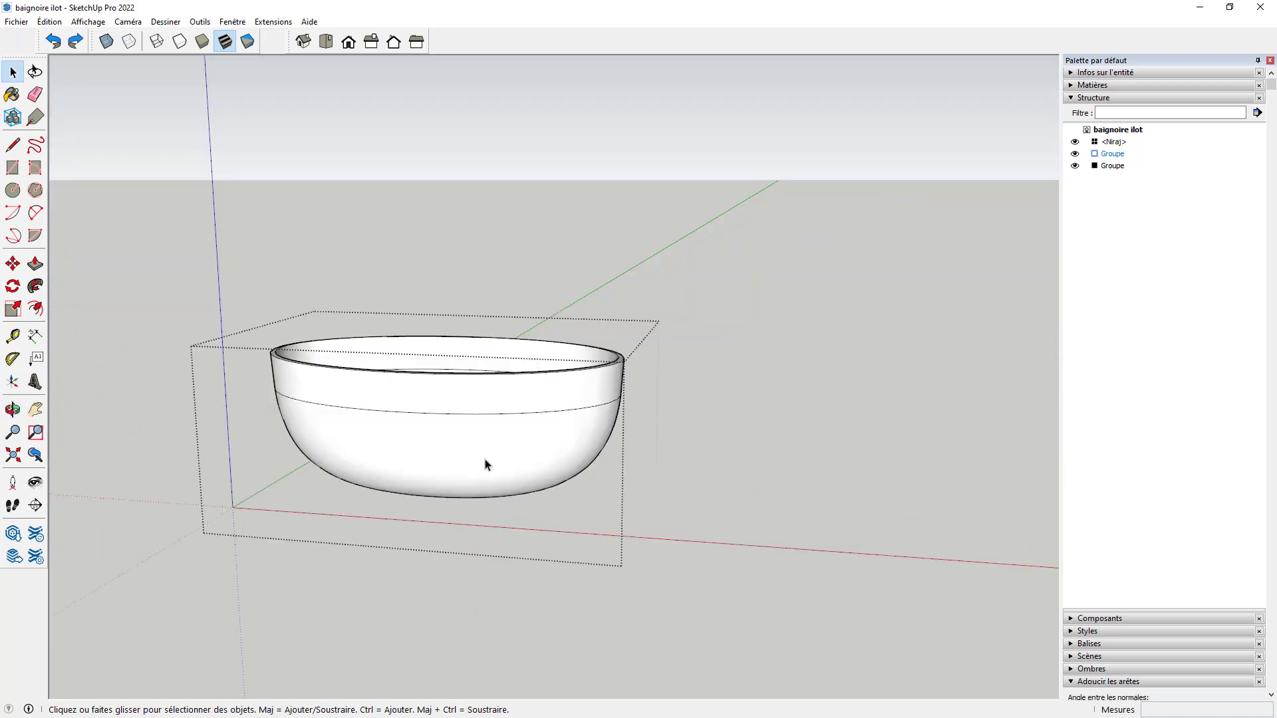
middle_click_drag(546, 455, 489, 542)
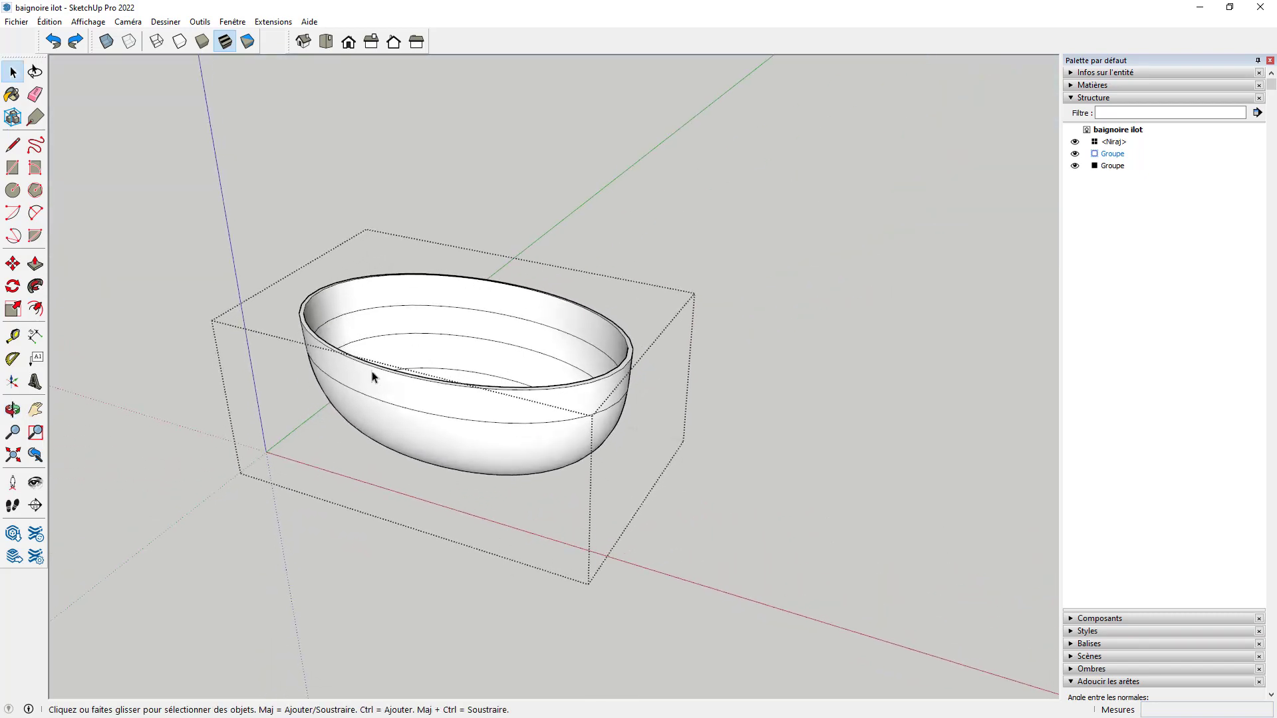
middle_click_drag(521, 387, 620, 378)
middle_click_drag(489, 474, 328, 439)
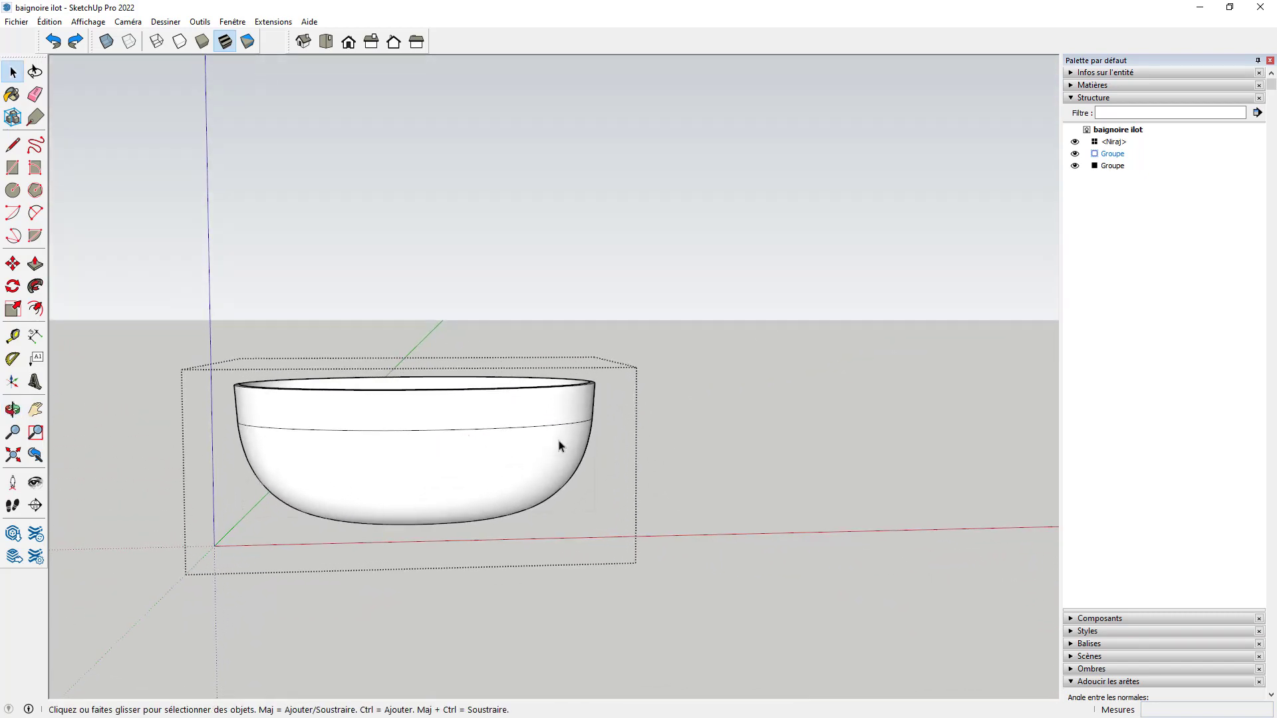
left_click(349, 41)
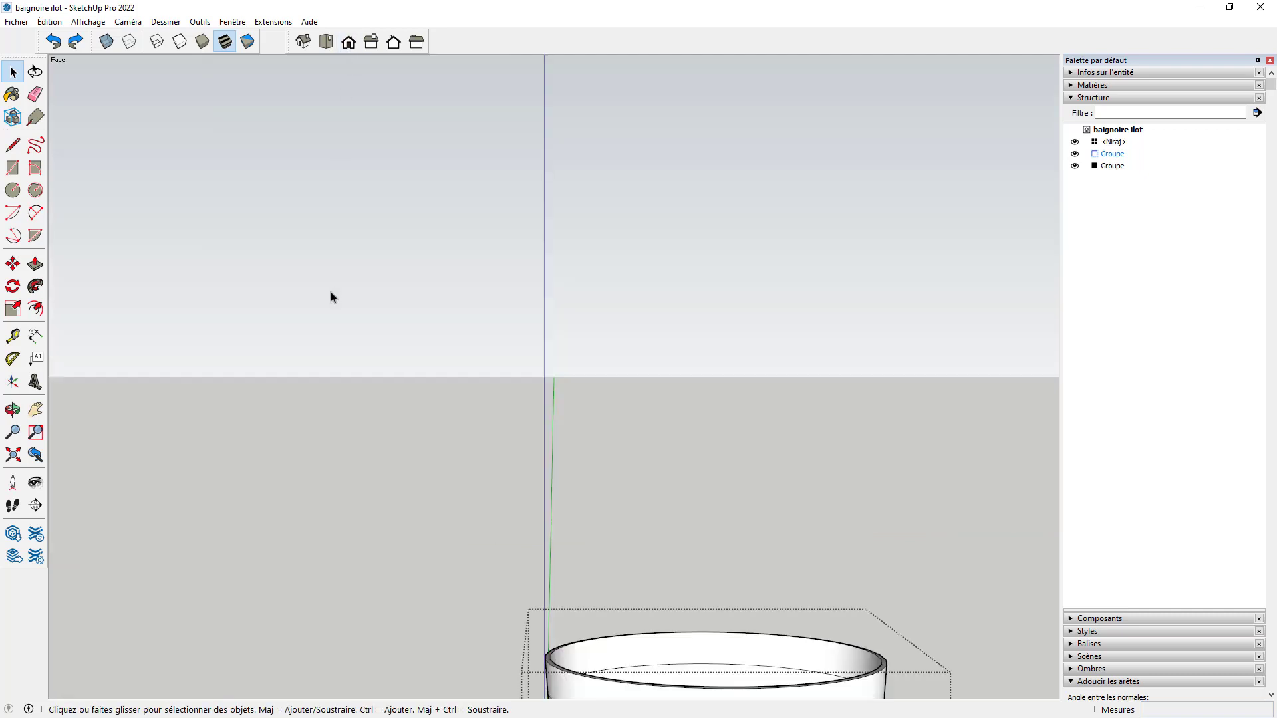
scroll(333, 293, "down", 3)
left_click(127, 21)
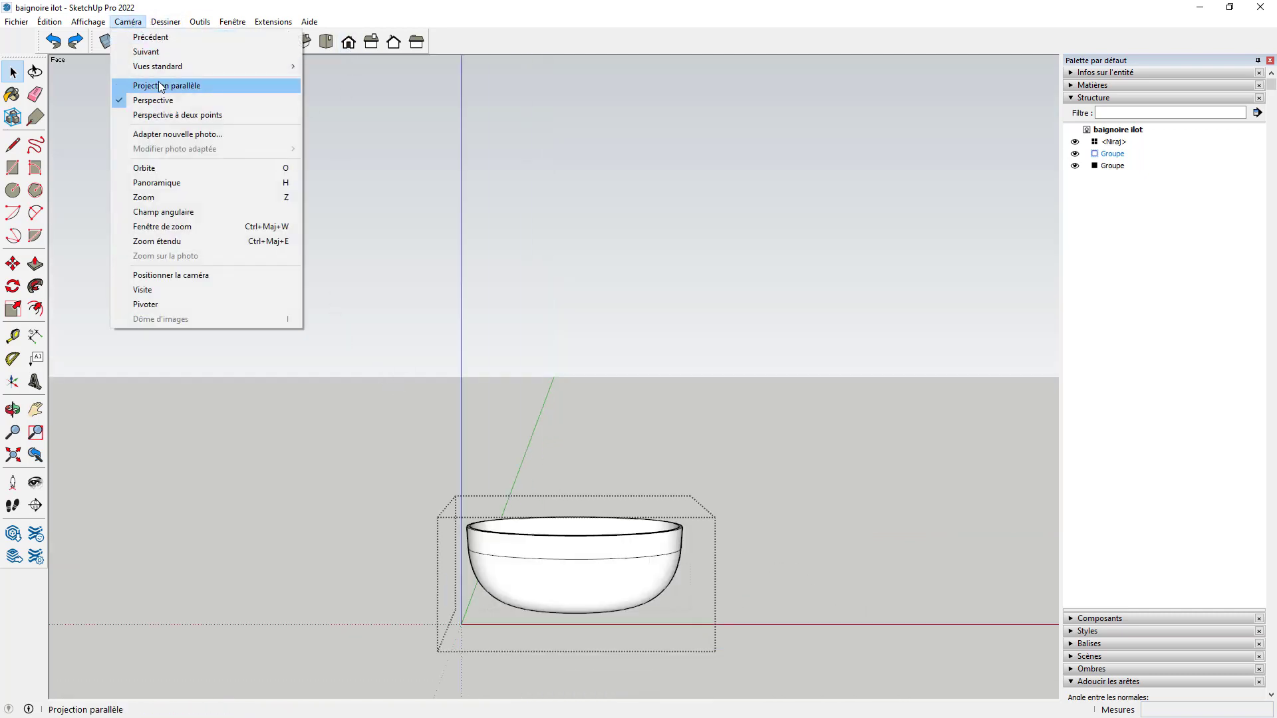
left_click(166, 86)
Hide the horizontal edge line running around the upper outside of the tub shell.
scroll(550, 536, "down", 3)
left_click_drag(364, 507, 741, 536)
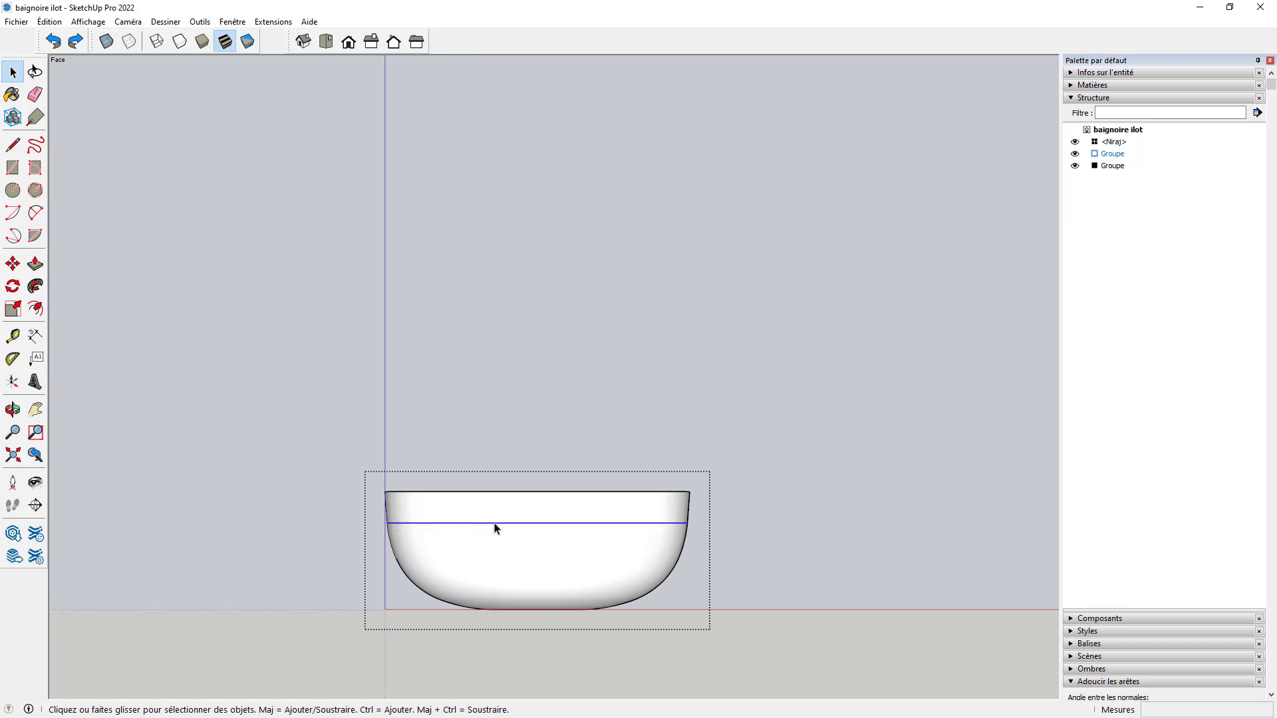
right_click(493, 528)
left_click(560, 279)
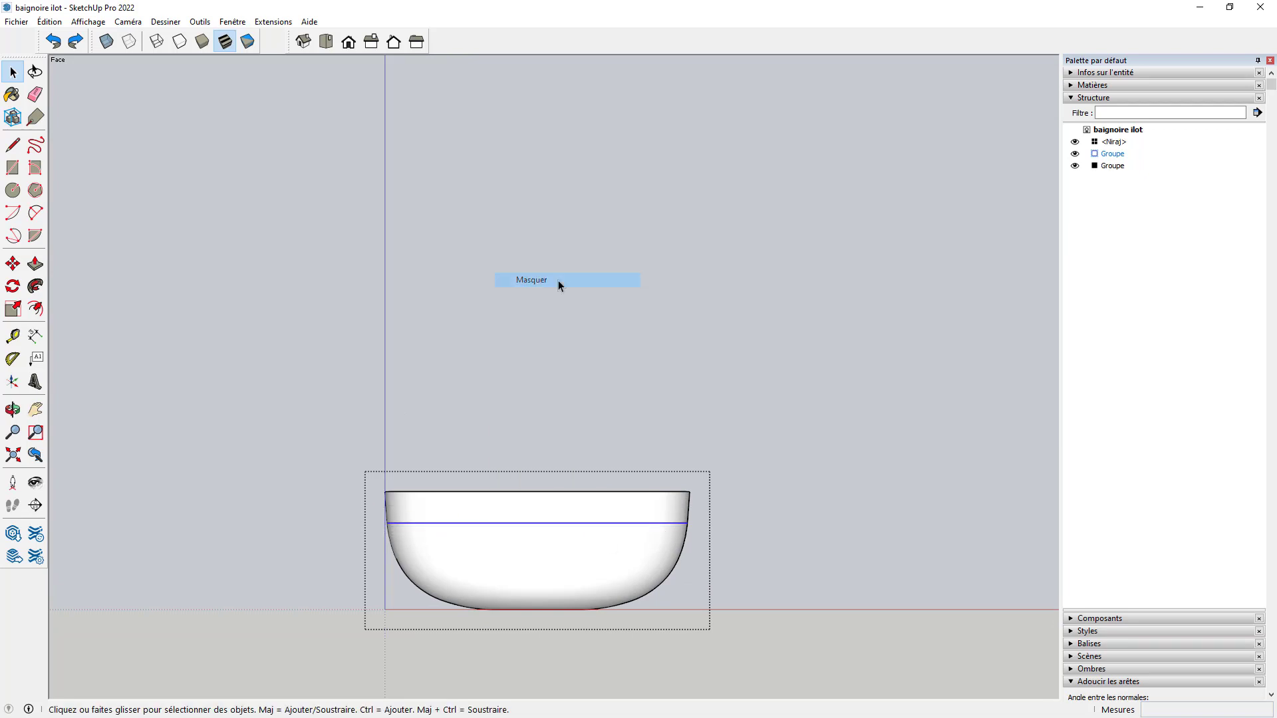
Turn on X-ray display and hide the uppermost horizontal edge line inside the tub shell.
middle_click_drag(672, 612, 665, 505)
left_click(106, 41)
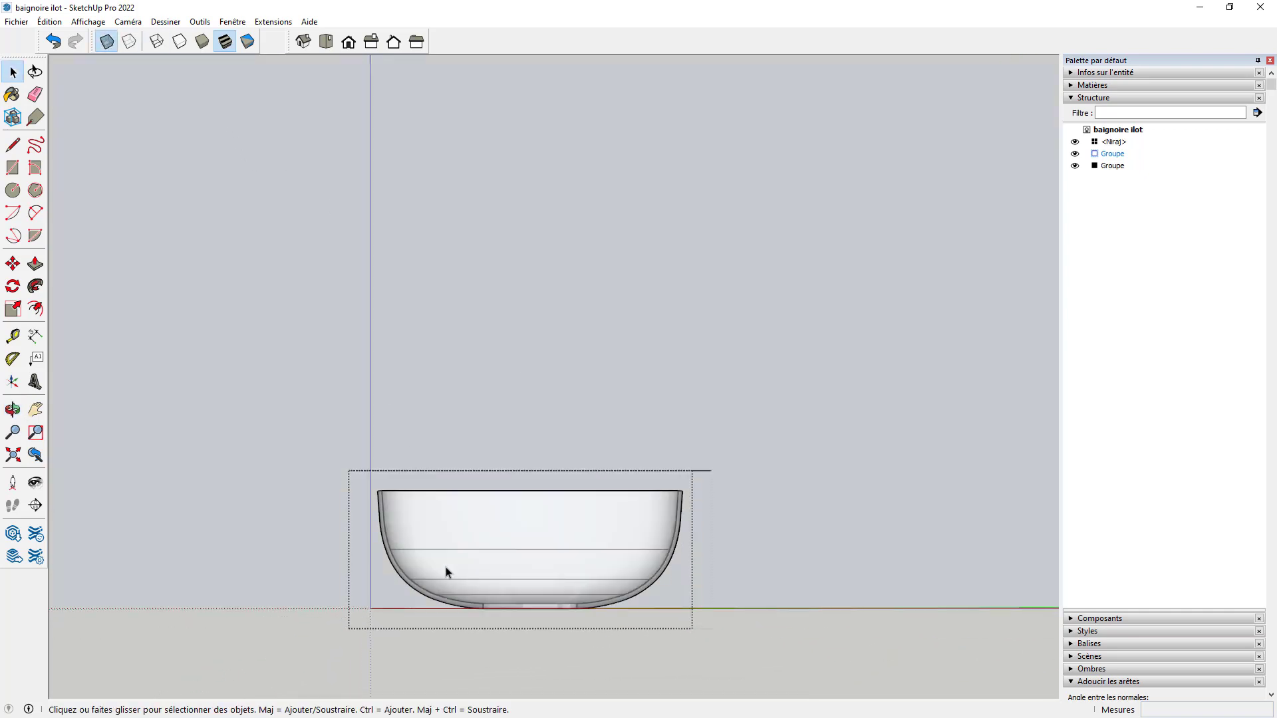
left_click_drag(617, 564, 675, 577)
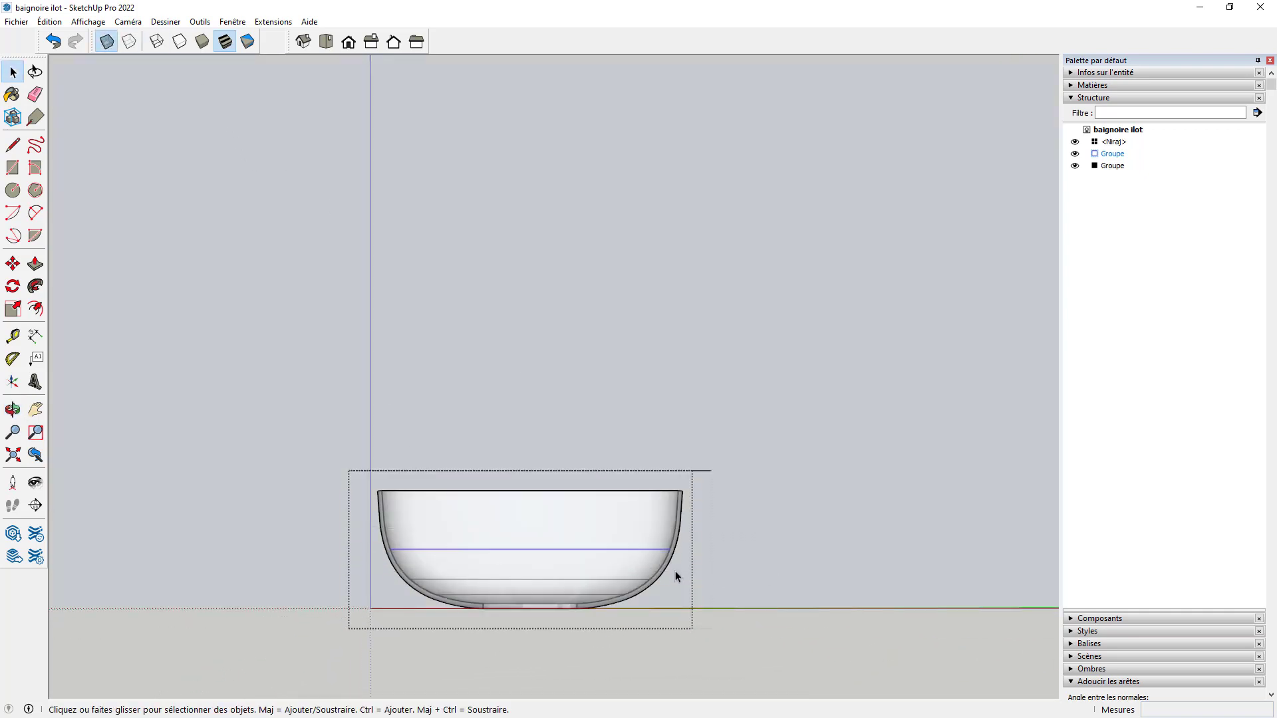
right_click(626, 552)
left_click(676, 305)
Hide the two remaining horizontal edge lines in the lower part of the tub shell.
left_click_drag(363, 564, 681, 585)
scroll(580, 579, "up", 3)
right_click(578, 572)
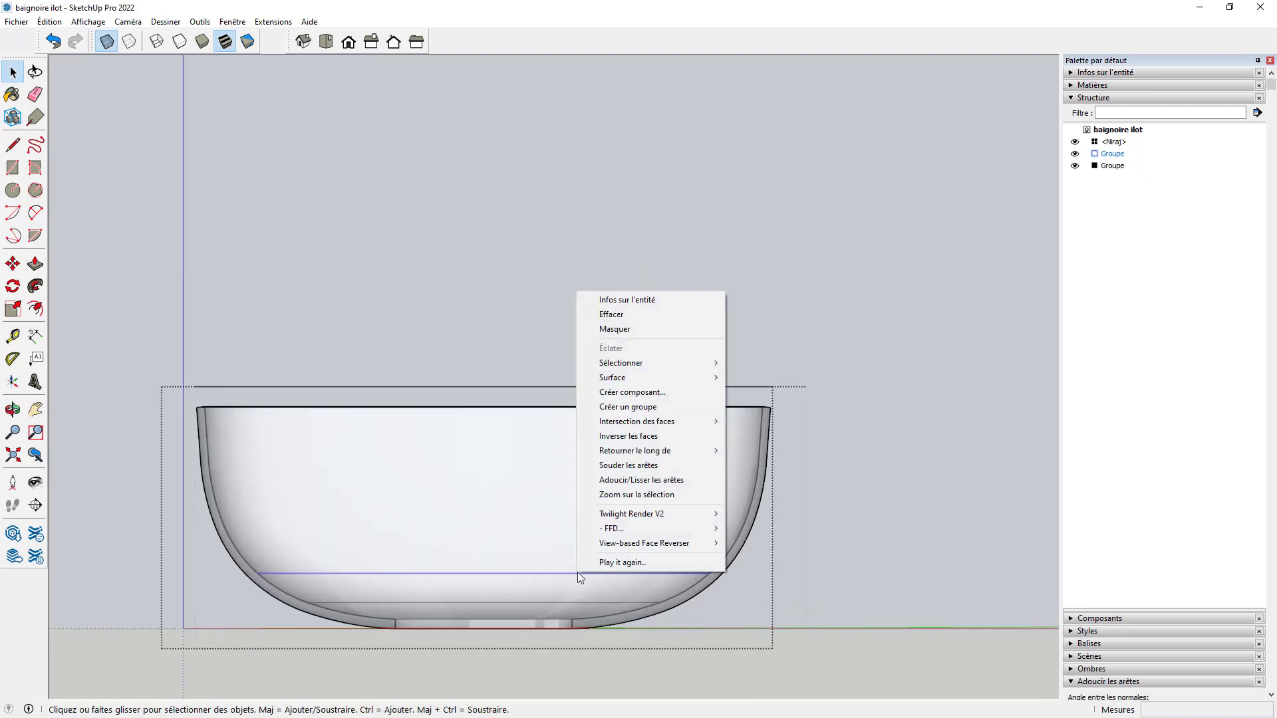
left_click(626, 334)
scroll(598, 469, "down", 2)
scroll(462, 580, "up", 3)
left_click_drag(273, 529, 851, 566)
right_click(631, 557)
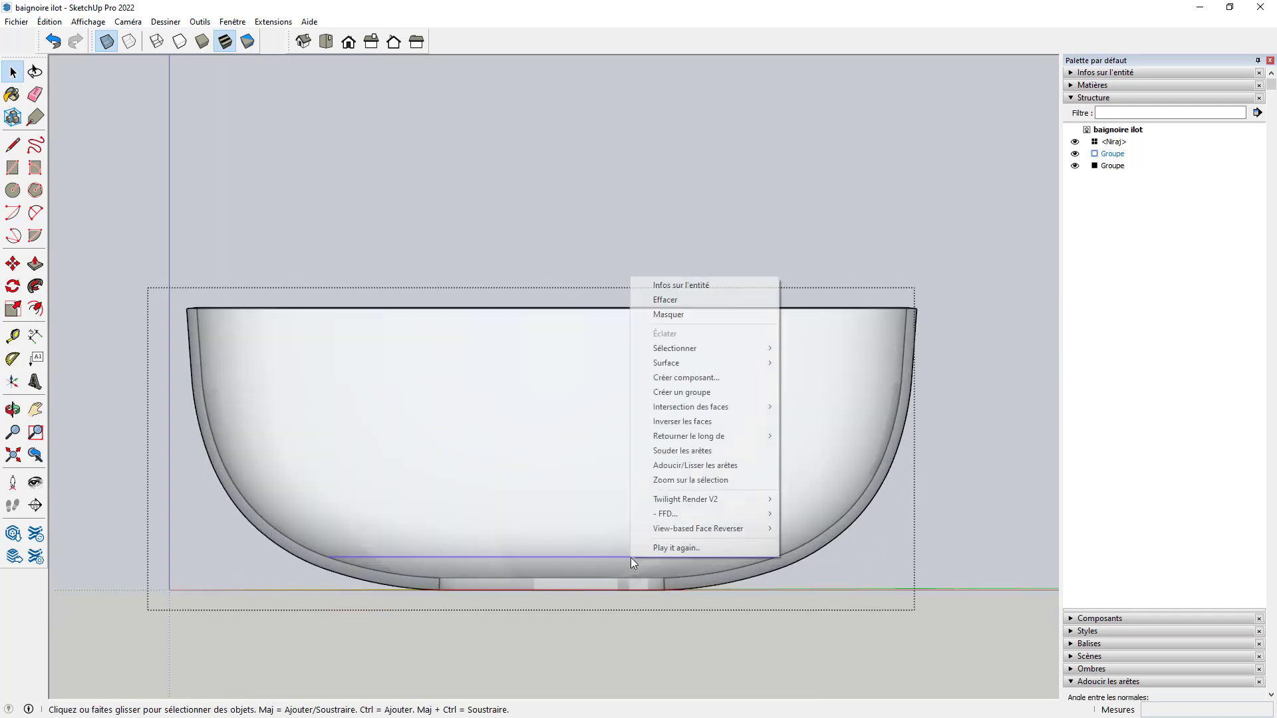
left_click(671, 315)
Intersect all the tub shell's faces with the model to imprint the block's wavy underside on its walls.
scroll(610, 511, "down", 2)
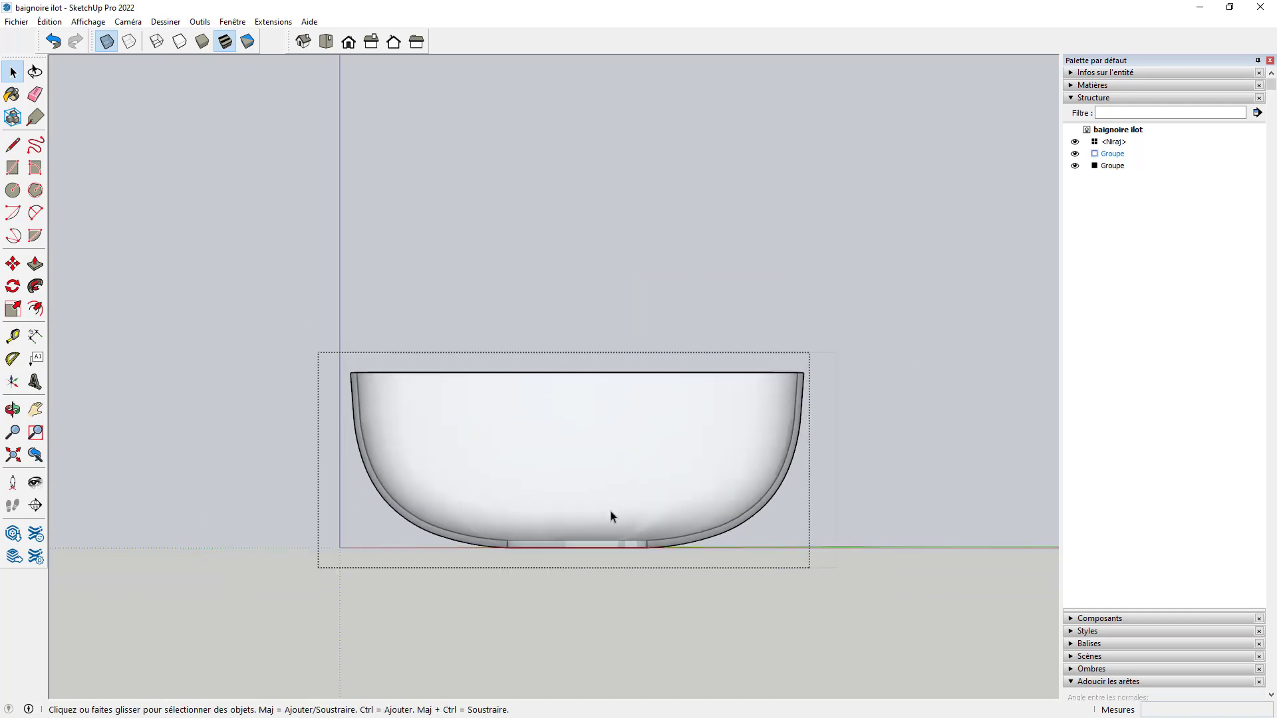
left_click_drag(277, 572, 274, 569)
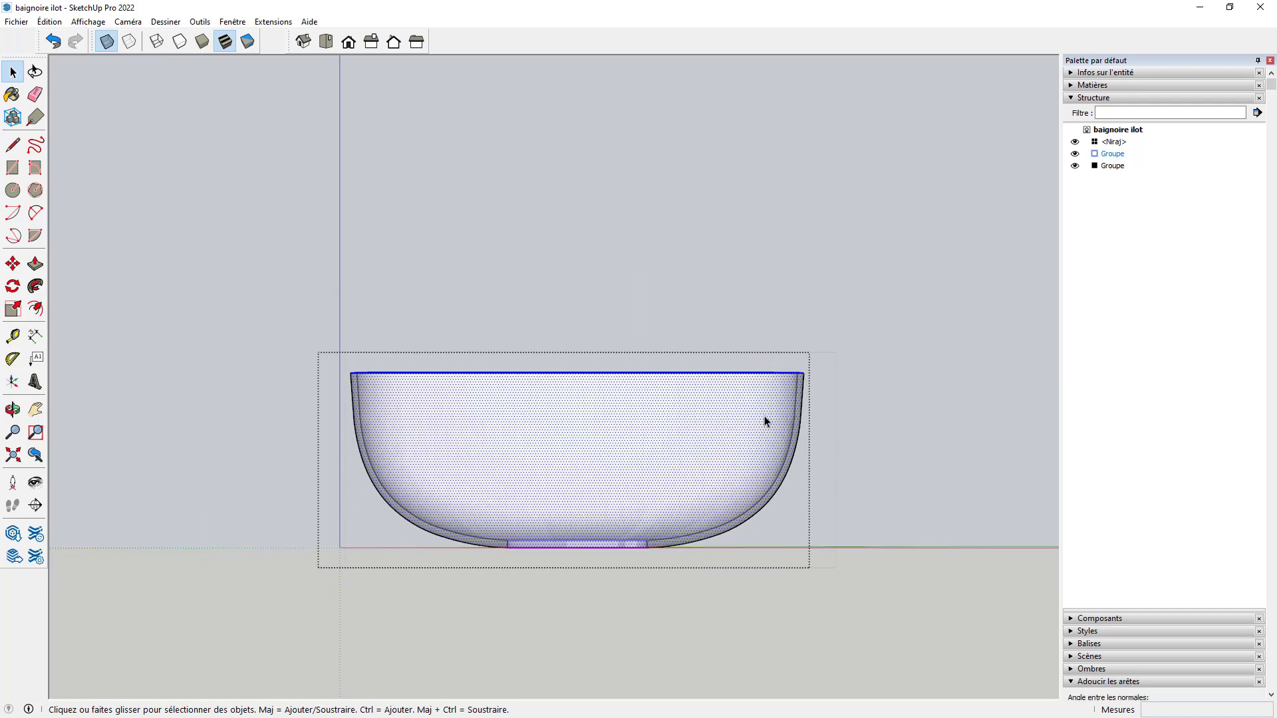
left_click(301, 577)
right_click(451, 393)
mouse_move(506, 524)
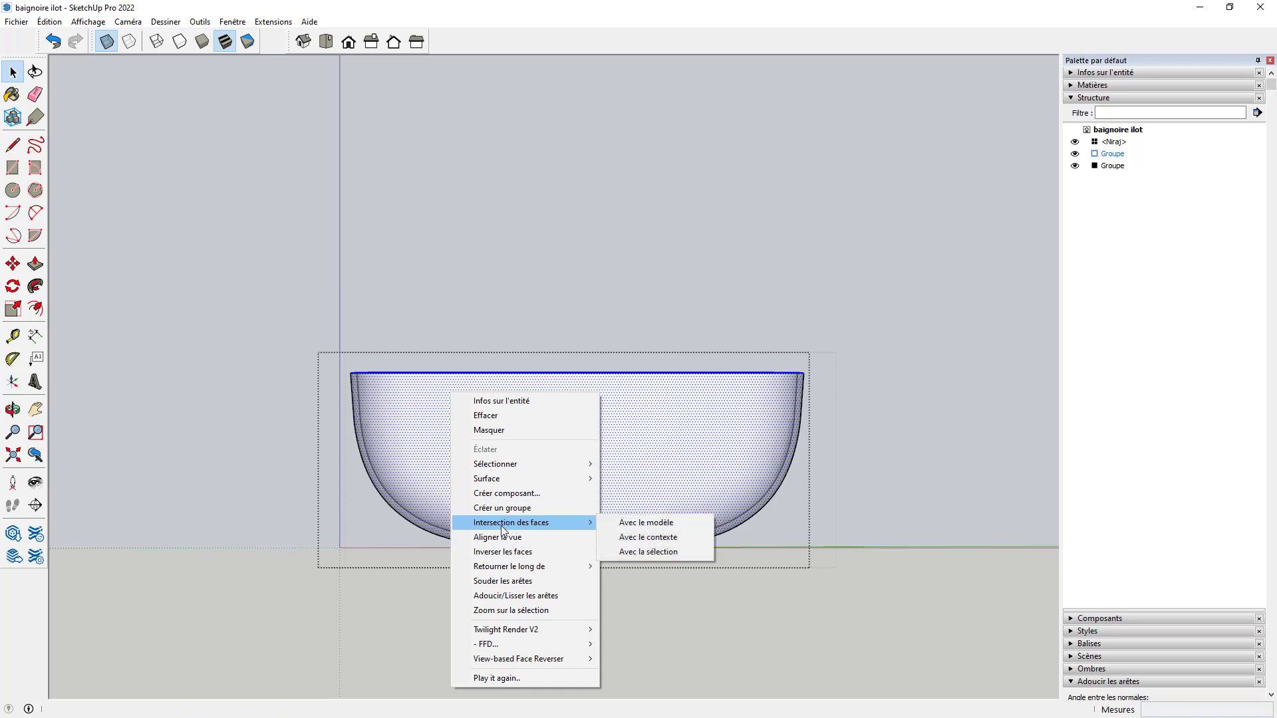
left_click(645, 523)
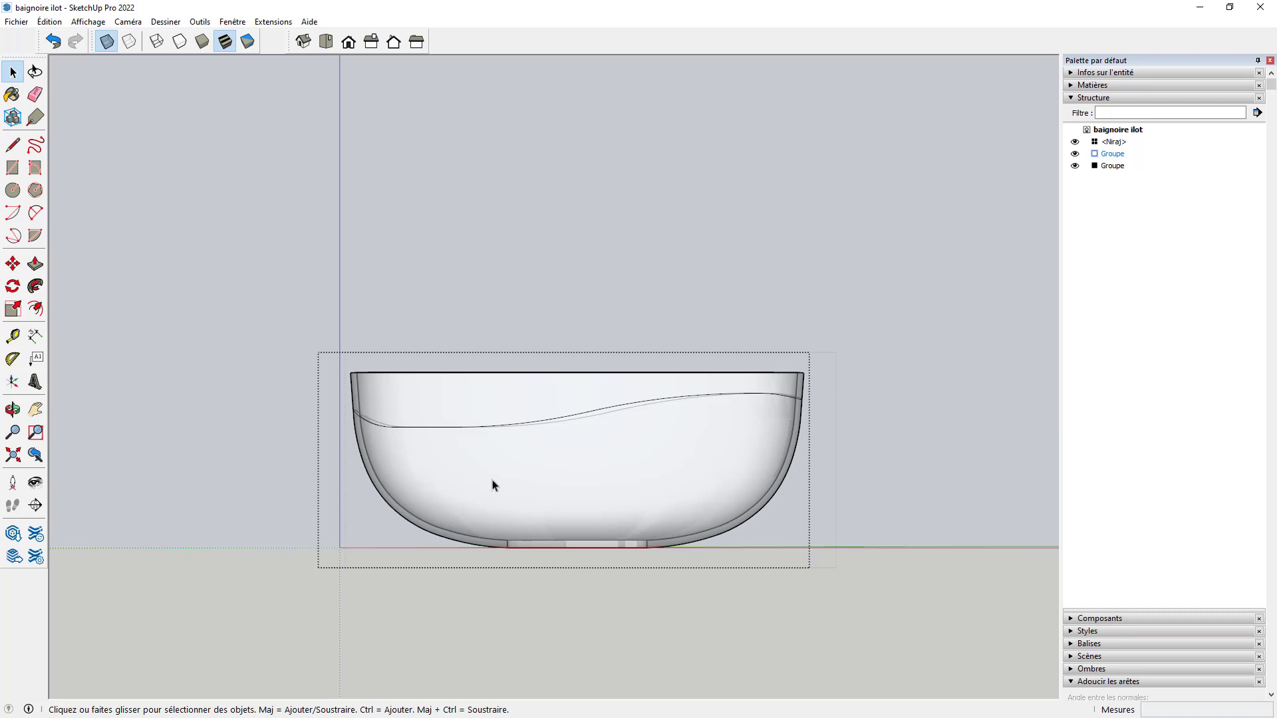
Turn off X-ray display and delete the outer wall face above the wavy intersection line inside the tub group.
left_click(590, 298)
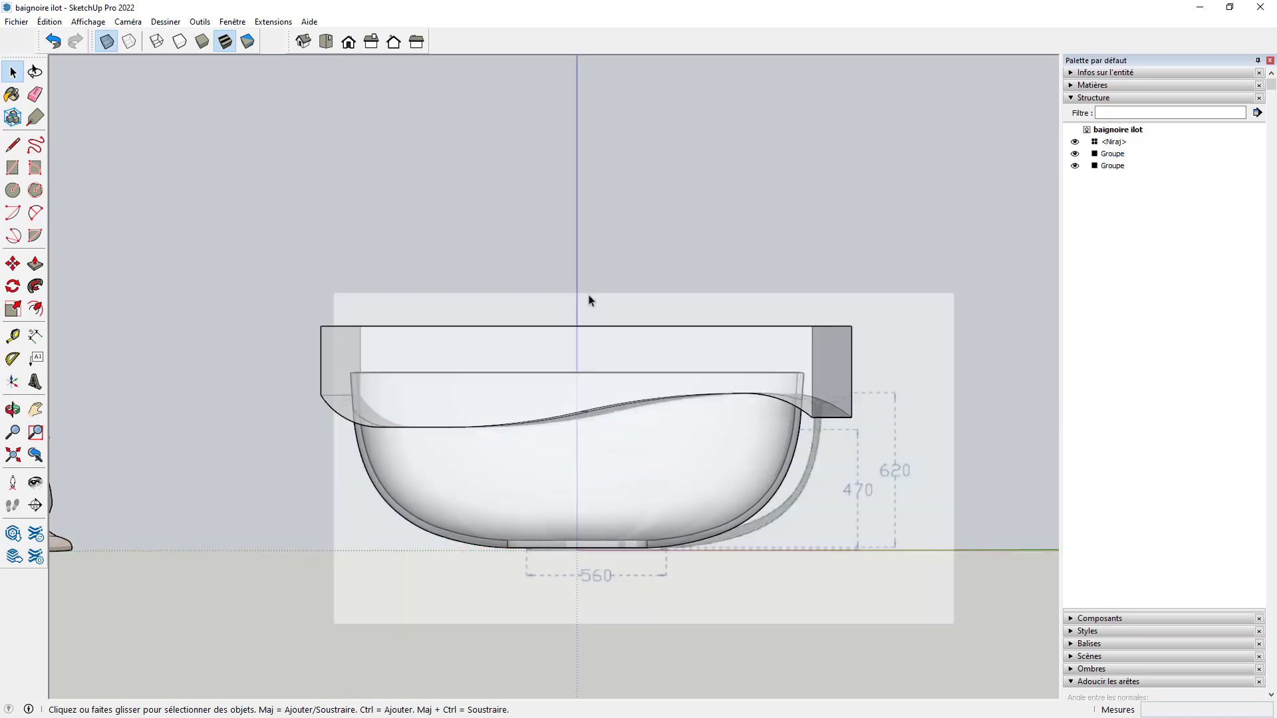
middle_click_drag(840, 332, 644, 470)
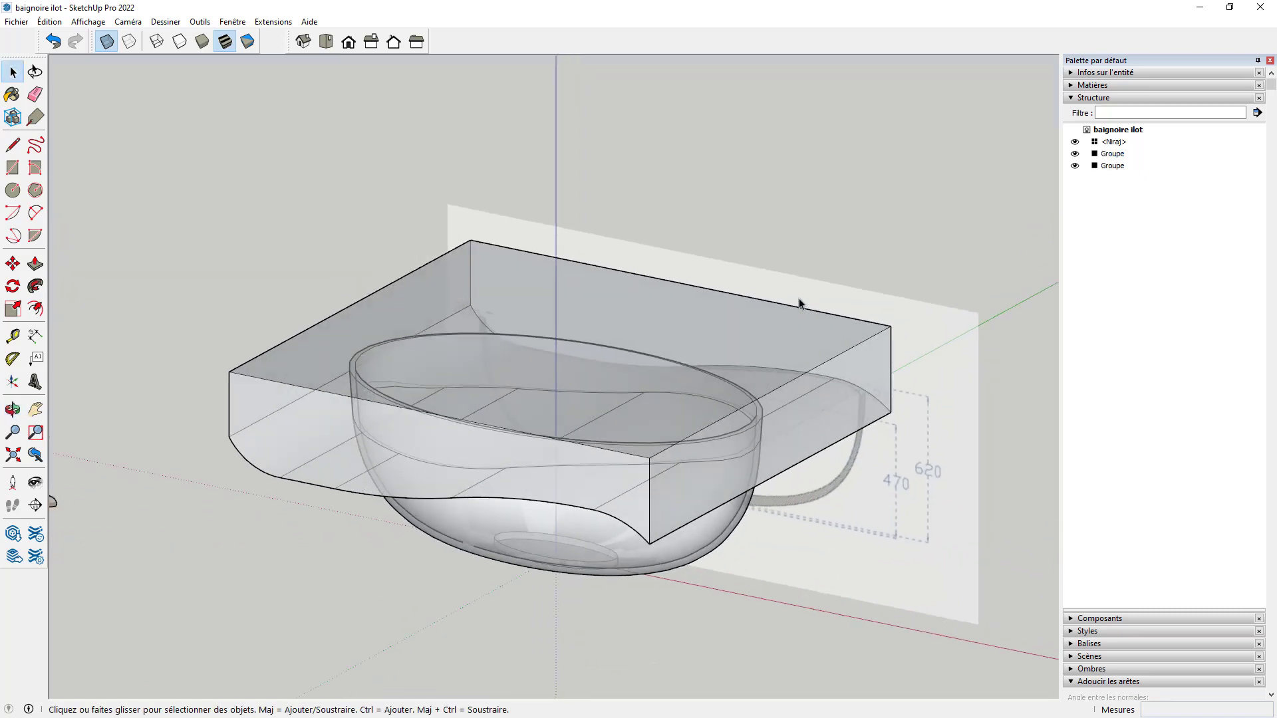
double_click(606, 550)
middle_click_drag(605, 552, 736, 433)
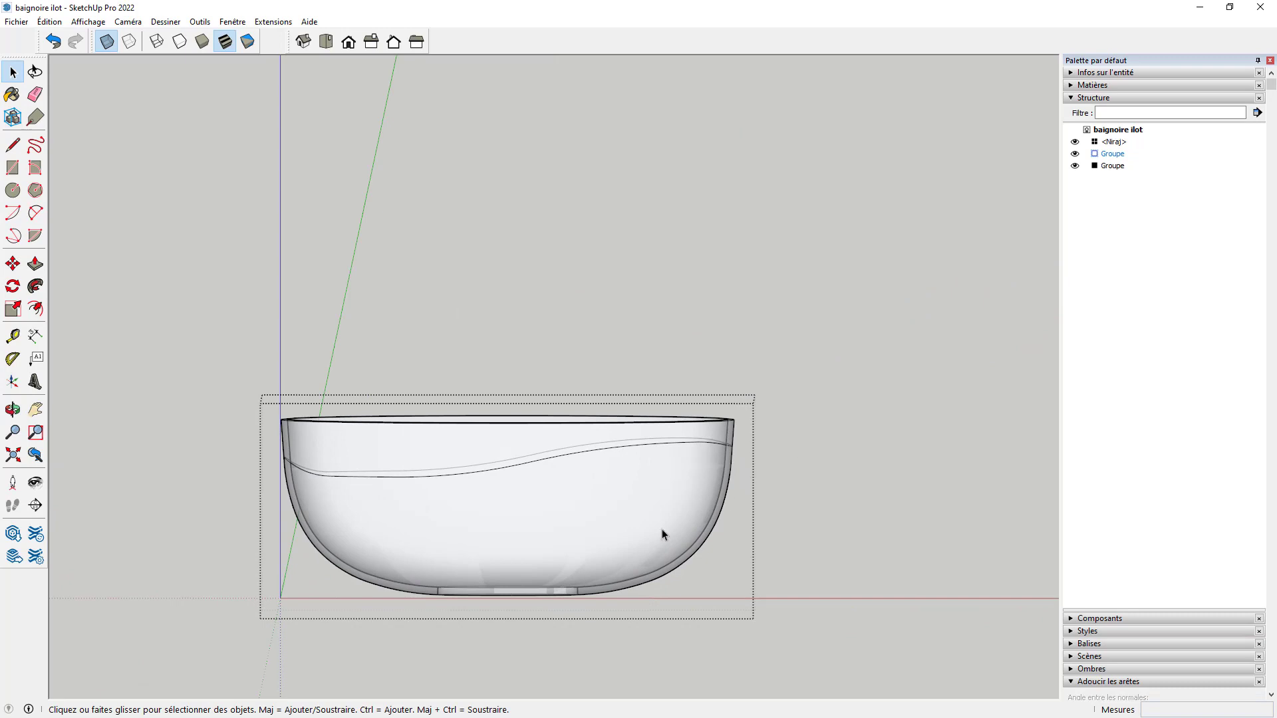
middle_click_drag(640, 539, 503, 590)
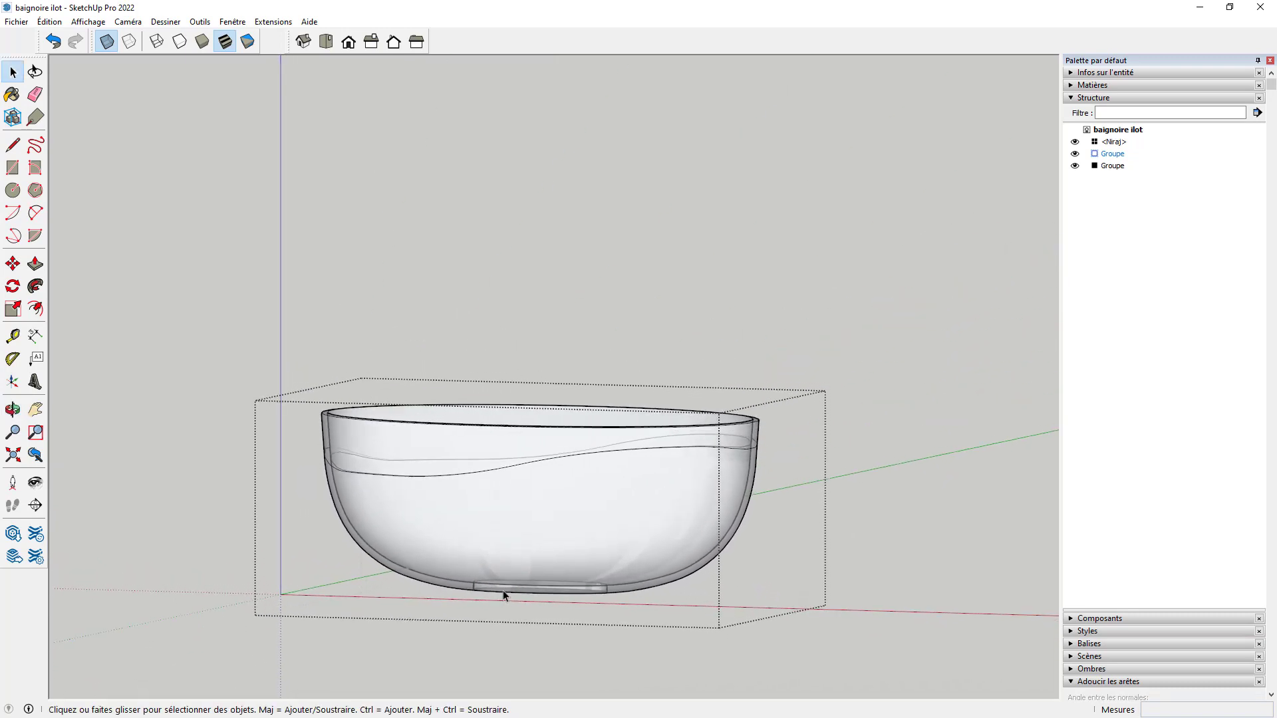
left_click(106, 41)
left_click(371, 446)
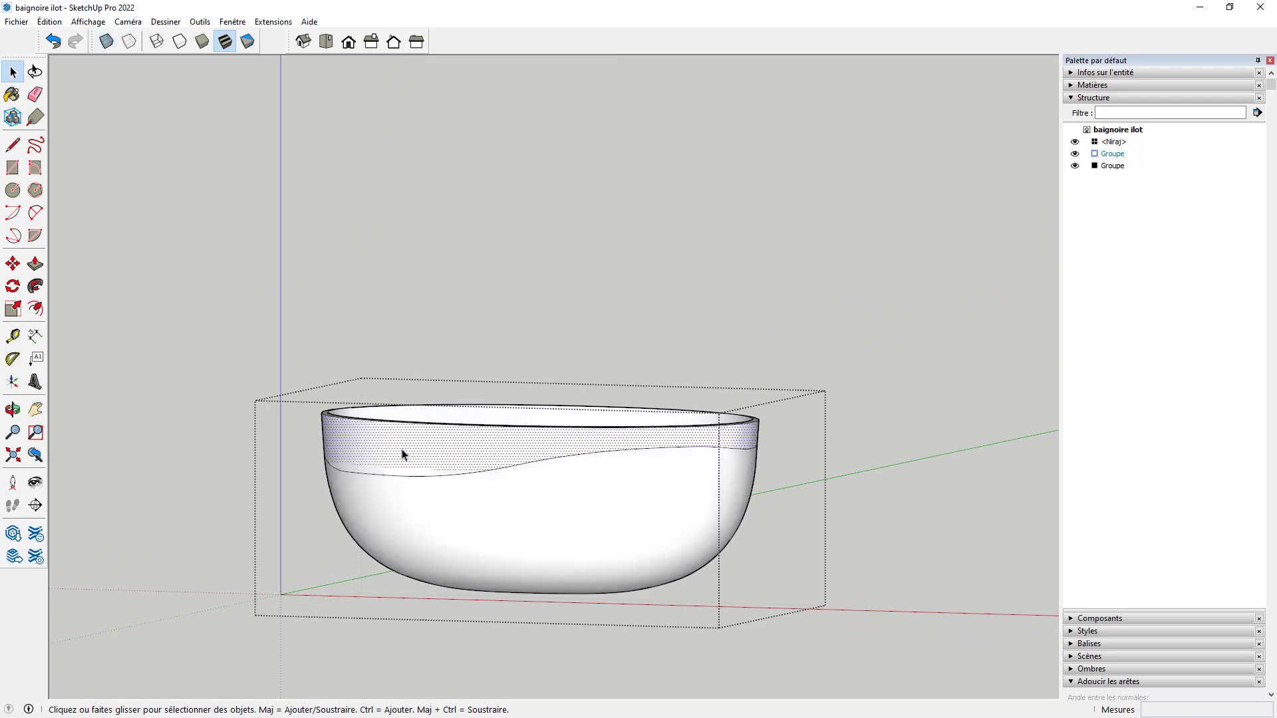
key("Delete")
Delete the inner wall faces that remain above the wavy line all around the tub.
scroll(389, 475, "up", 3)
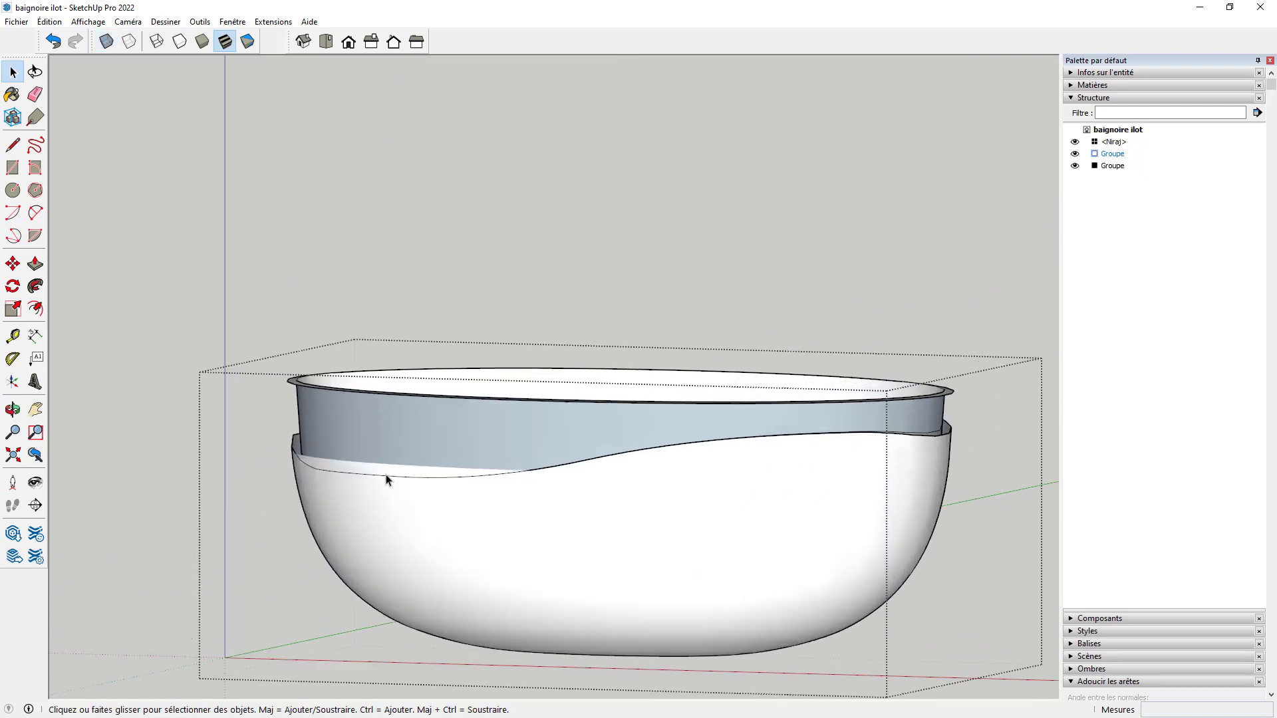
left_click(359, 472)
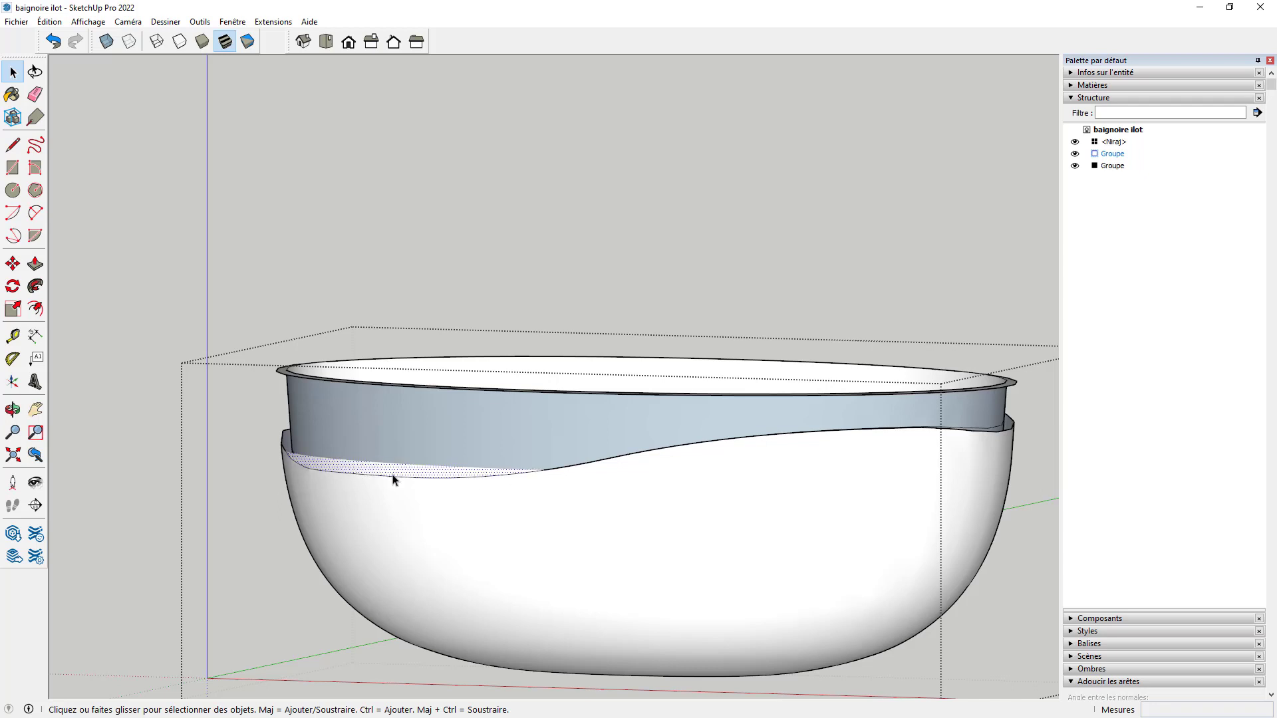
key("Delete")
left_click(351, 427)
key("Delete")
middle_click_drag(342, 475, 463, 451)
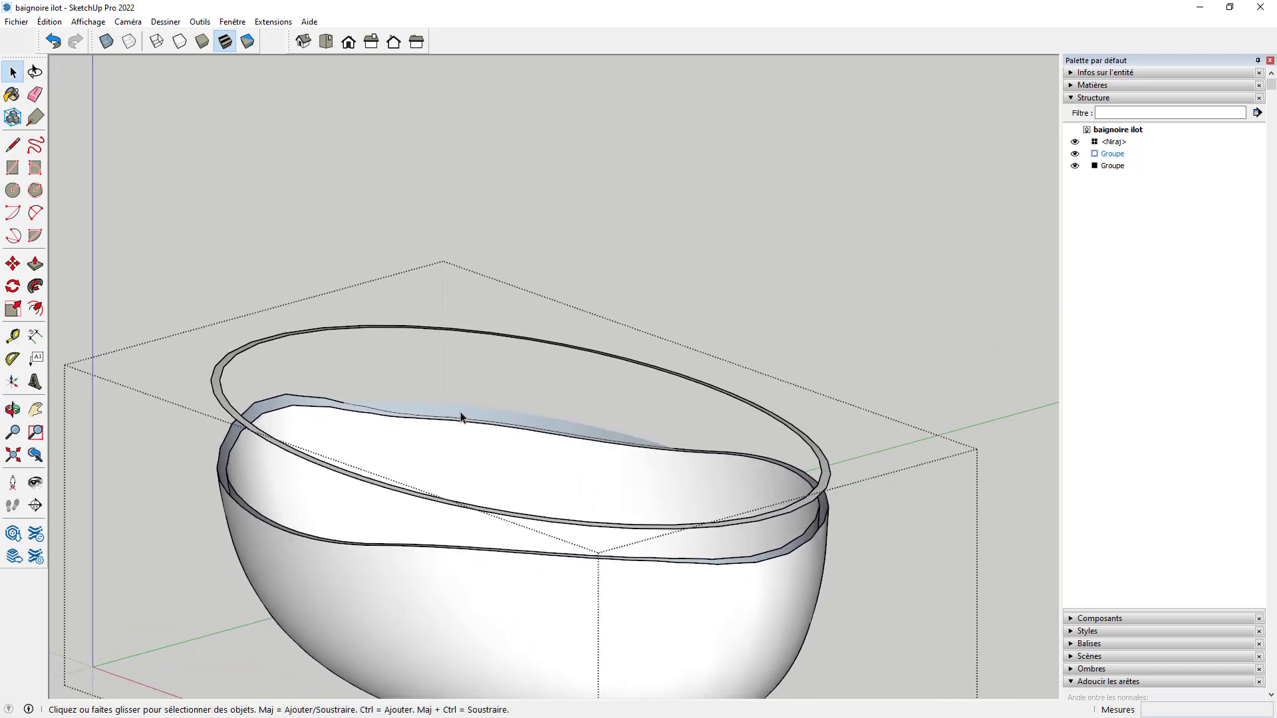
middle_click_drag(430, 493, 836, 532)
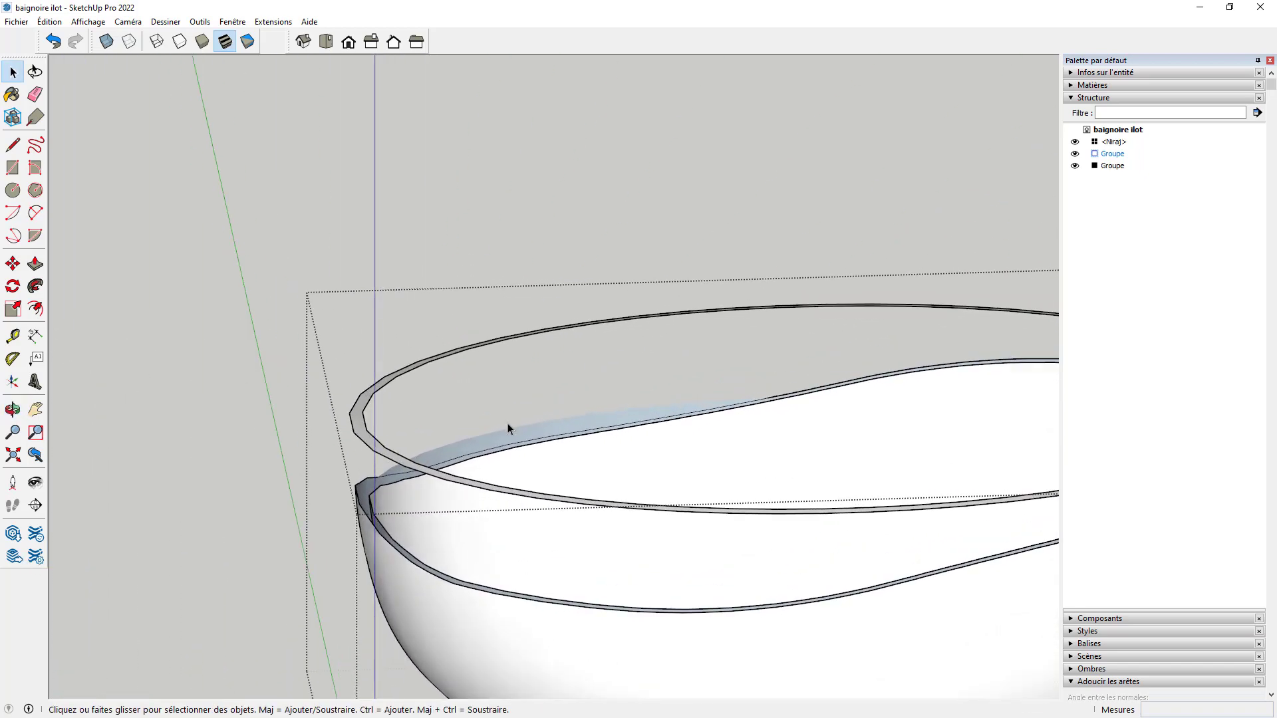
left_click(524, 430)
key("Delete")
Delete the leftover flat rim ring above the trimmed tub, then check the open gap between its walls.
scroll(315, 416, "down", 2)
middle_click_drag(427, 473, 340, 465)
scroll(330, 442, "up", 4)
scroll(330, 442, "up", 2)
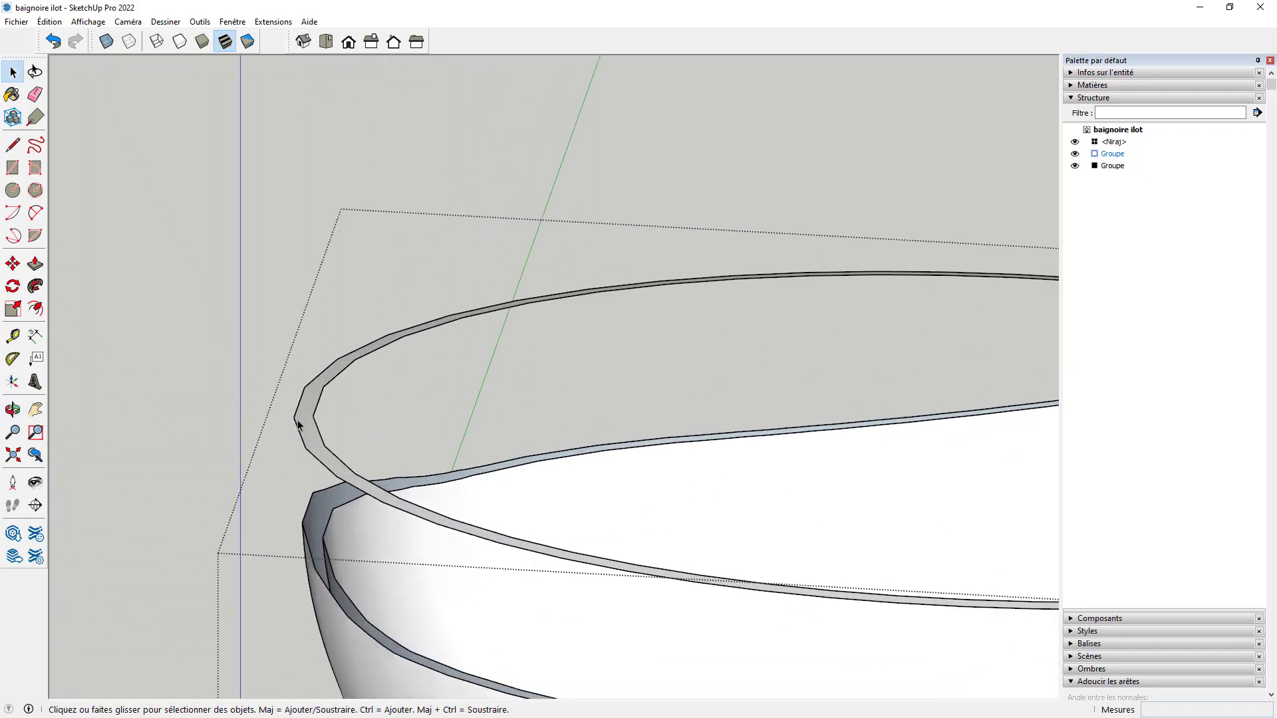
scroll(305, 409, "down", 6)
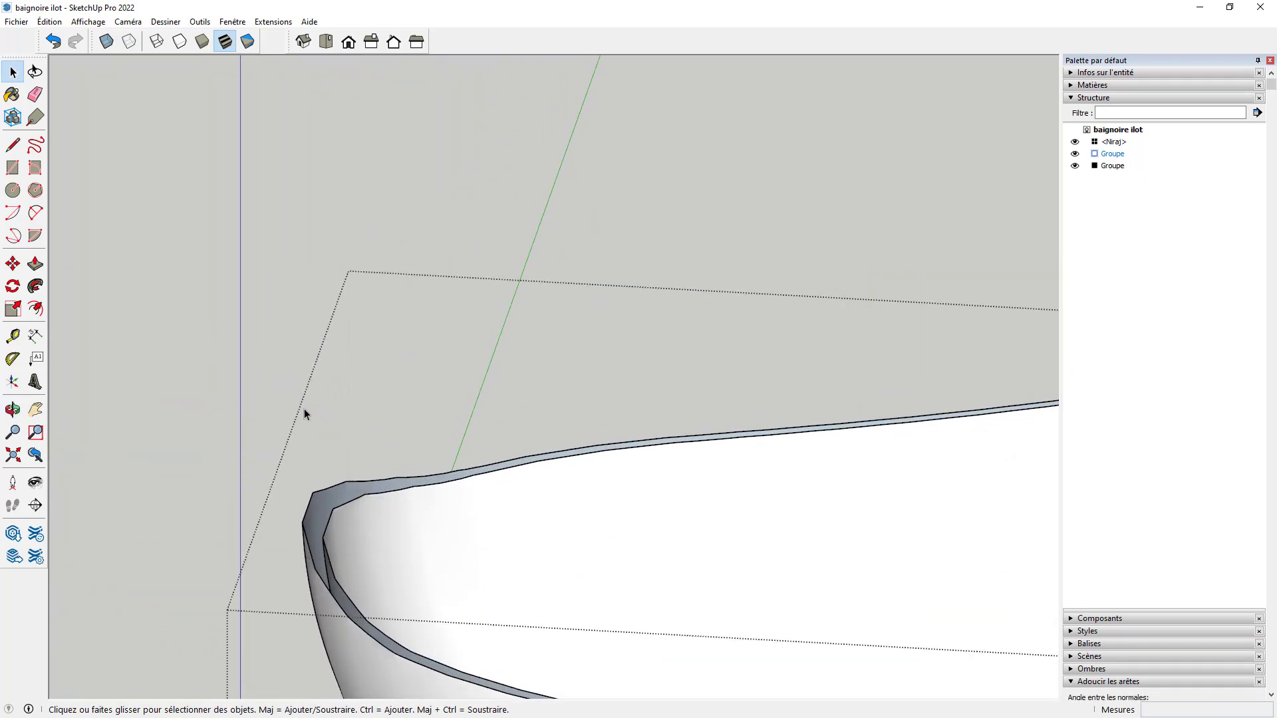
middle_click_drag(730, 537, 430, 542)
scroll(305, 453, "up", 5)
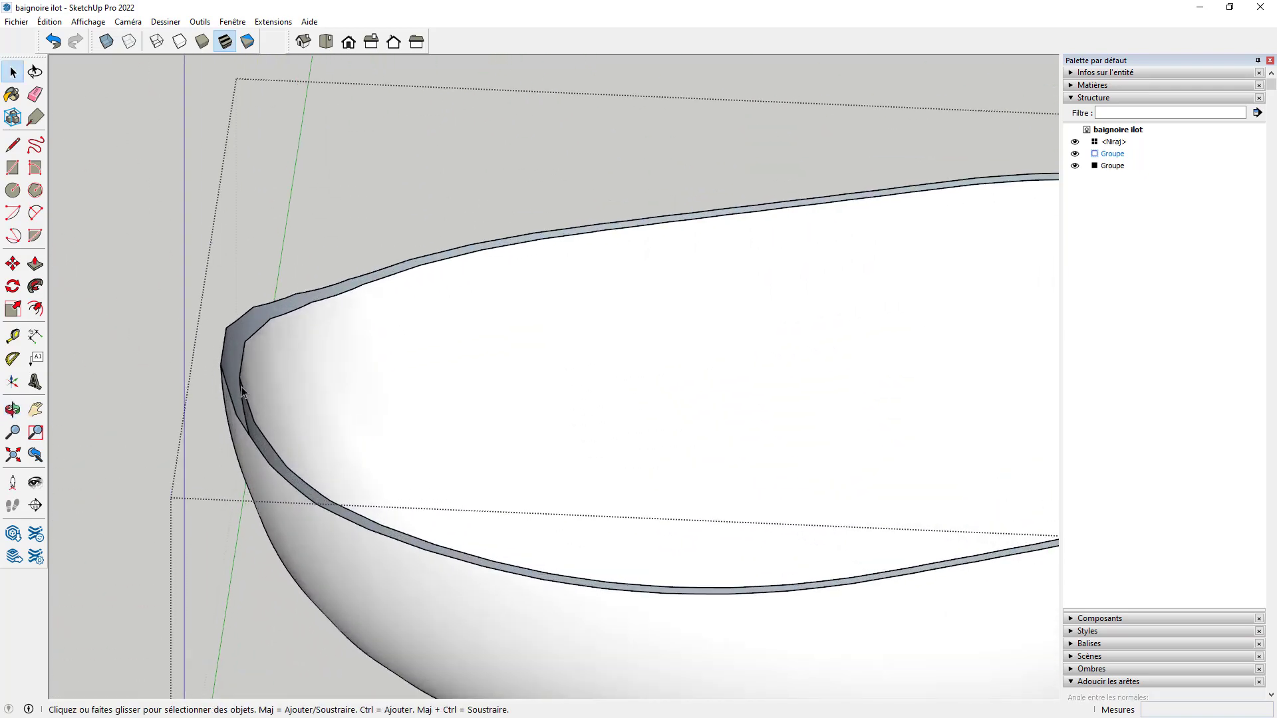
scroll(271, 431, "down", 5)
middle_click_drag(431, 510, 222, 335)
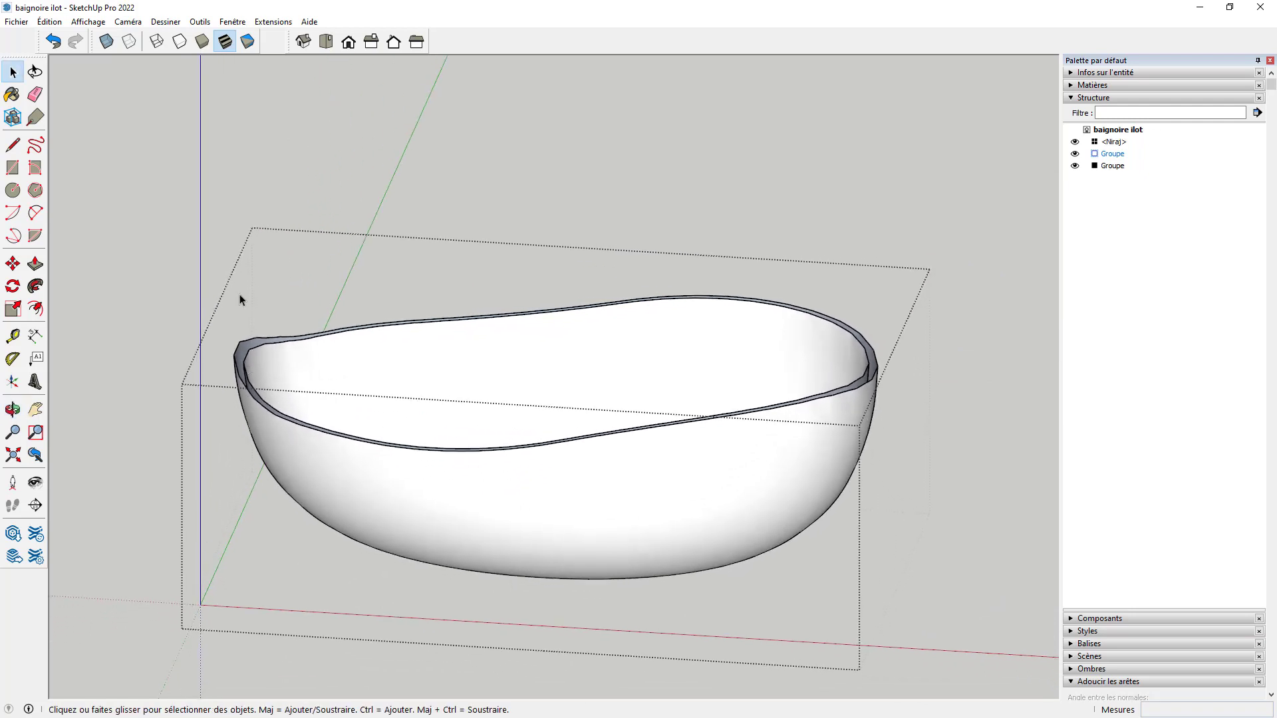
Display the Bac à sable (Sandbox) tools.
left_click(96, 25)
left_click(110, 37)
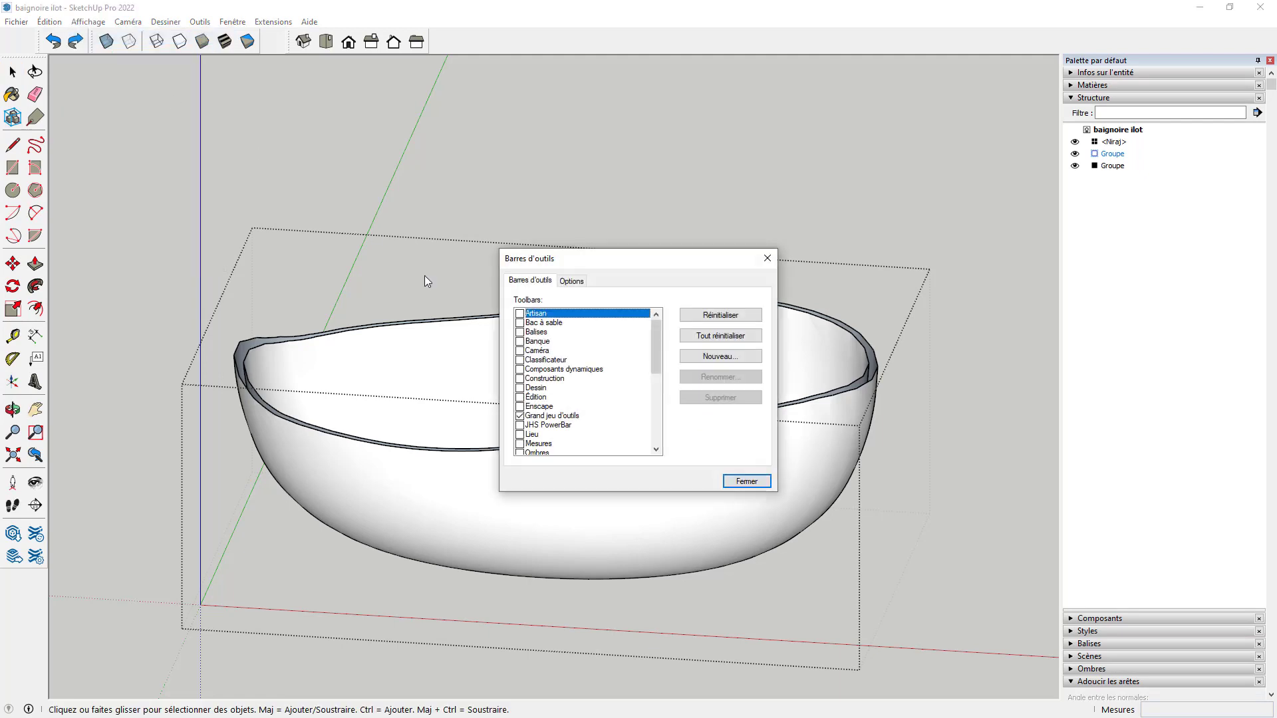
left_click(520, 324)
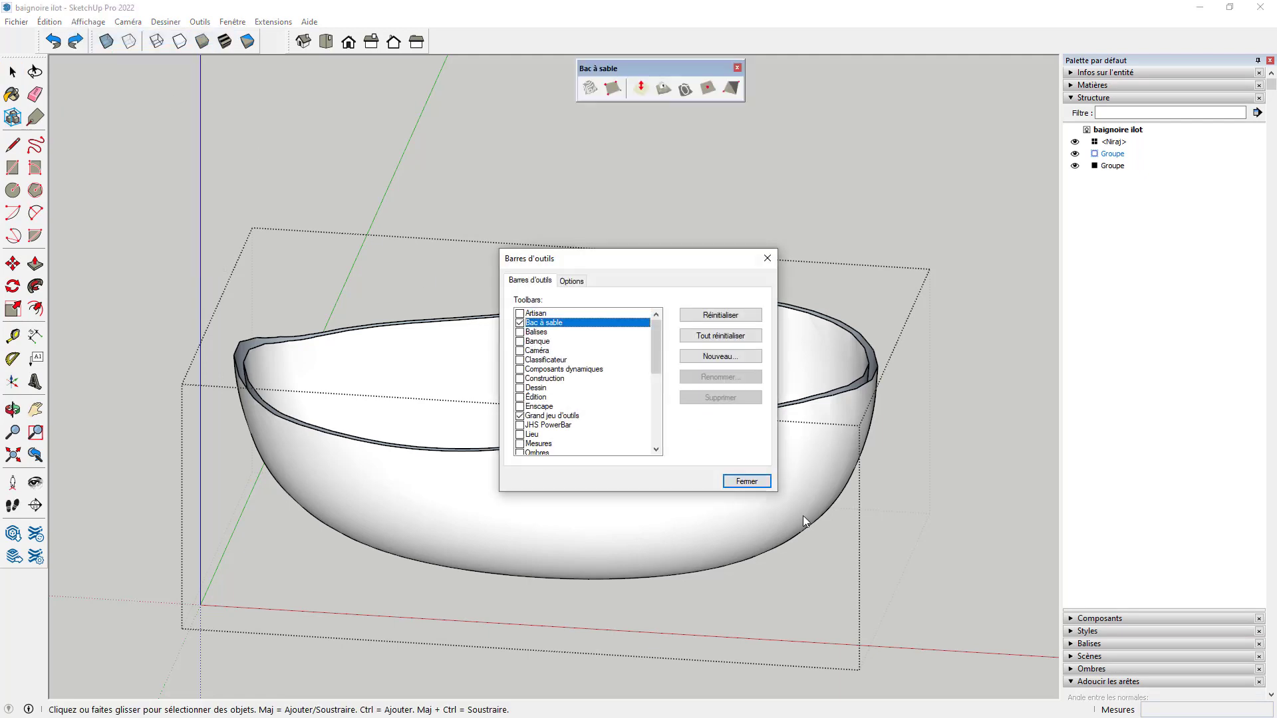
left_click(747, 481)
Select the tub's wavy rim edges and generate a terrain surface from them with the Sandbox contours tool.
middle_click_drag(705, 482, 692, 345)
left_click_drag(89, 278, 953, 489)
middle_click_drag(890, 493, 738, 558)
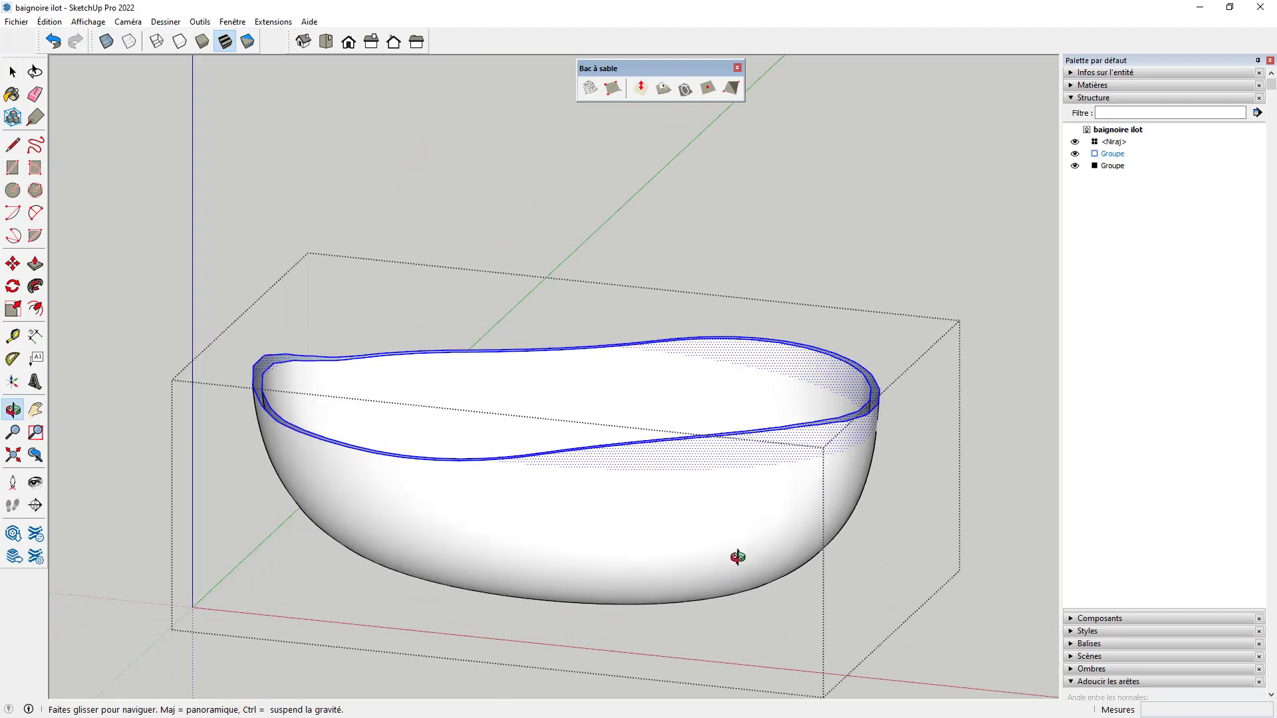
scroll(851, 386, "up", 3)
scroll(899, 382, "down", 4)
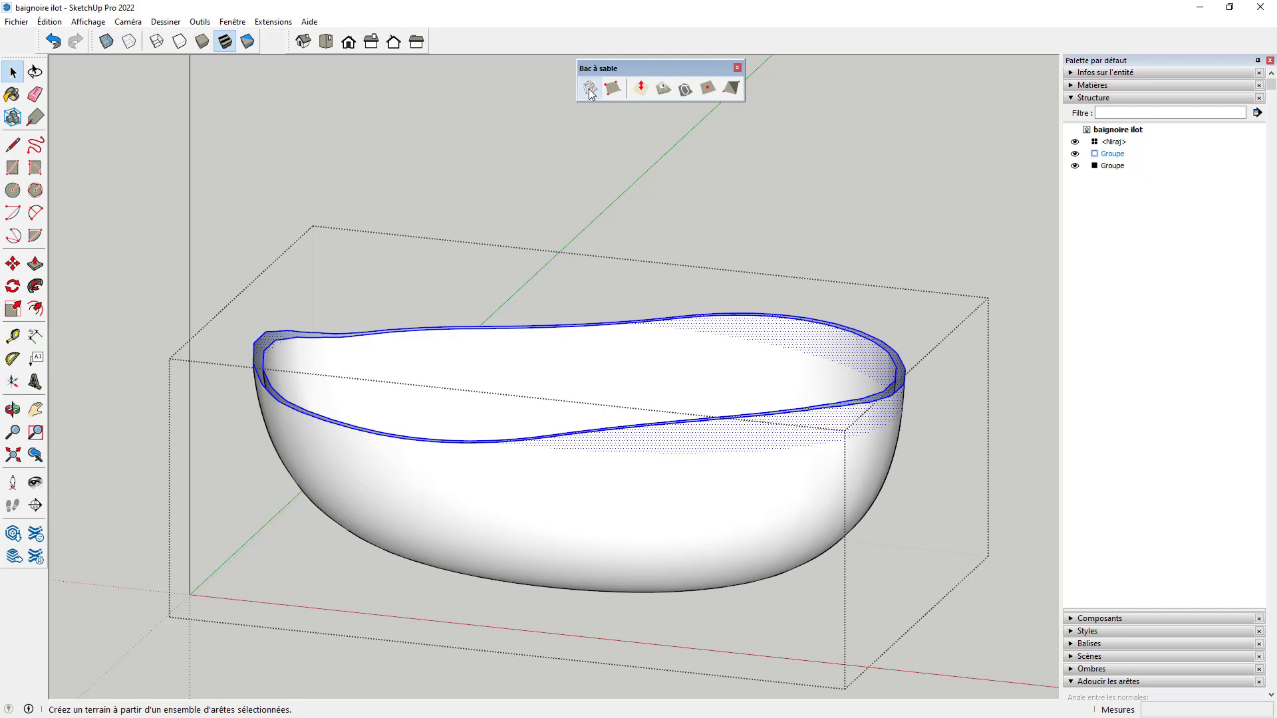
left_click(589, 90)
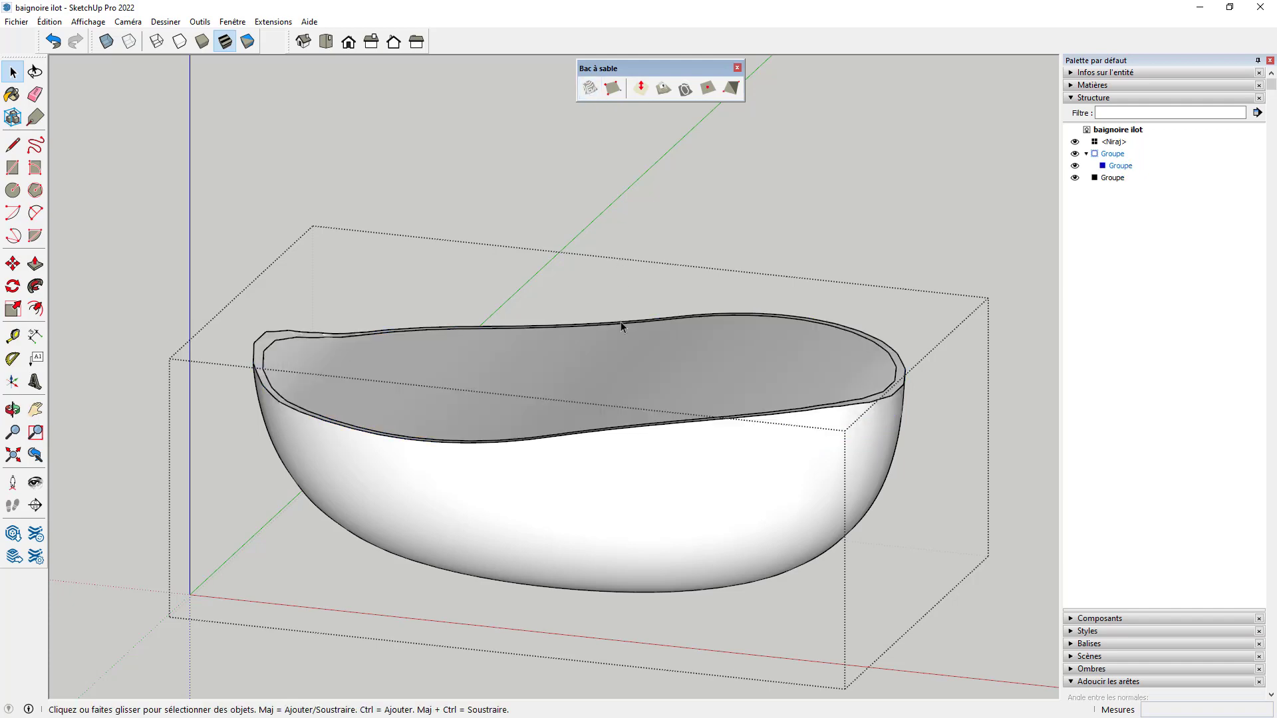
Explode the generated surface group that covers the tub's rim and opening.
middle_click_drag(712, 442, 949, 538)
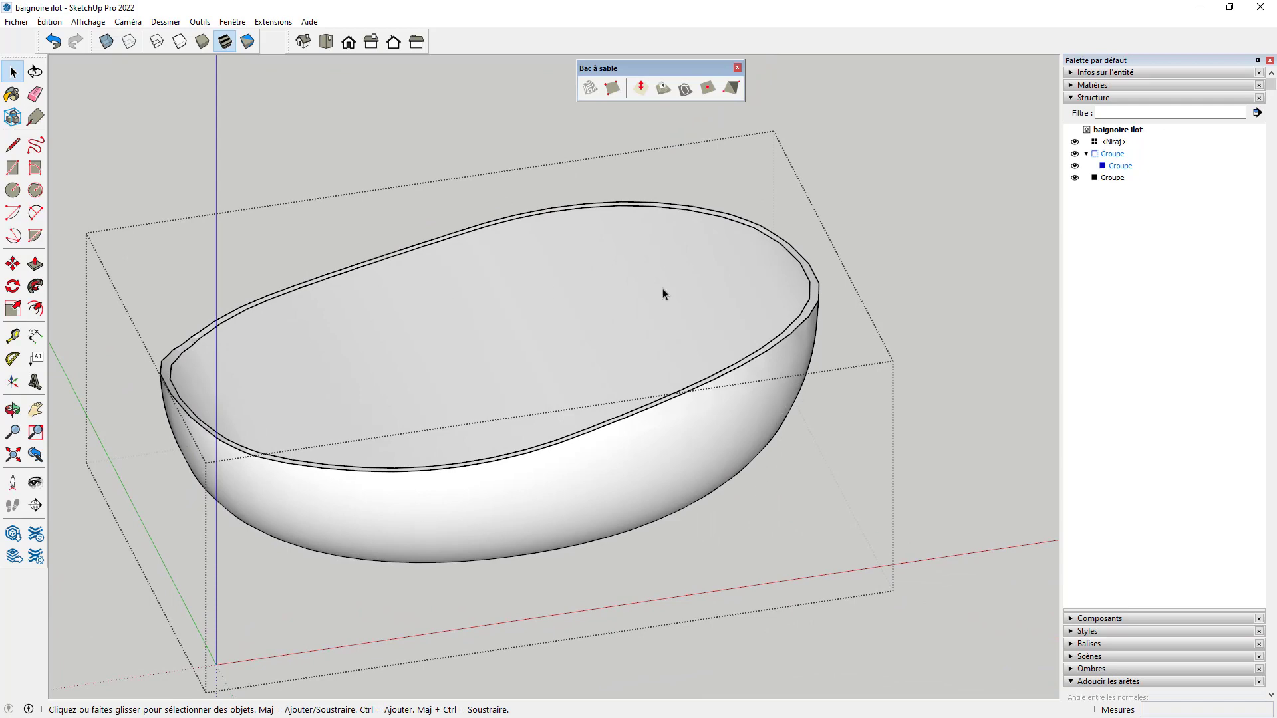
scroll(789, 422, "down", 2)
middle_click_drag(645, 451, 321, 464)
scroll(489, 383, "up", 2)
left_click(474, 333)
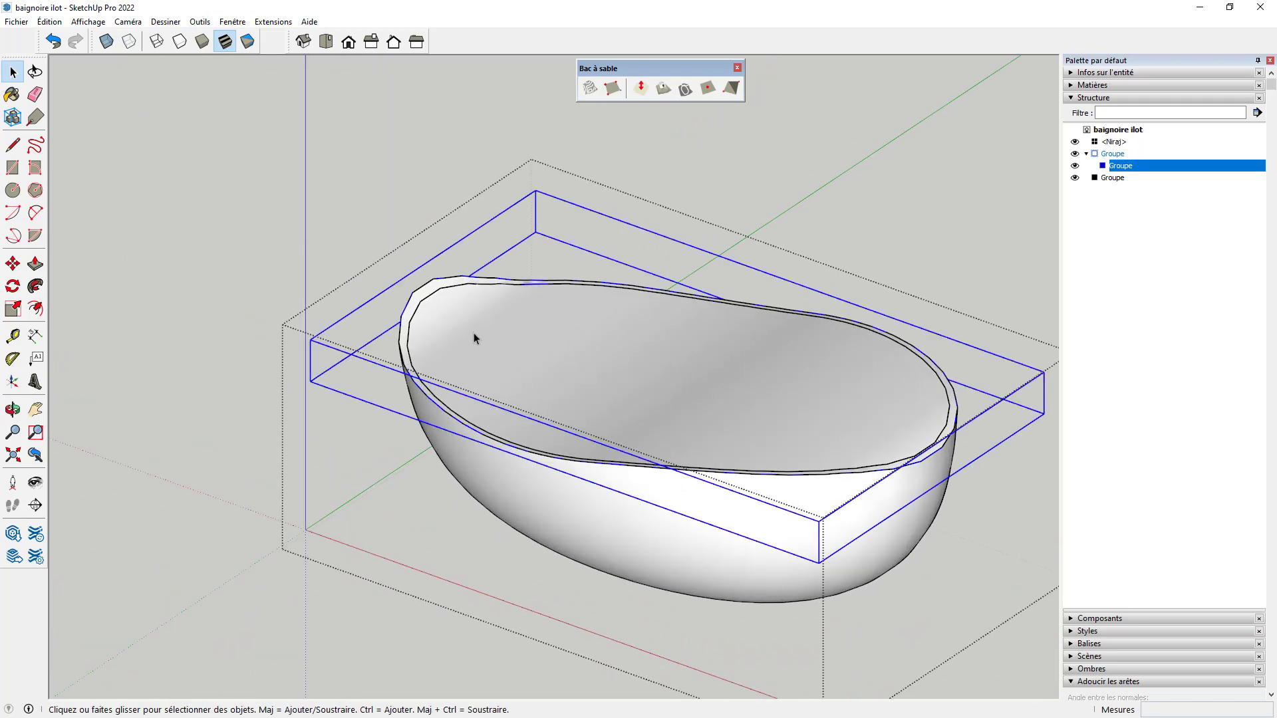
right_click(485, 326)
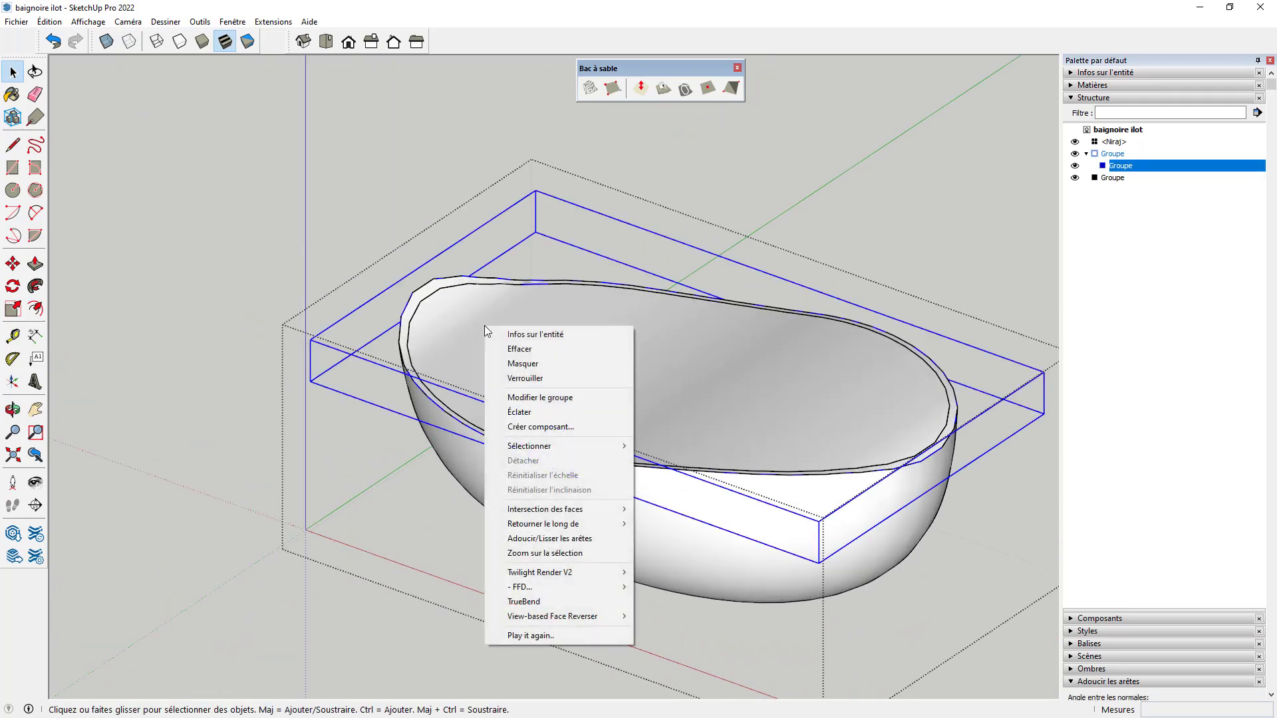
left_click(522, 413)
Delete the surface spanning the tub's opening, keeping only the narrow strip that closes the rim.
left_click(507, 377)
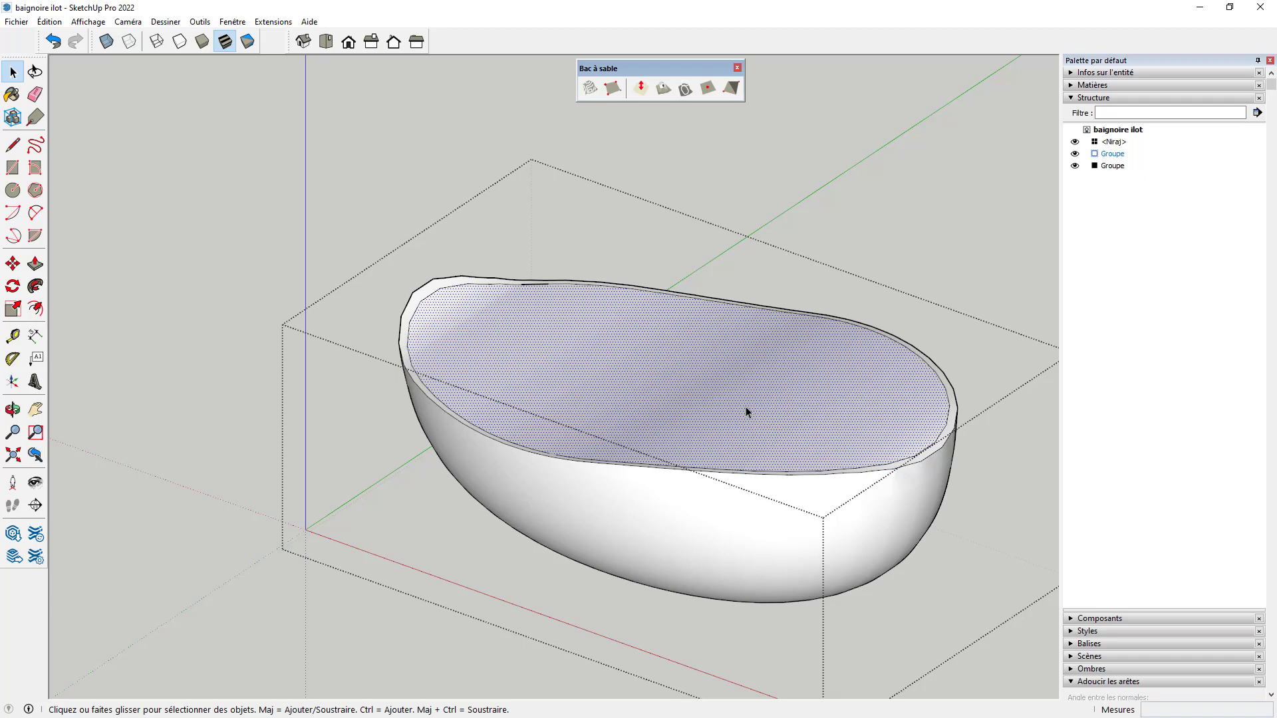
key("Delete")
middle_click_drag(746, 412, 641, 322)
scroll(641, 322, "up", 3)
middle_click_drag(442, 357, 886, 260)
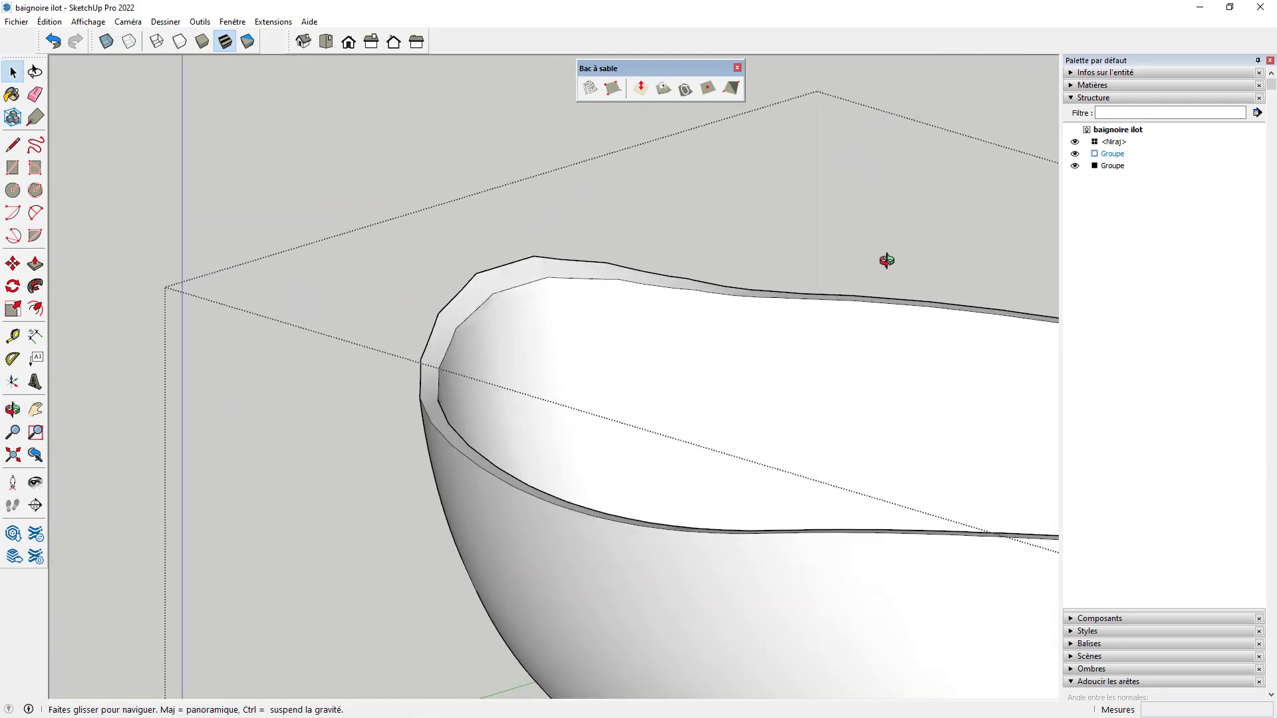
left_click(494, 293)
scroll(442, 359, "down", 5)
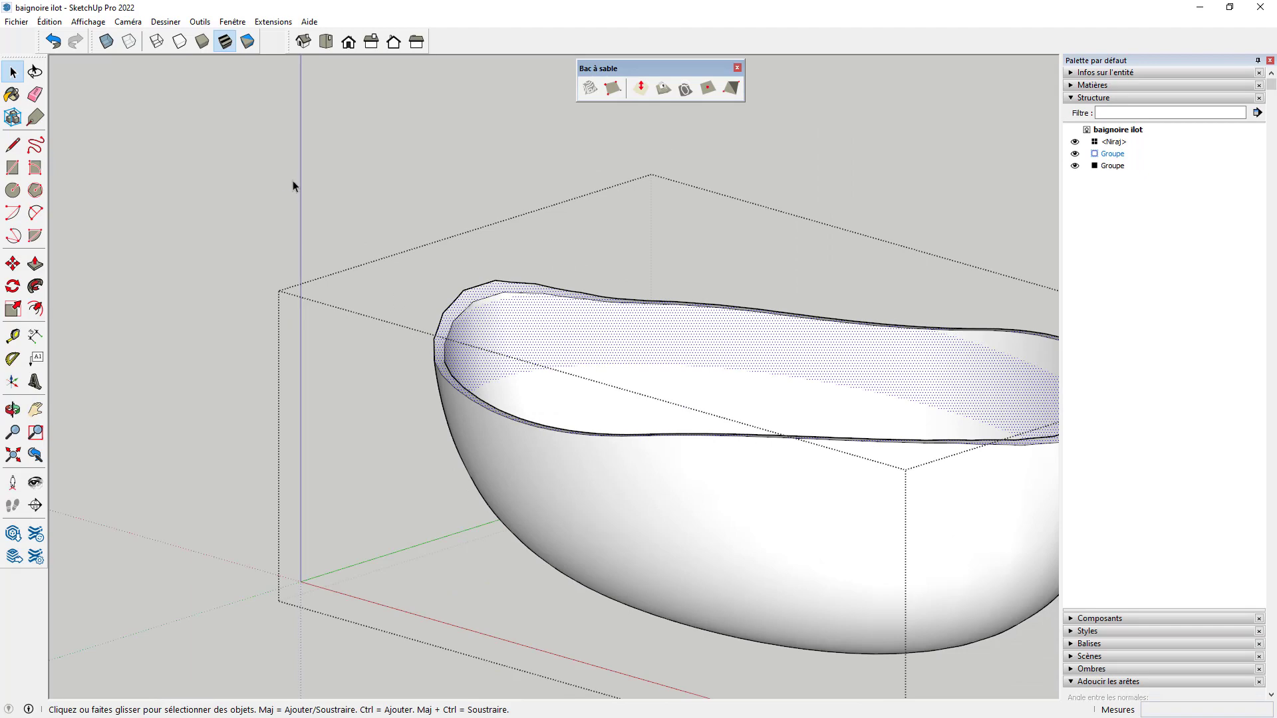
Leave the tub group and delete the wavy-bottomed cutting block.
left_click(283, 178)
scroll(338, 362, "down", 3)
middle_click_drag(389, 392, 684, 347)
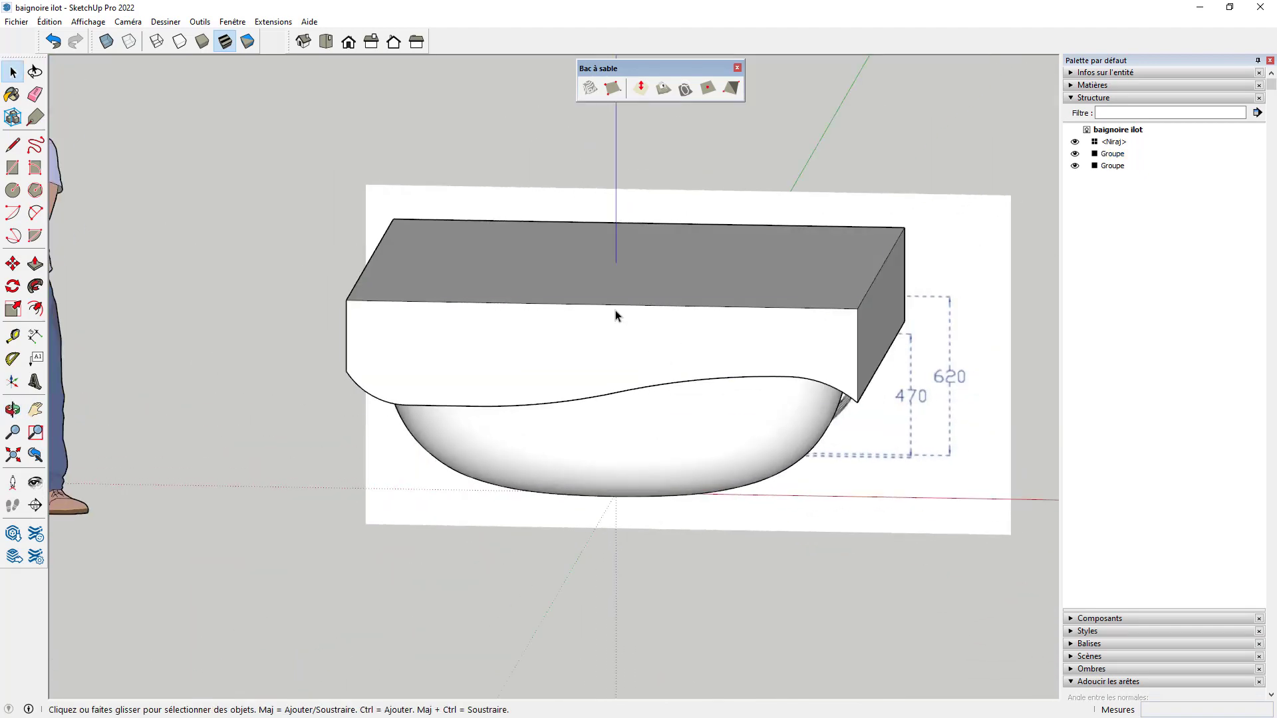
left_click(628, 327)
key("Delete")
Examine the tub's curved rim and interior up close and from several angles against the section drawing.
middle_click_drag(630, 327, 860, 586)
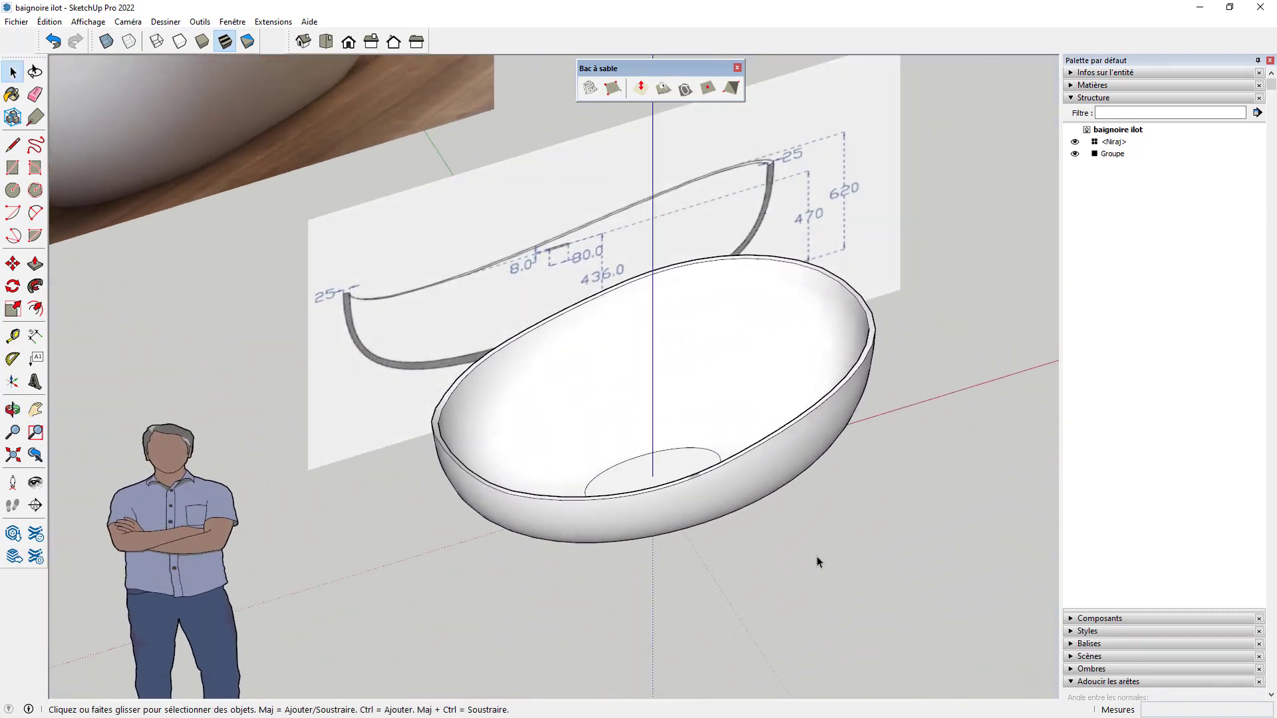
scroll(699, 478, "up", 6)
scroll(665, 509, "down", 8)
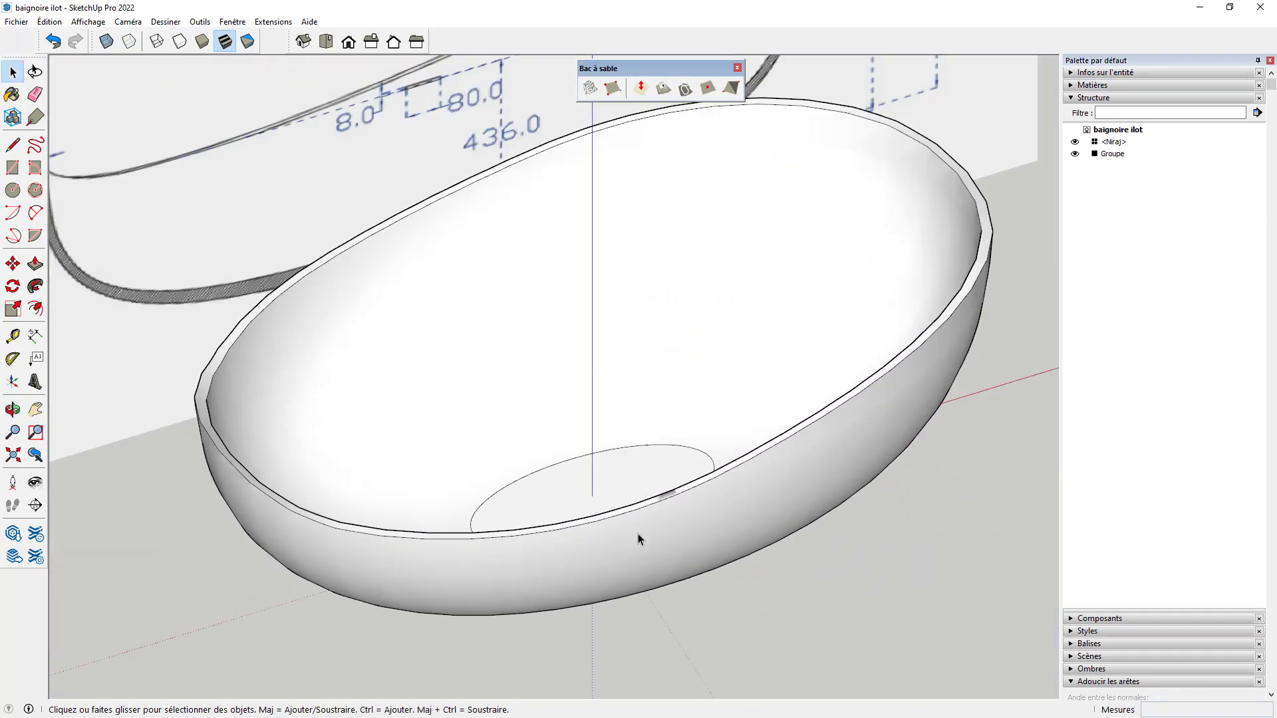
middle_click_drag(794, 546, 513, 322)
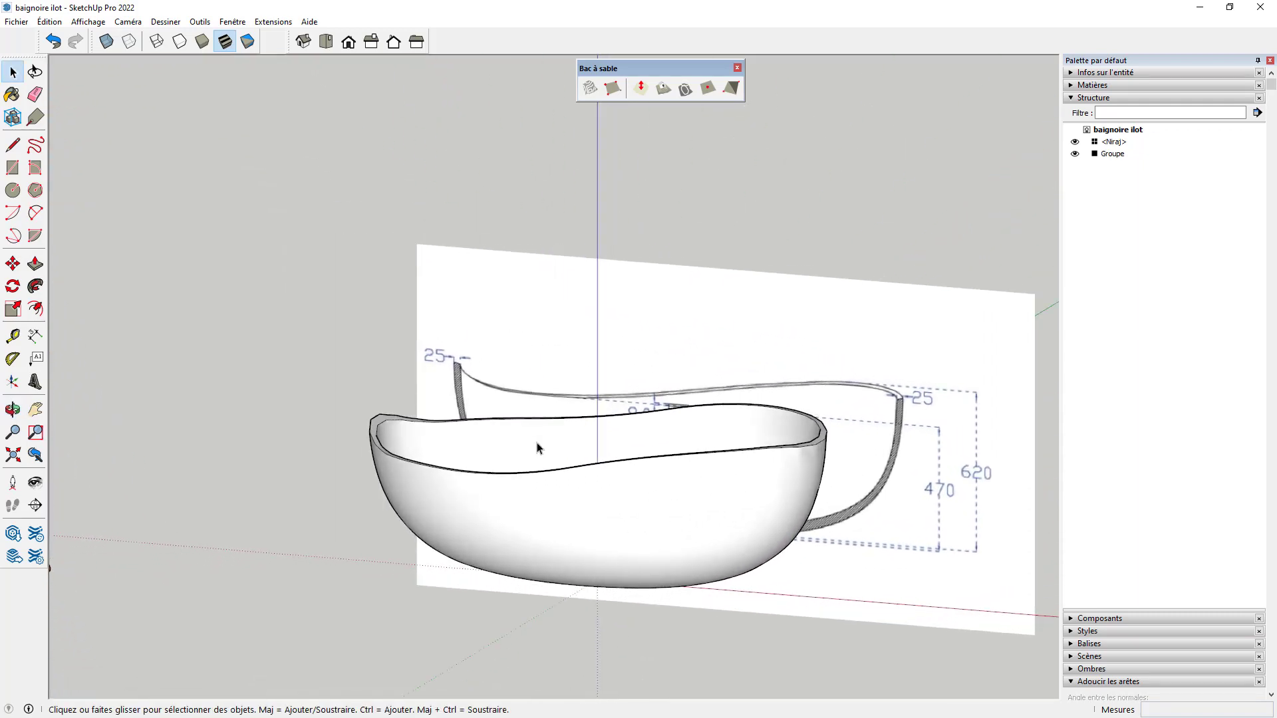
middle_click_drag(421, 479, 278, 535)
scroll(366, 405, "up", 8)
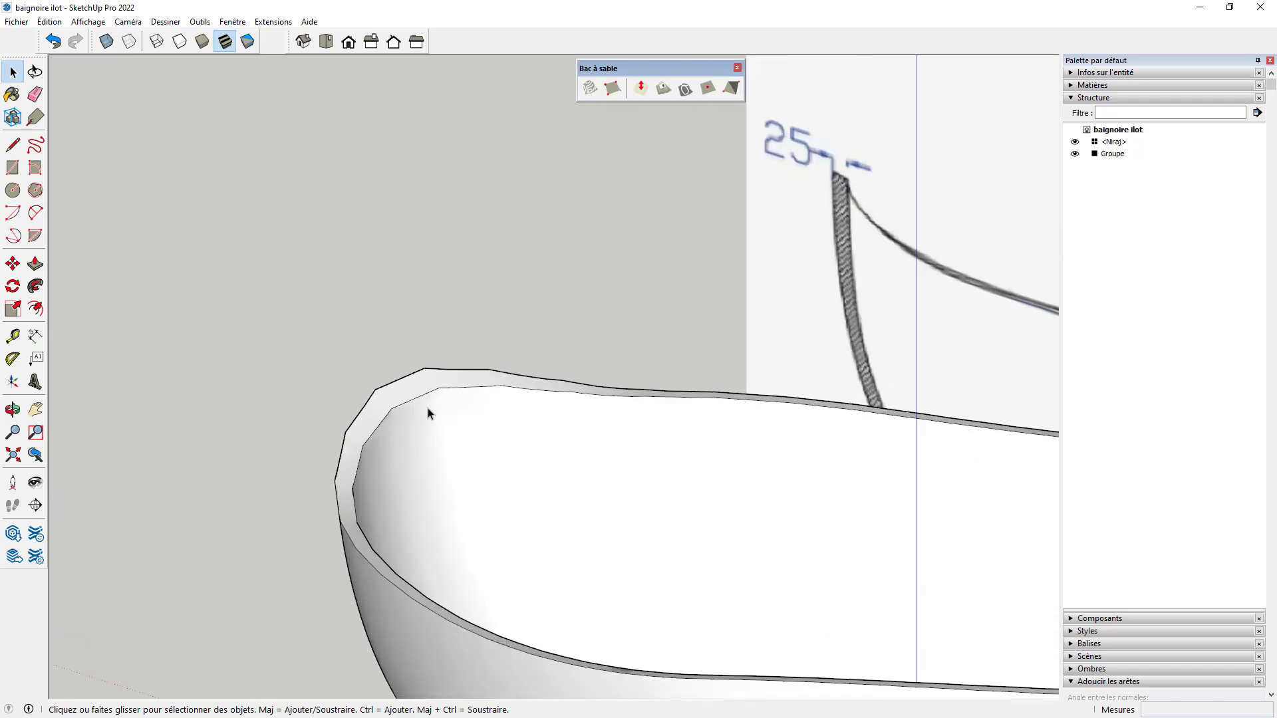
scroll(301, 540, "down", 8)
middle_click_drag(397, 325, 662, 375)
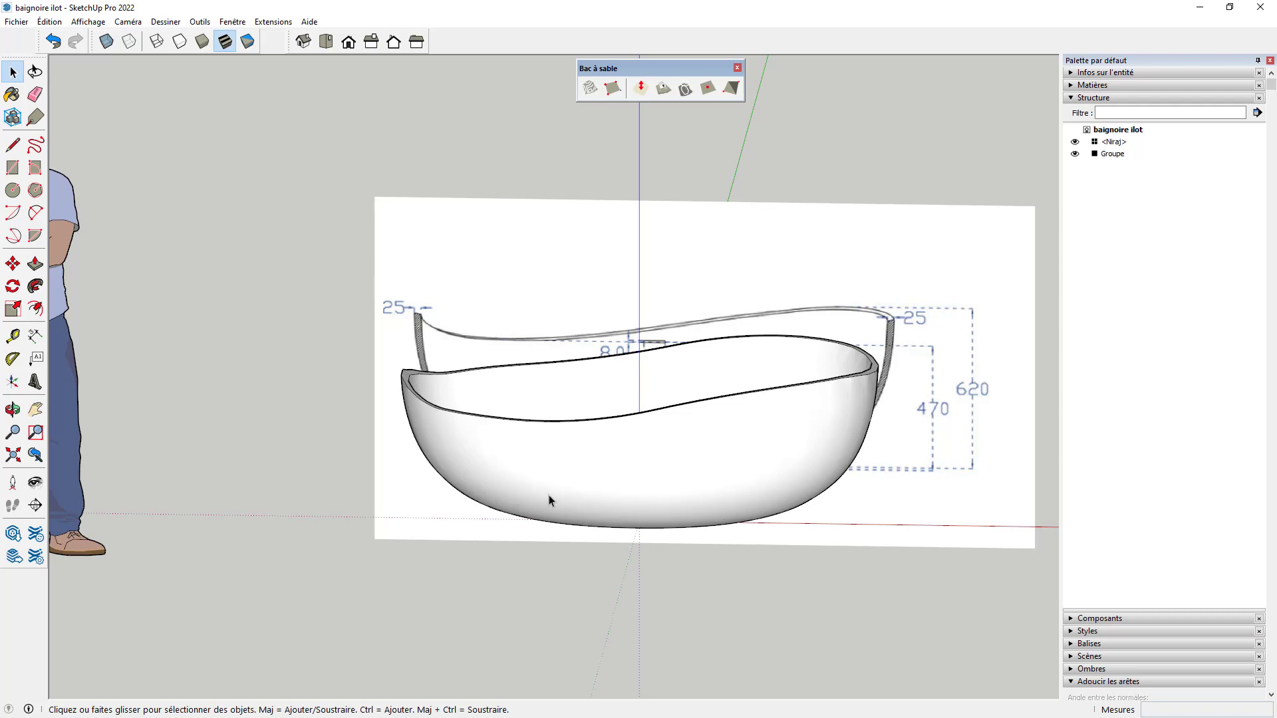
scroll(506, 452, "down", 3)
middle_click_drag(506, 452, 341, 405)
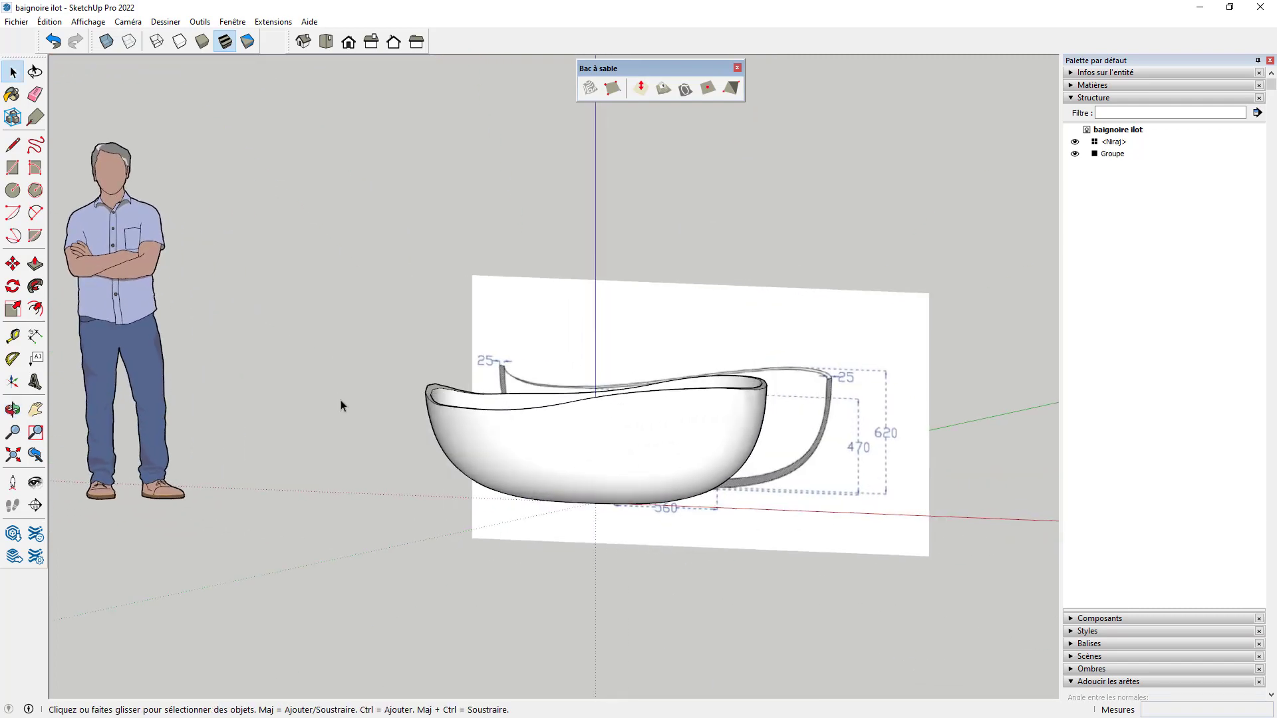
Switch the camera to perspective projection and compare the tub with the reference photo from the front.
left_click(127, 21)
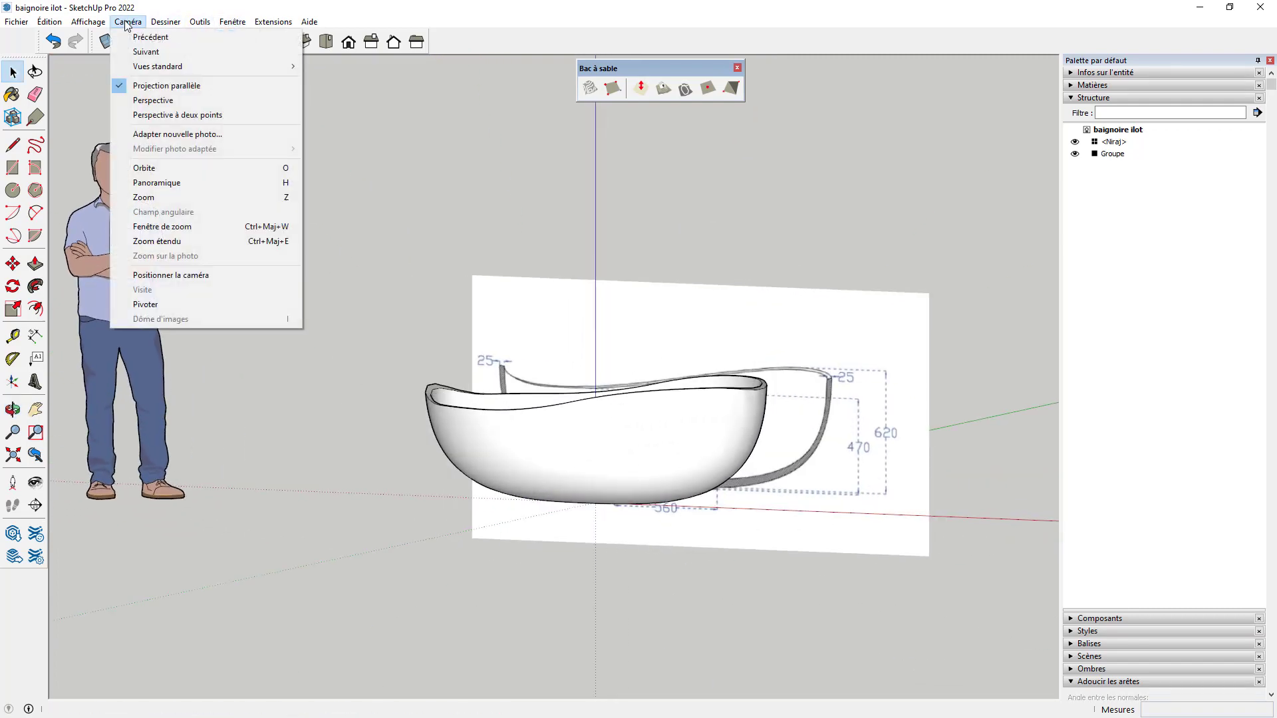
left_click(159, 101)
middle_click_drag(456, 423, 605, 437)
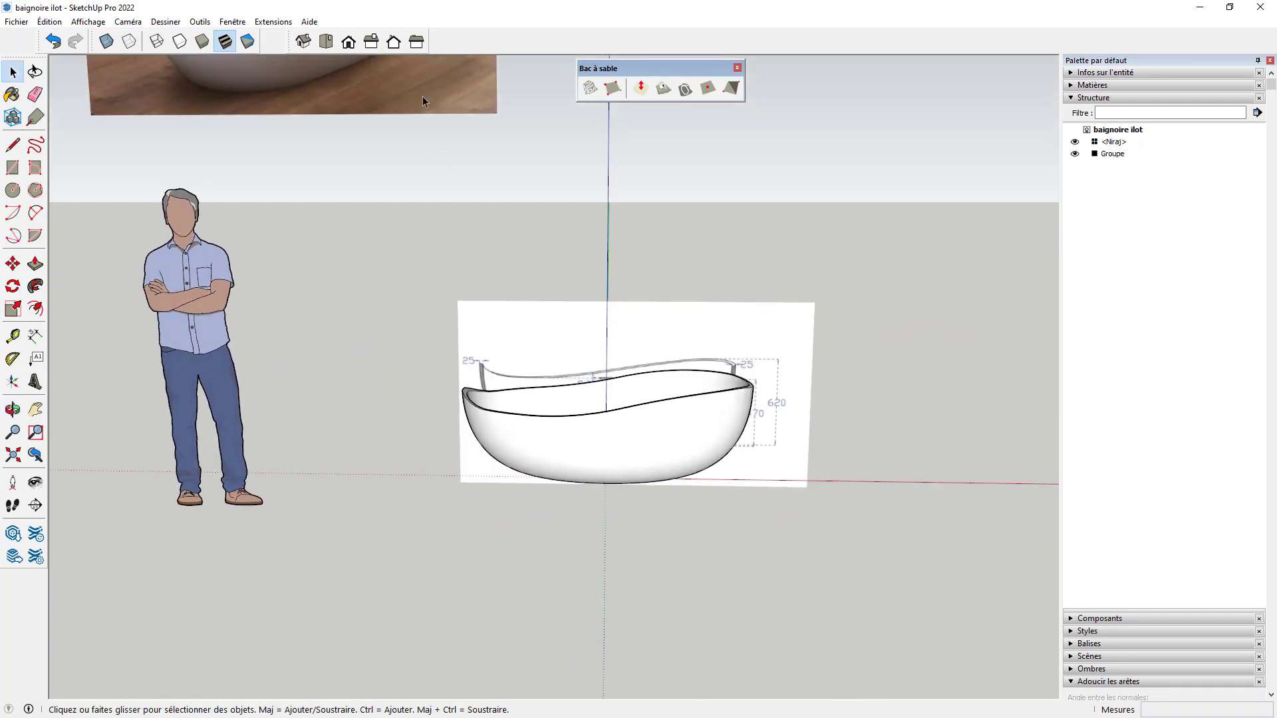
scroll(547, 504, "down", 3)
left_click(489, 303)
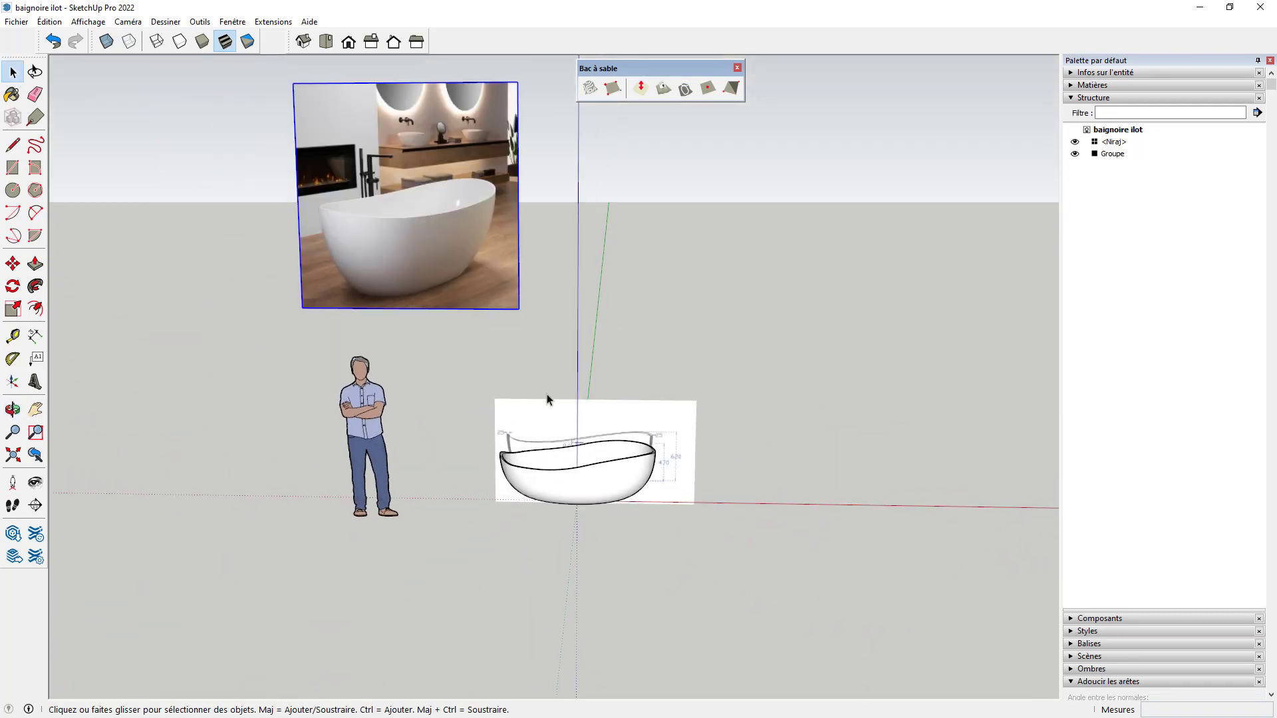
left_click(349, 42)
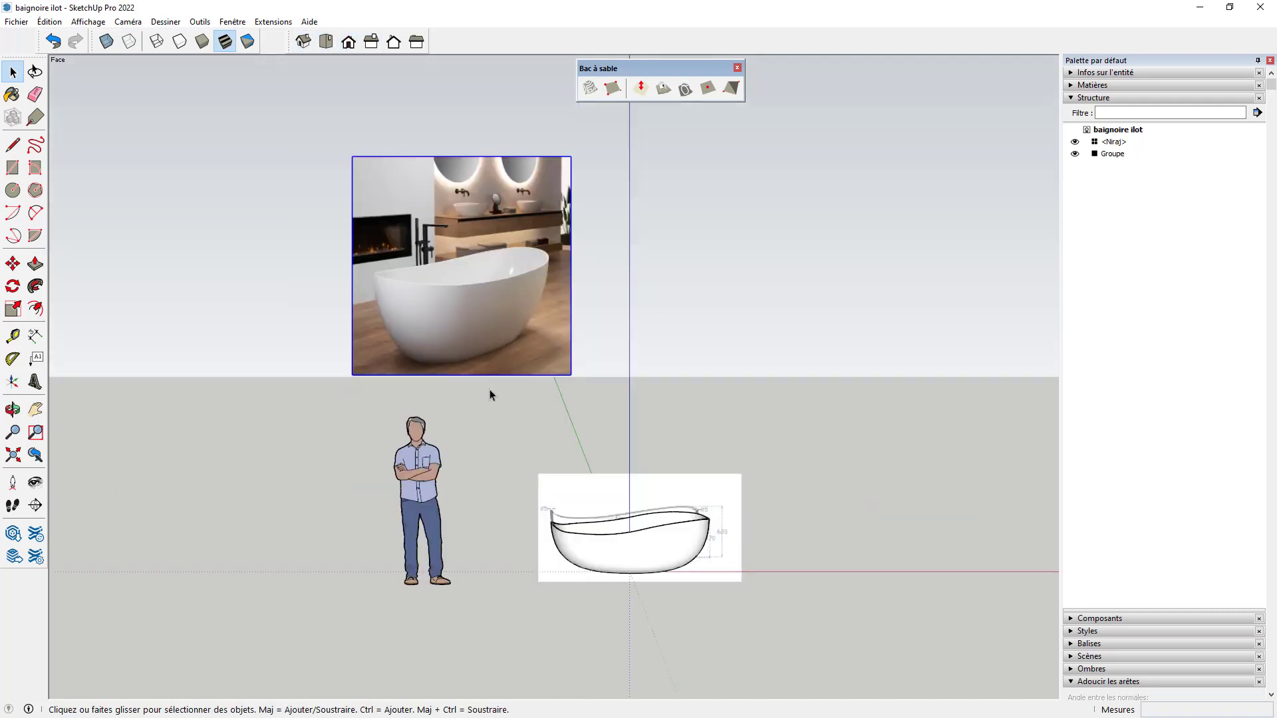
left_click(688, 598)
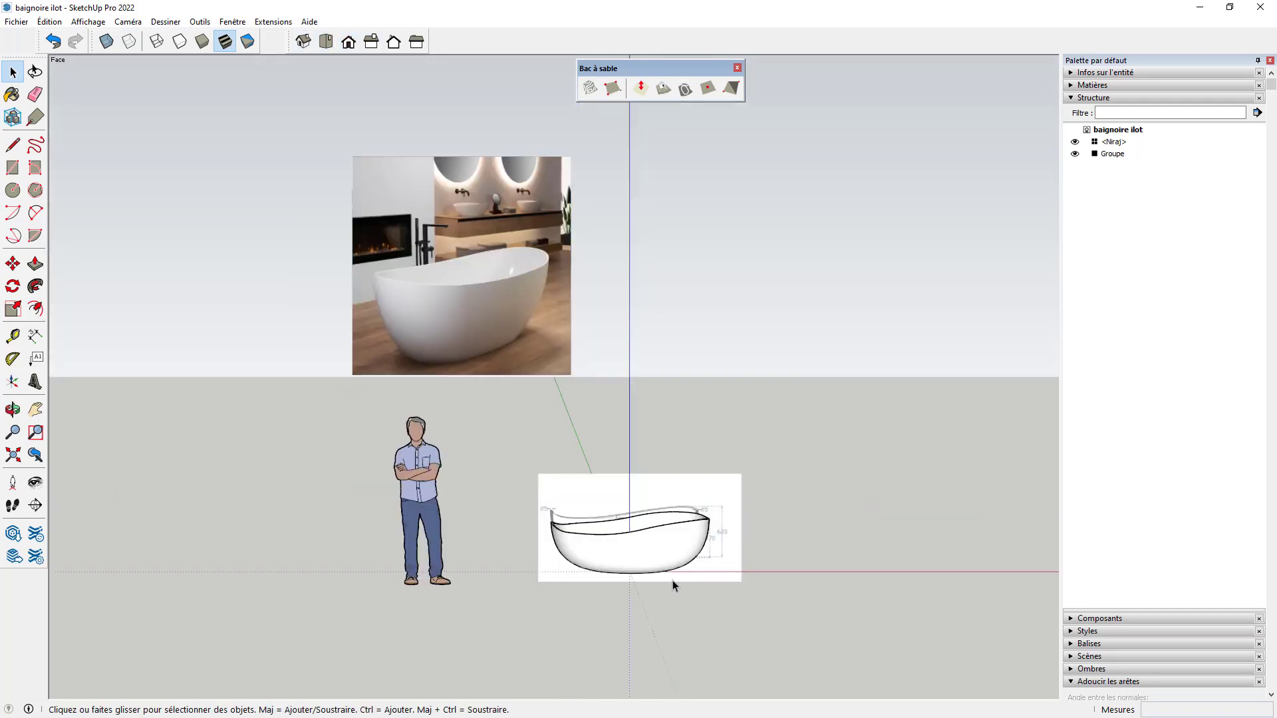
Stretch the tub group slightly taller with the Scale tool.
left_click(677, 580)
middle_click_drag(724, 587, 79, 431)
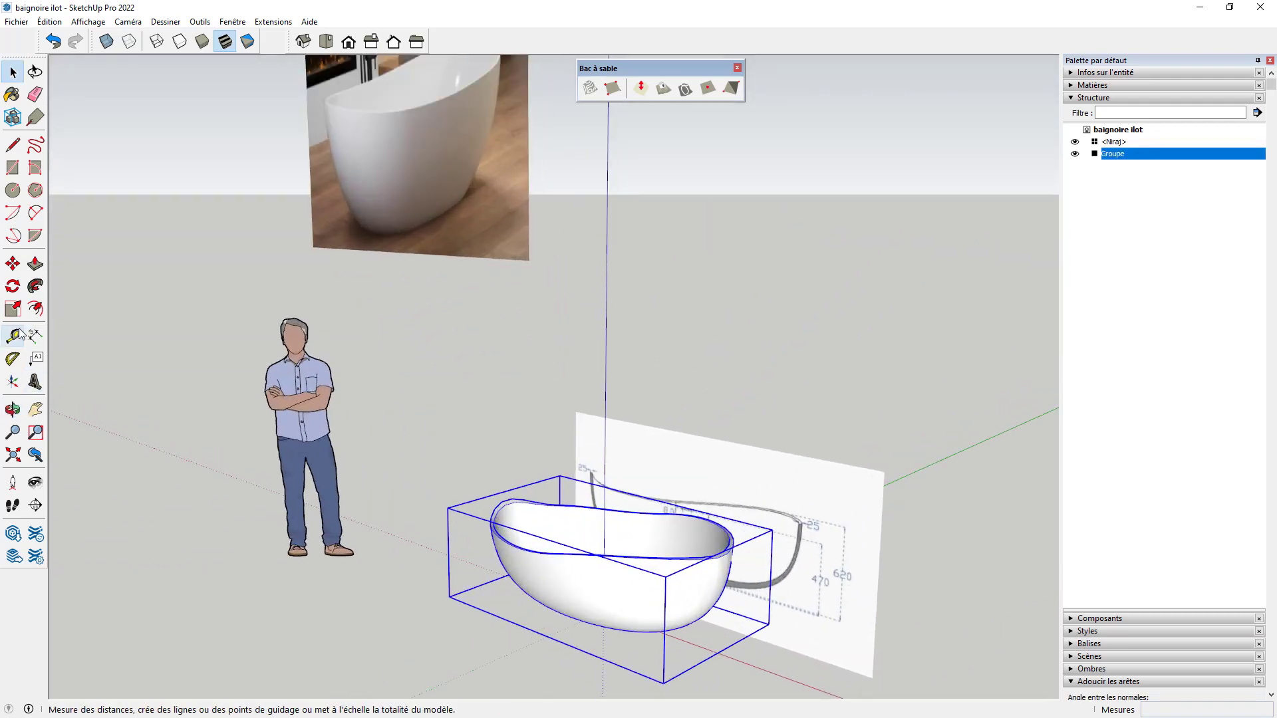
left_click(12, 308)
left_click_drag(604, 518, 604, 498)
middle_click_drag(590, 550, 805, 459)
scroll(782, 498, "down", 3)
key("space")
Delete the reference photo and the section drawing image from the model.
left_click(598, 269)
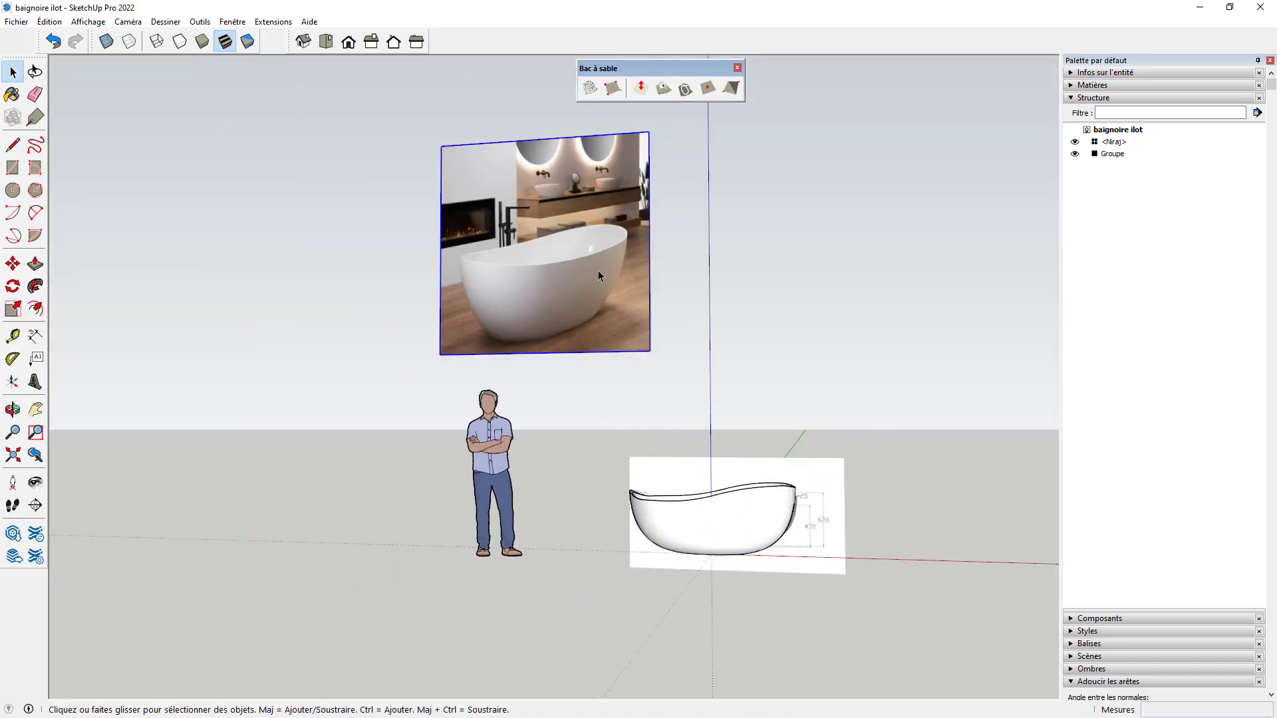
key("Delete")
left_click(844, 549)
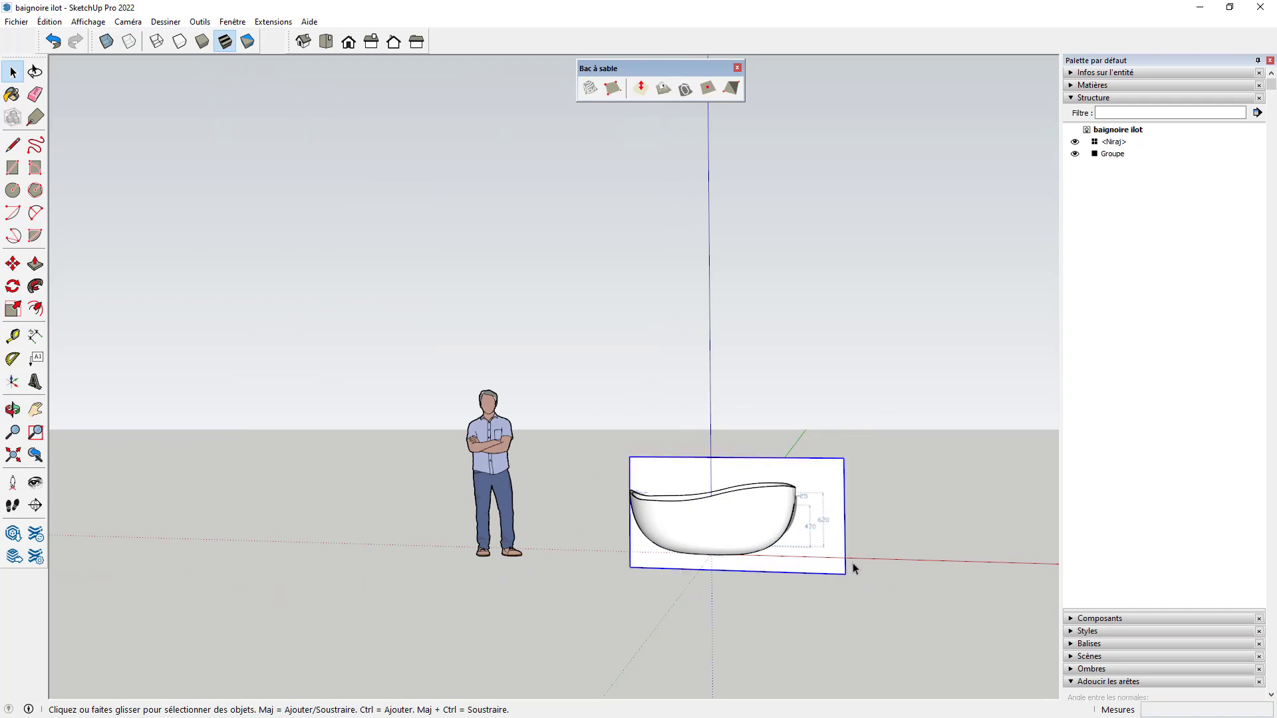
key("Delete")
Draw a rectangular floor of about 755 by 511 cm beneath the tub and the standing figure.
middle_click_drag(581, 456, 290, 421)
left_click(13, 166)
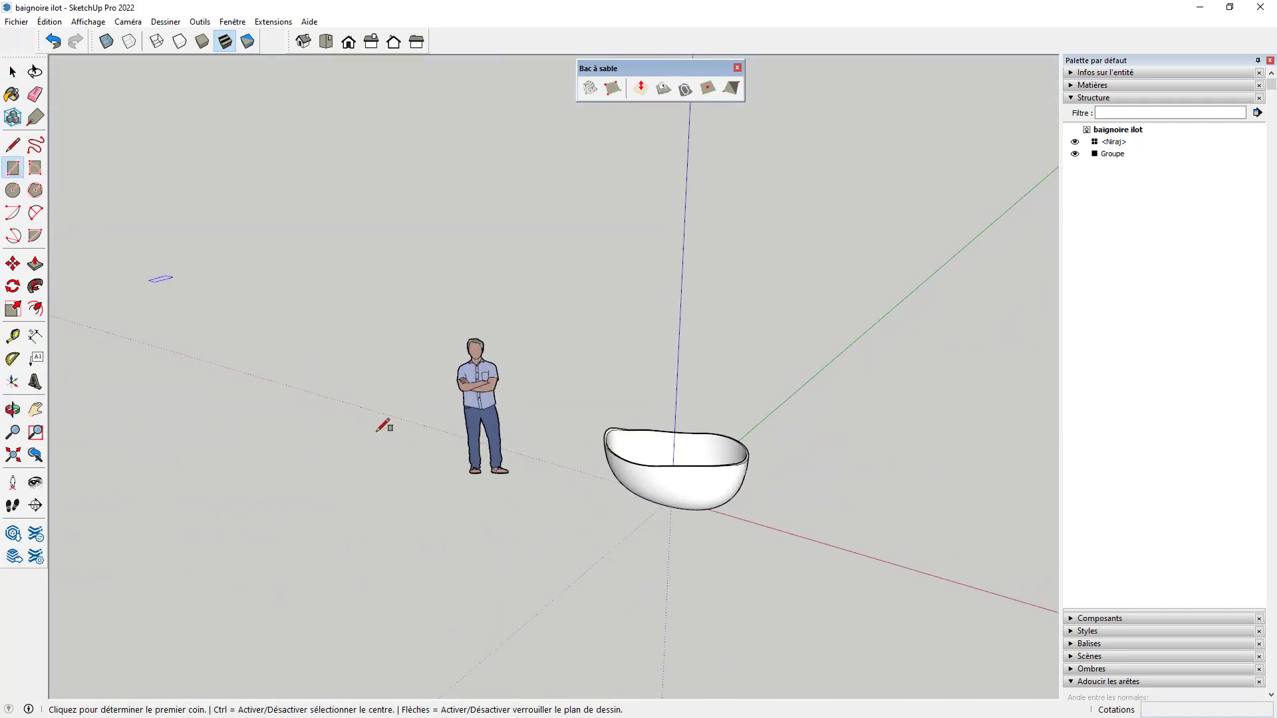
left_click(244, 475)
left_click(971, 471)
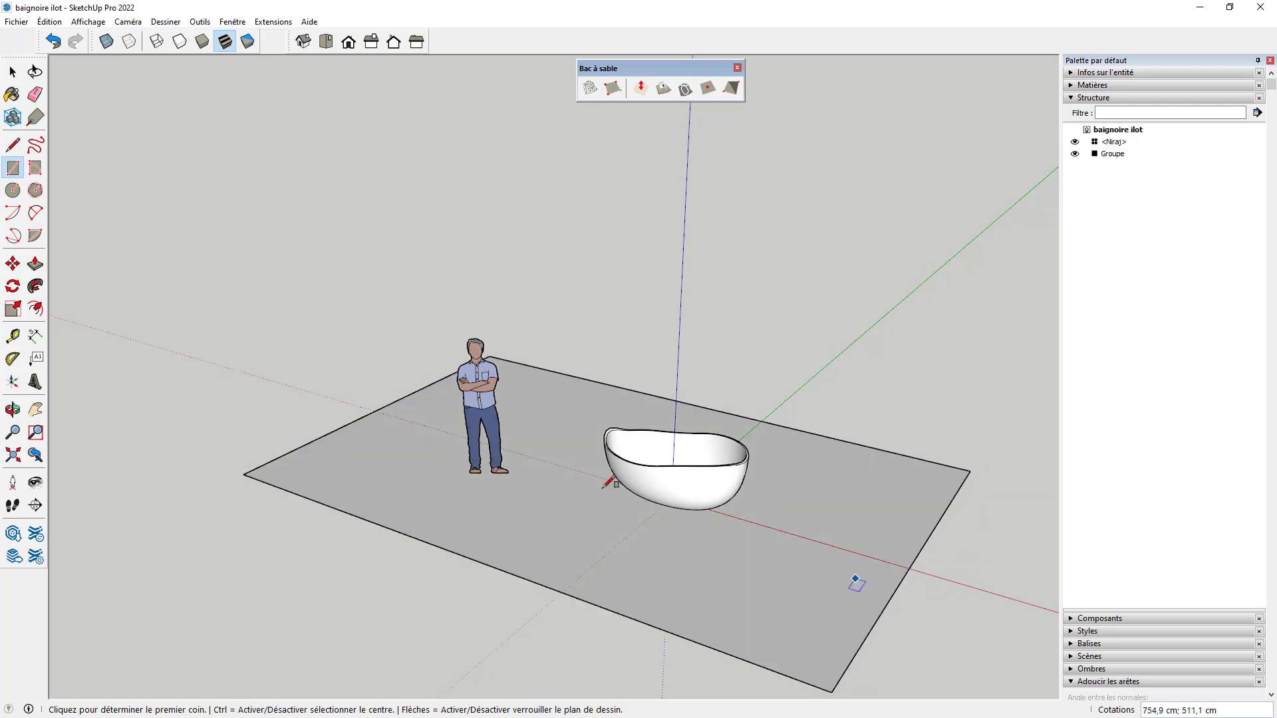
Paint the floor rectangle with the wood material "Plancher en bois foncé".
left_click(12, 94)
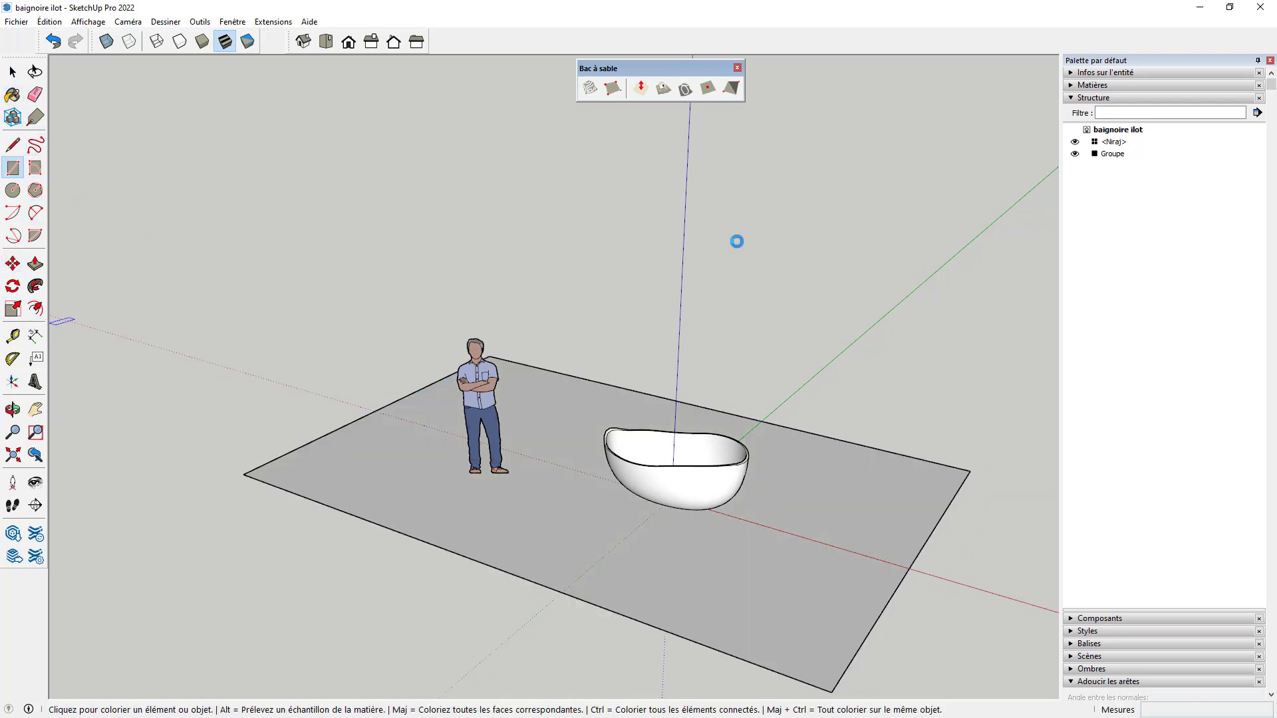
left_click(1151, 194)
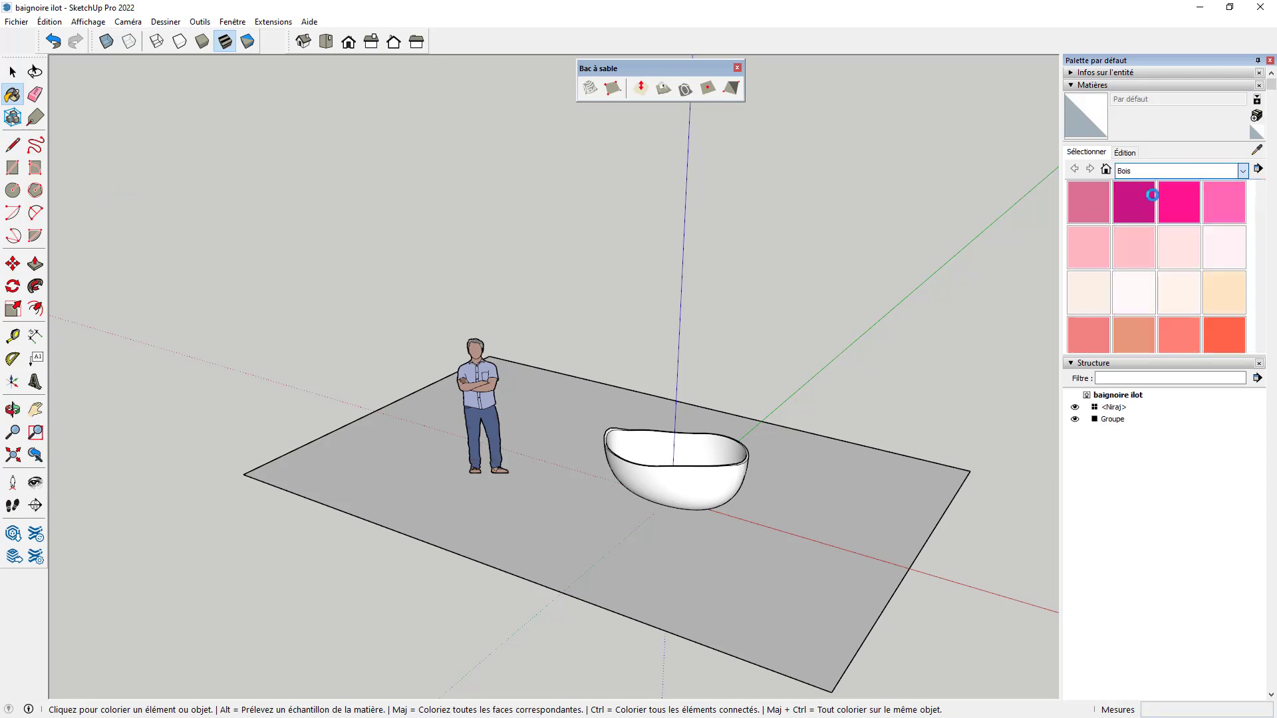
left_click(1164, 303)
left_click(837, 514)
scroll(749, 485, "up", 5)
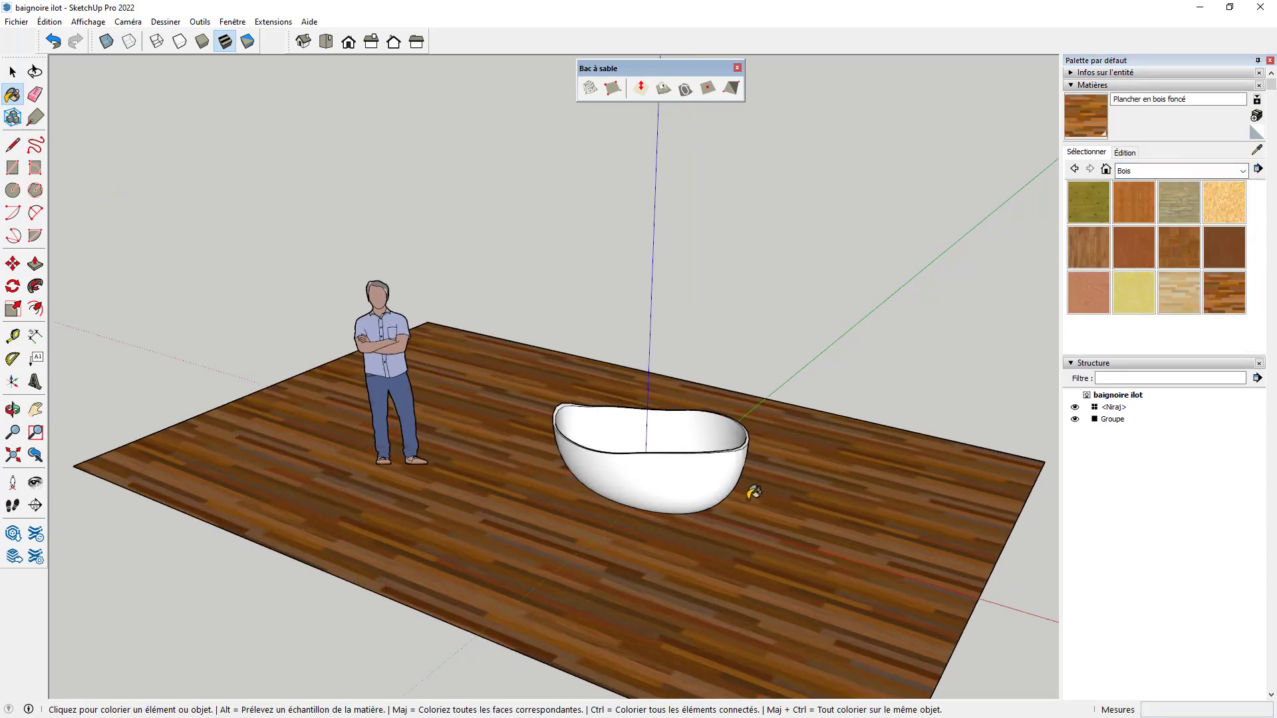
left_click(17, 22)
left_click(100, 246)
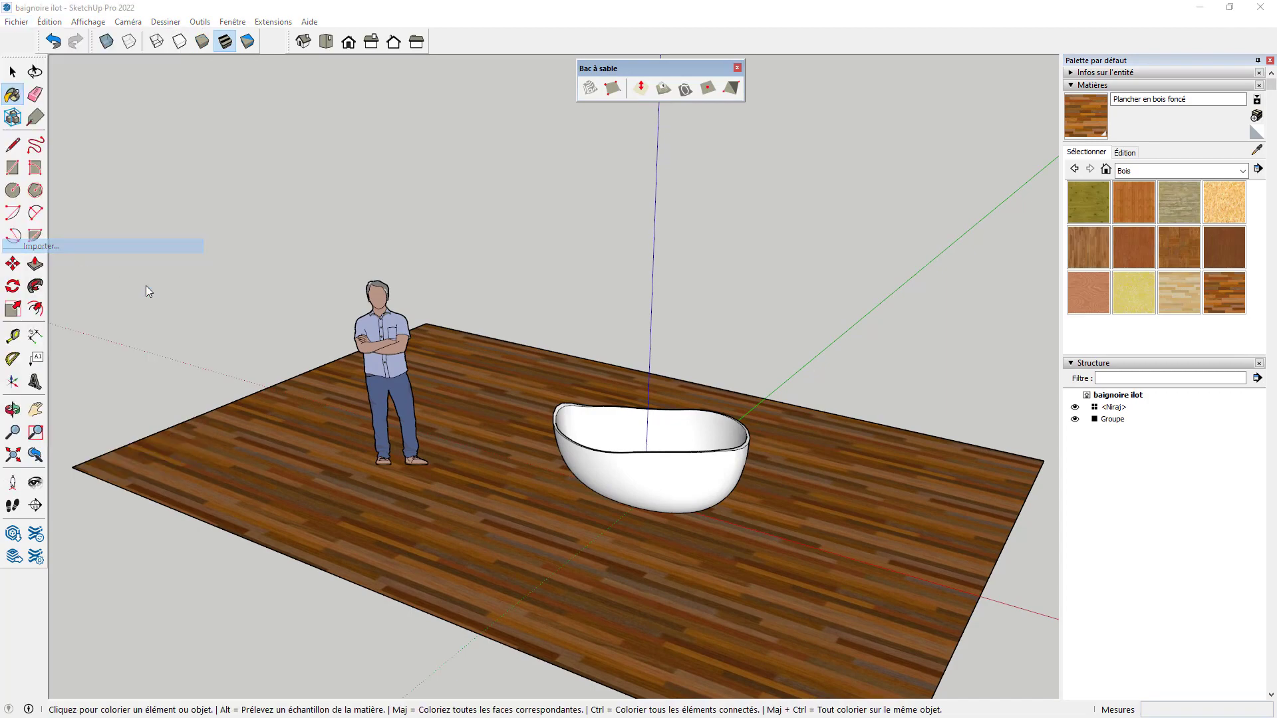
left_click(1034, 199)
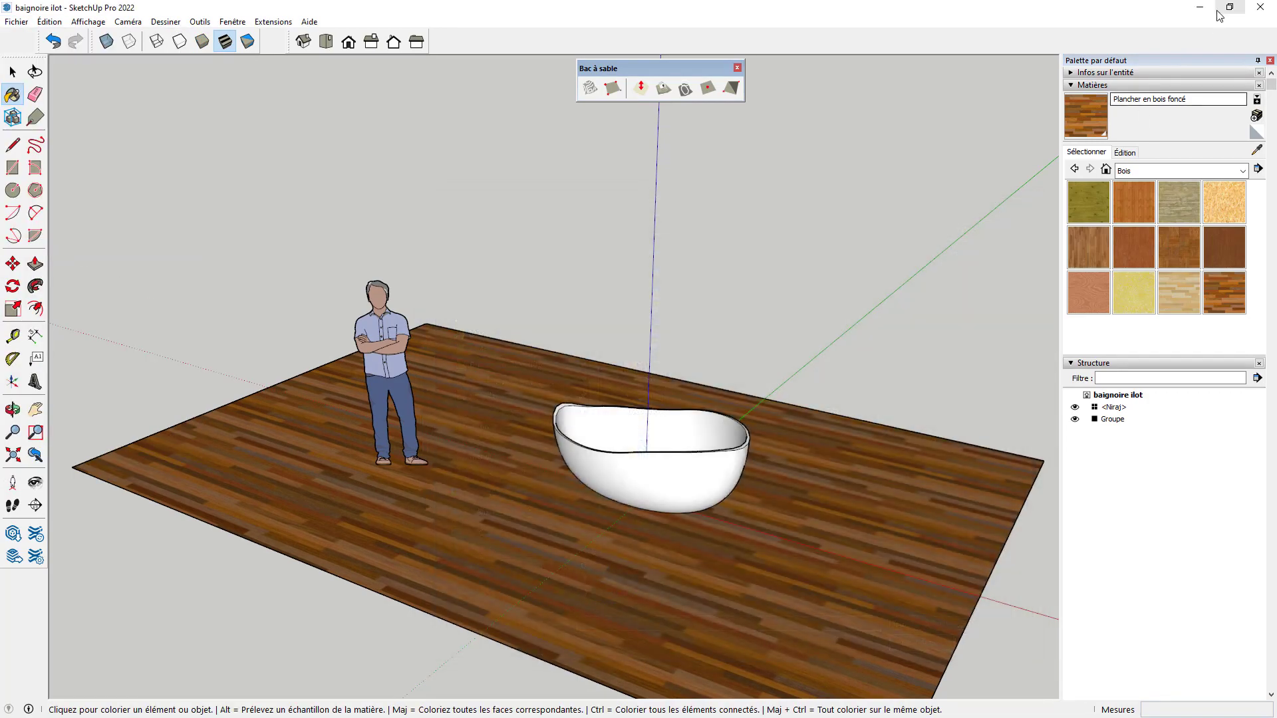
Insert the "robinet mitigeur baignoire ilot" model from its folder onto the floor near the tub and close the folder.
left_click(1229, 8)
mouse_move(83, 308)
left_mouse_down()
mouse_move(70, 220)
mouse_move(66, 405)
left_mouse_up()
mouse_move(732, 631)
left_mouse_down()
mouse_move(613, 372)
mouse_move(501, 377)
left_mouse_up()
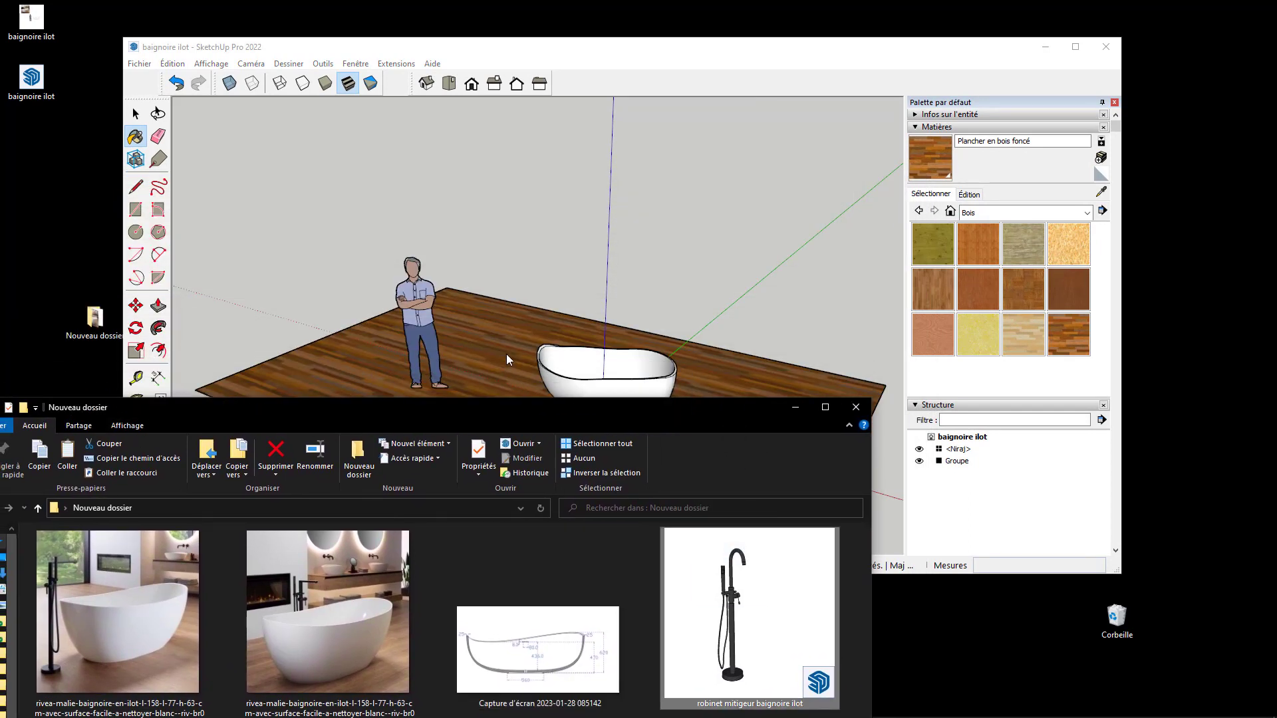
left_click_drag(636, 297, 629, 313)
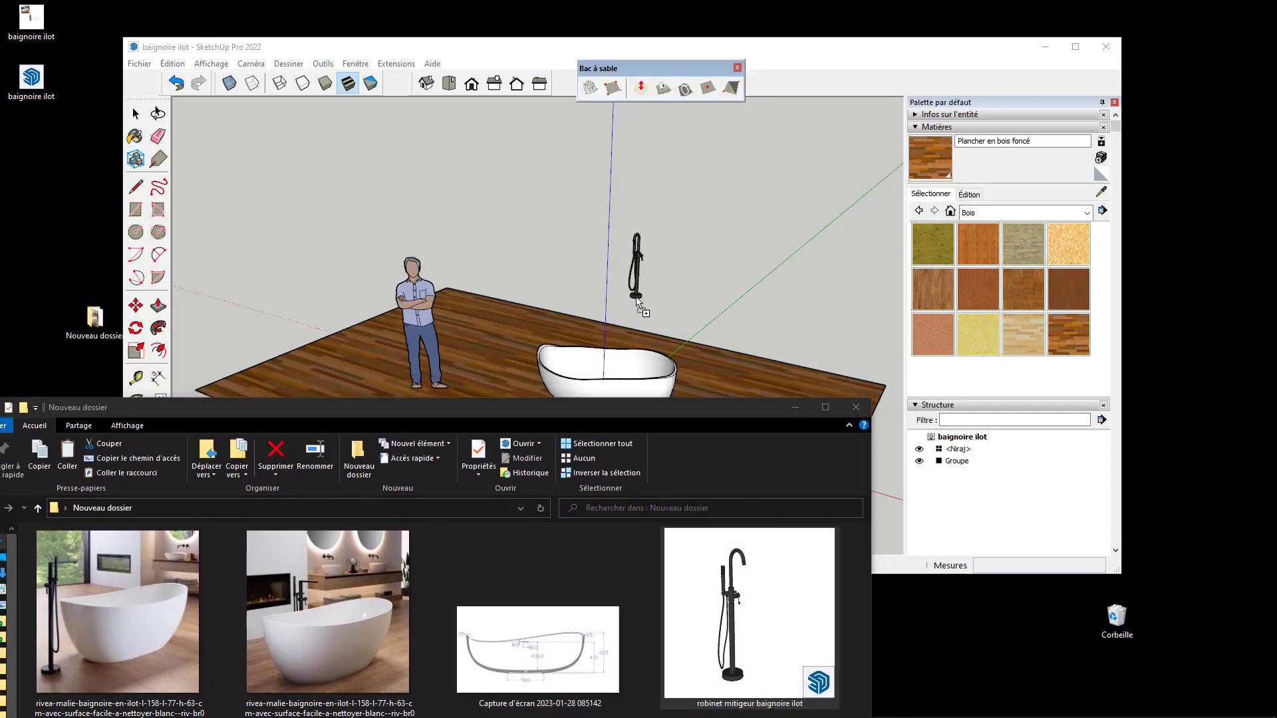
left_click(600, 334)
left_click(857, 407)
Move the freestanding faucet about 199 cm so it stands right beside the tub's long side.
middle_click_drag(661, 371, 550, 418)
scroll(550, 417, "up", 2)
left_click(705, 383)
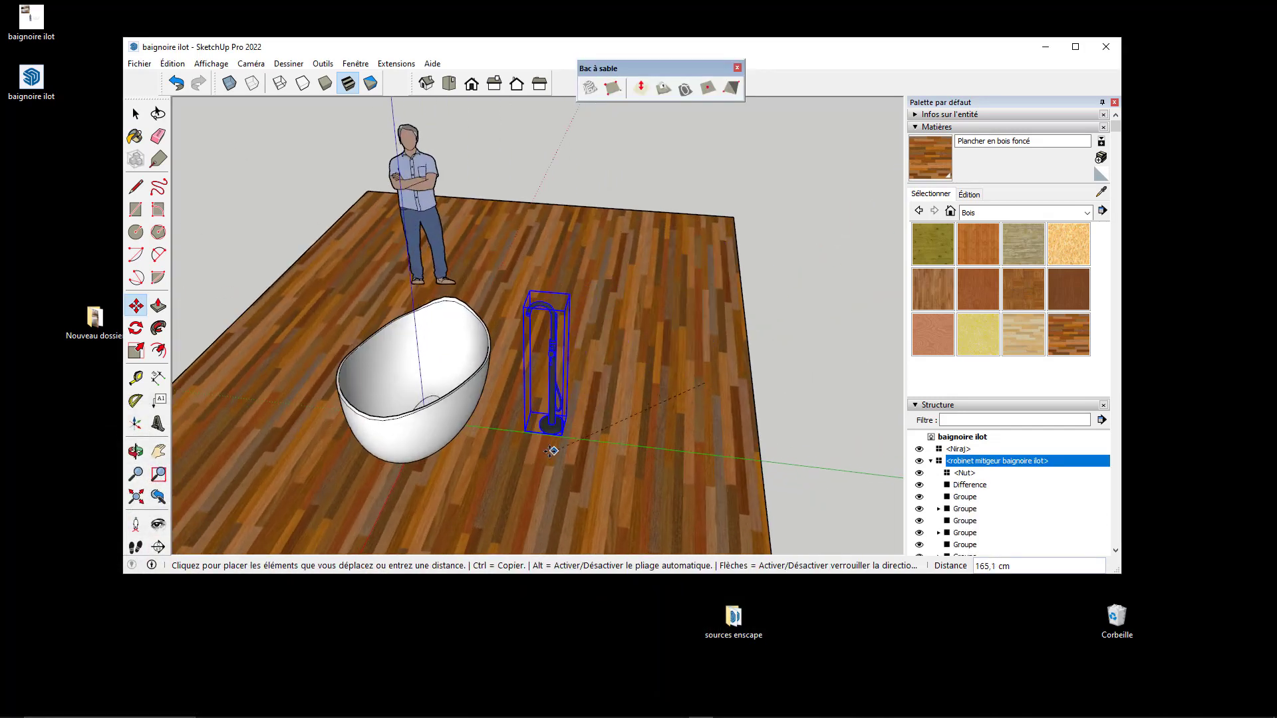
left_click(508, 454)
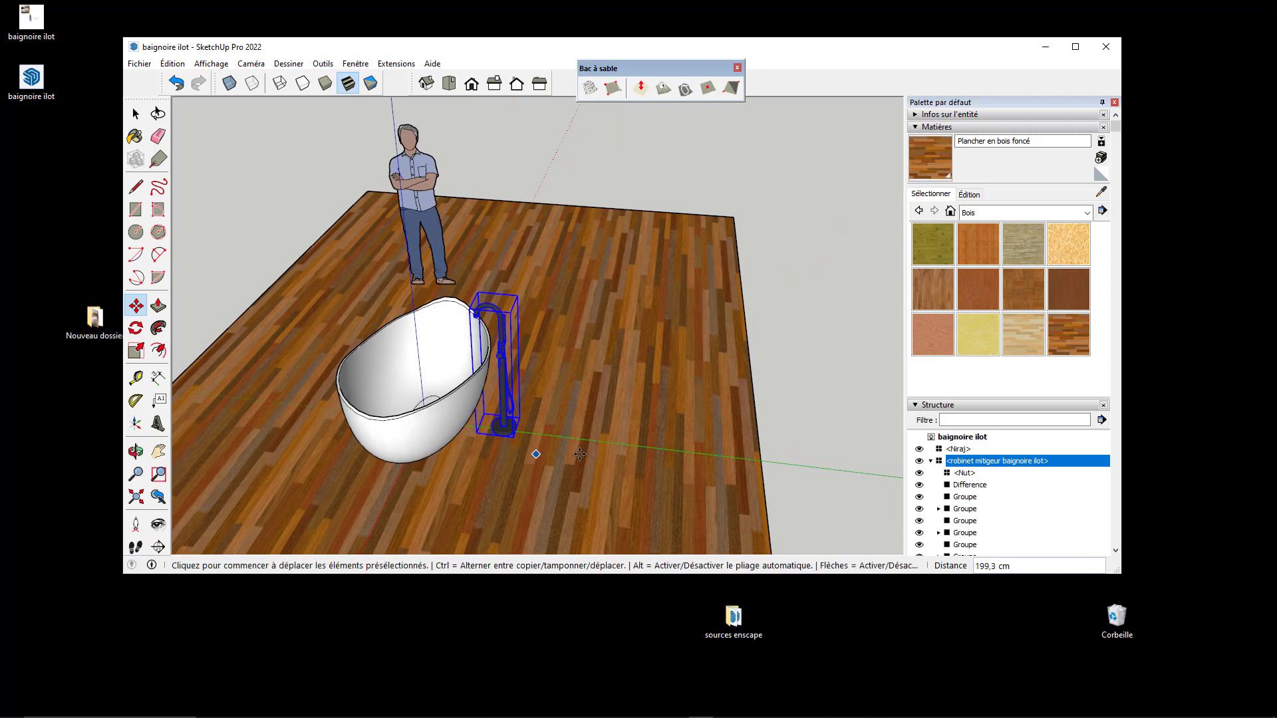
key("space")
left_click(841, 399)
Draw a rectangle of about 580 by 131 cm along the floor's short edge behind the figure, overrunning the rear corner.
scroll(570, 393, "down", 3)
middle_click_drag(570, 393, 622, 437)
key("r")
scroll(620, 340, "down", 2)
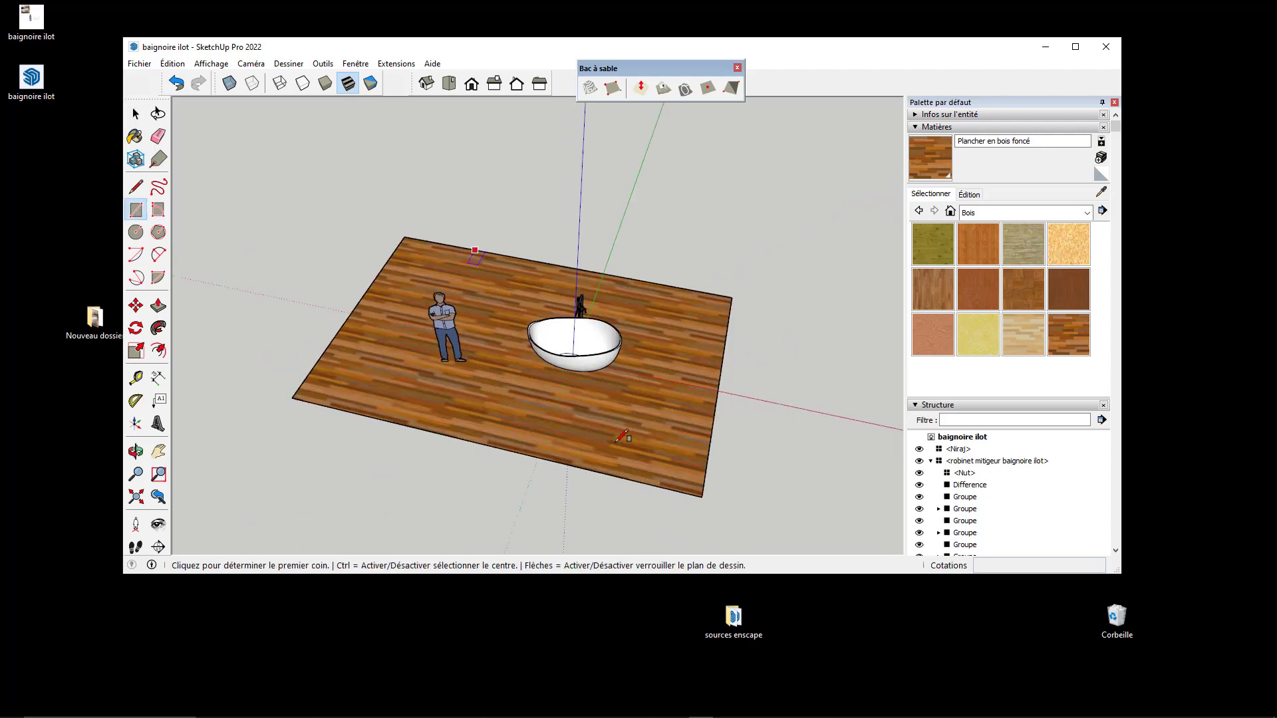
left_click(293, 397)
left_click(369, 210)
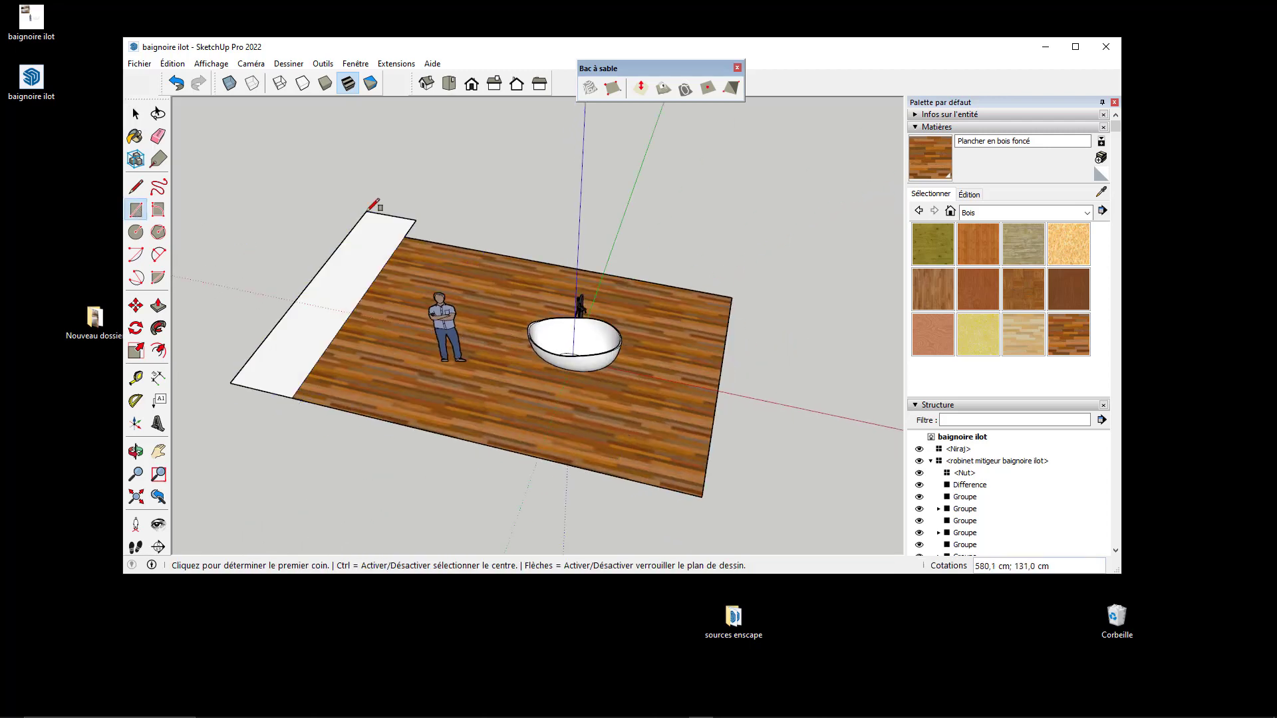
Extrude the rectangle into a wall block 260 cm high.
key("p")
left_click_drag(308, 344, 313, 238)
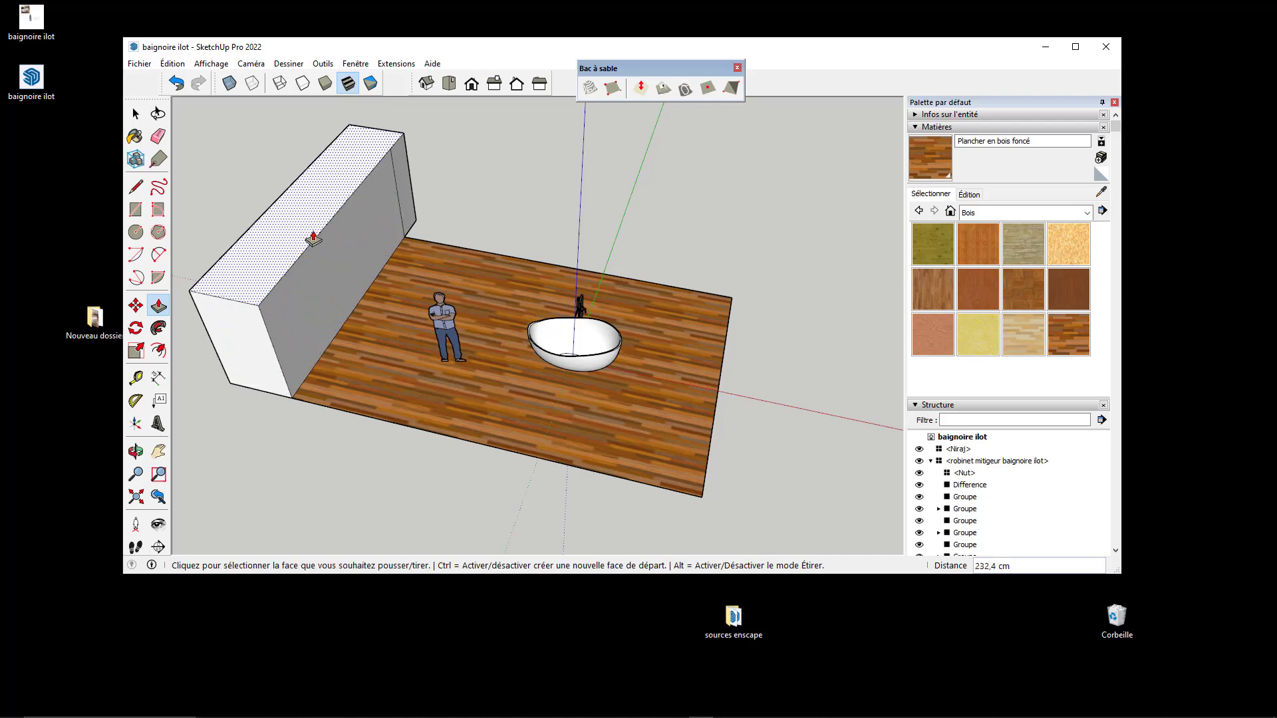
key("Return")
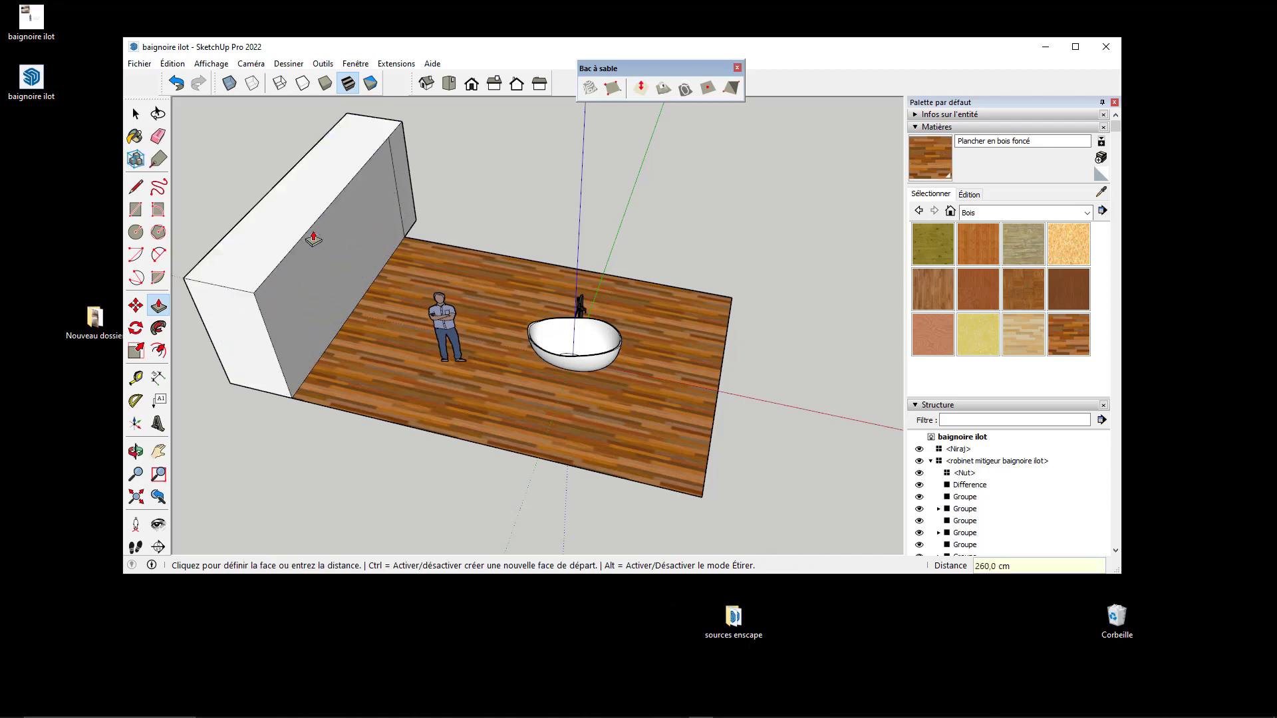
Thin the wall block by pushing its outer long face inward with Push/Pull.
scroll(428, 247, "down", 2)
middle_click_drag(428, 247, 759, 253)
left_click(456, 383)
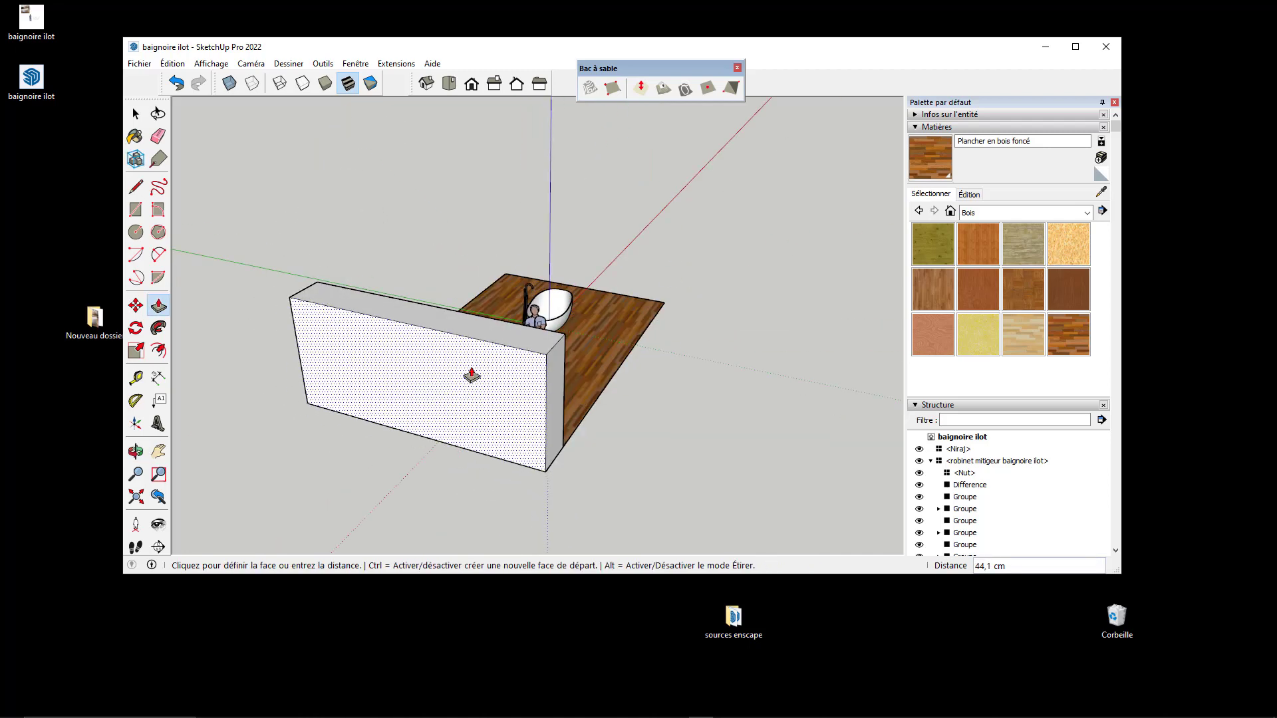
left_click(474, 373)
Extend the wall along the floor's rear edge and about 511 cm along the opposite short side, enclosing the room on three sides.
middle_click_drag(474, 372, 825, 371)
middle_click_drag(506, 376, 797, 404)
scroll(735, 410, "up", 1)
left_click(707, 412)
scroll(698, 409, "down", 3)
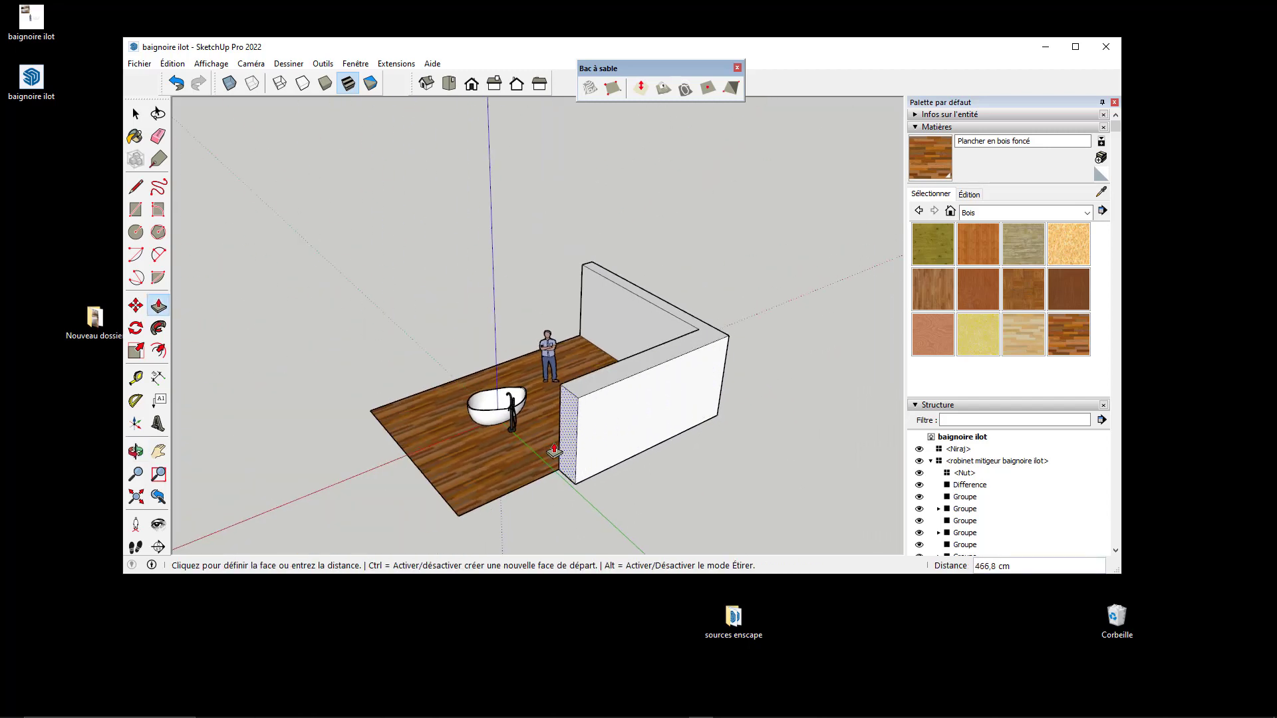
left_click(374, 414)
middle_click_drag(374, 414, 712, 416)
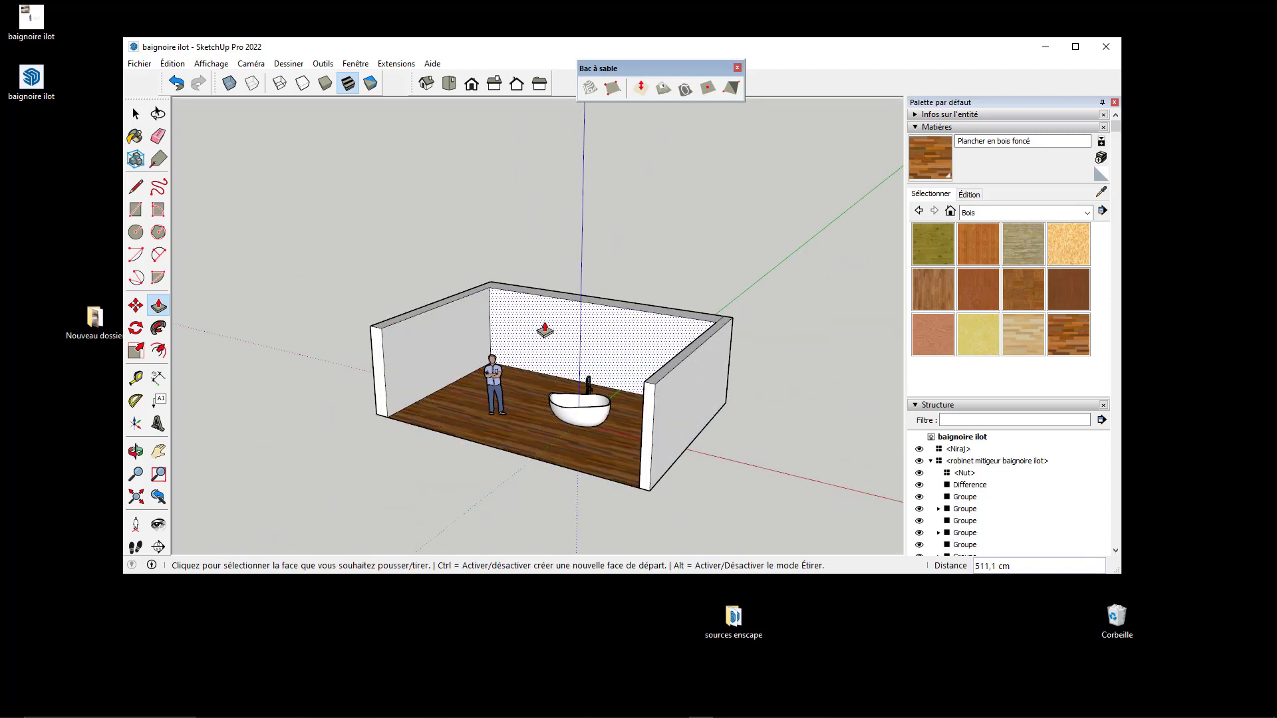
Turn on shadow display for the room scene.
scroll(547, 340, "up", 3)
scroll(548, 341, "down", 3)
middle_click_drag(551, 319, 611, 299)
scroll(597, 375, "up", 2)
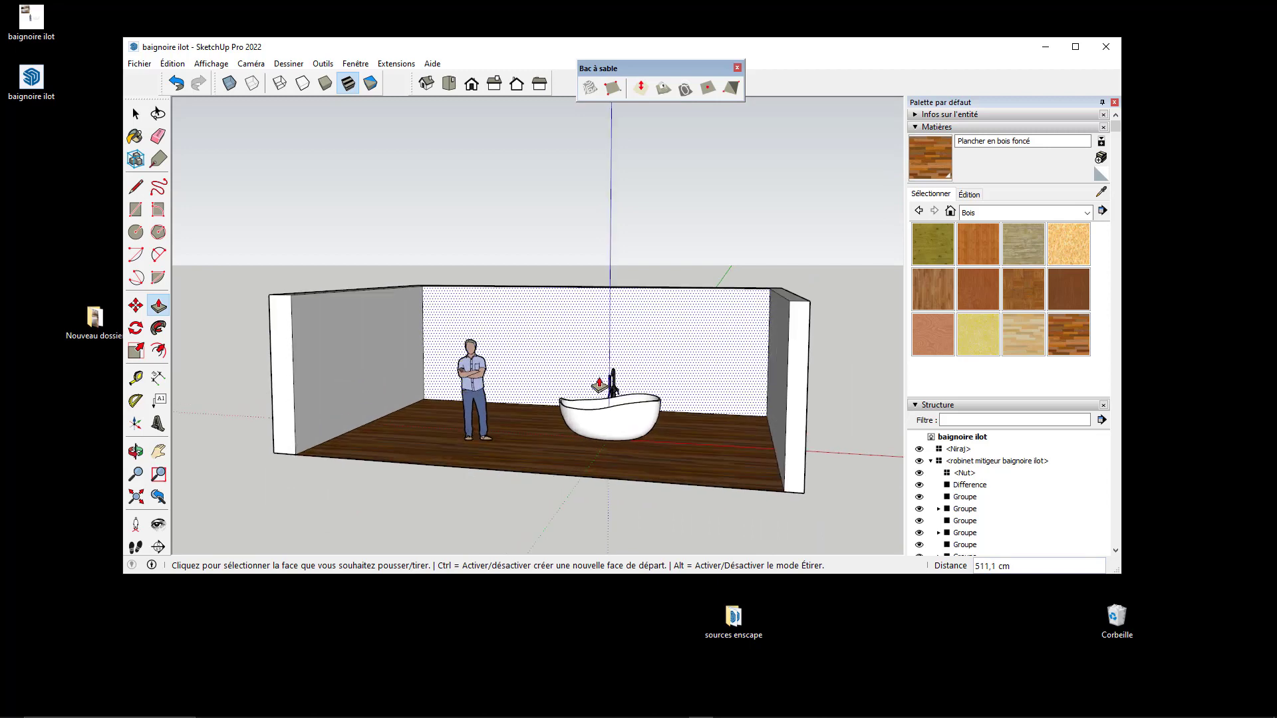
left_click(228, 64)
left_click(222, 224)
middle_click_drag(252, 245, 313, 316)
Draw an edge between the side walls' upper front inner corners to form a ceiling, and delete the face closing the front.
key("l")
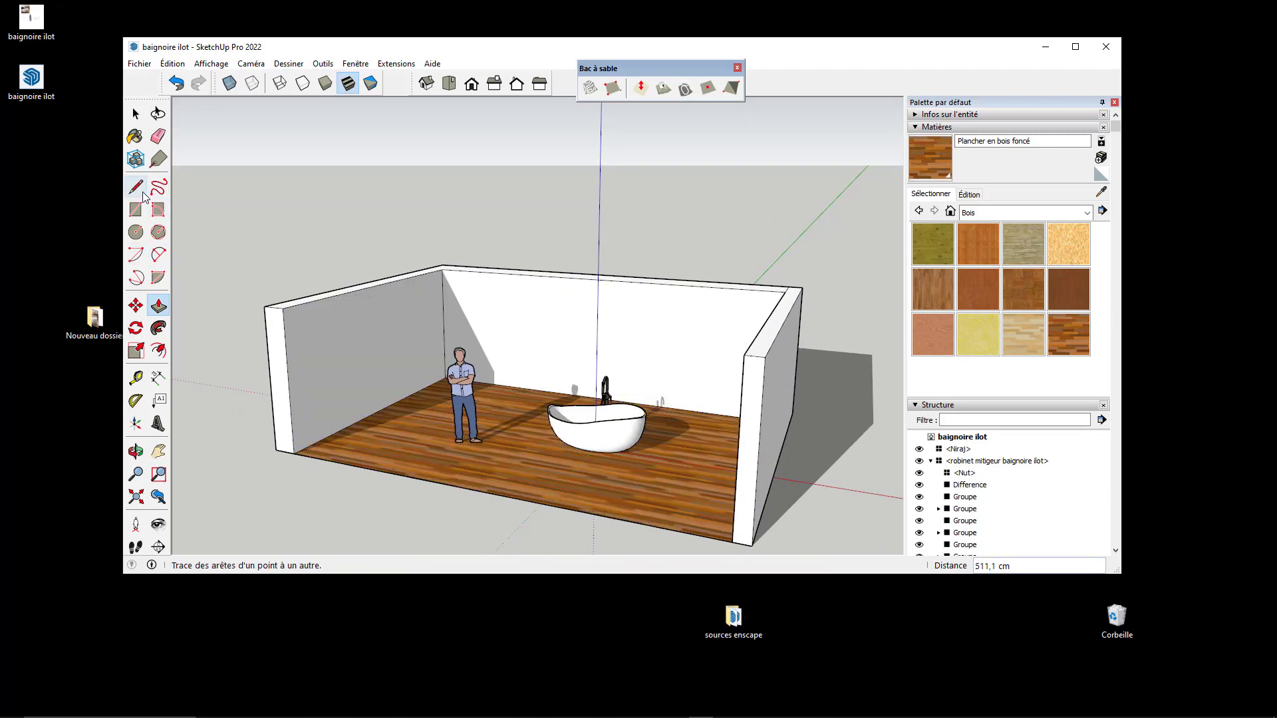
left_click(284, 308)
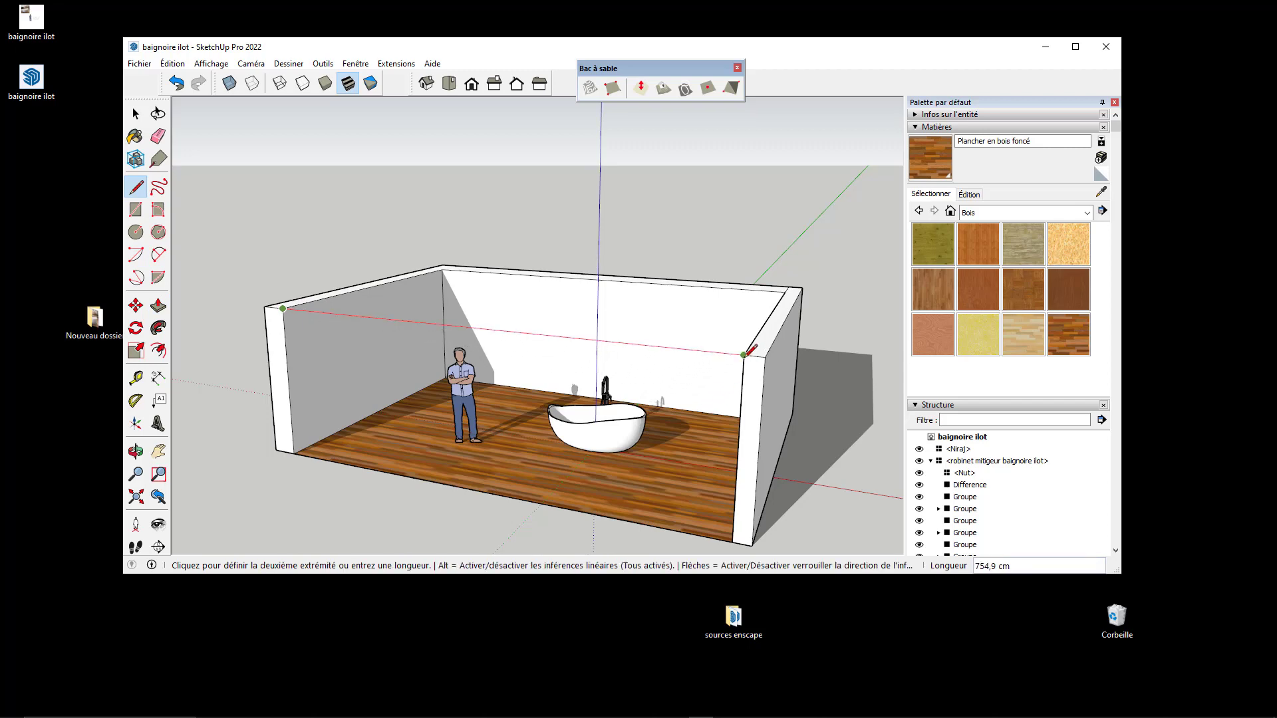
left_click(744, 357)
key("space")
left_click(695, 405)
key("Delete")
Open the tub group for editing and select all of its geometry.
middle_click_drag(664, 450, 565, 474)
scroll(661, 416, "up", 3)
scroll(588, 420, "up", 4)
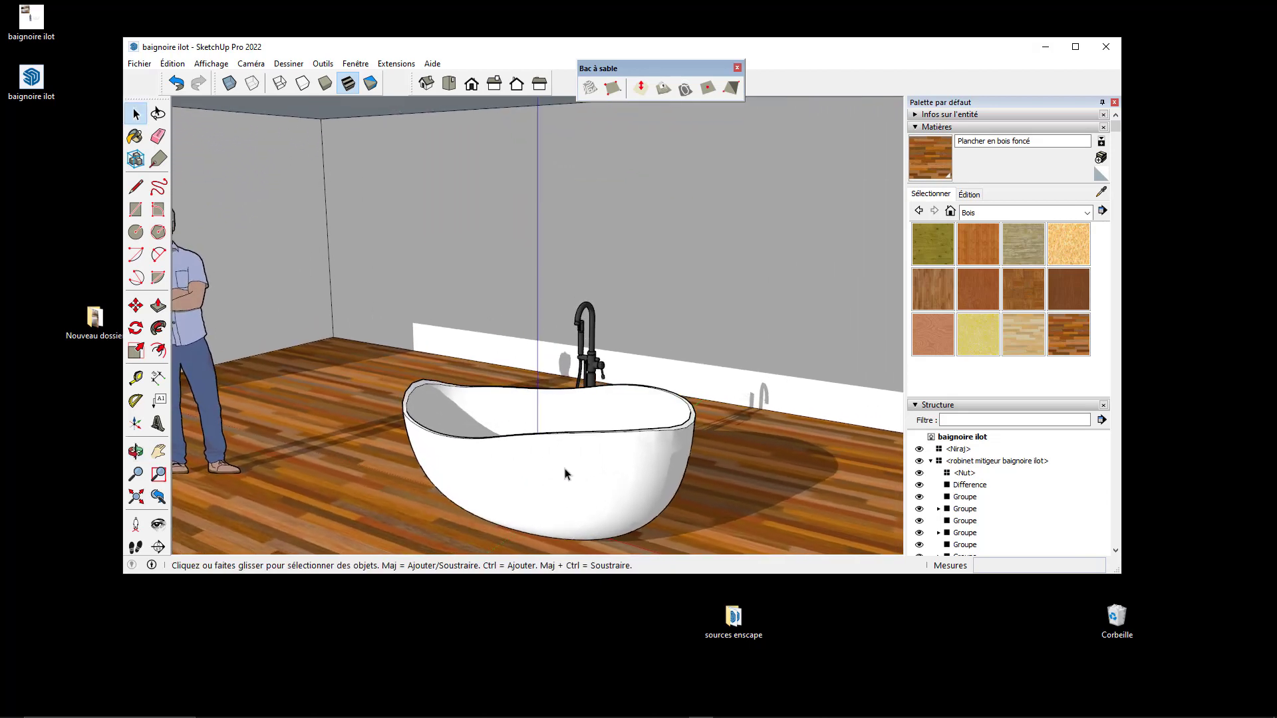
left_click(622, 429)
double_click(622, 431)
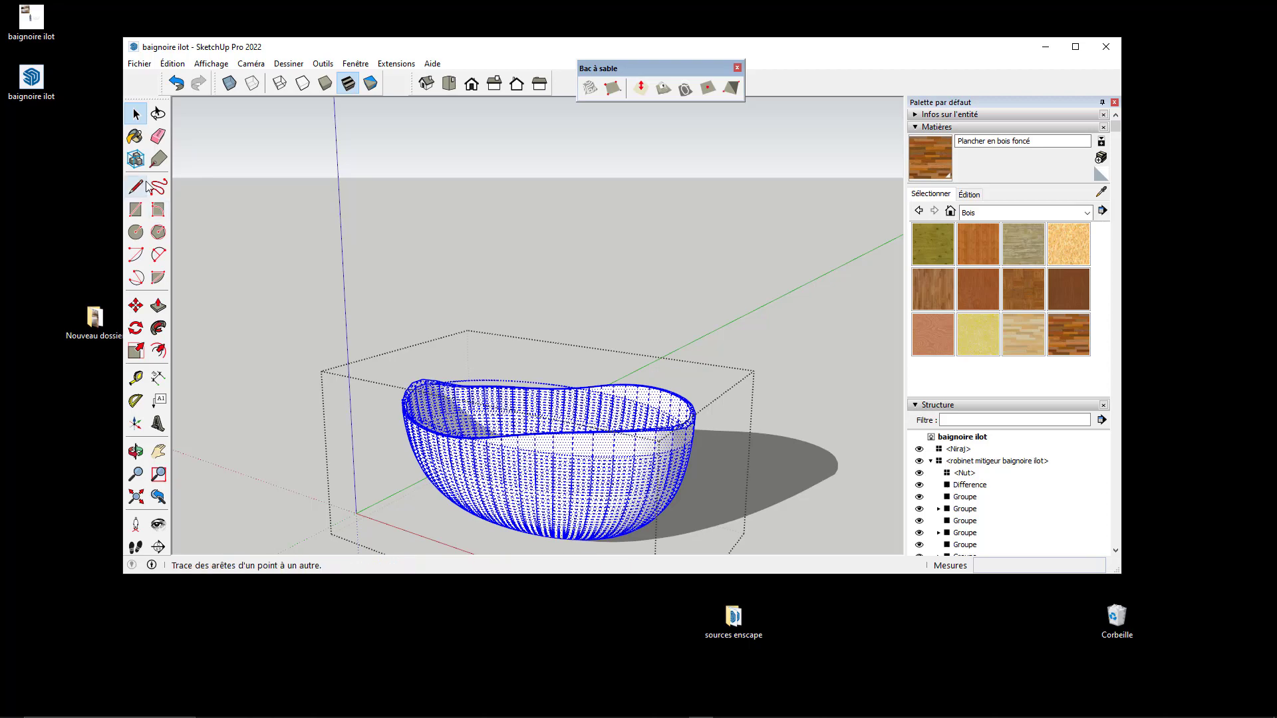
Paint all of the tub's selected geometry with the white named colour 0128_Blanc.
left_click(136, 137)
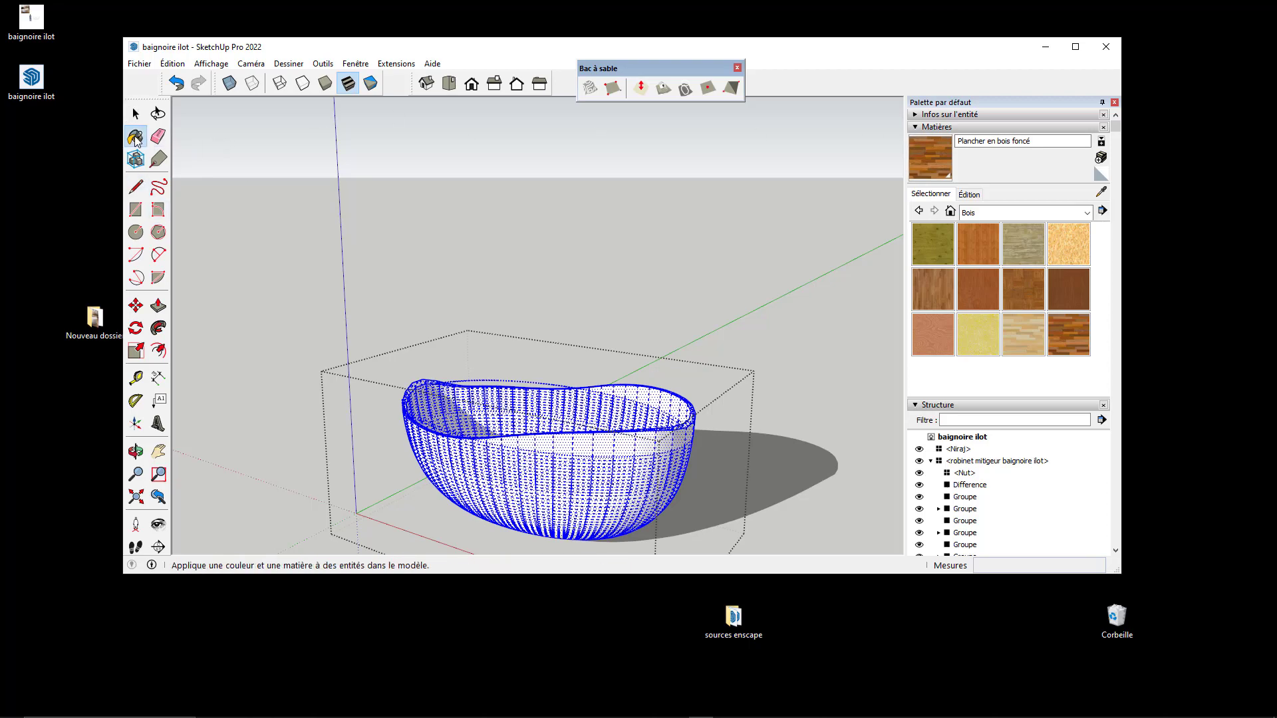
left_click(1075, 47)
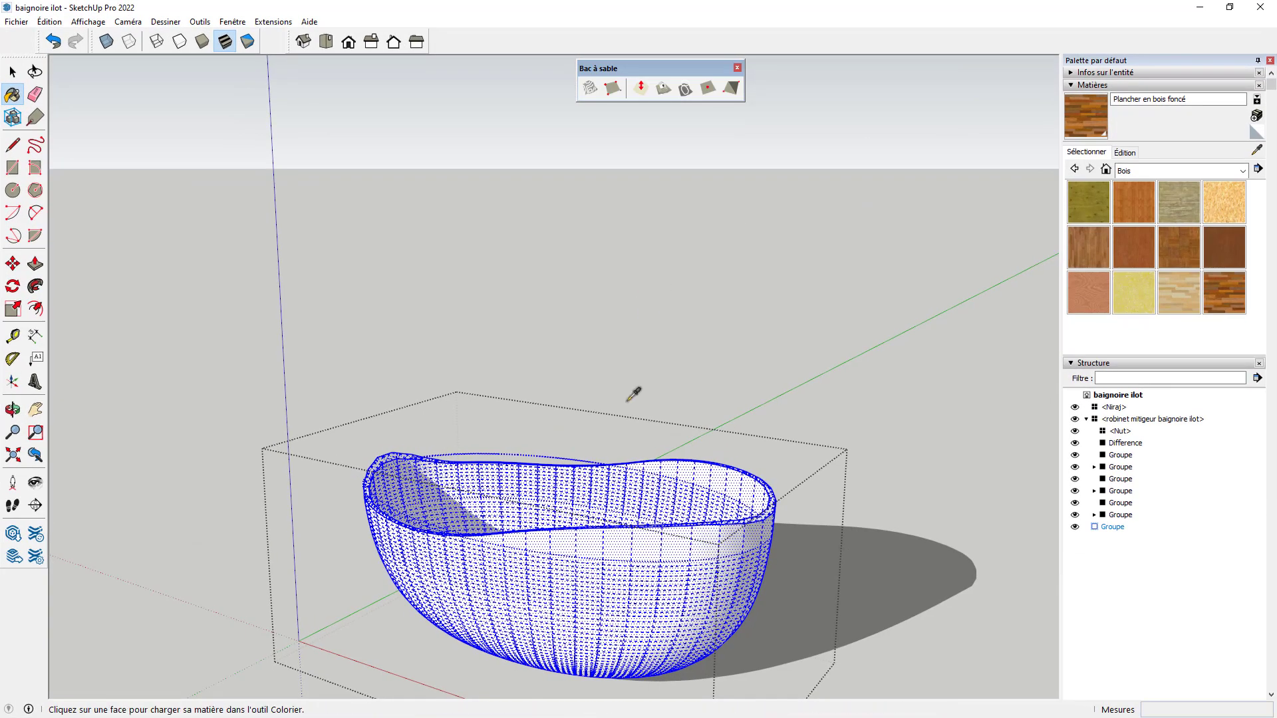
left_click(687, 468, "alt")
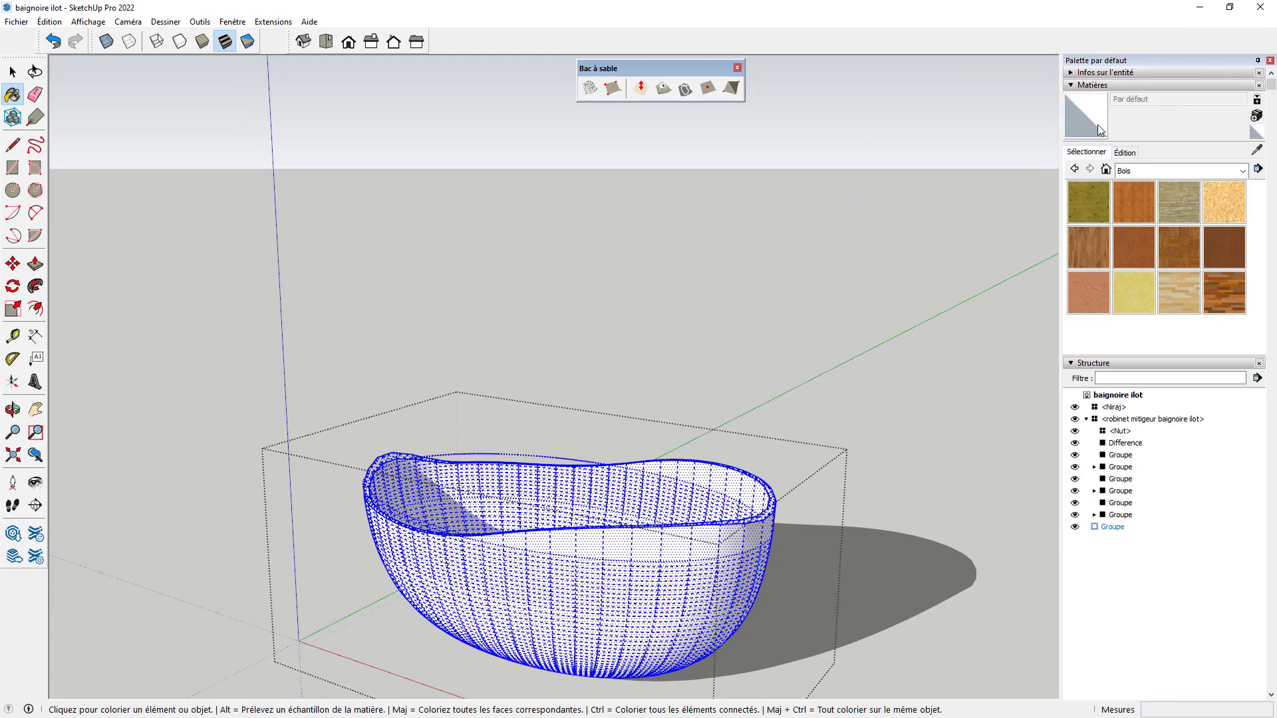
left_click(1146, 171)
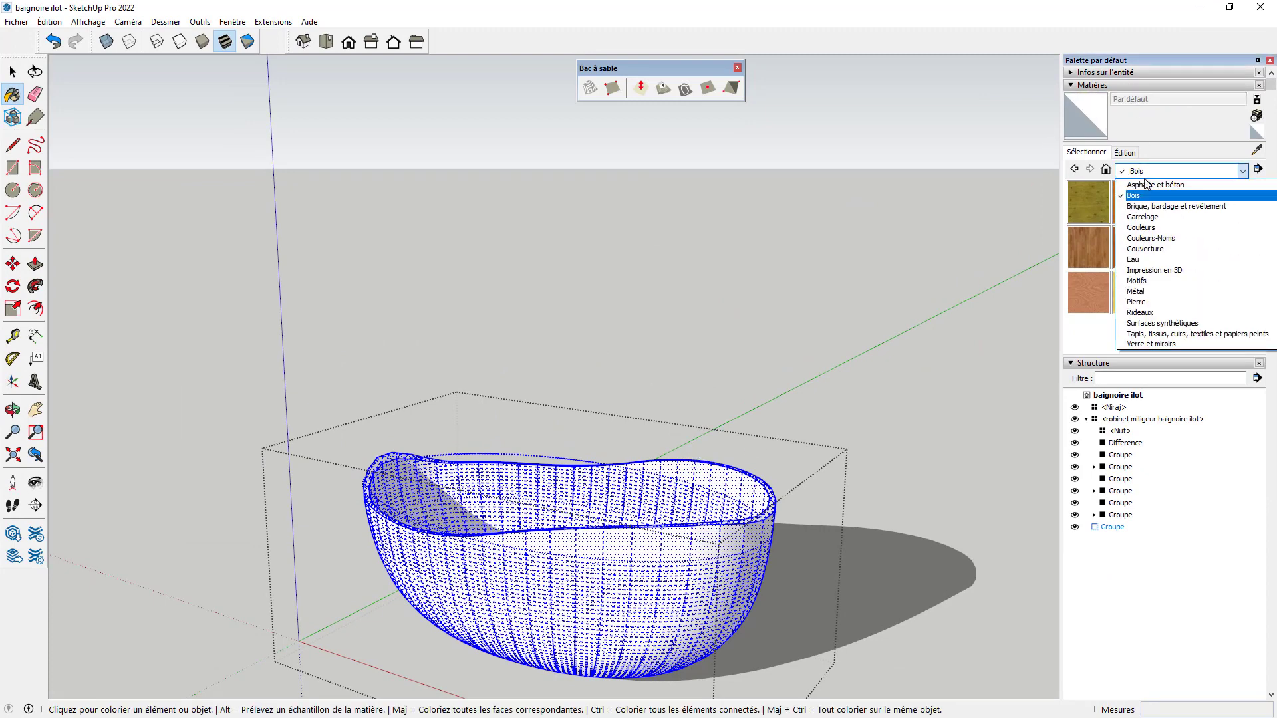
left_click(1147, 236)
left_click_drag(1262, 202, 1261, 321)
left_click(1228, 280)
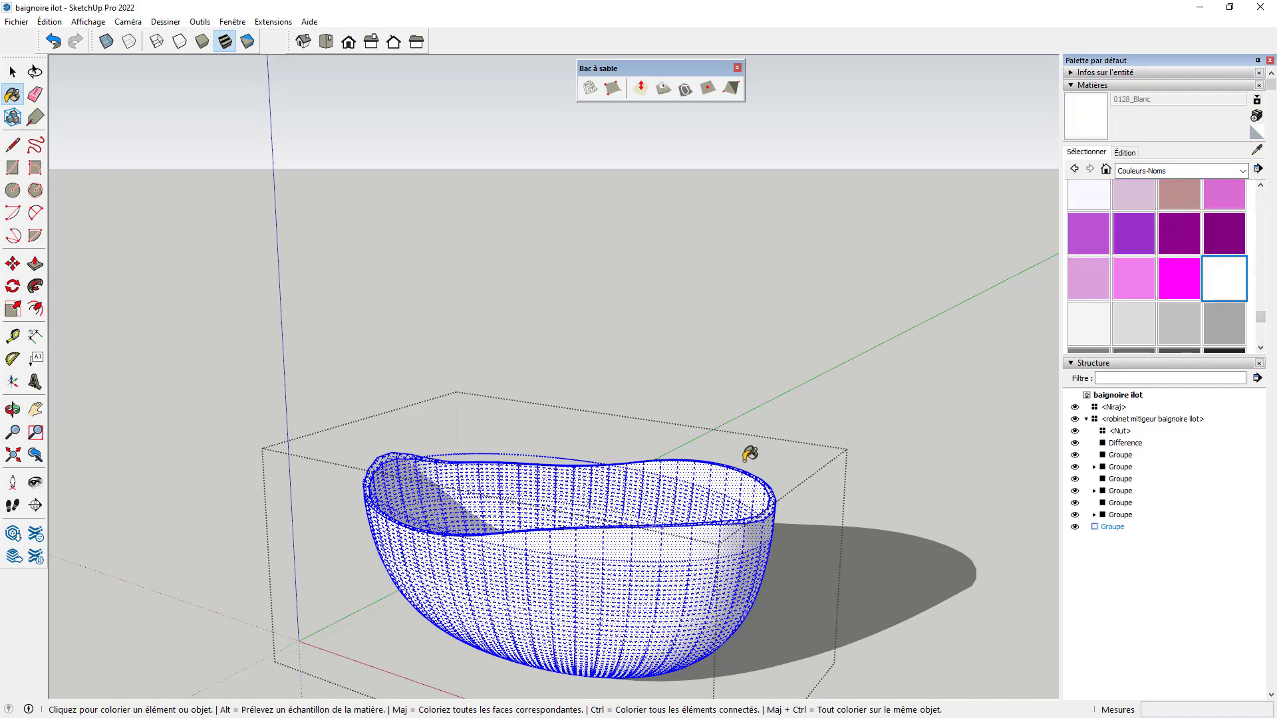
left_click(701, 470)
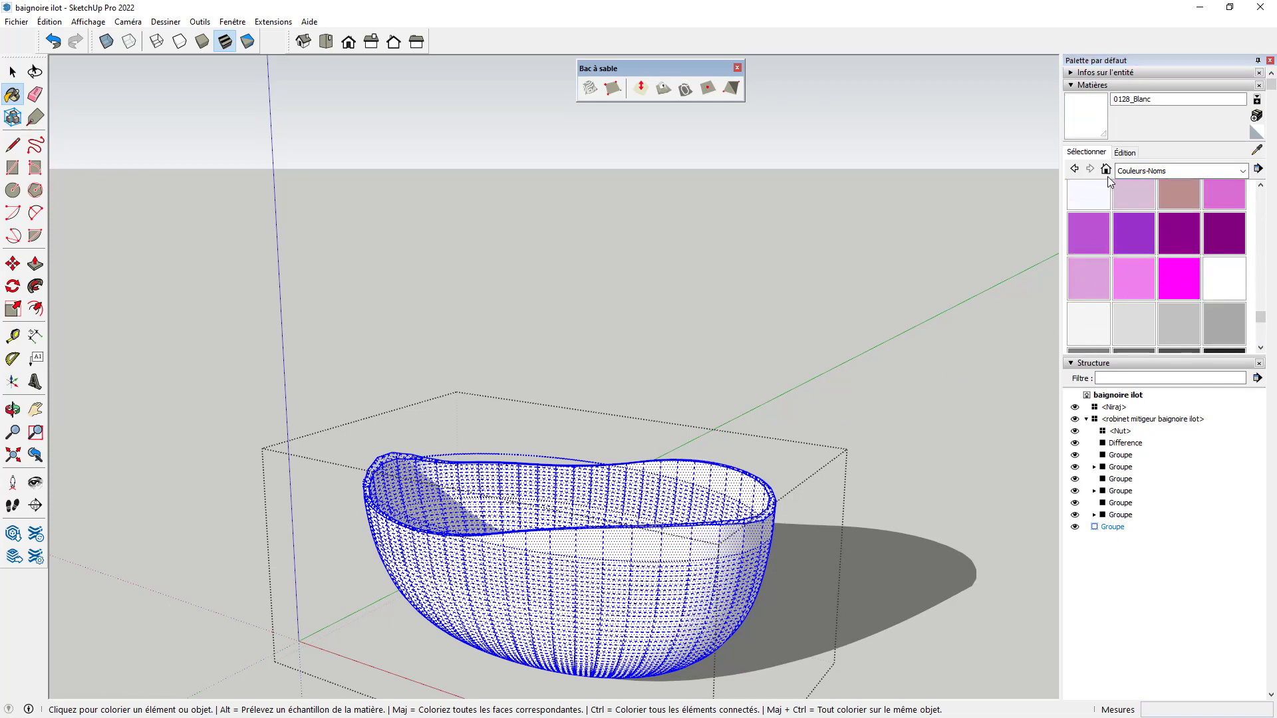
Rename the tub's white material as "blanc ceramic" and leave the tub group.
double_click(1140, 100)
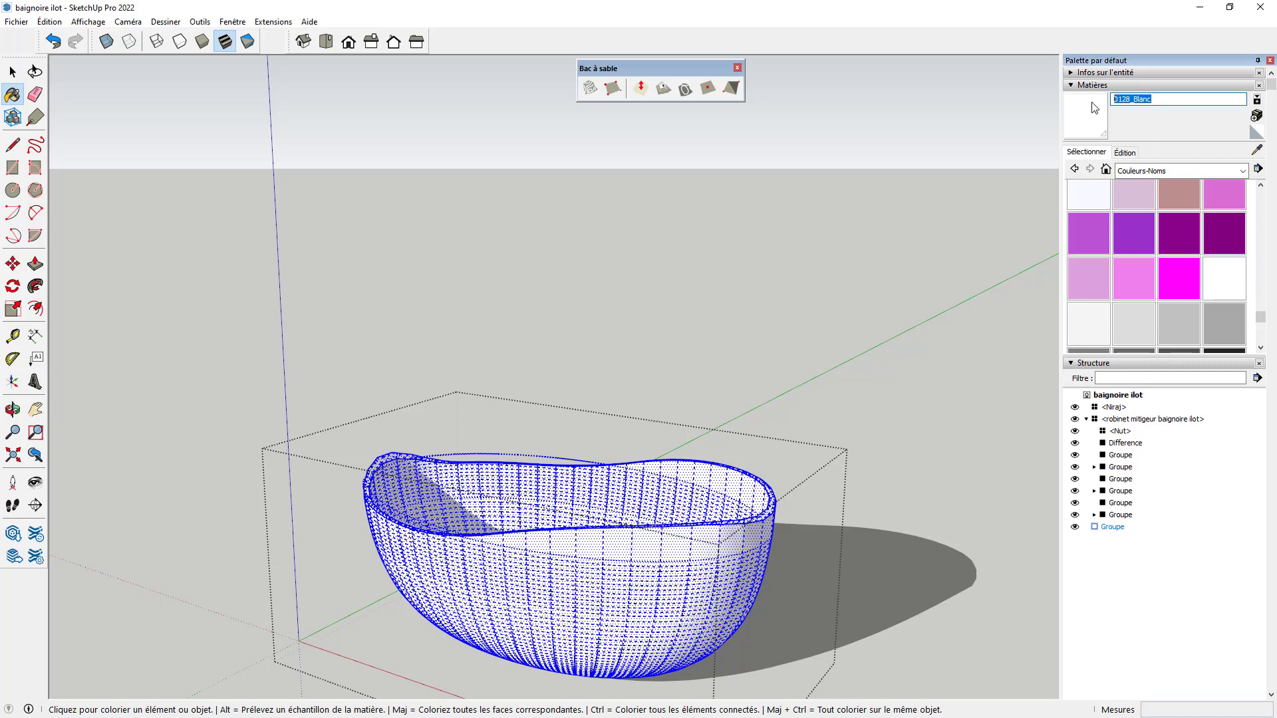
type("blanc ceramic")
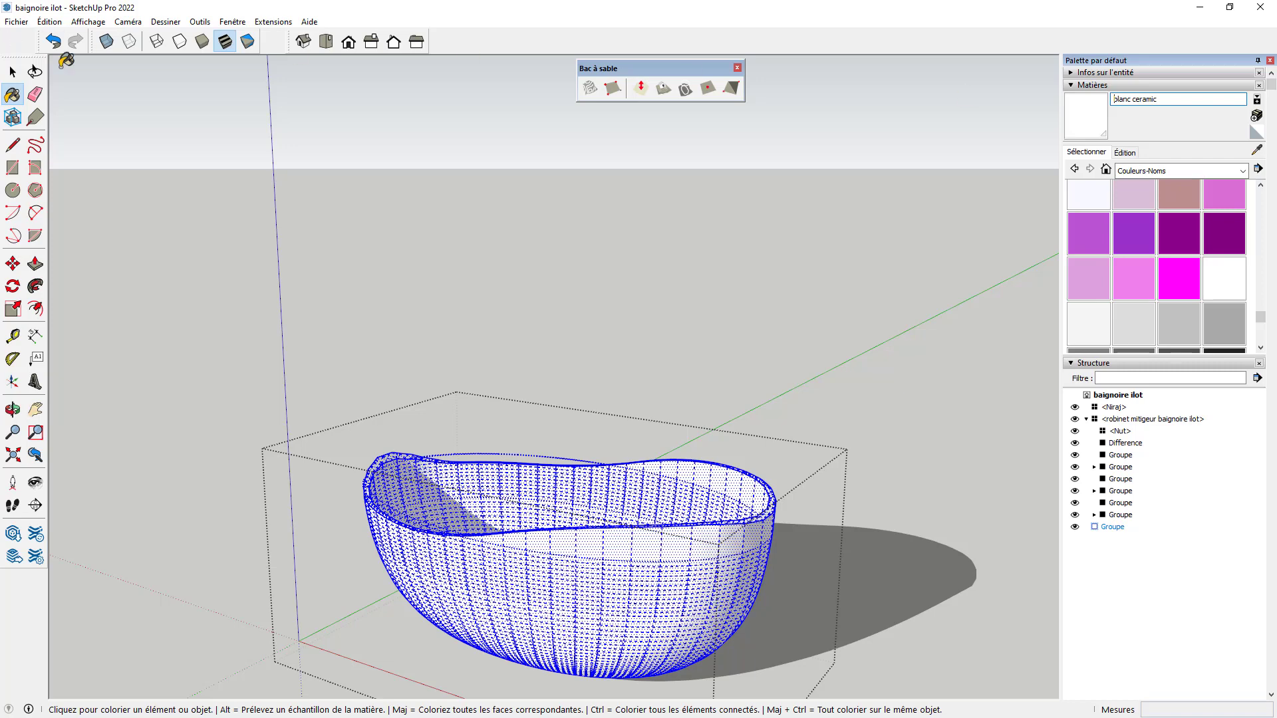
left_click(13, 72)
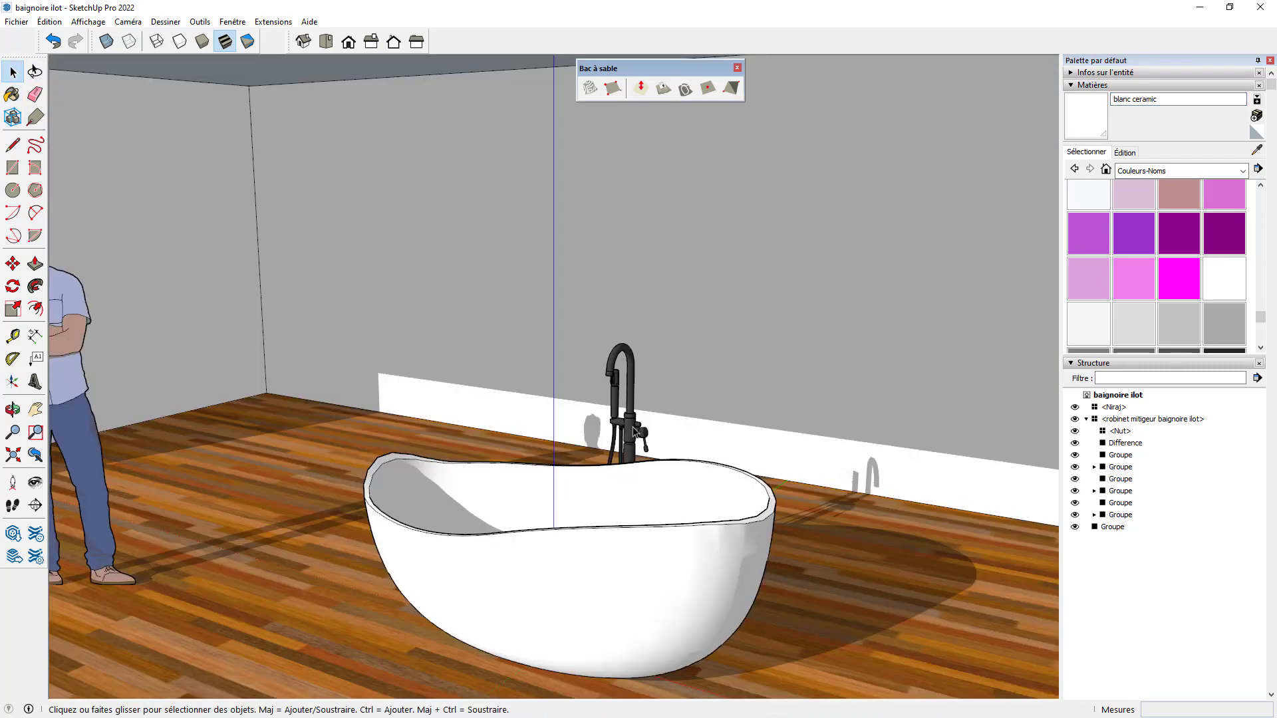
Sample the faucet's dark material and rename it as "chrome".
scroll(641, 429, "up", 2)
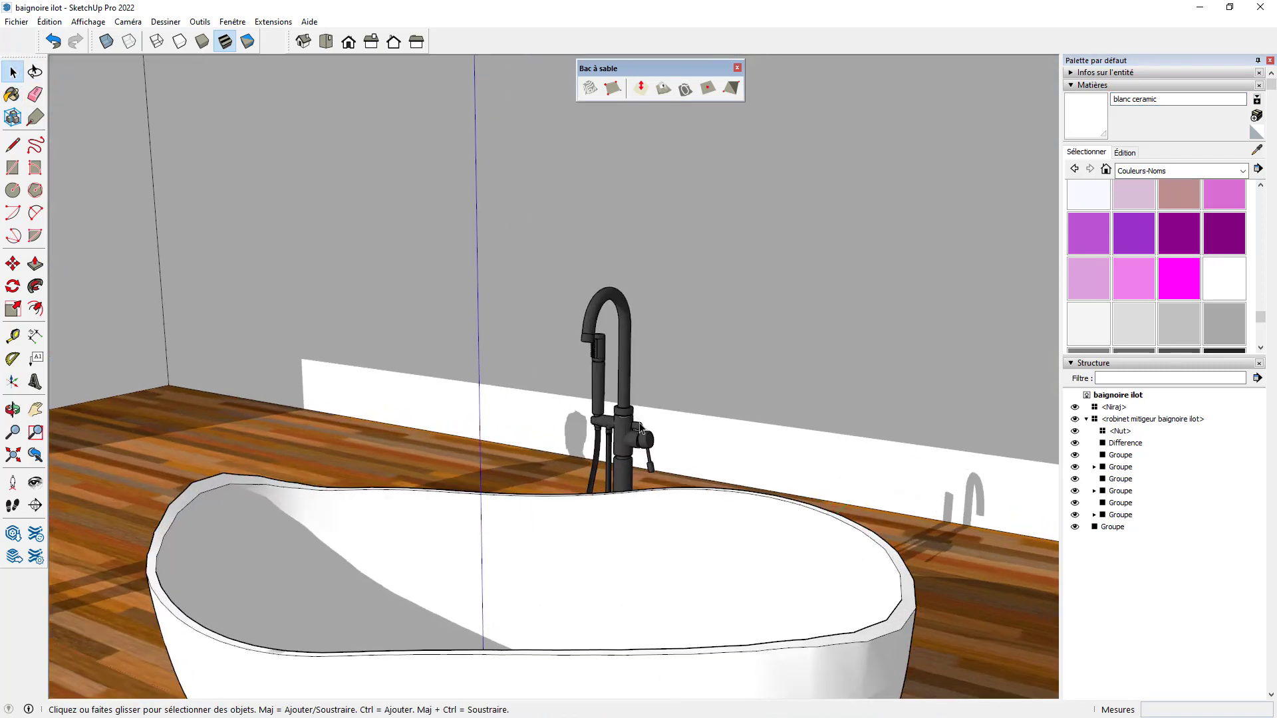
left_click(1254, 150)
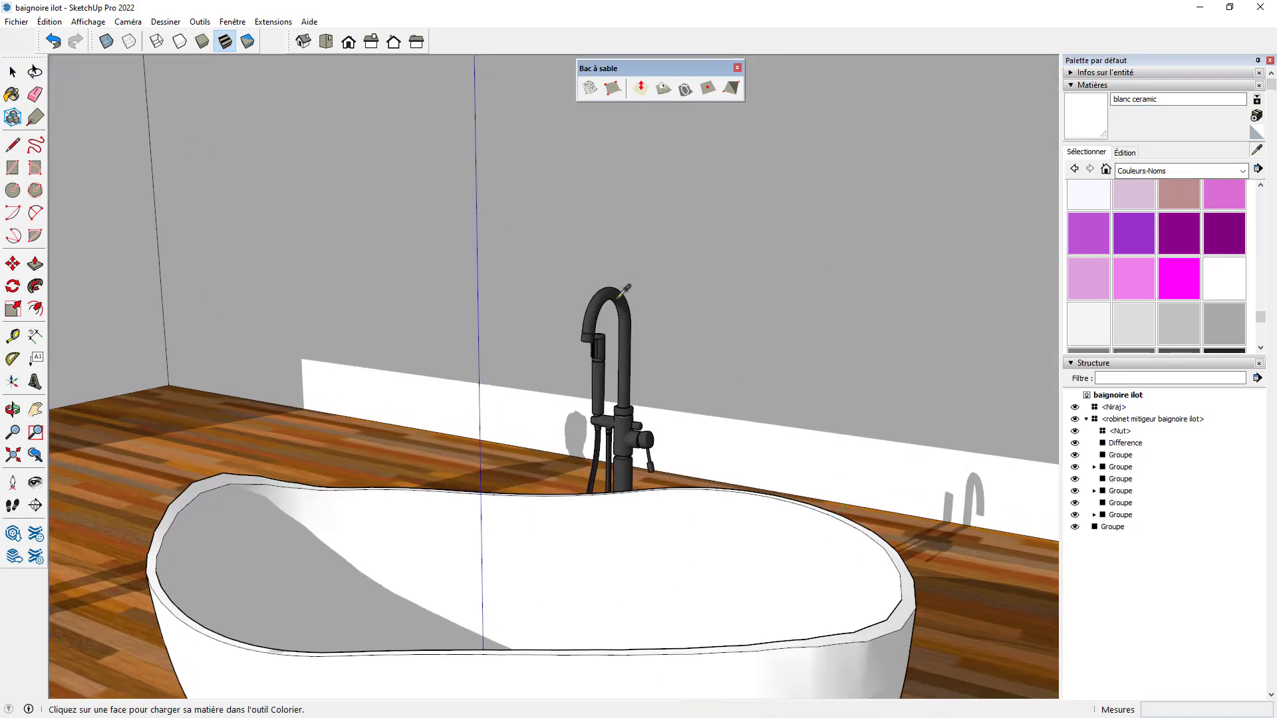
left_click(620, 297)
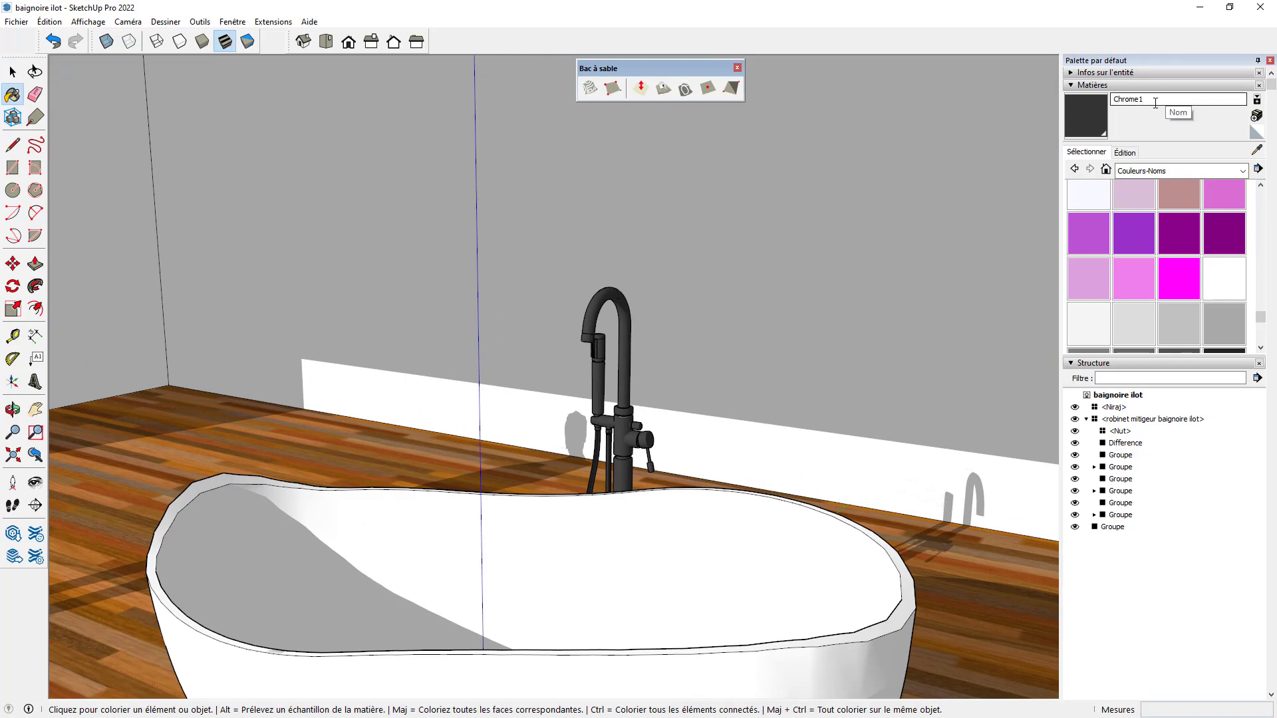
left_click_drag(1156, 103, 1073, 105)
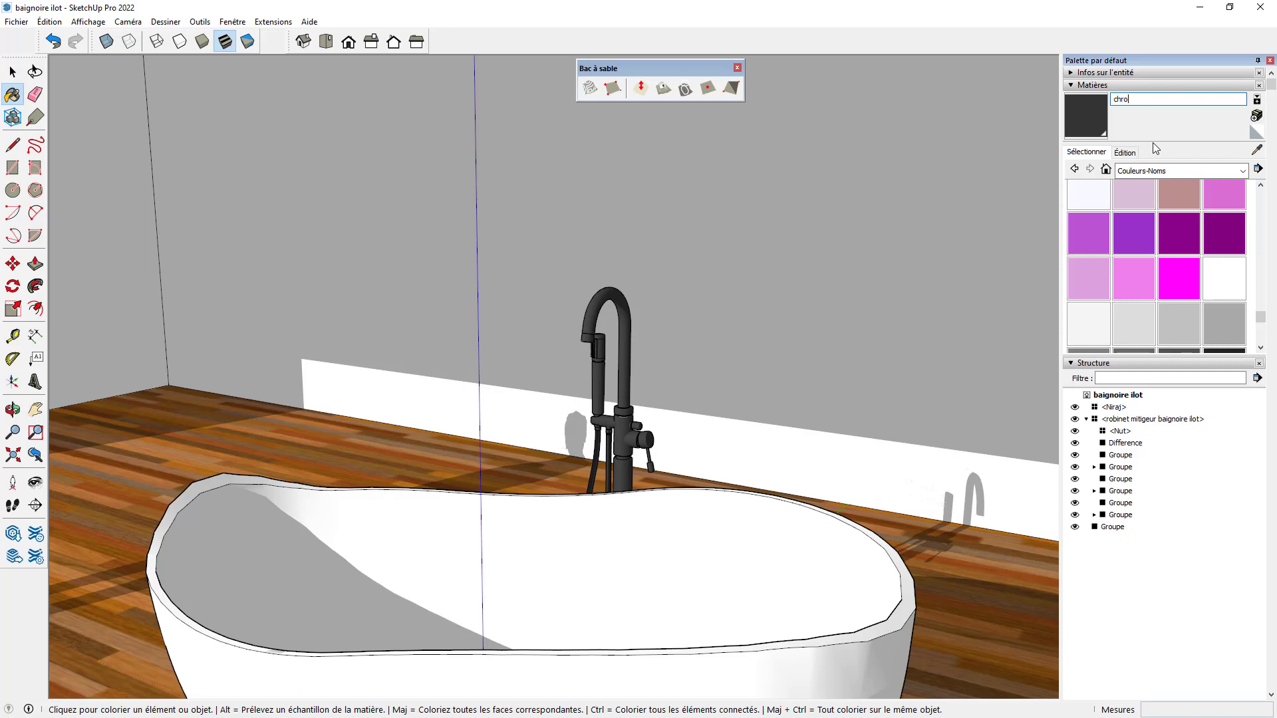
scroll(983, 188, "down", 3)
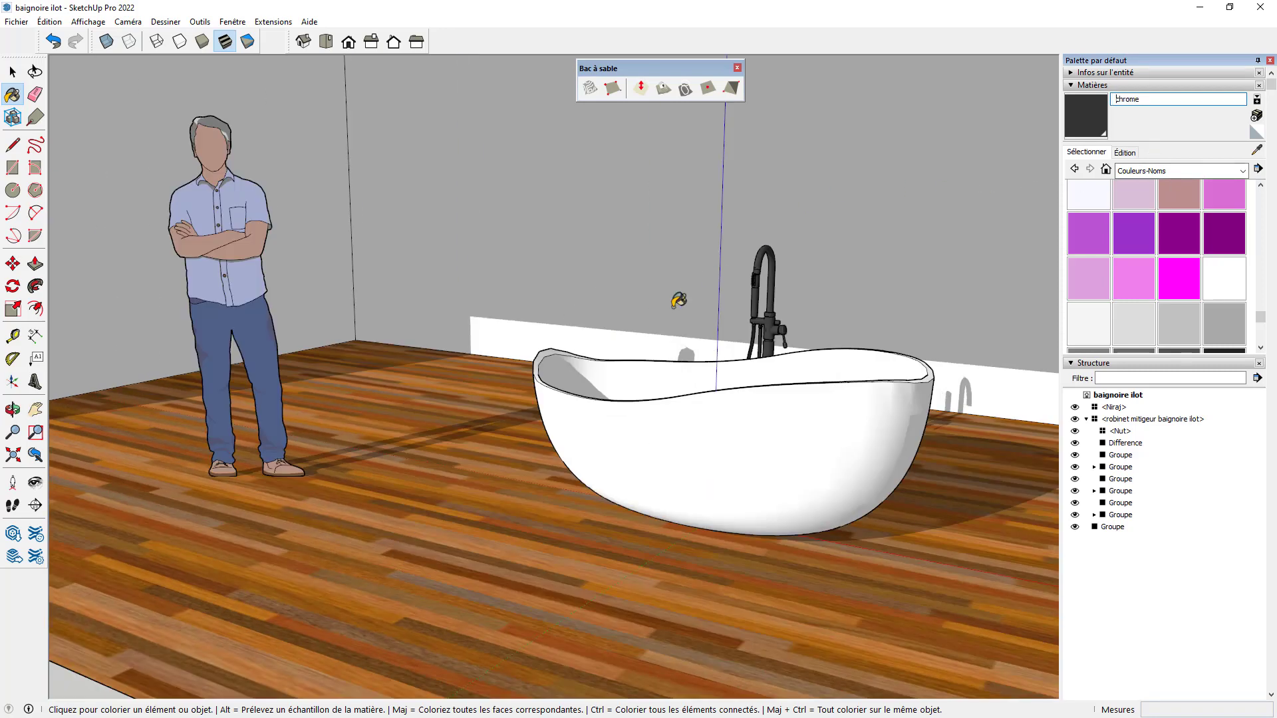
left_click(12, 71)
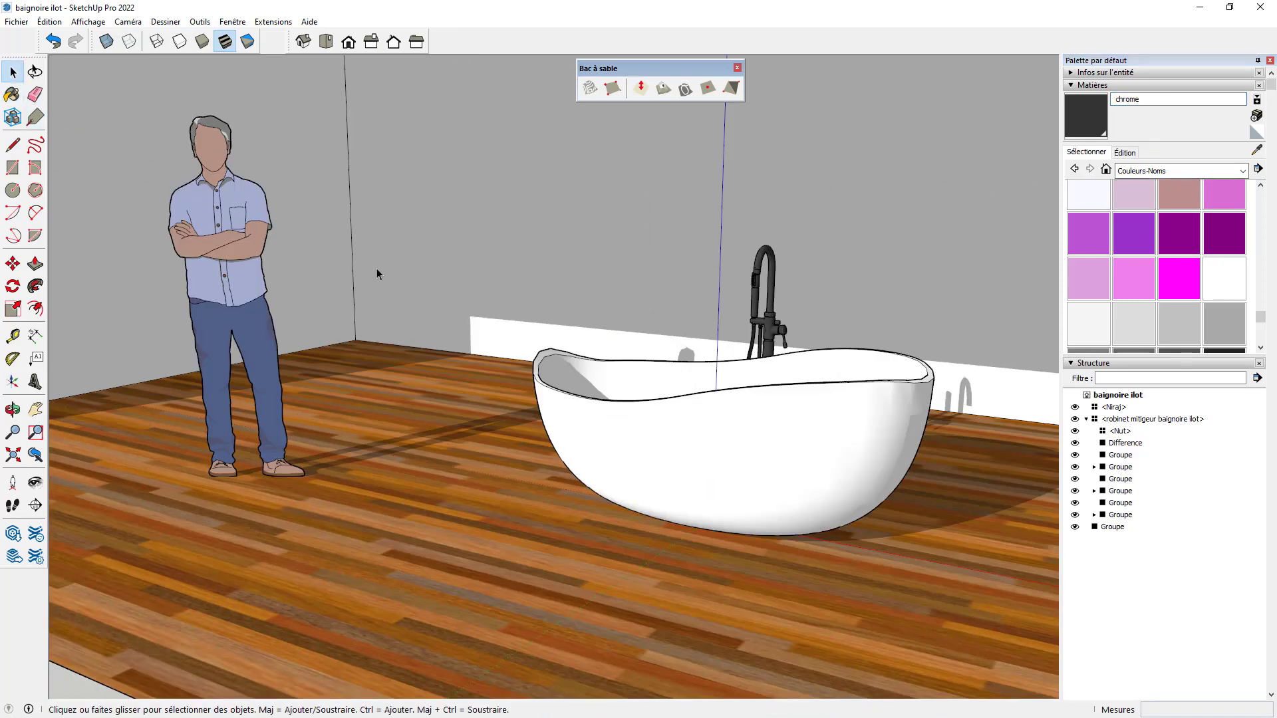
Soften and smooth the tub group's edges at a 47.5-degree angle between normals, including coplanar faces.
scroll(426, 320, "down", 4)
middle_click_drag(448, 344, 644, 359)
scroll(670, 282, "up", 4)
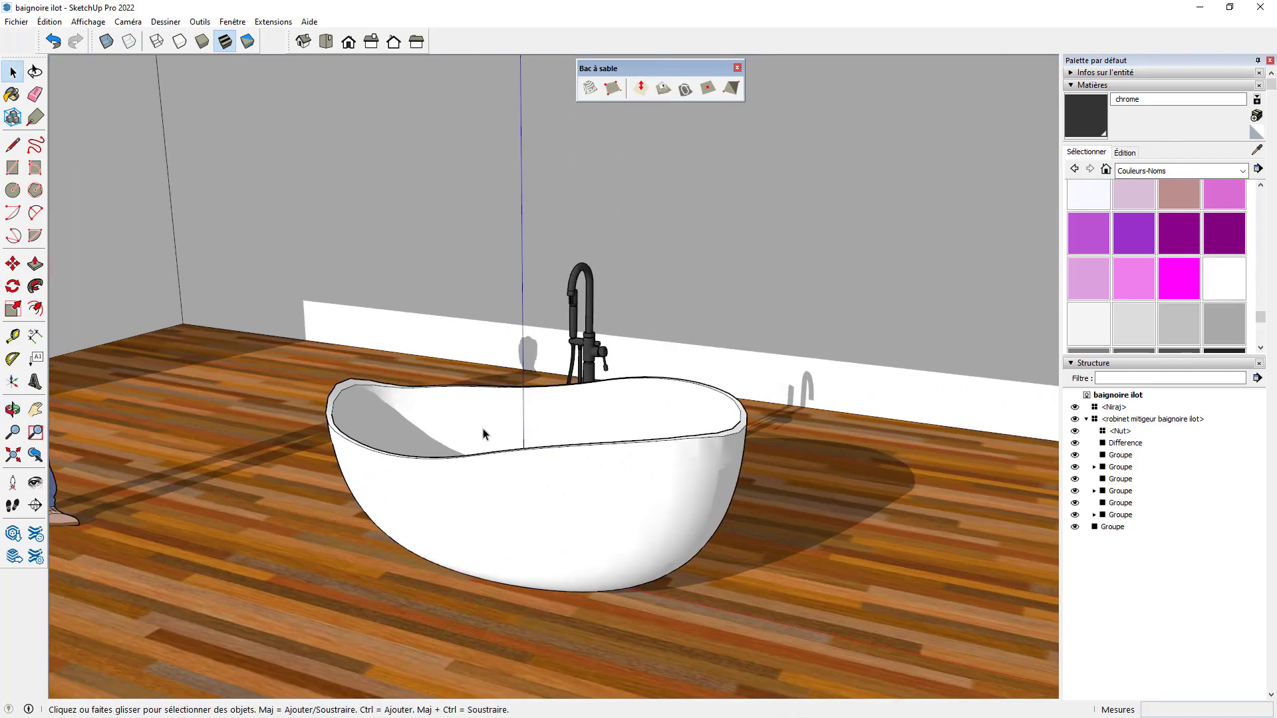
left_click(407, 419)
double_click(392, 406)
left_click(389, 405)
left_click(306, 325)
left_click(398, 413)
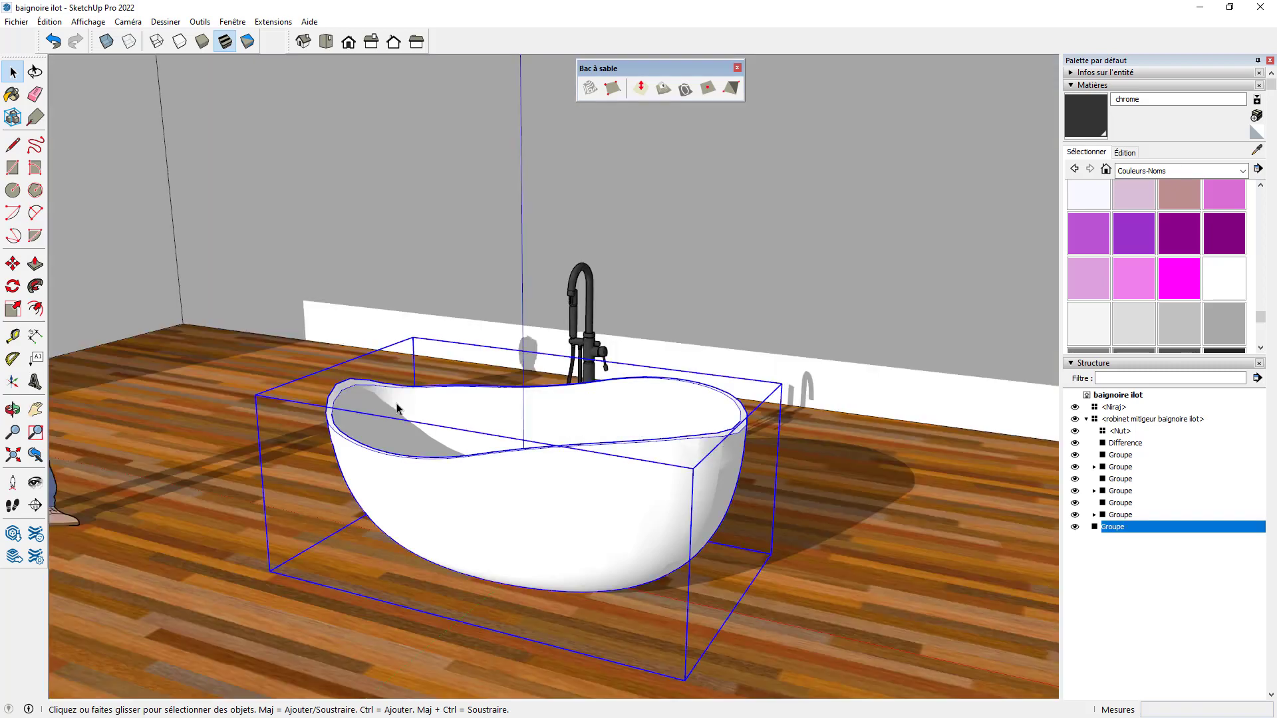
right_click(399, 411)
left_click(462, 297)
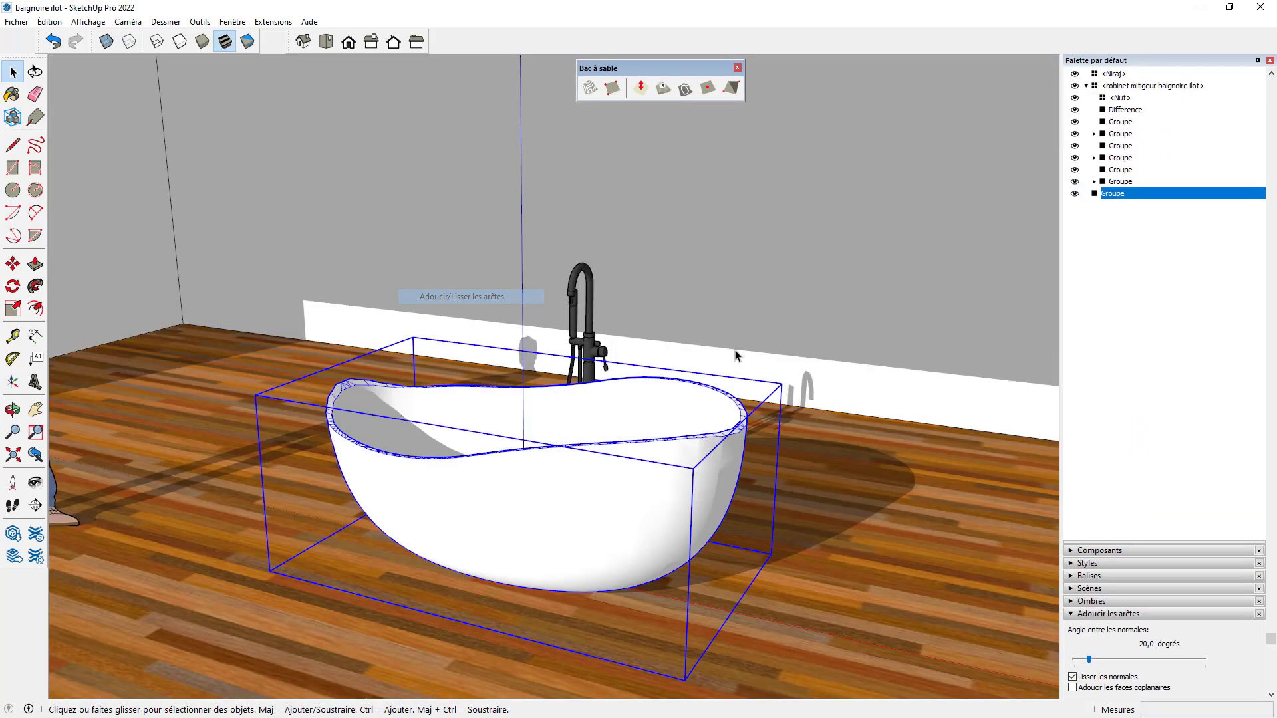
left_click(1072, 689)
mouse_move(1135, 662)
left_mouse_down()
mouse_move(1159, 663)
mouse_move(1116, 663)
mouse_move(1165, 661)
mouse_move(1116, 662)
left_mouse_up()
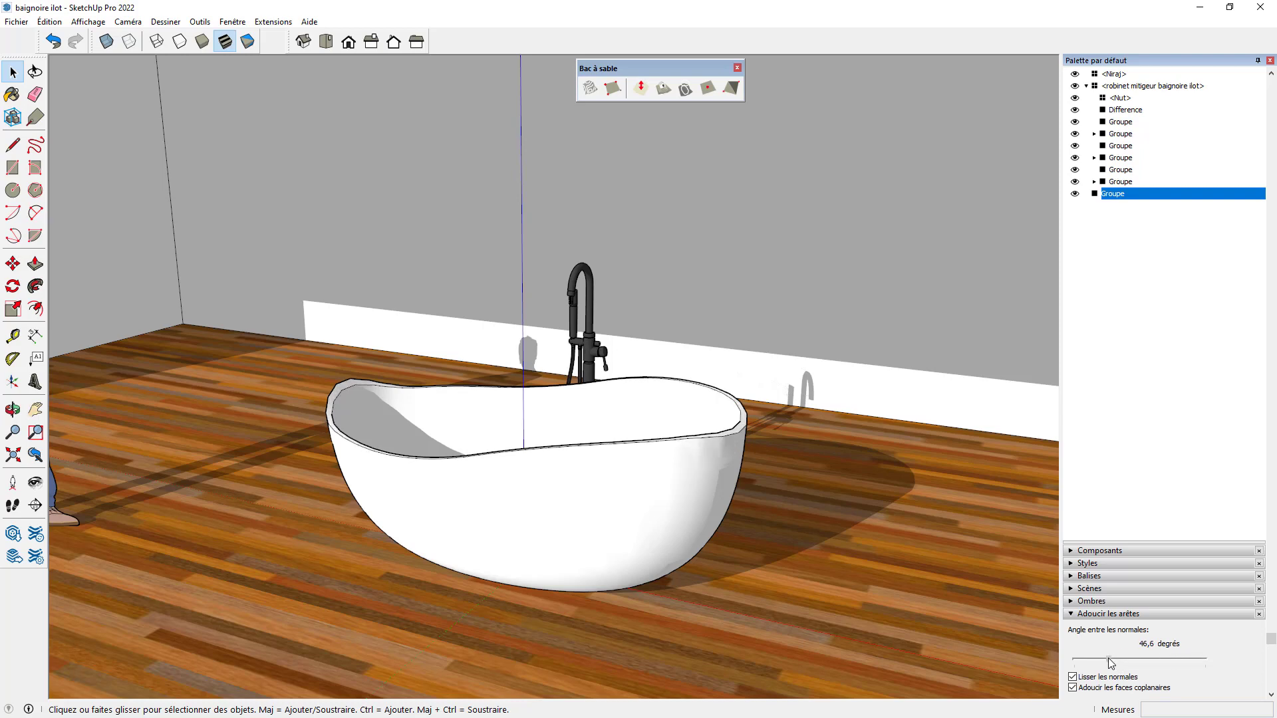
left_click(845, 550)
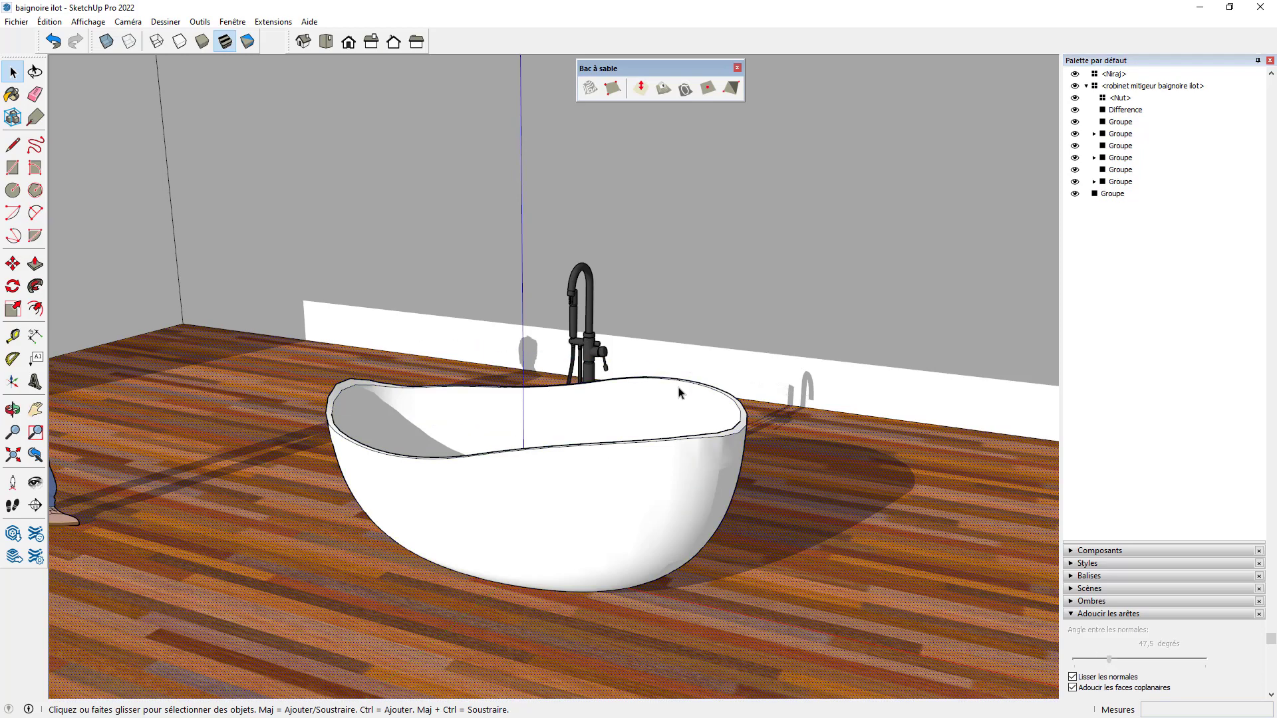
Show the Enscape tools and start the live Enscape render of the room.
left_click(81, 22)
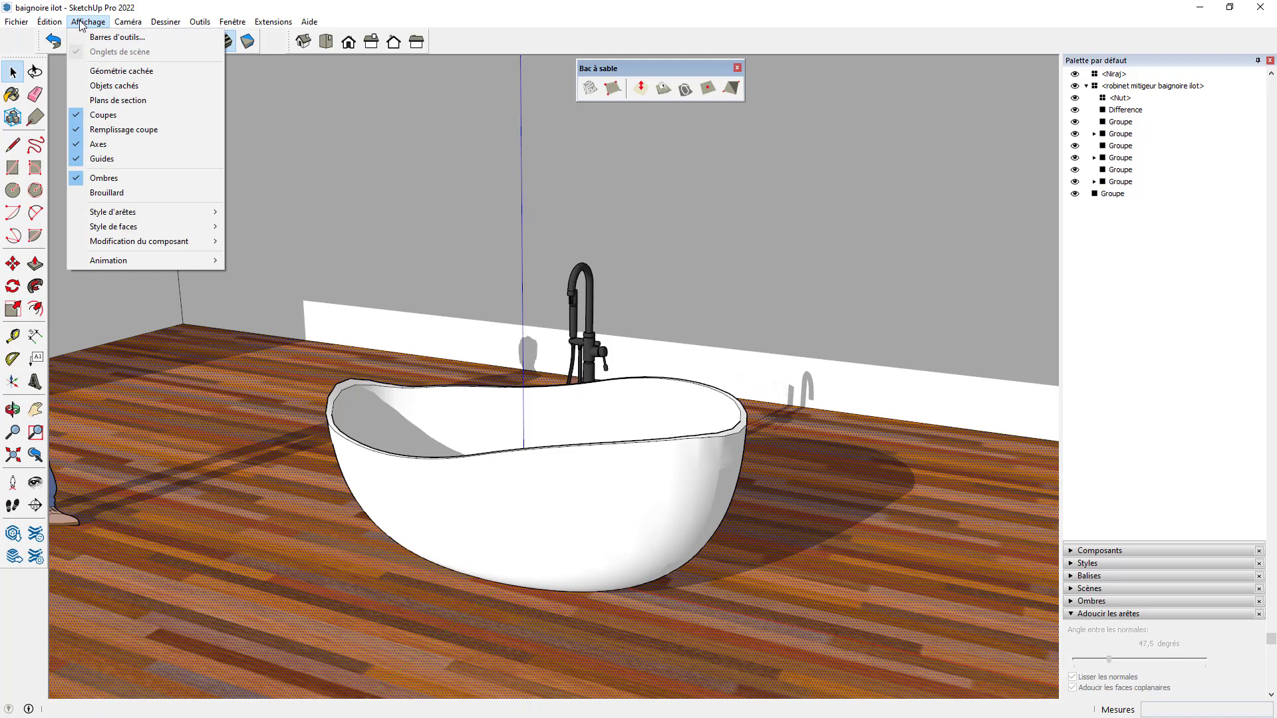
left_click(115, 38)
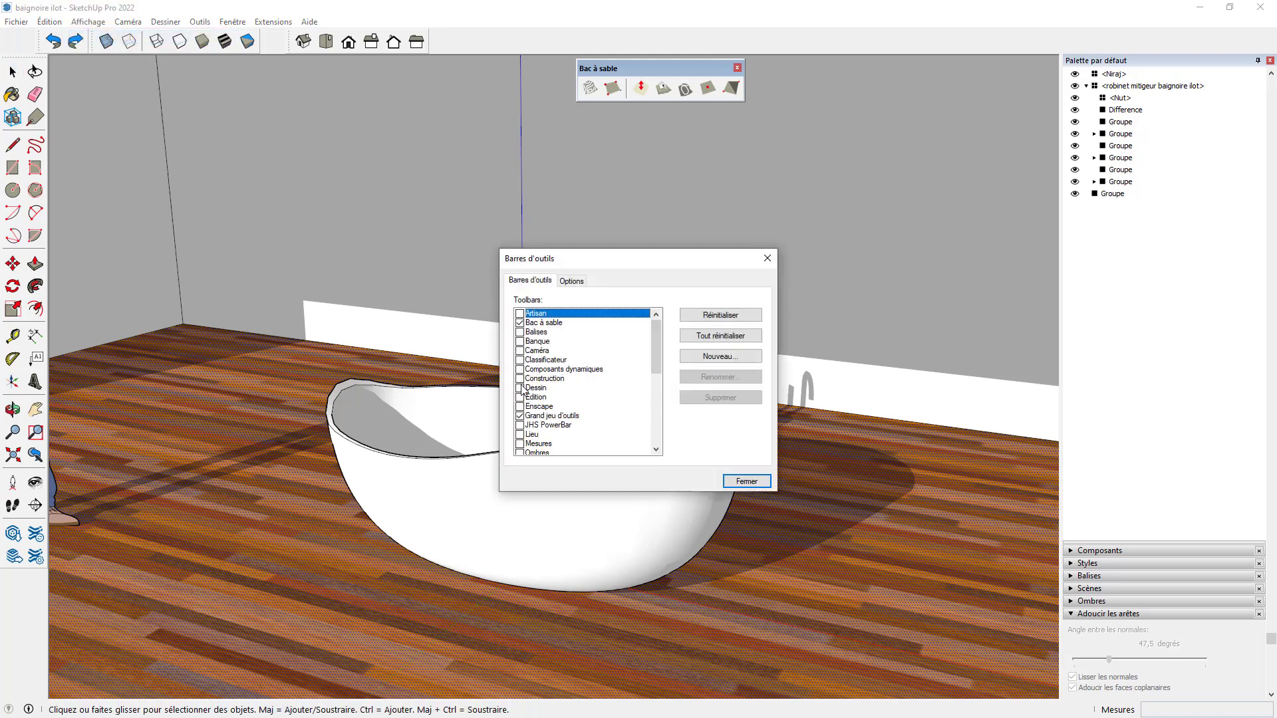
left_click(520, 407)
left_click(740, 484)
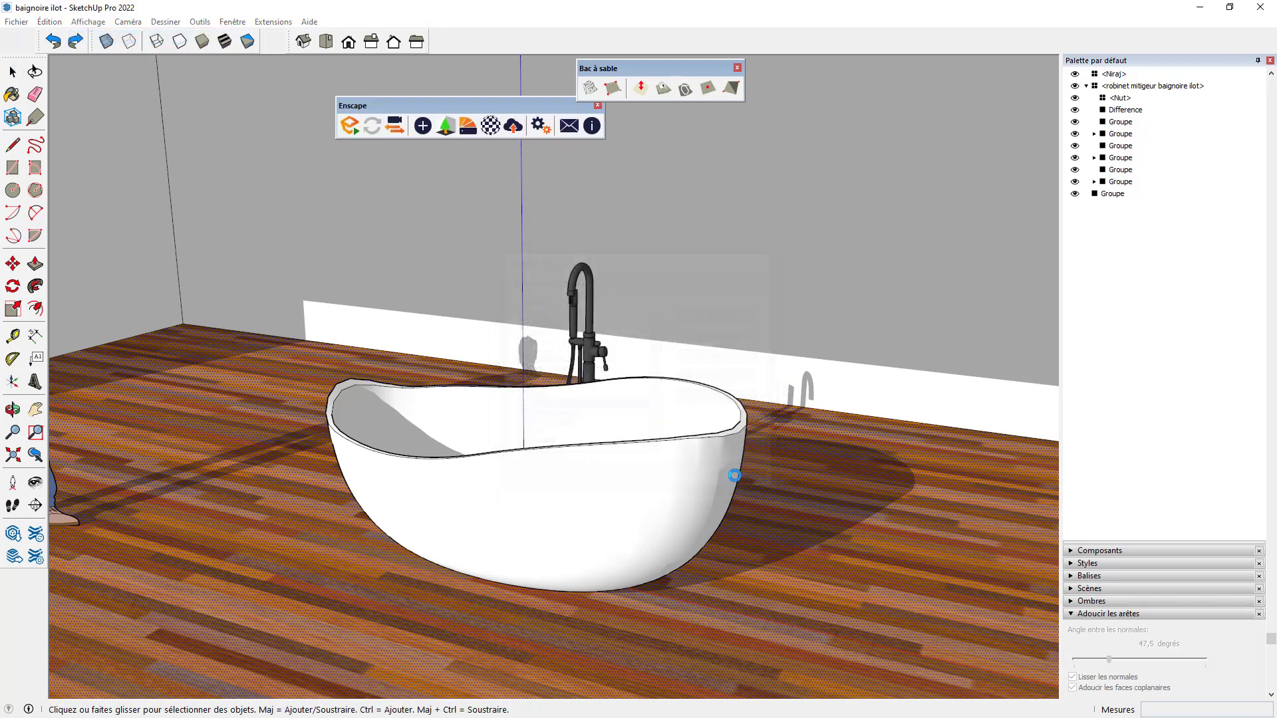
left_click(349, 125)
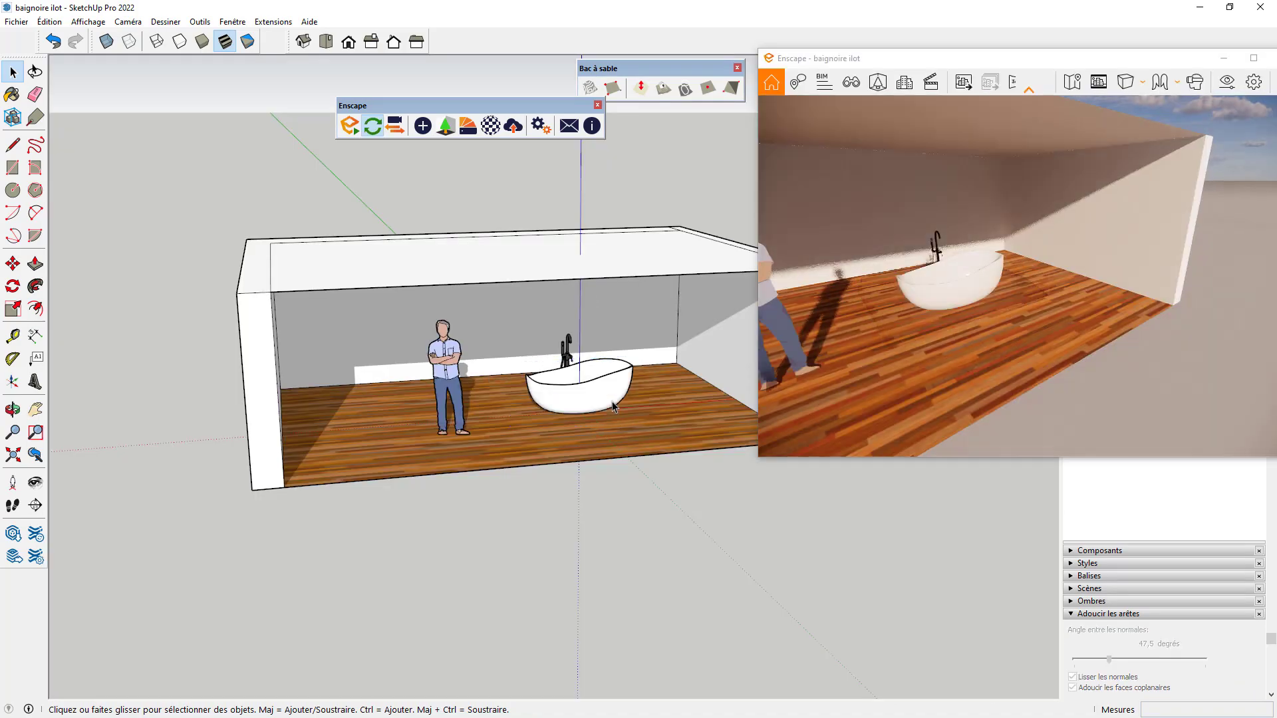
Synchronise the Enscape view with the model camera and frame the bathtub in both views.
scroll(553, 385, "up", 6)
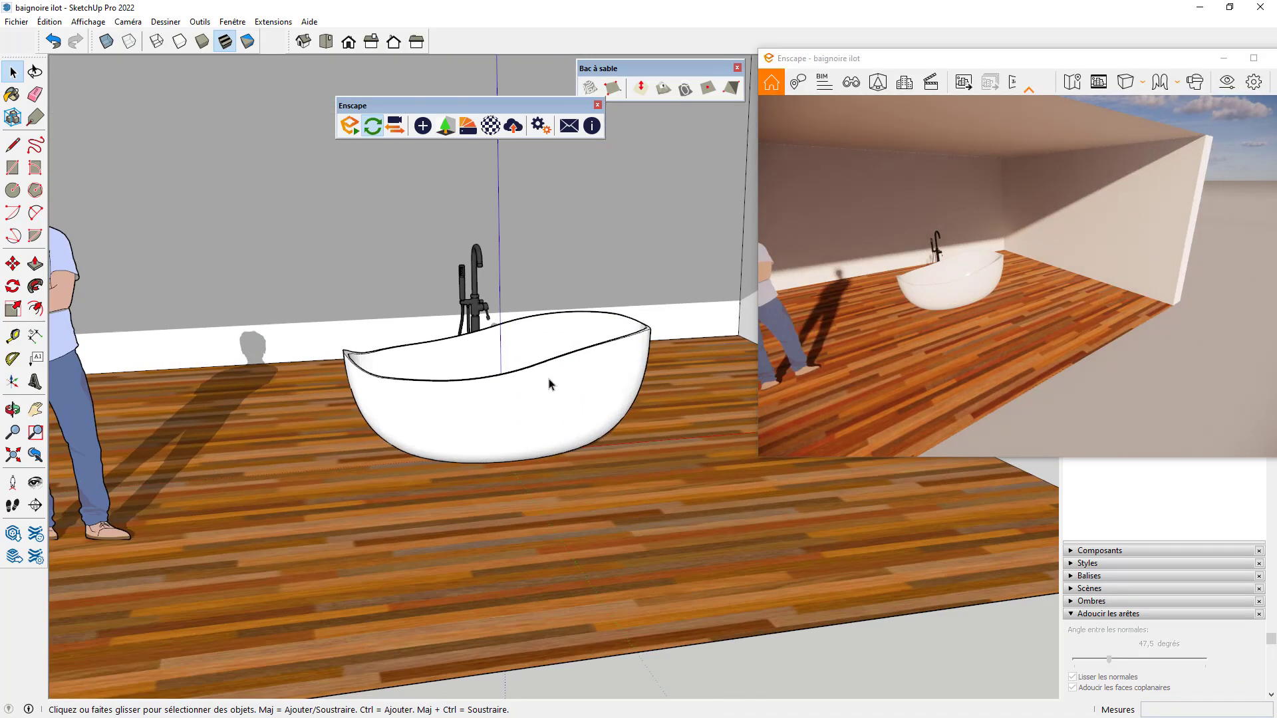
middle_click_drag(508, 397, 539, 396)
scroll(538, 396, "up", 1)
left_click(394, 127)
mouse_move(501, 328)
middle_mouse_down()
mouse_move(507, 348)
mouse_move(618, 401)
mouse_move(496, 344)
mouse_move(408, 362)
mouse_move(397, 325)
mouse_move(429, 279)
mouse_move(353, 345)
mouse_move(449, 363)
mouse_move(420, 423)
middle_mouse_up()
scroll(394, 324, "down", 4)
scroll(450, 361, "up", 2)
scroll(287, 385, "down", 3)
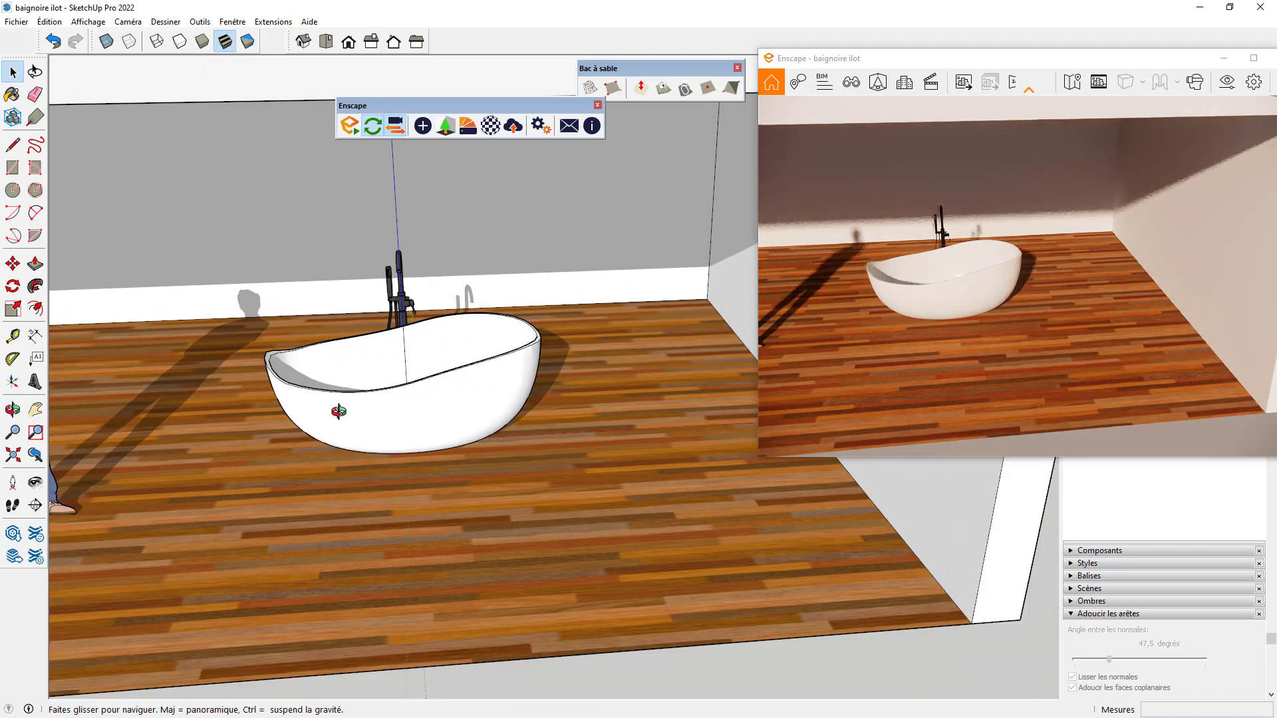
middle_click_drag(297, 405, 319, 357)
Draw a rectangle on the floor around the bathtub and pull it up about 52 cm into a block.
left_click(13, 167)
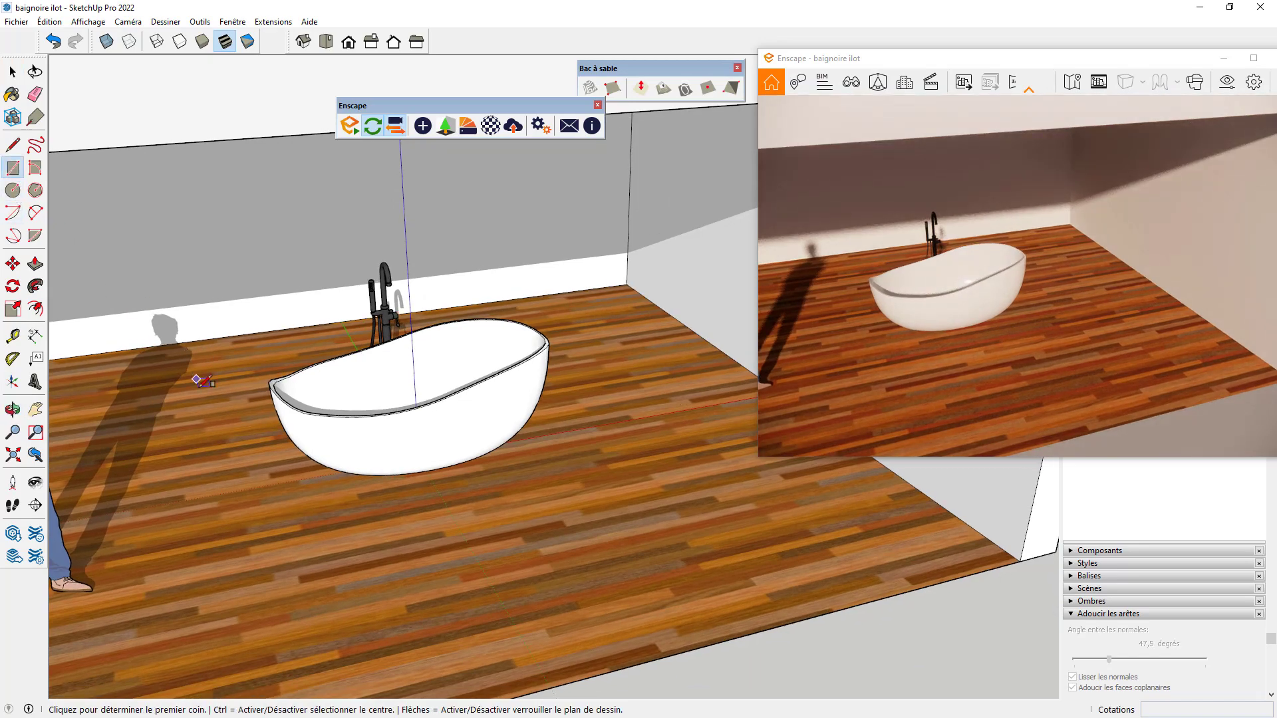
scroll(249, 425, "up", 2)
left_click(253, 436)
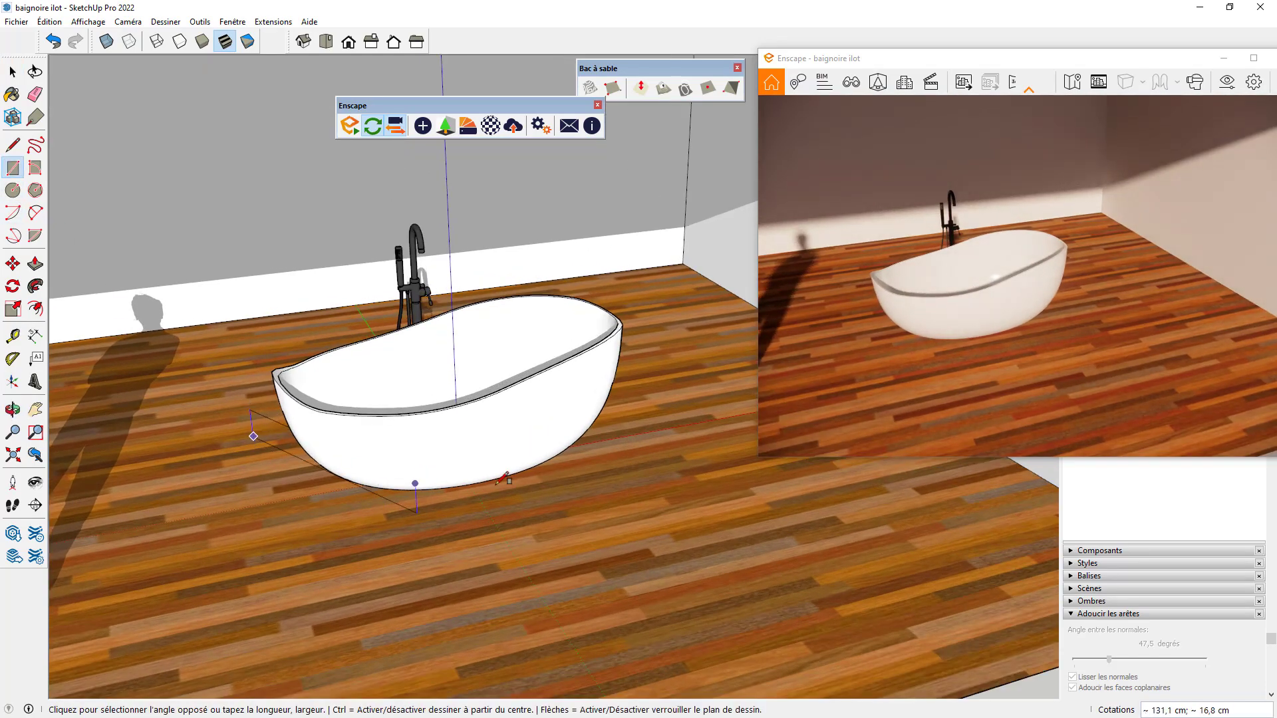
left_click(693, 455)
key("p")
left_click(640, 442)
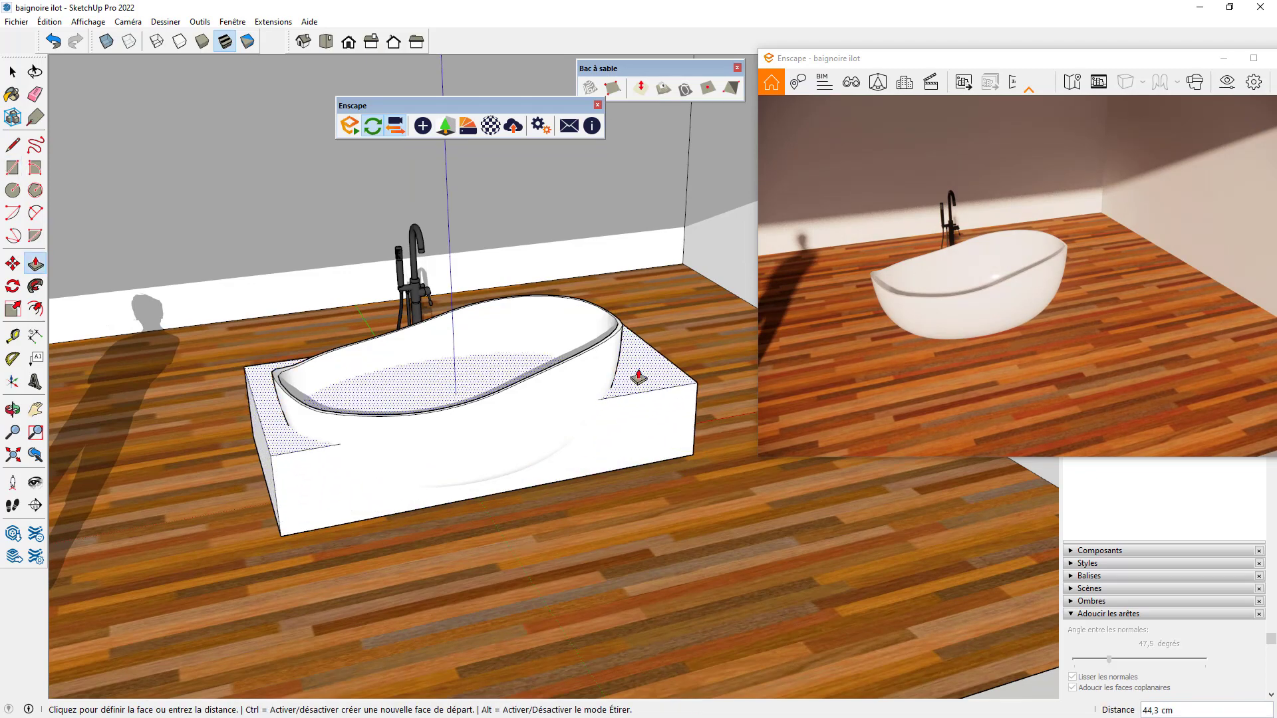
left_click(642, 363)
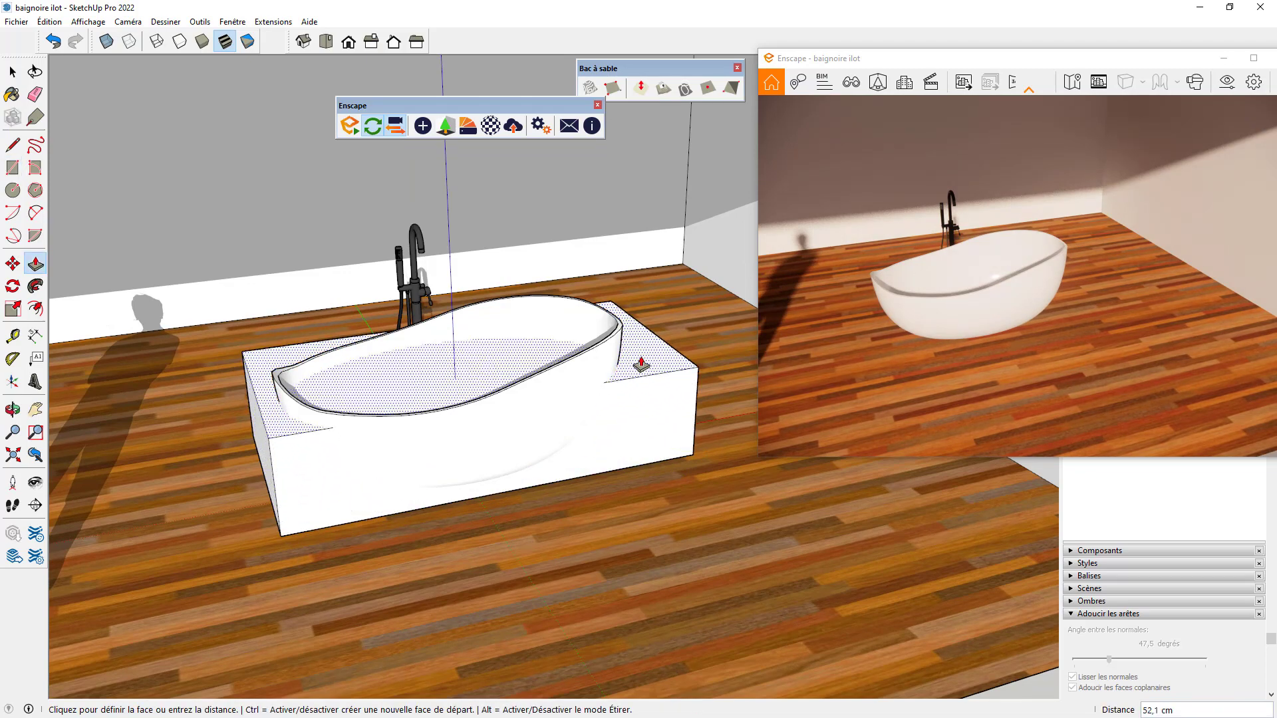
Adjust the depth of the block's sides with Push/Pull, pushing the faucet-side face inward until the faucet stands clear.
scroll(472, 362, "up", 3)
mouse_move(389, 417)
middle_mouse_down()
mouse_move(508, 408)
mouse_move(436, 516)
mouse_move(320, 451)
middle_mouse_up()
left_click(337, 533)
left_click(429, 553)
scroll(279, 443, "up", 3)
middle_click_drag(246, 434, 665, 408)
left_click(358, 544)
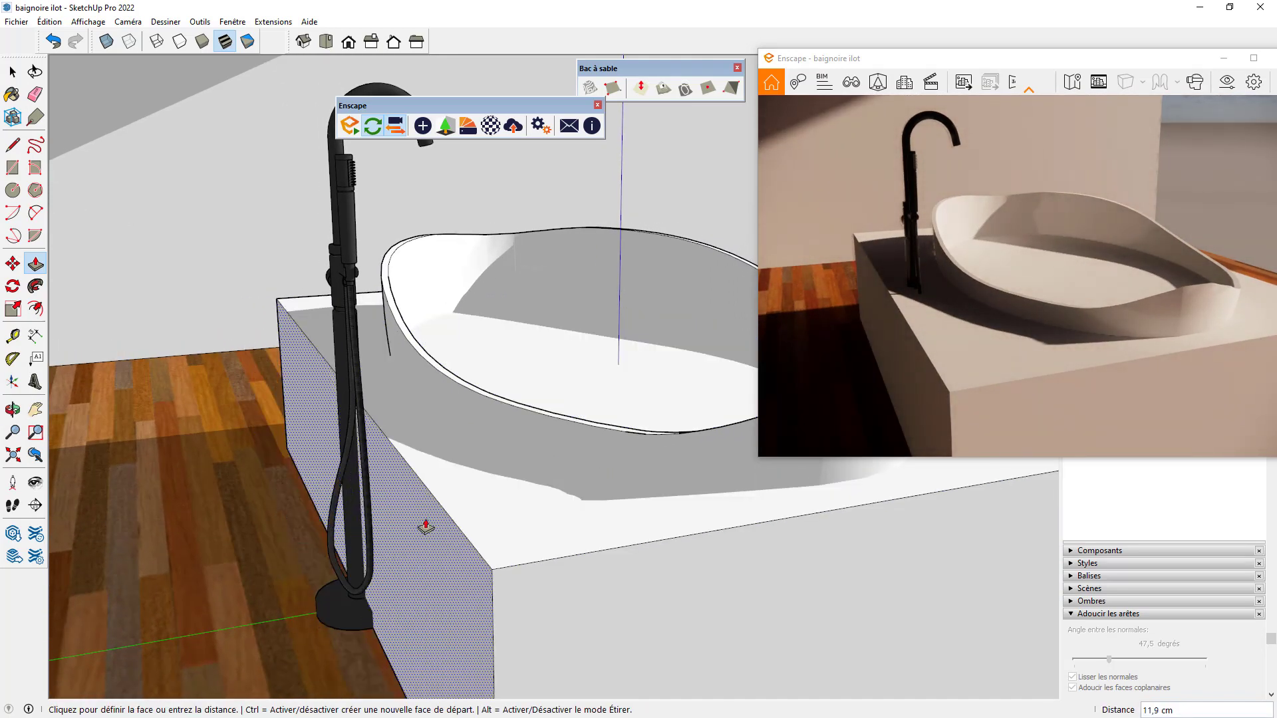
left_click(439, 521)
Select the whole block around the tub and make it a group.
key("space")
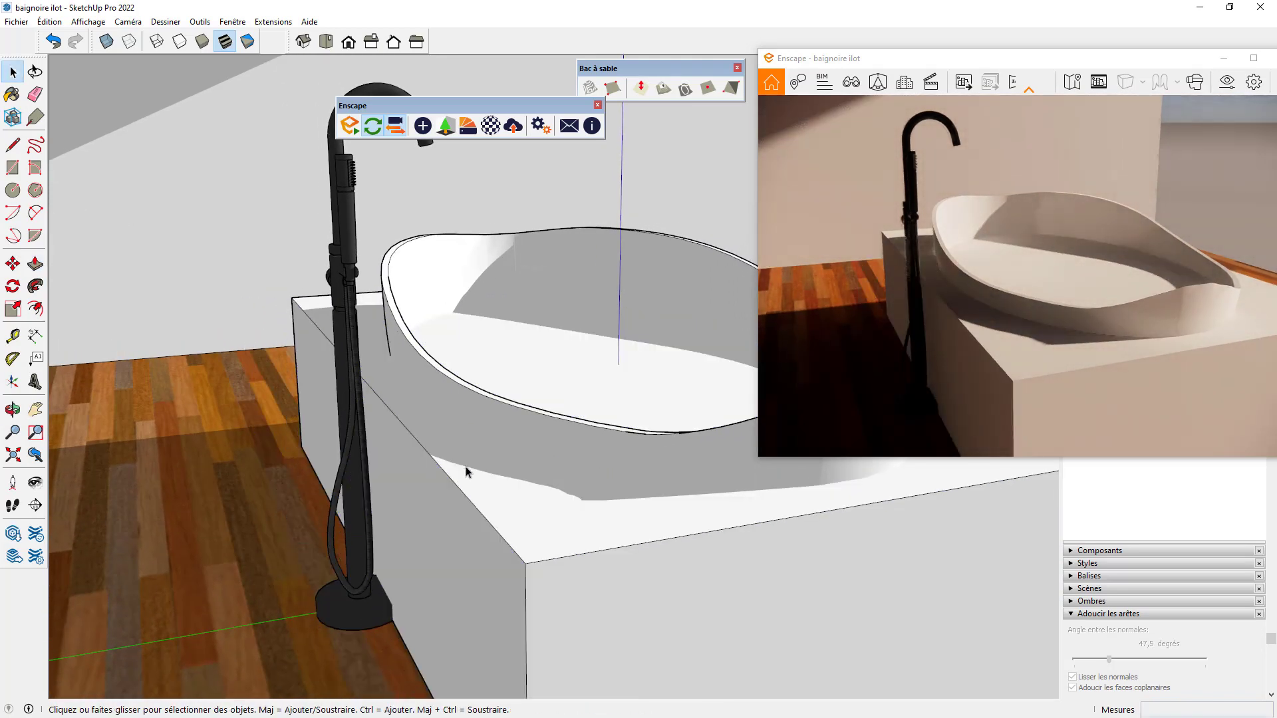
triple_click(470, 478)
right_click(471, 479)
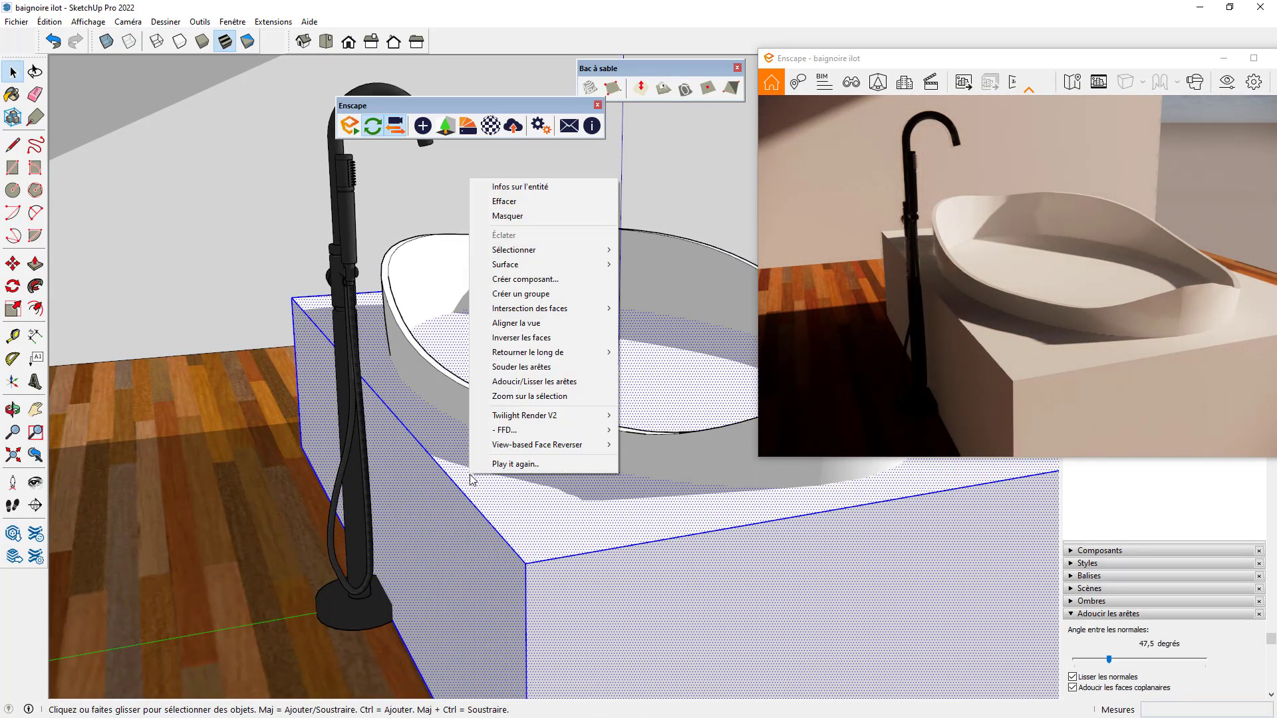
left_click(499, 294)
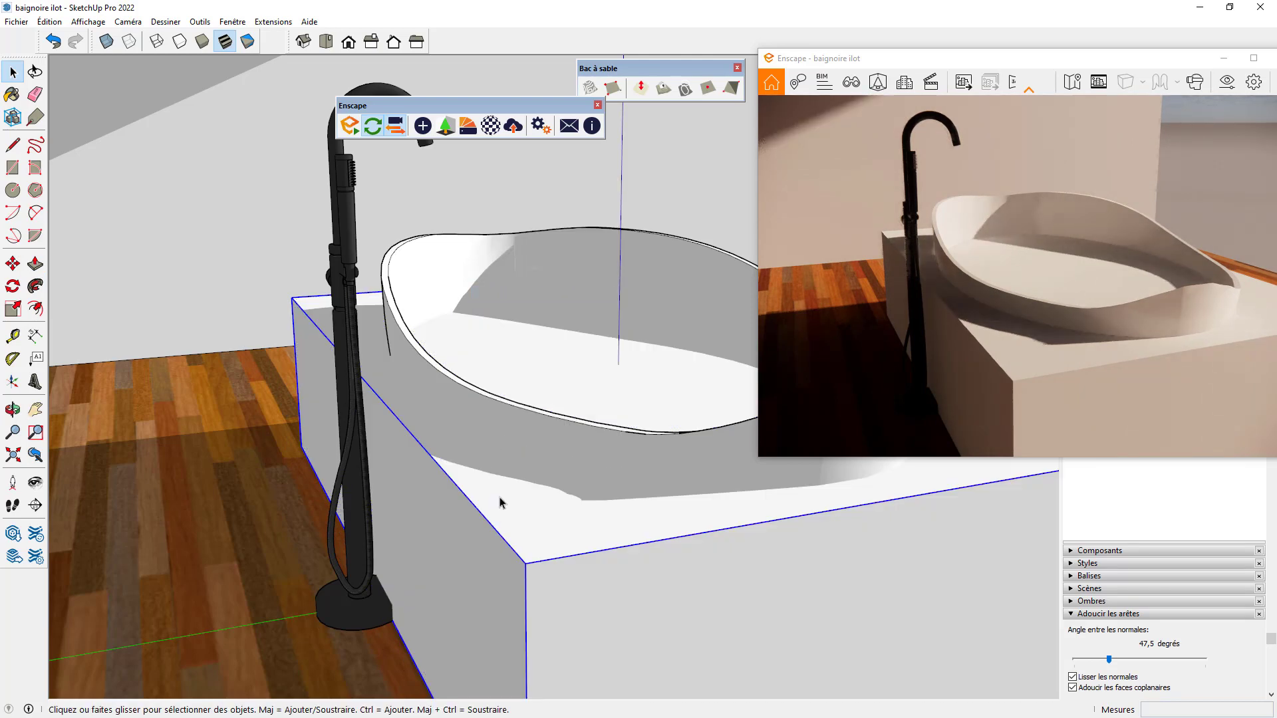
Open the surround block's group and intersect its top face with the model to trace the tub's outline.
double_click(501, 503)
scroll(448, 447, "down", 3)
left_click(494, 402)
right_click(488, 385)
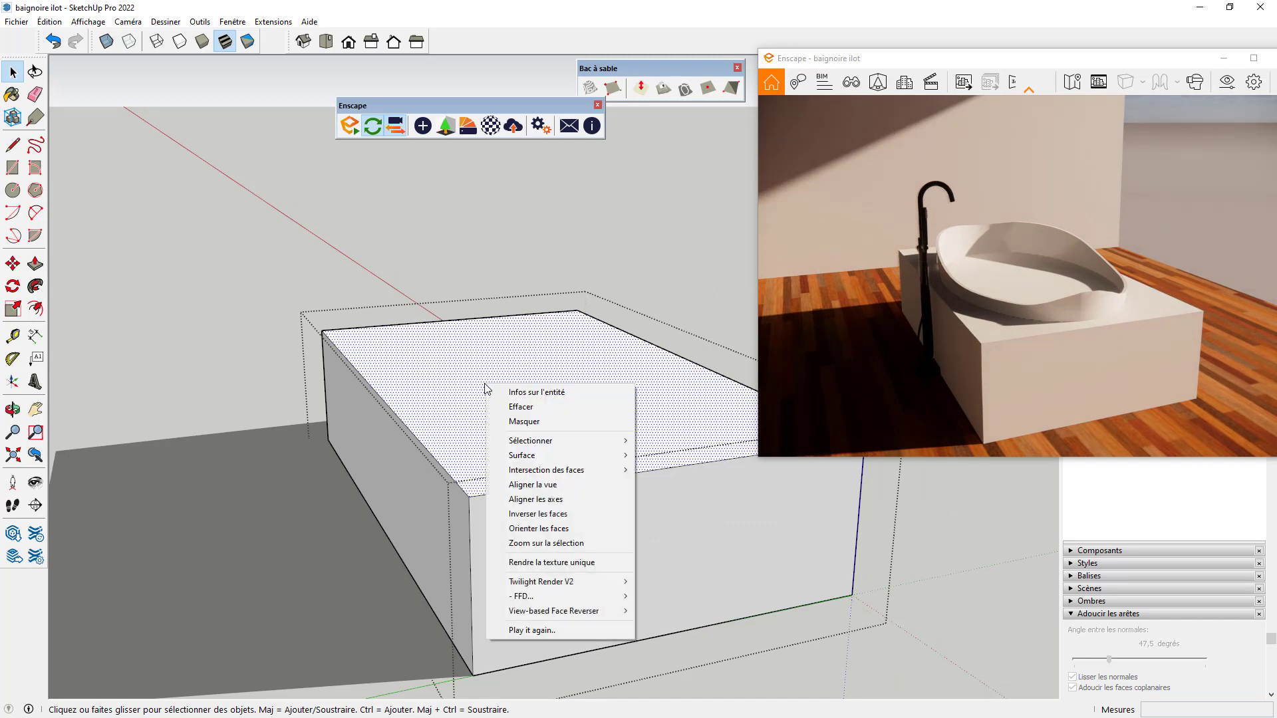
mouse_move(552, 470)
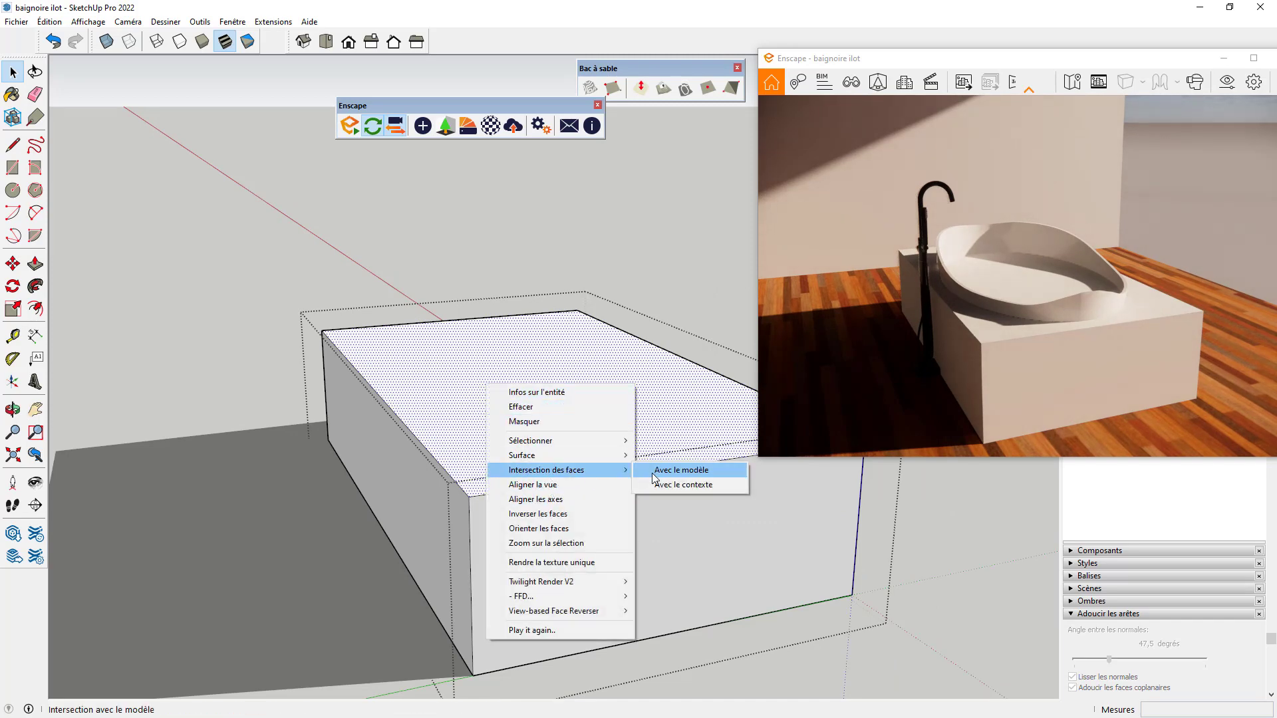
left_click(662, 473)
middle_click_drag(644, 468, 433, 449)
scroll(433, 449, "down", 1)
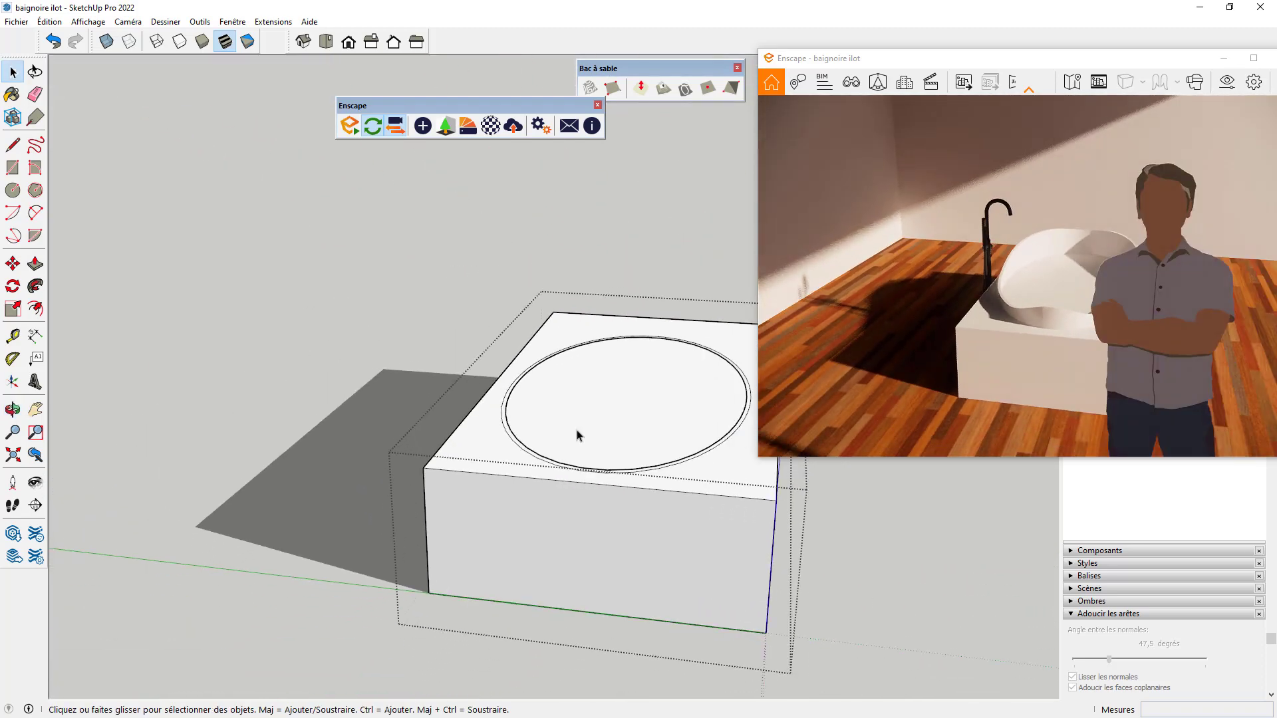
Try to erase part of the tub outline on the block's top face, and undo the erasure.
scroll(556, 439, "up", 2)
scroll(482, 453, "up", 1)
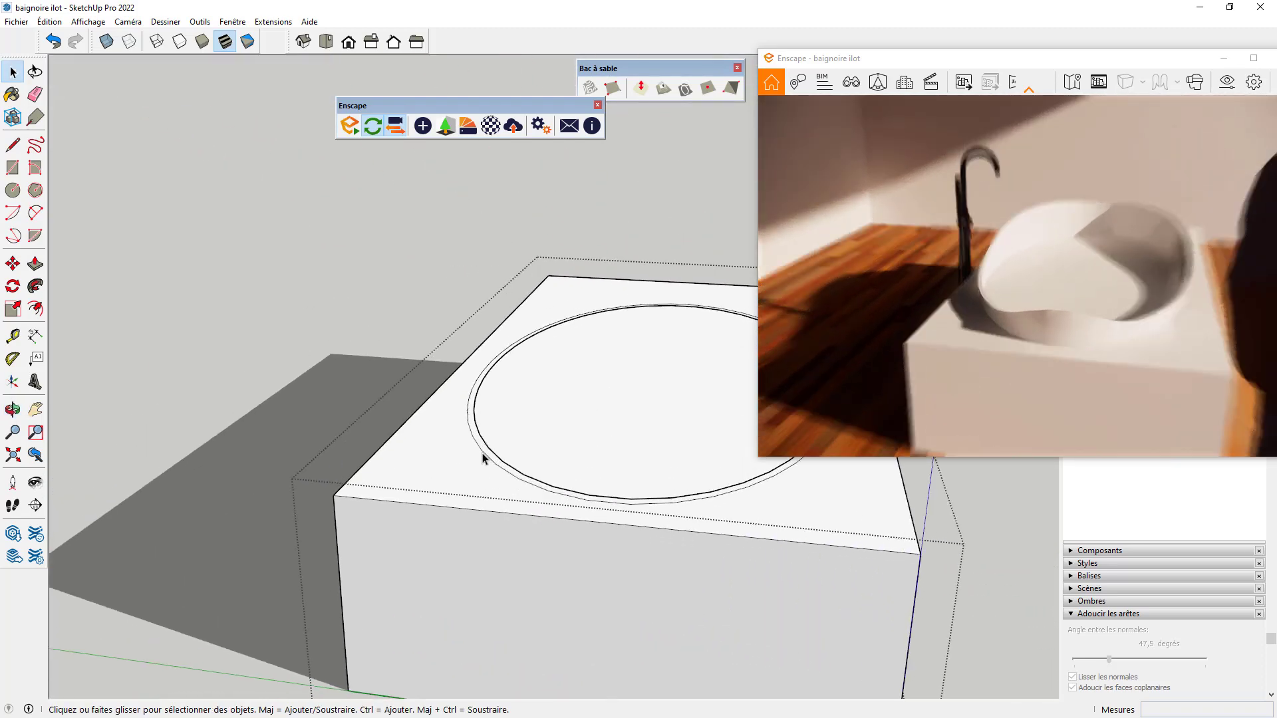
key("e")
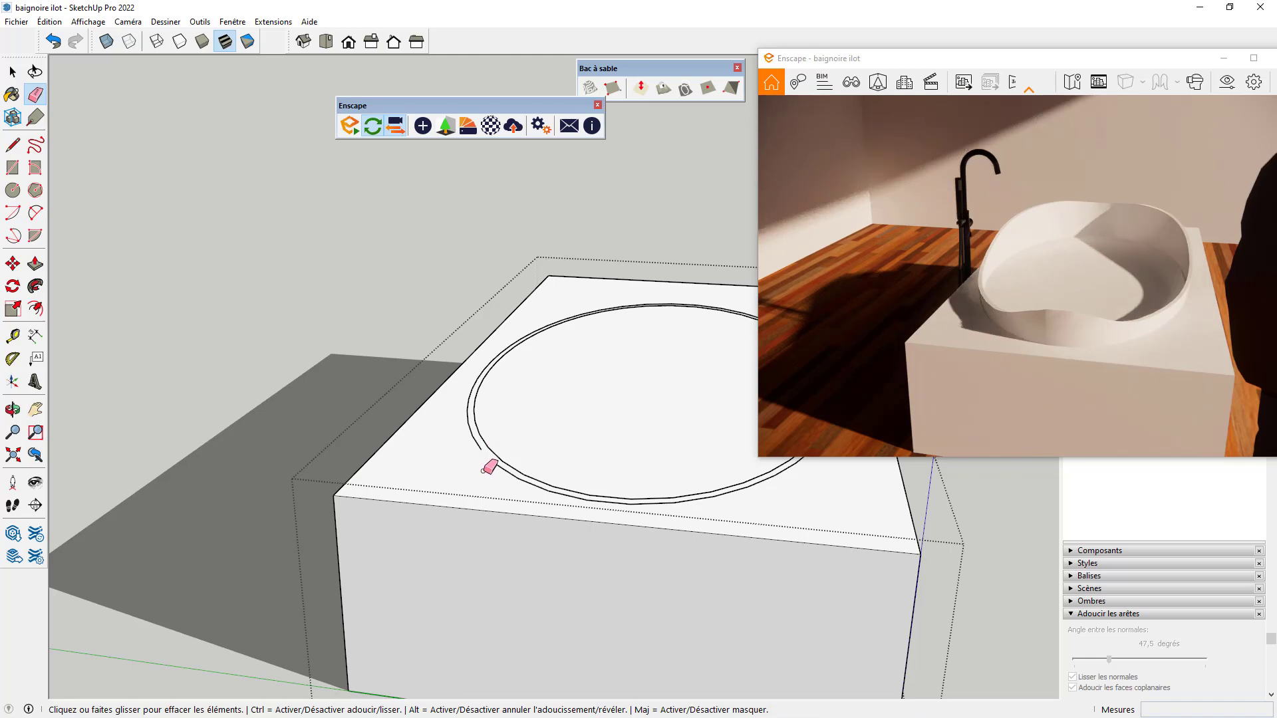
key("space")
scroll(269, 479, "down", 2)
middle_click_drag(406, 495, 254, 502)
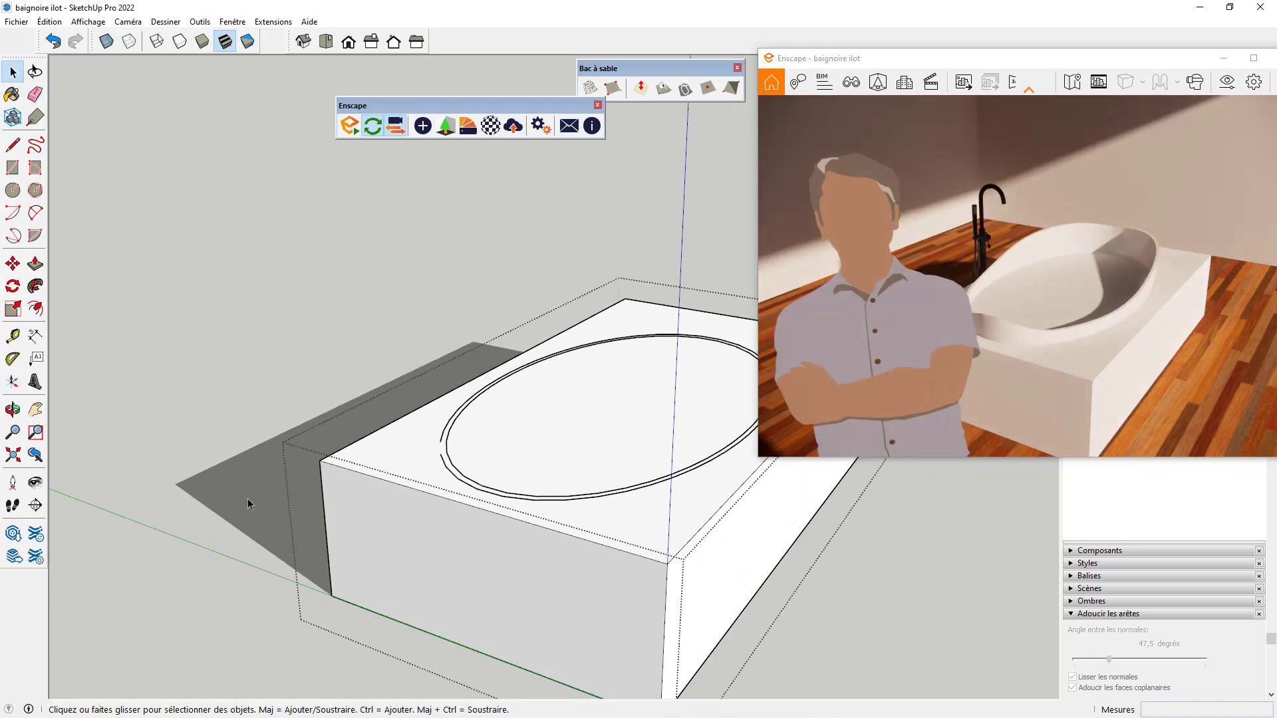
scroll(254, 501, "down", 2)
left_click(559, 442)
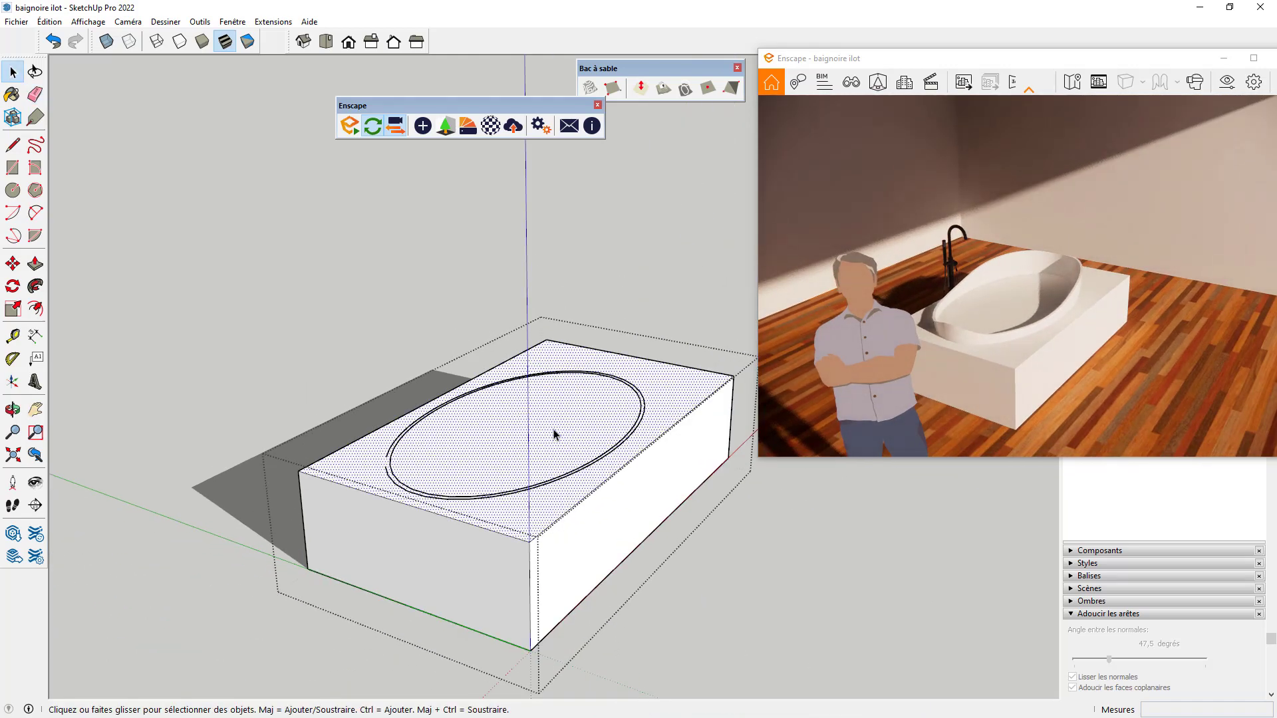
key("ctrl+z")
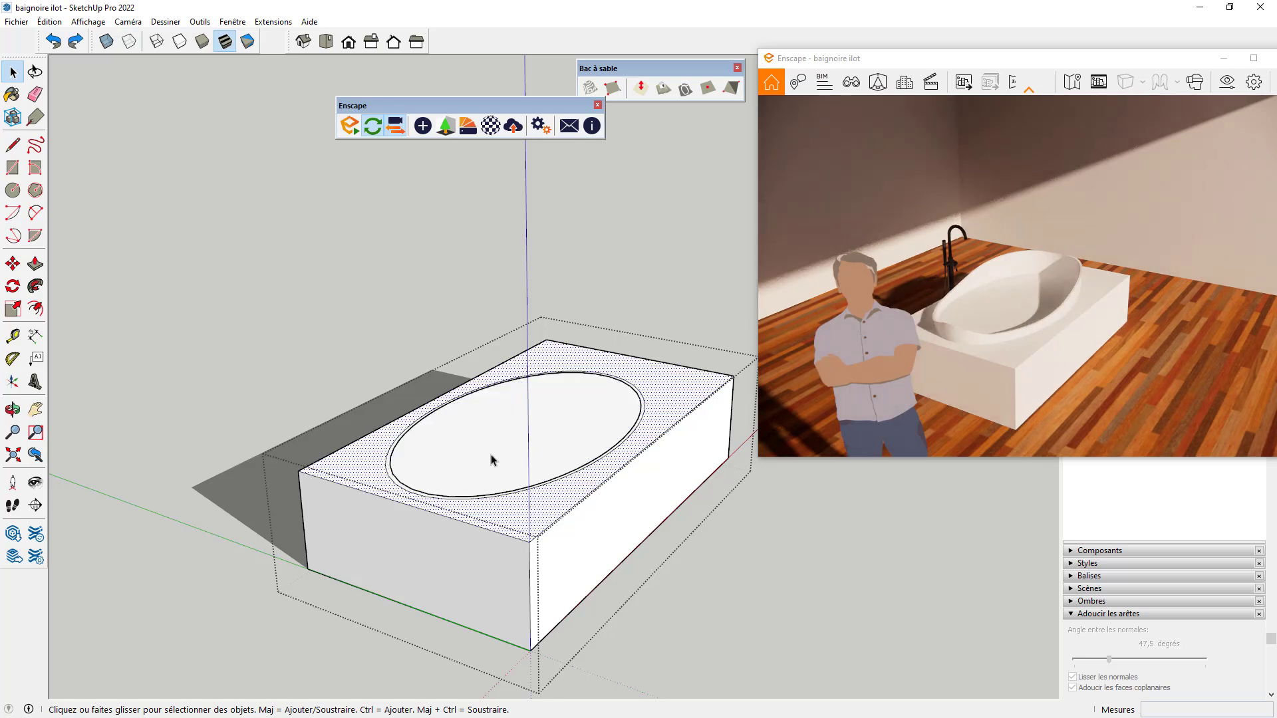
Select all of the block's geometry and intersect its faces with the model.
scroll(514, 451, "down", 2)
triple_click(521, 431)
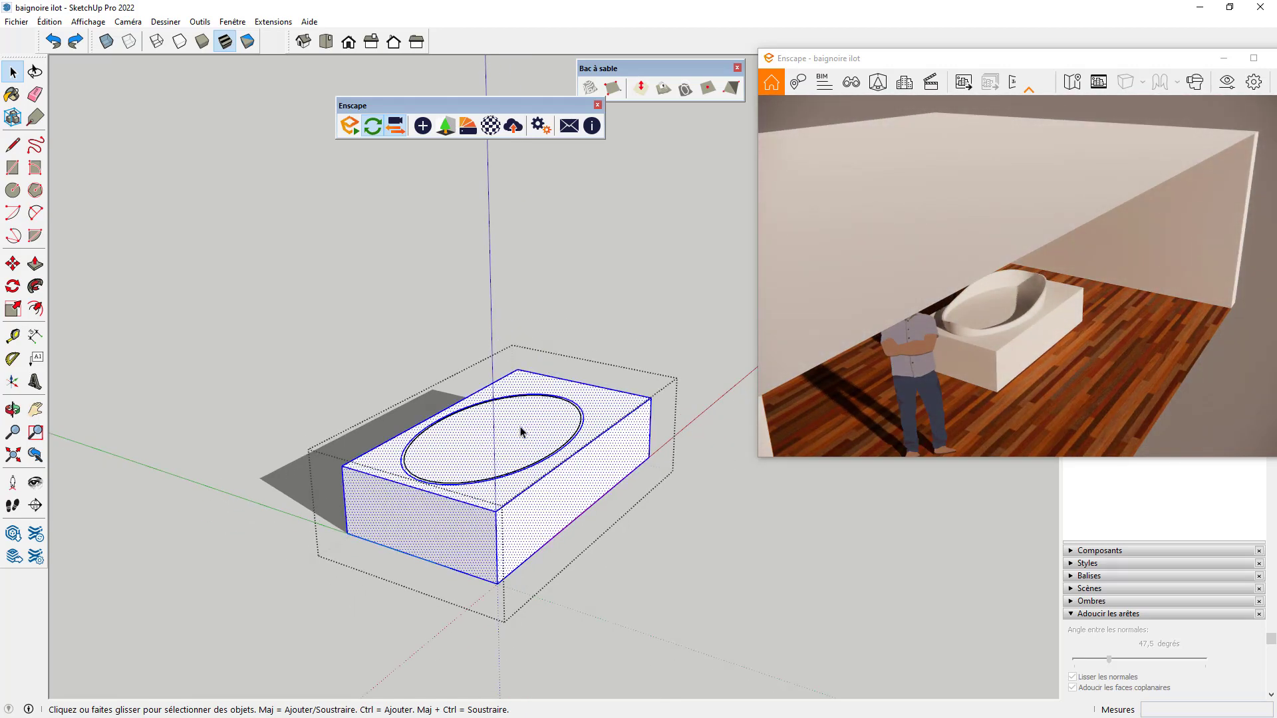
right_click(520, 431)
key("Escape")
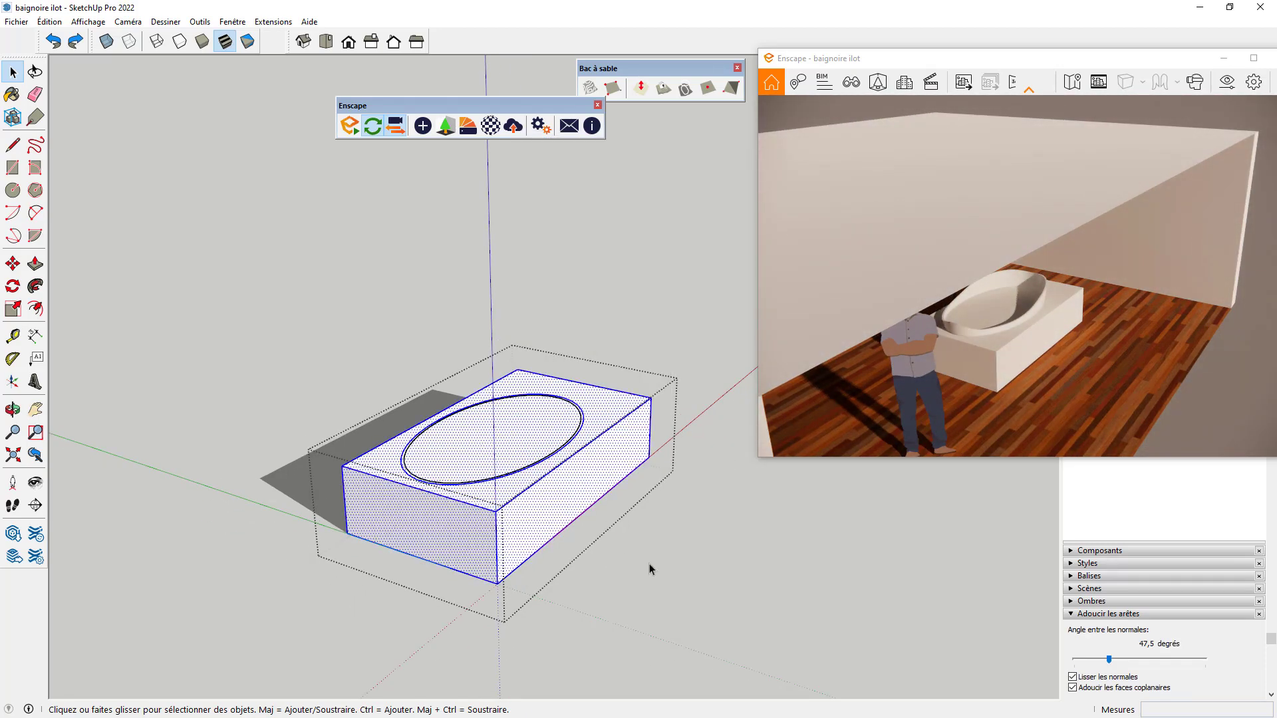
right_click(494, 427)
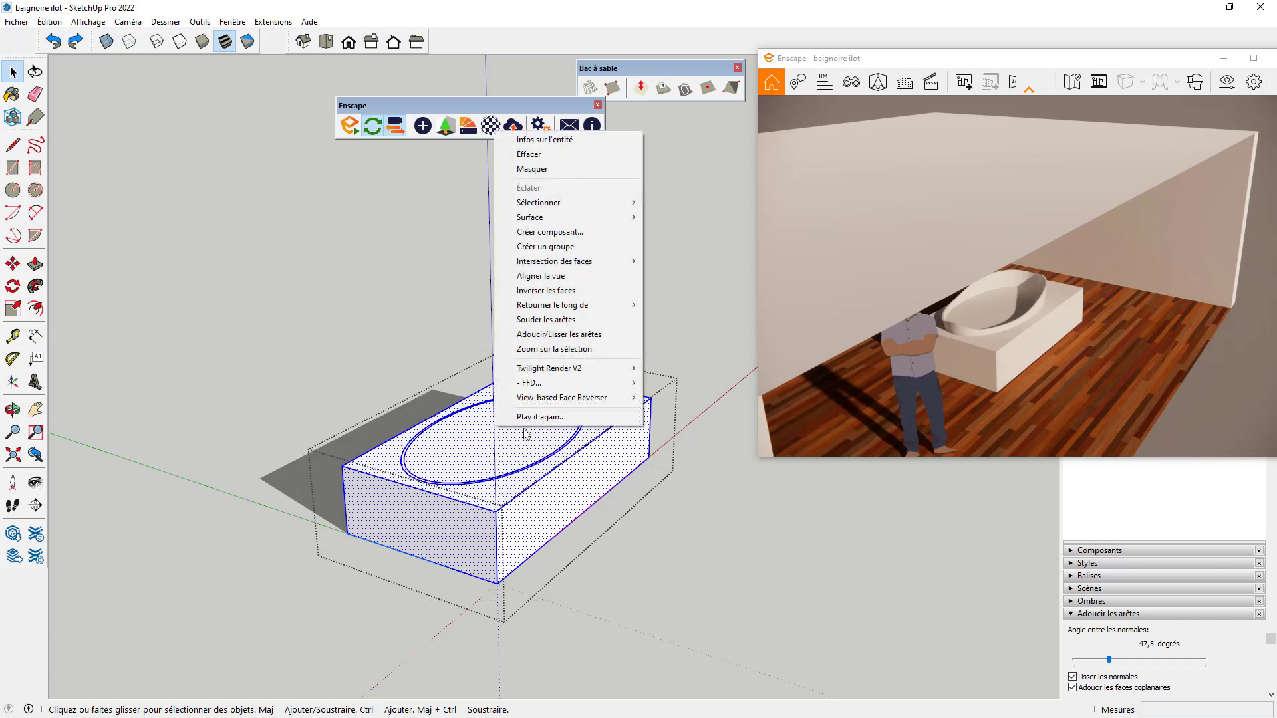
mouse_move(580, 260)
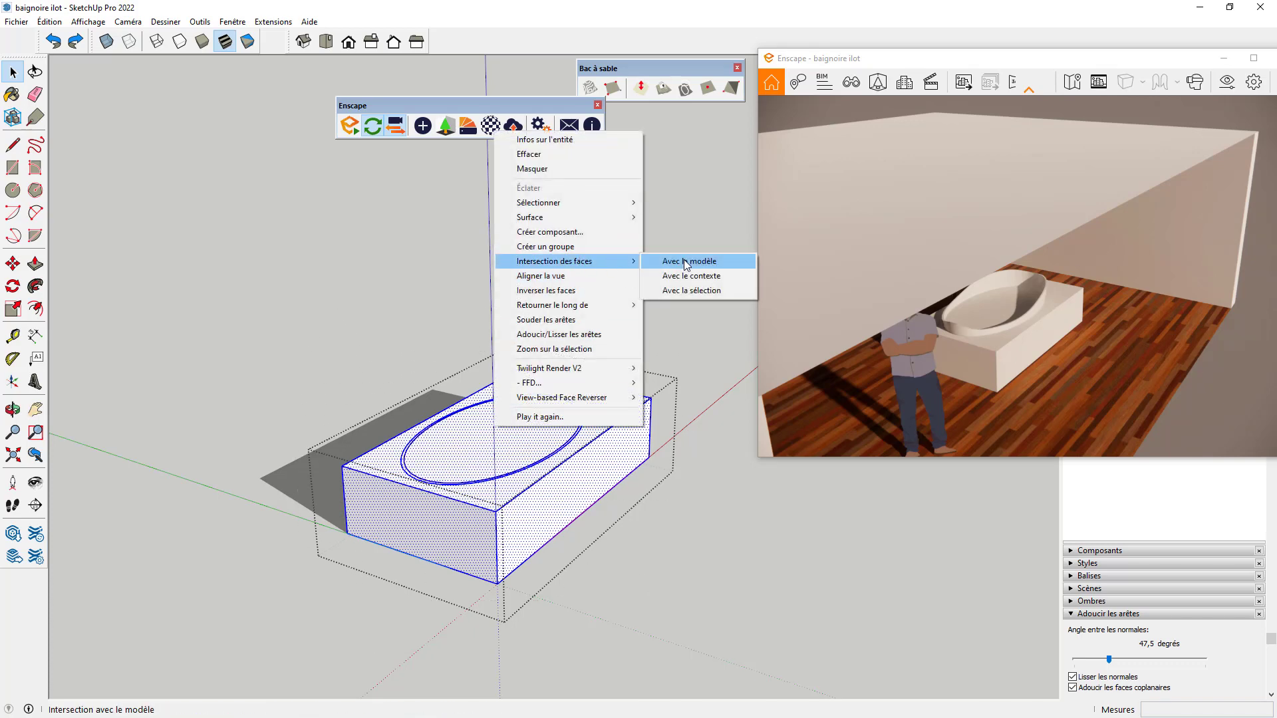
left_click(679, 263)
Make a group of the inner oval face with its edges on the block's top and cut it.
scroll(465, 442, "up", 3)
left_click(454, 451)
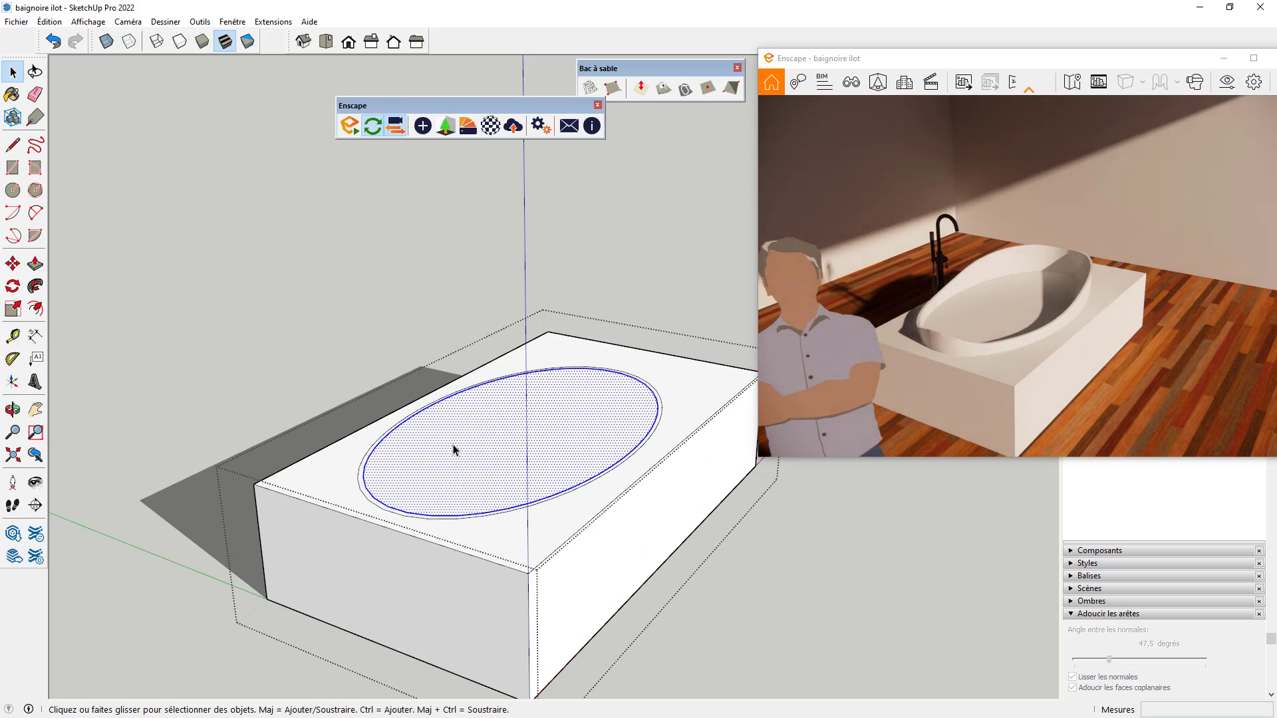
right_click(461, 469)
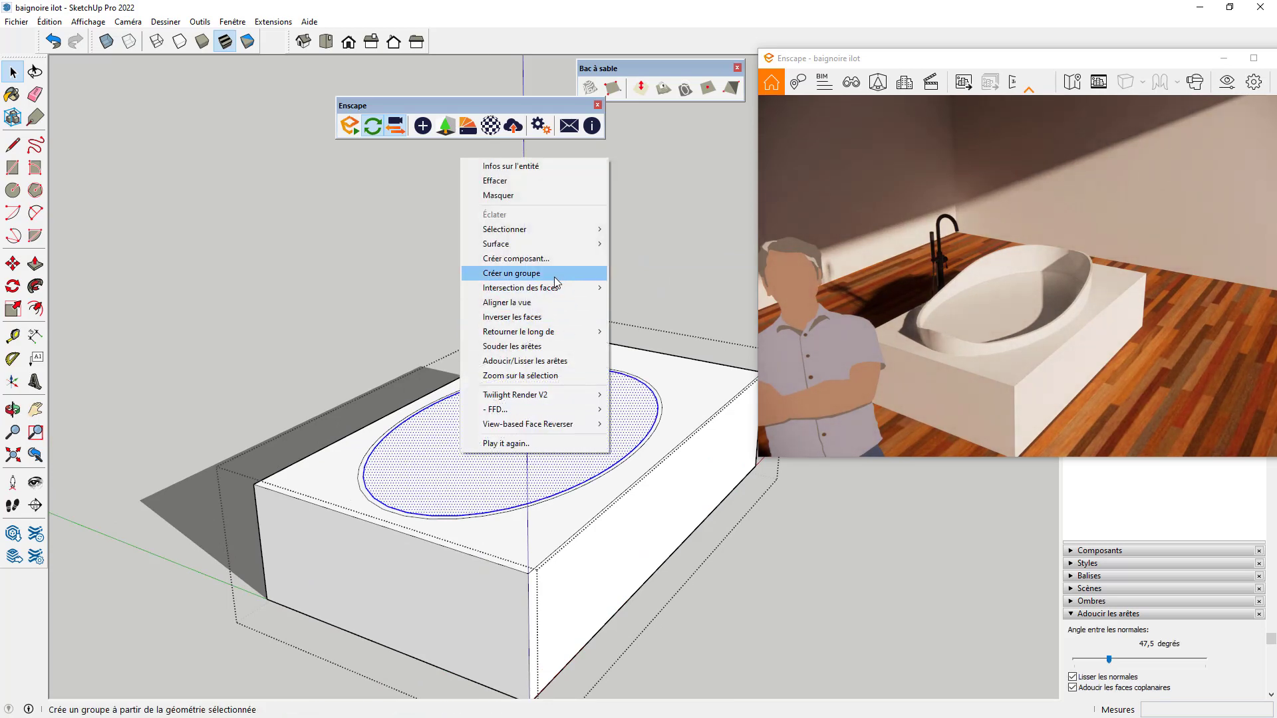
left_click(532, 273)
left_click(49, 21)
left_click(66, 71)
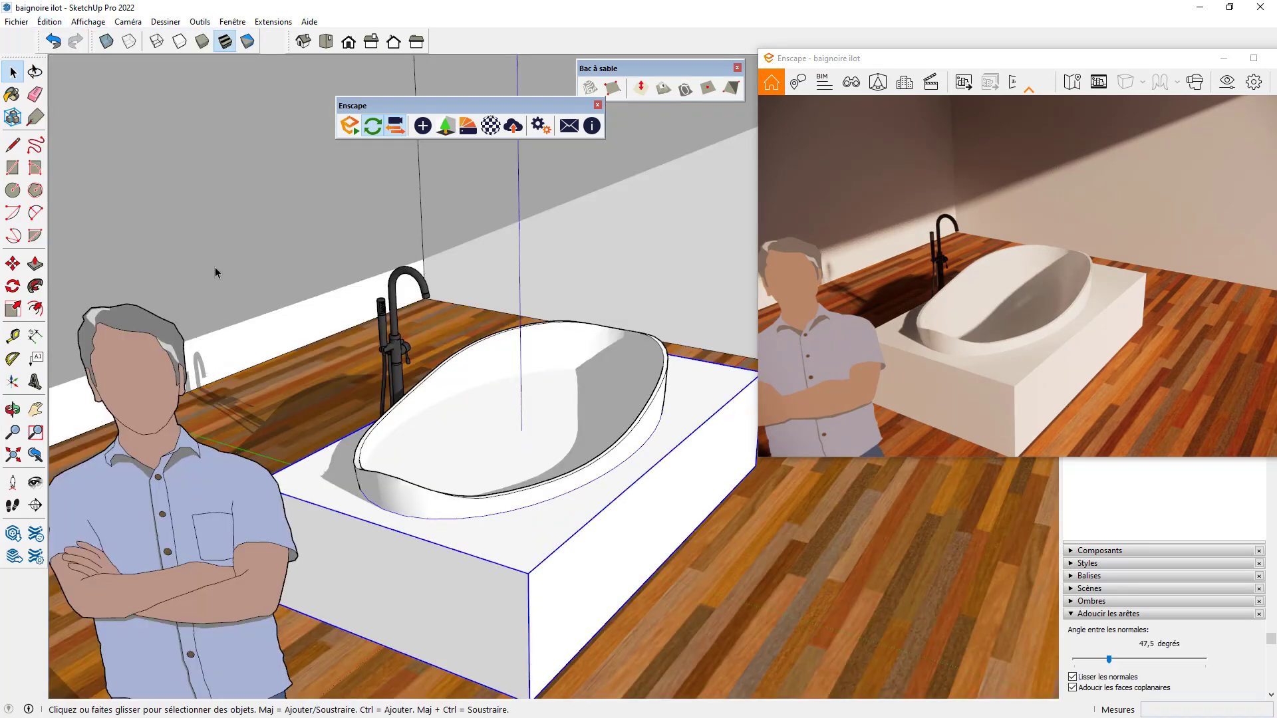
Delete the surround block and paste the cut oval face in place inside the bathtub.
key("Delete")
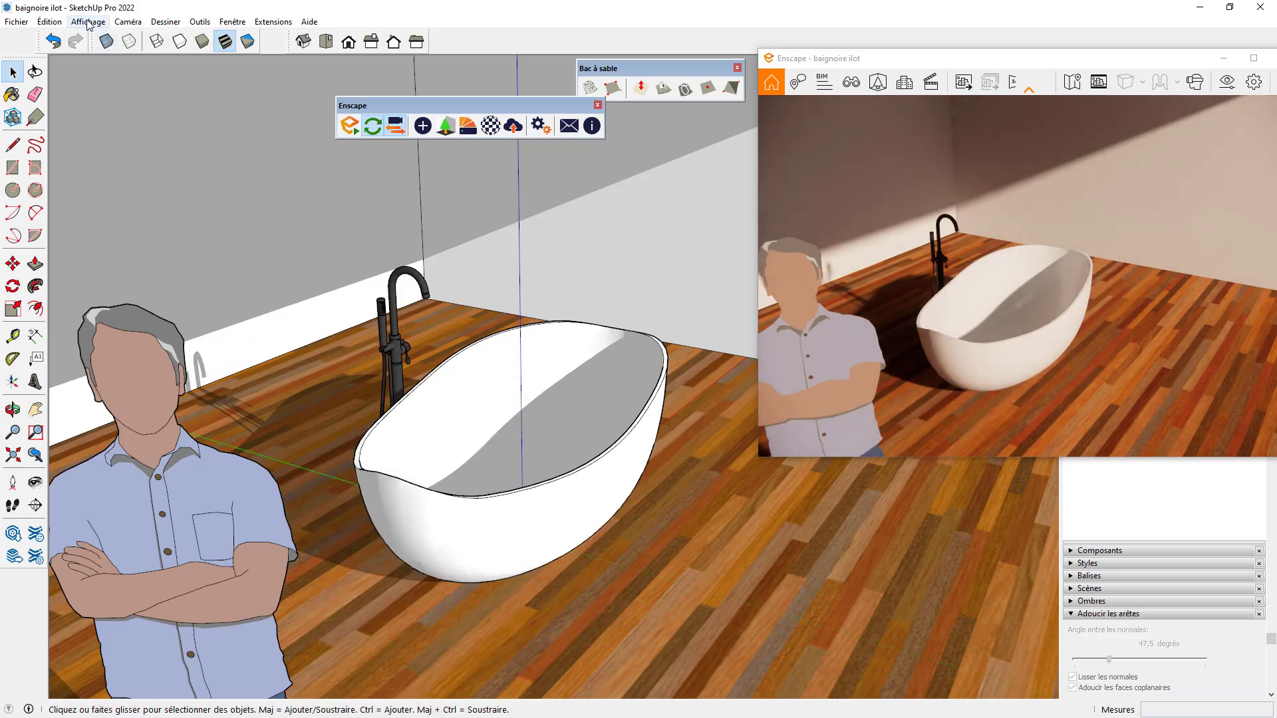
left_click(49, 21)
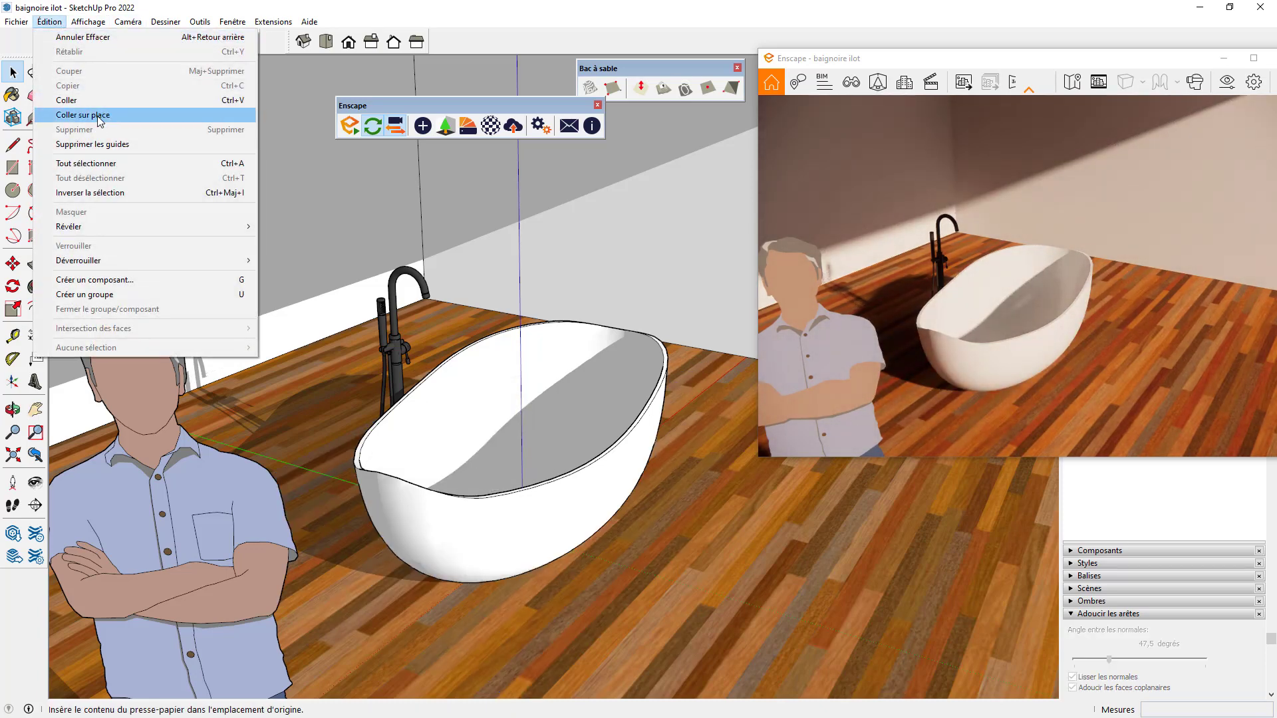
left_click(73, 115)
Open the oval face's group and paint it with the Piscine couleur claire material from the Eau collection.
mouse_move(593, 407)
middle_mouse_down()
mouse_move(462, 422)
mouse_move(330, 413)
mouse_move(605, 456)
mouse_move(559, 459)
middle_mouse_up()
scroll(473, 439, "up", 3)
scroll(374, 440, "up", 5)
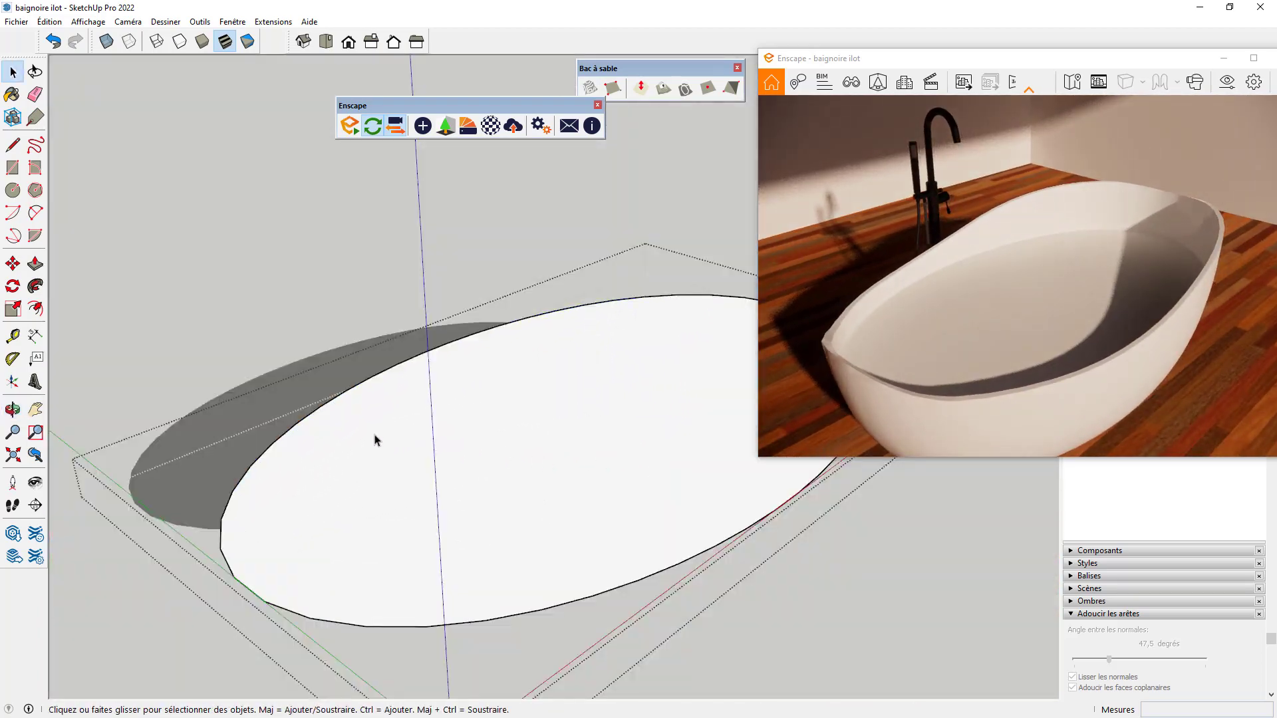
key("b")
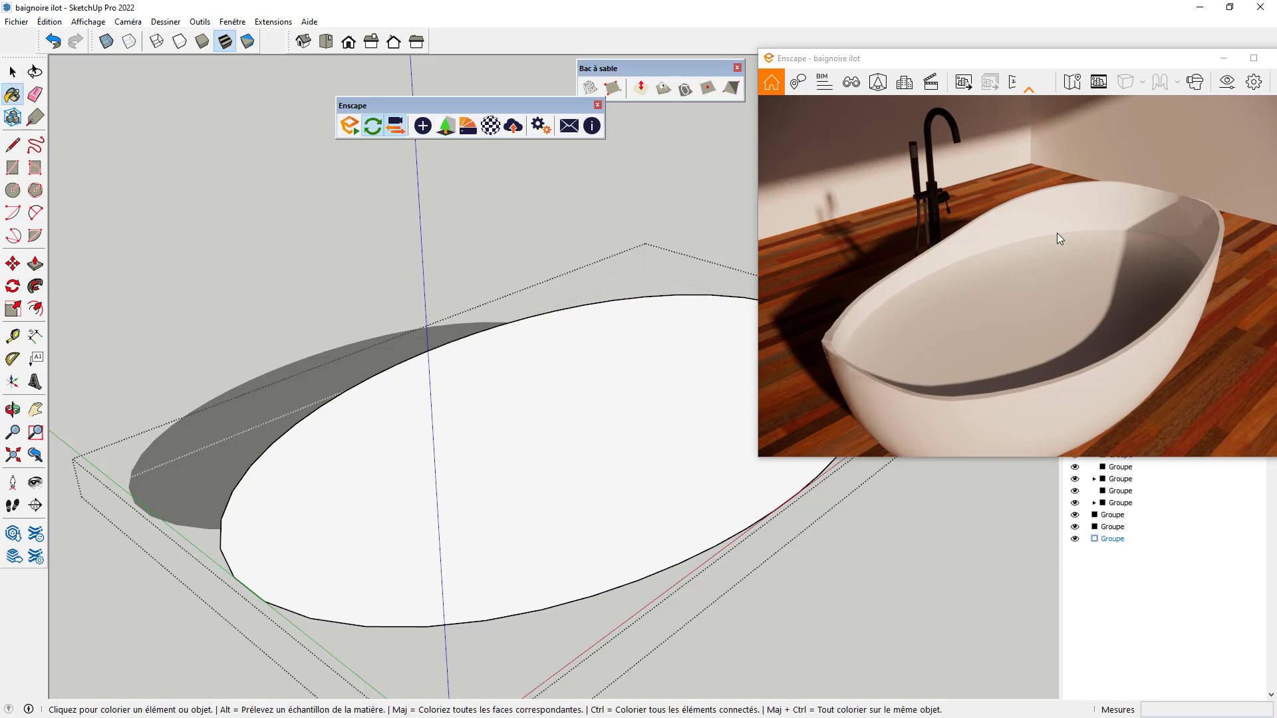
left_click_drag(1029, 62, 419, 83)
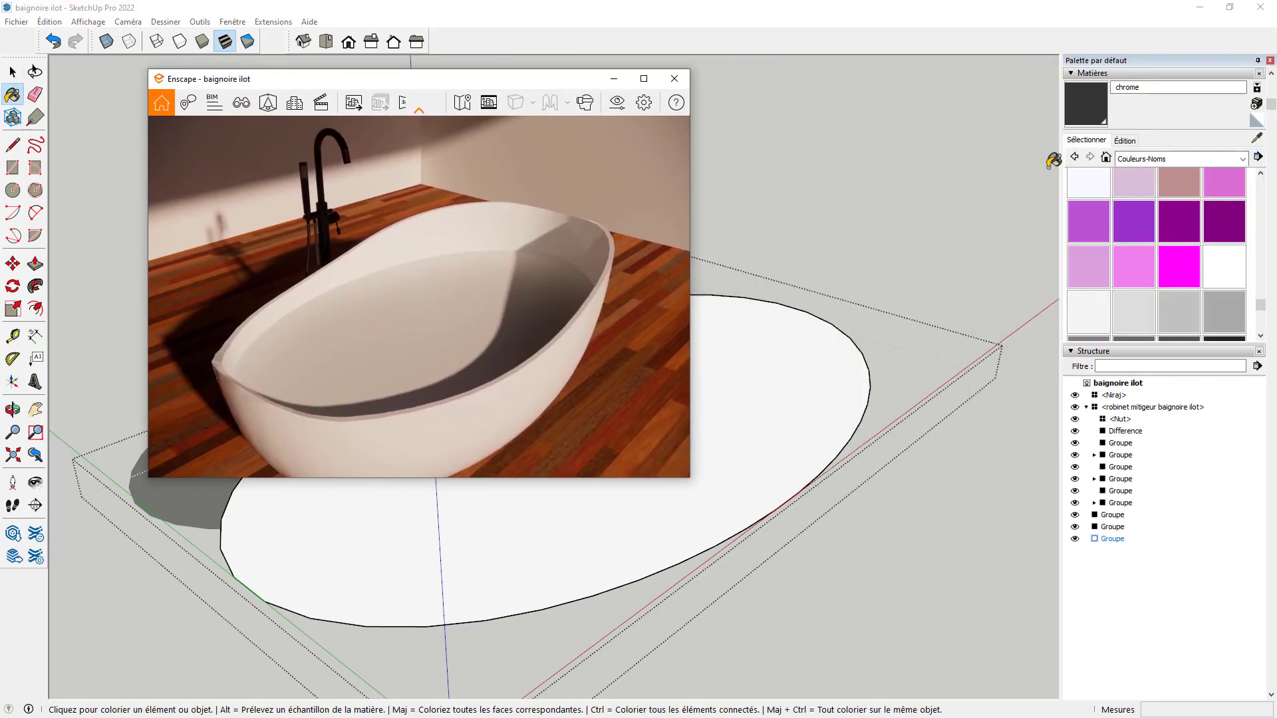
left_click(1136, 161)
left_click(1137, 248)
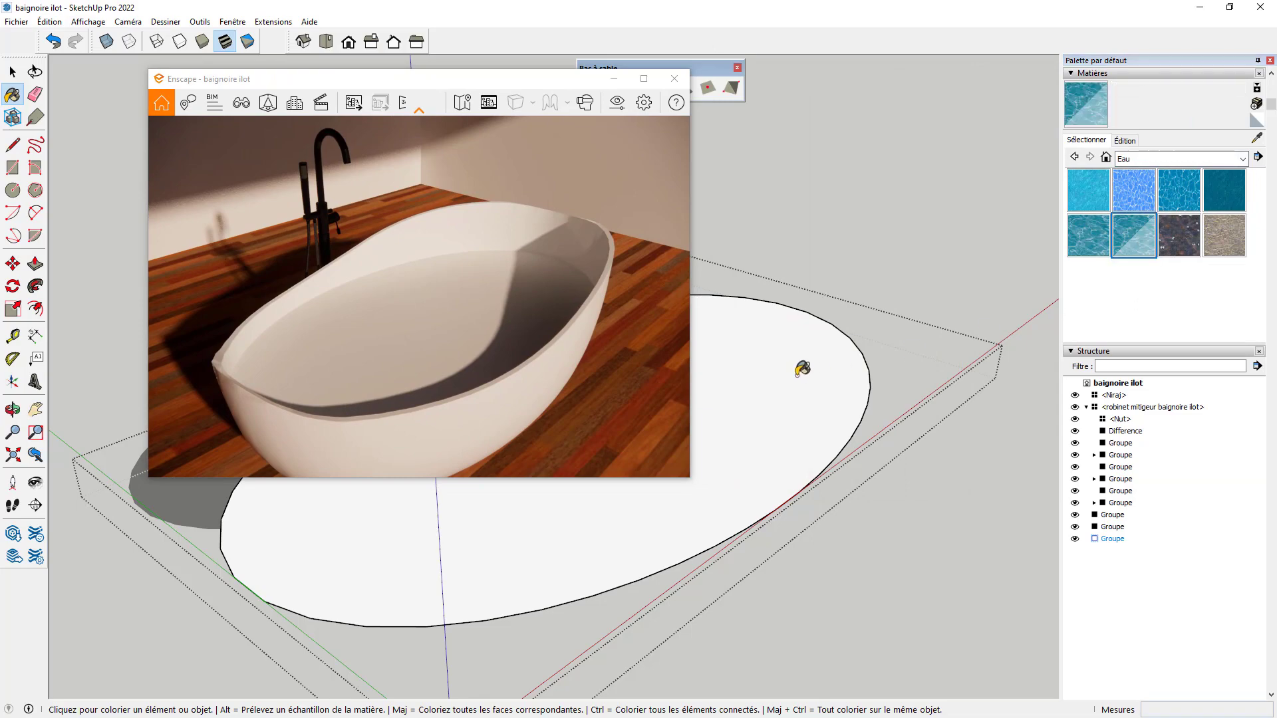
left_click(802, 368)
Examine the bathtub's water surface from several angles in the enlarged Enscape view, and restore the window.
mouse_move(861, 456)
middle_mouse_down()
mouse_move(781, 266)
mouse_move(919, 536)
mouse_move(899, 522)
middle_mouse_up()
scroll(751, 487, "up", 3)
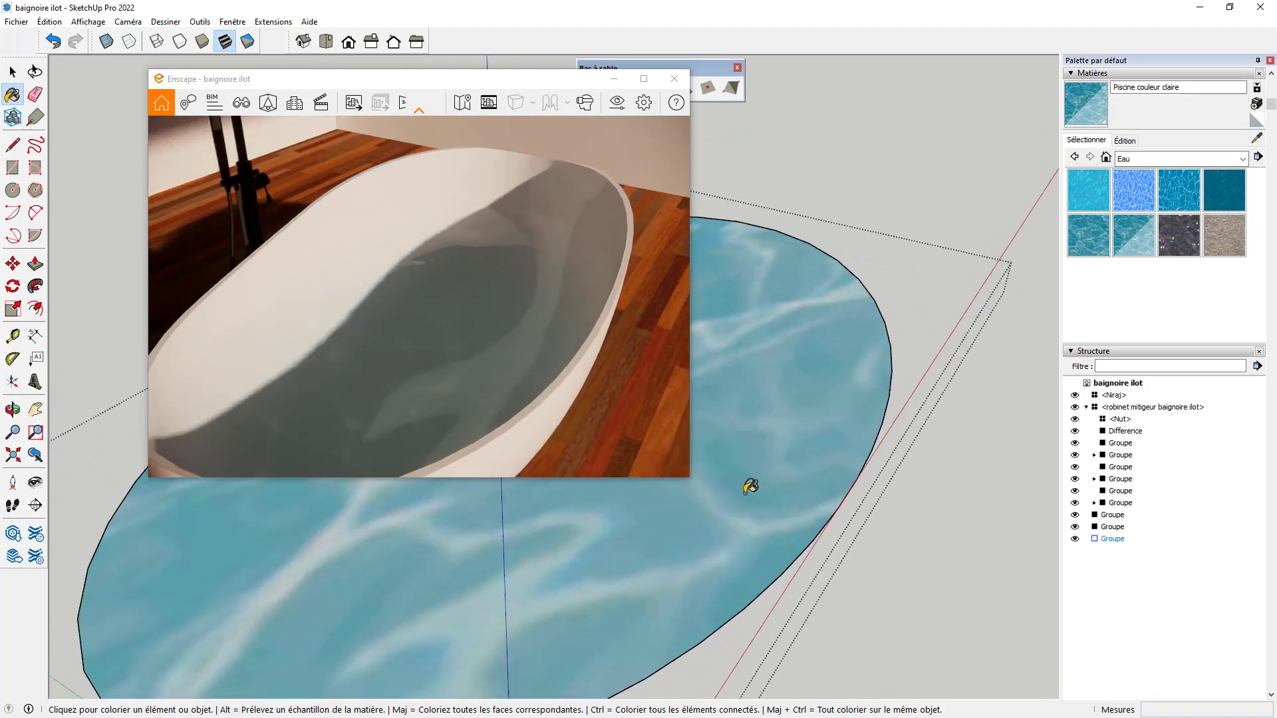
mouse_move(758, 476)
middle_mouse_down()
mouse_move(918, 446)
mouse_move(756, 457)
mouse_move(635, 444)
middle_mouse_up()
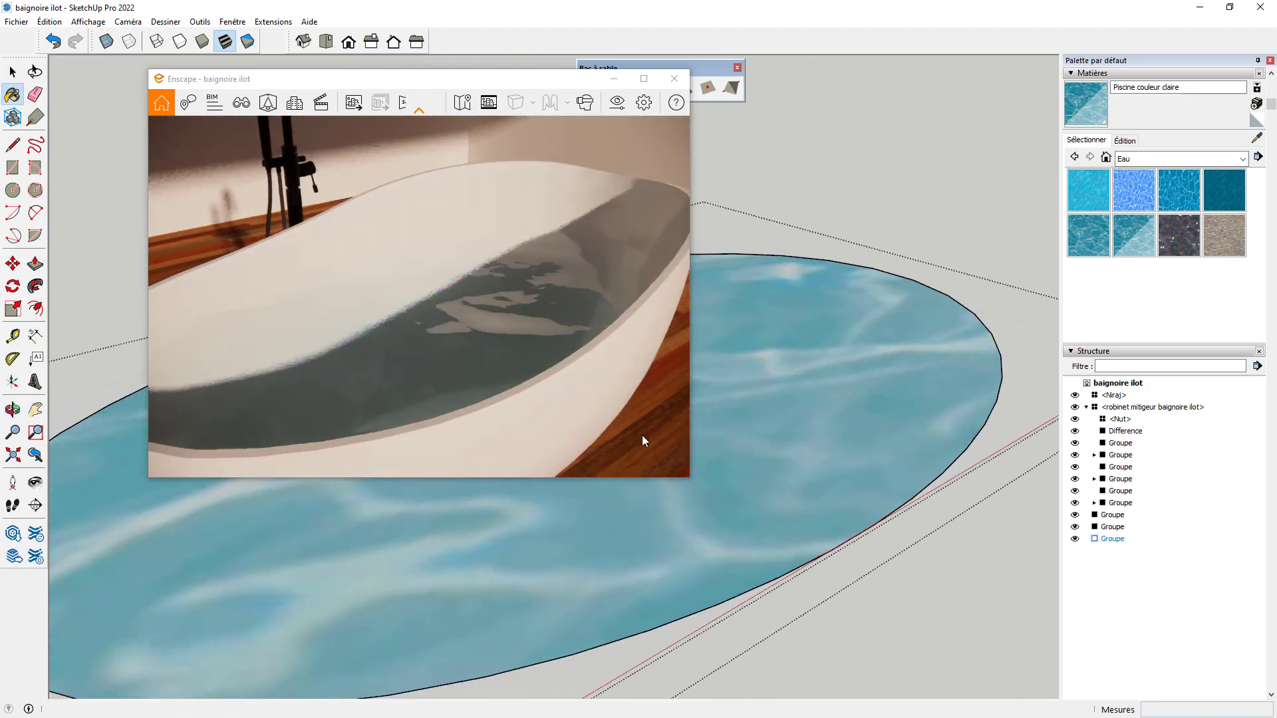
left_click(644, 79)
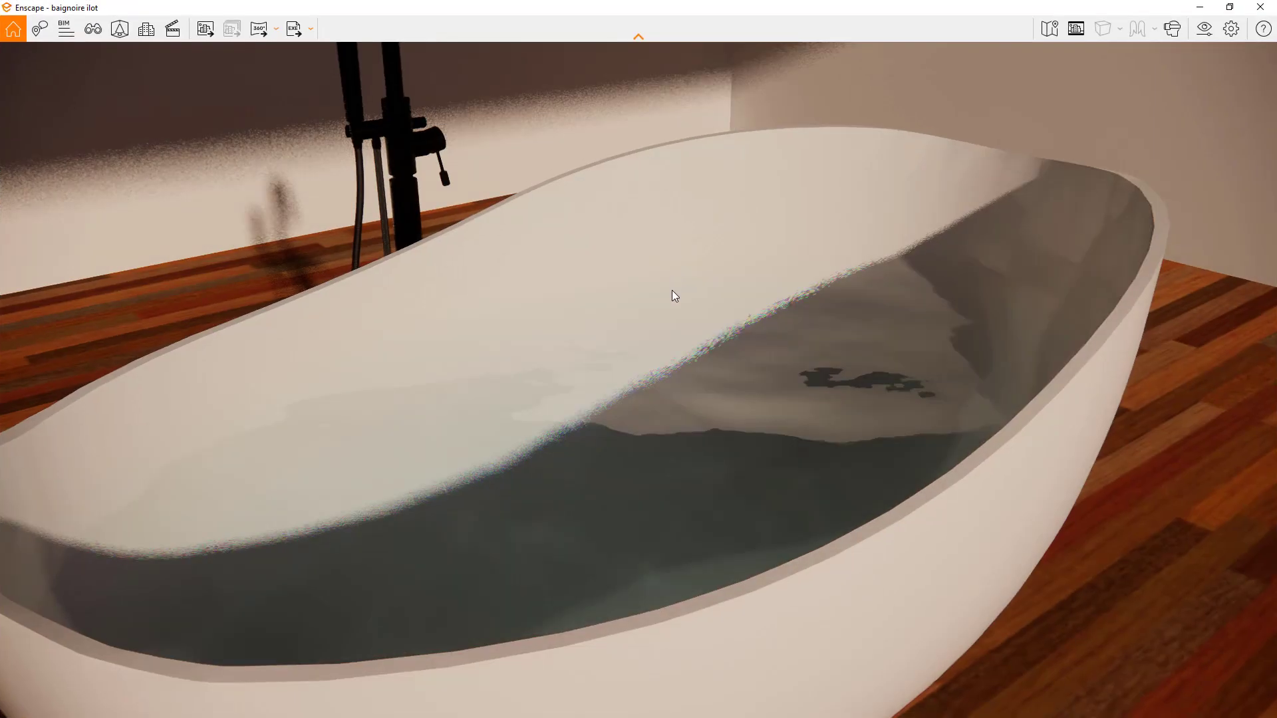
scroll(672, 289, "down", 5)
left_click_drag(829, 370, 476, 339)
middle_click_drag(1098, 392, 801, 423)
scroll(634, 449, "up", 3)
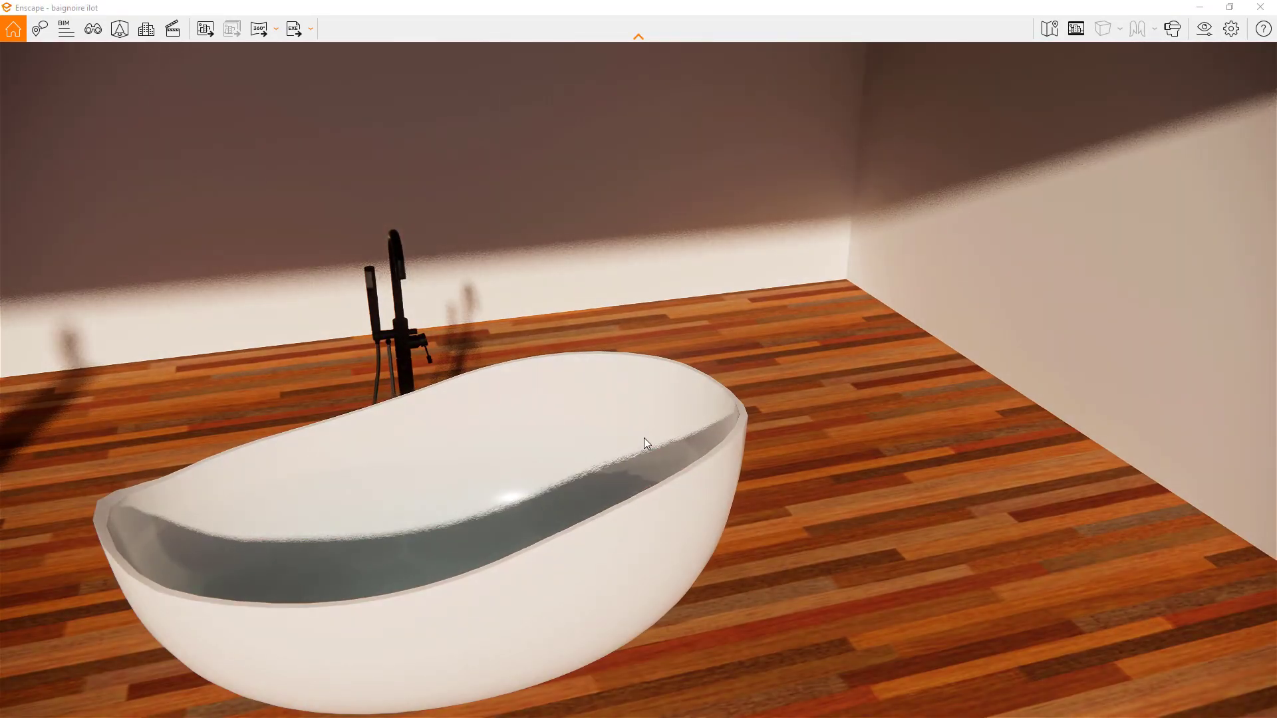
scroll(649, 434, "down", 5)
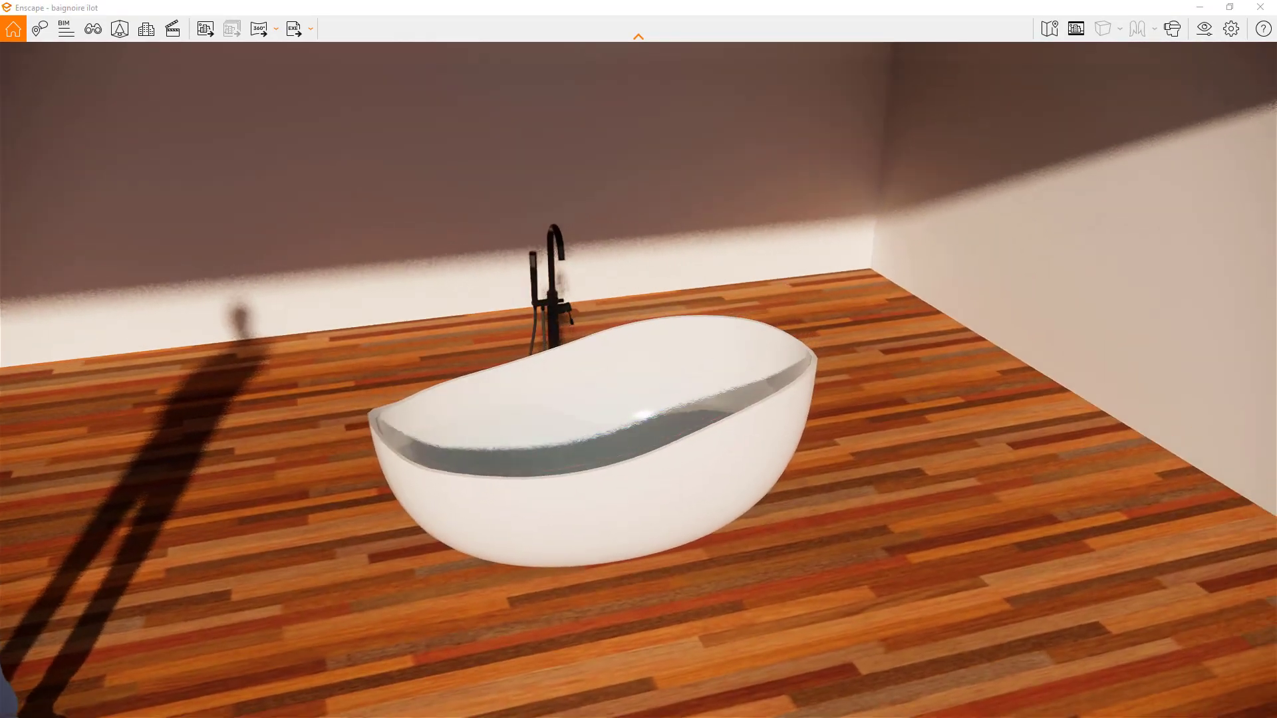
middle_click_drag(614, 447, 610, 449)
left_click(1230, 7)
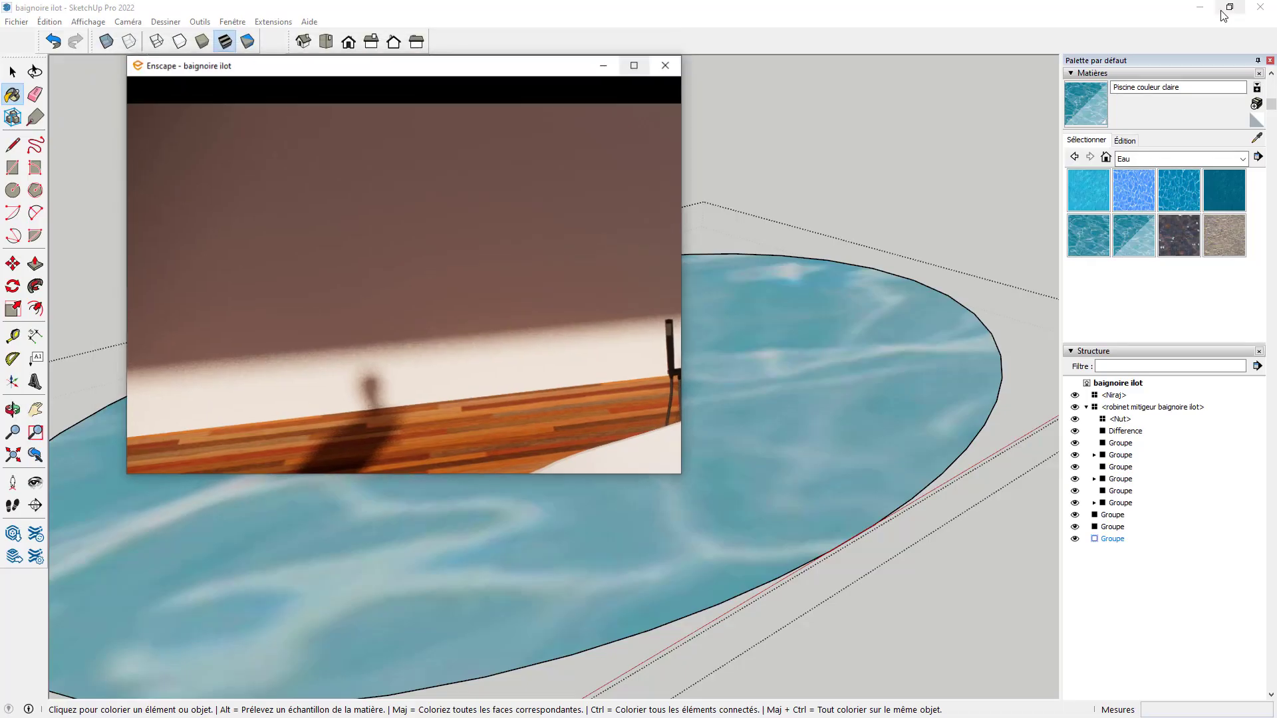
Leave the water surface's group and bring the whole room into view.
scroll(927, 345, "down", 5)
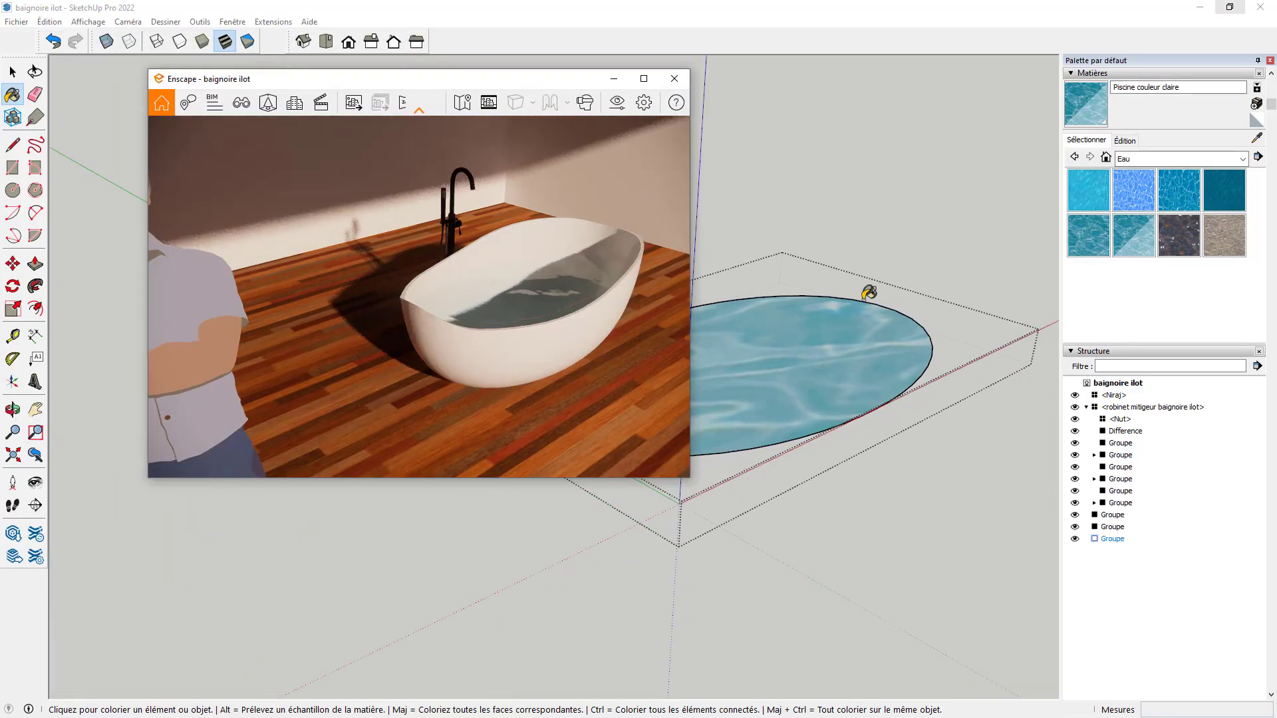
key("space")
left_click(842, 231)
scroll(800, 253, "down", 8)
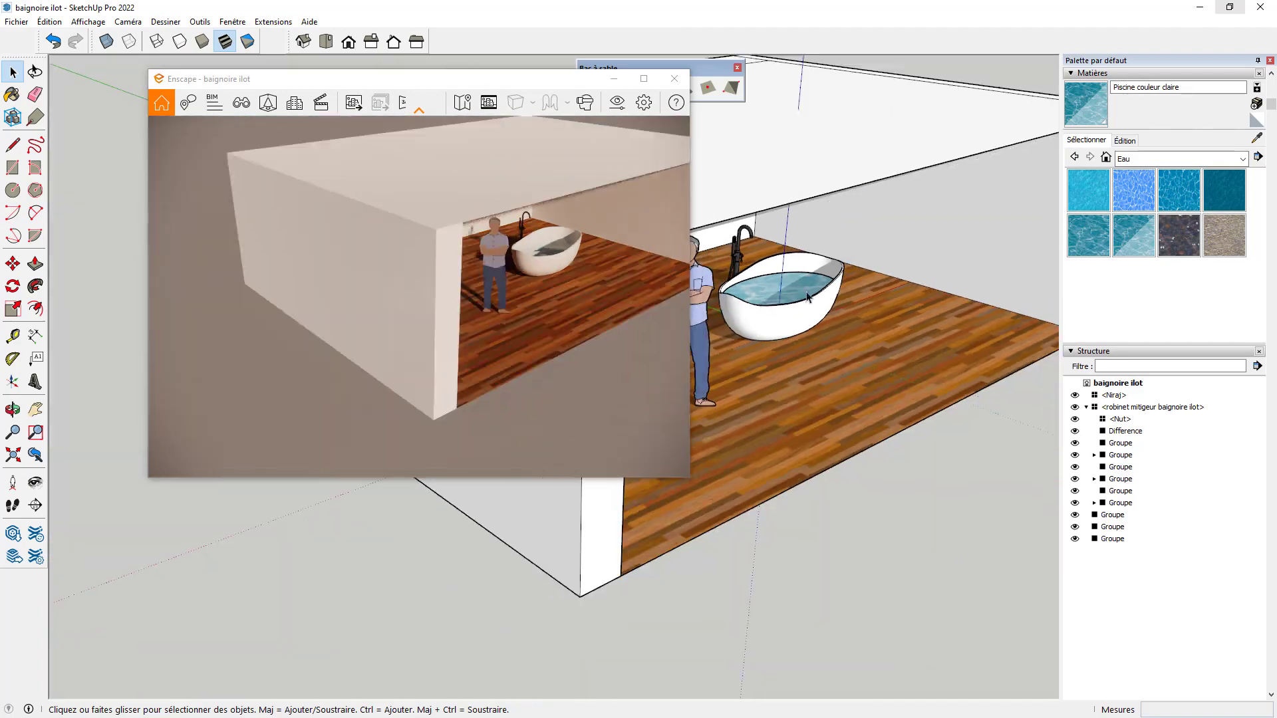
Draw a rectangle across the room's open front side, from one upper corner to the opposite lower corner.
scroll(902, 270, "down", 5)
mouse_move(841, 291)
middle_mouse_down()
mouse_move(754, 352)
mouse_move(944, 295)
middle_mouse_up()
scroll(754, 352, "up", 3)
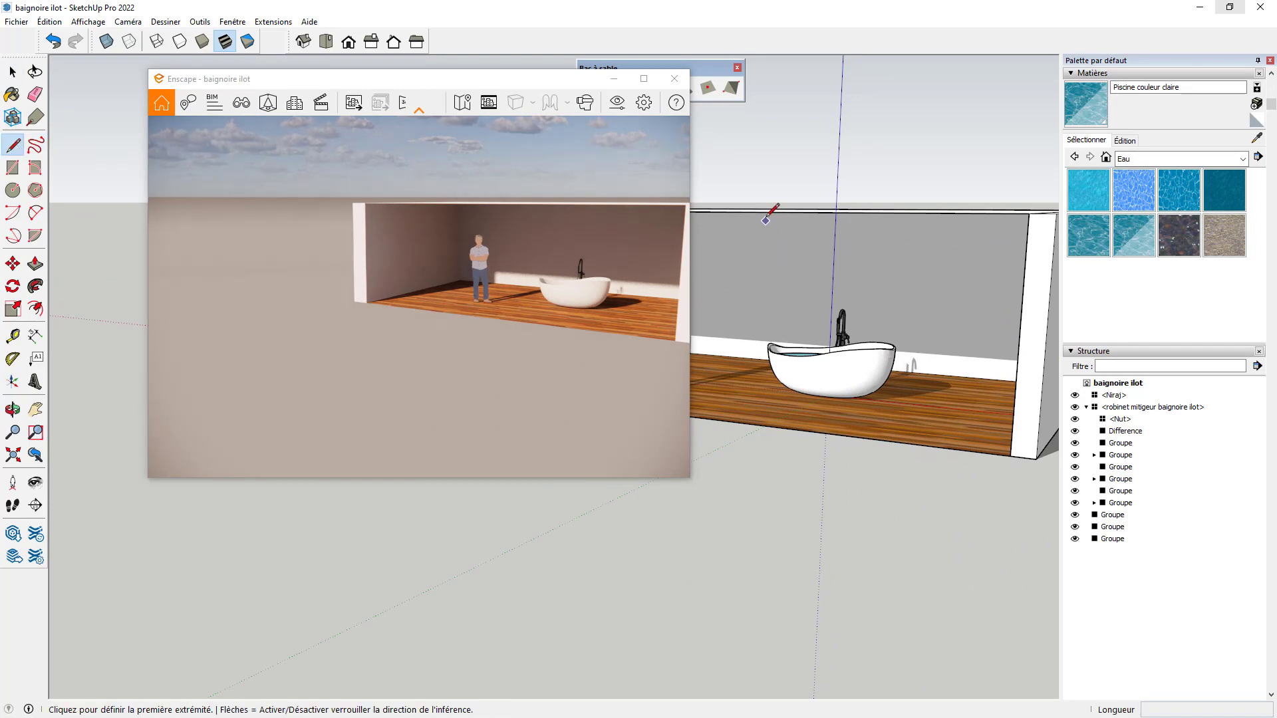
key("space")
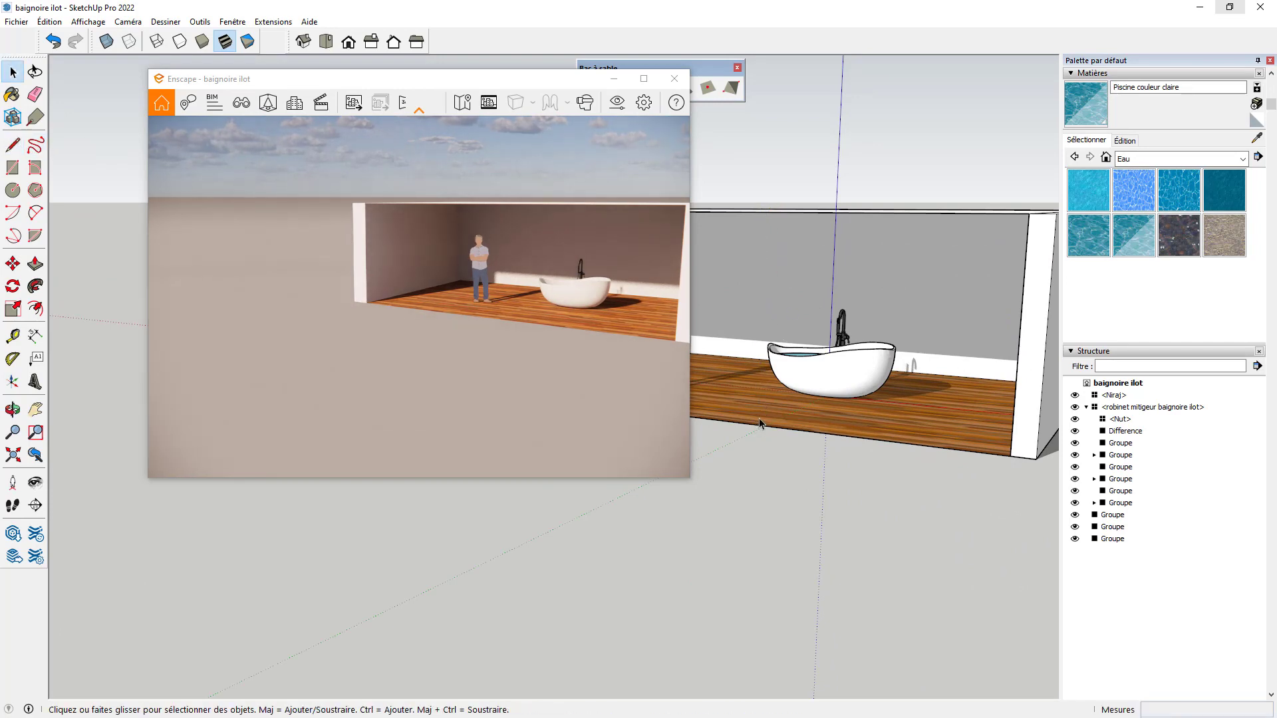
key("r")
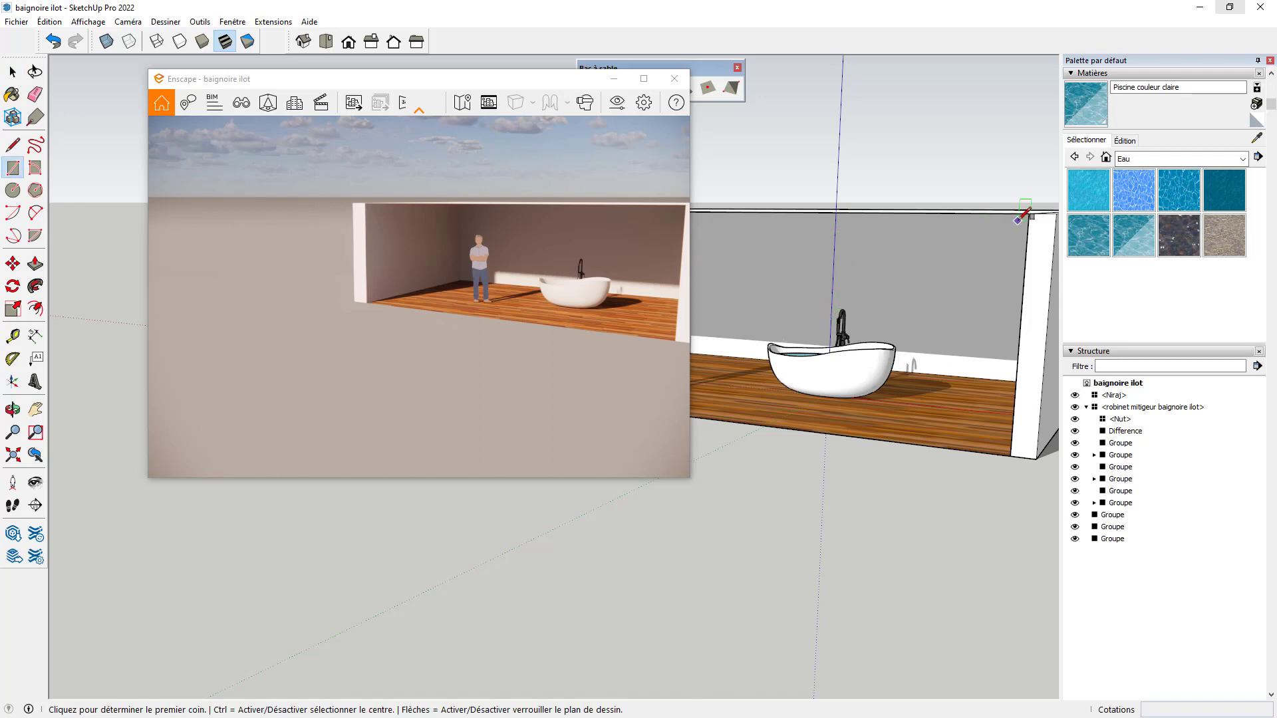
left_click(1033, 208)
scroll(1033, 208, "down", 5)
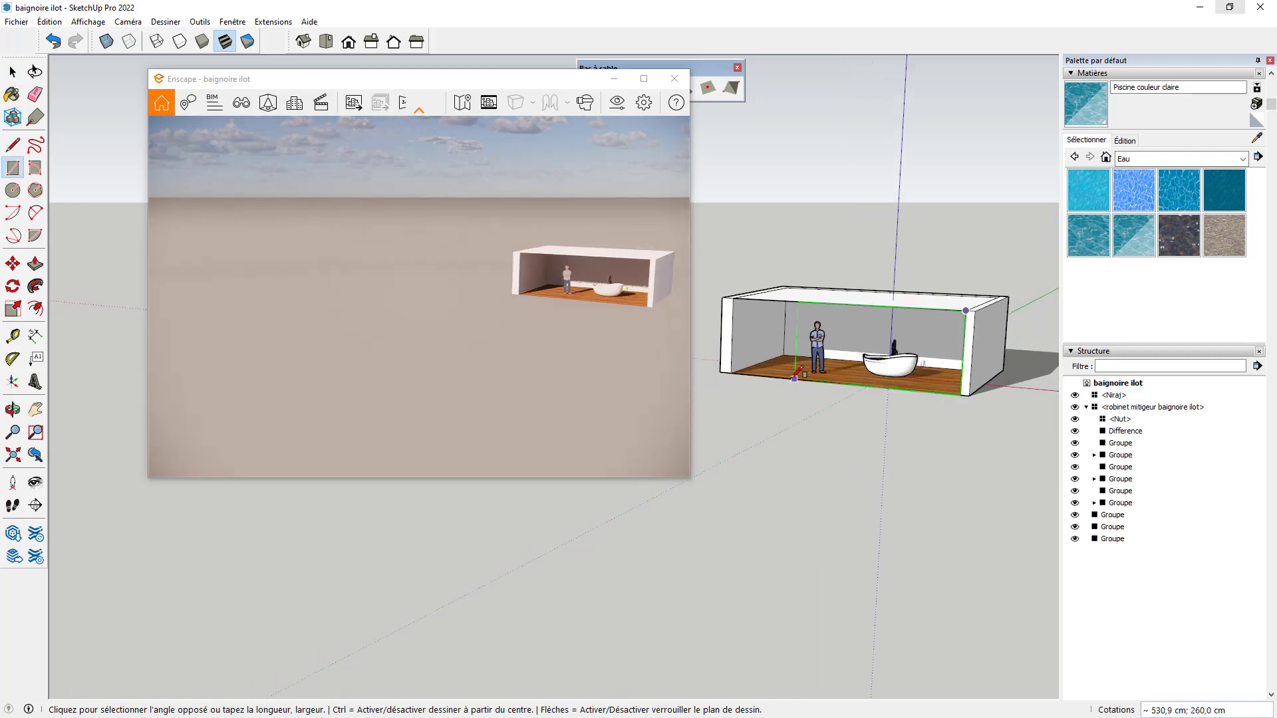
left_click(731, 373)
Draw a small rectangle on the new front wall and delete its face to make a window opening.
scroll(851, 349, "up", 4)
left_click(810, 304)
left_click(913, 365)
key("space")
middle_click_drag(935, 400, 864, 393)
left_click(866, 381)
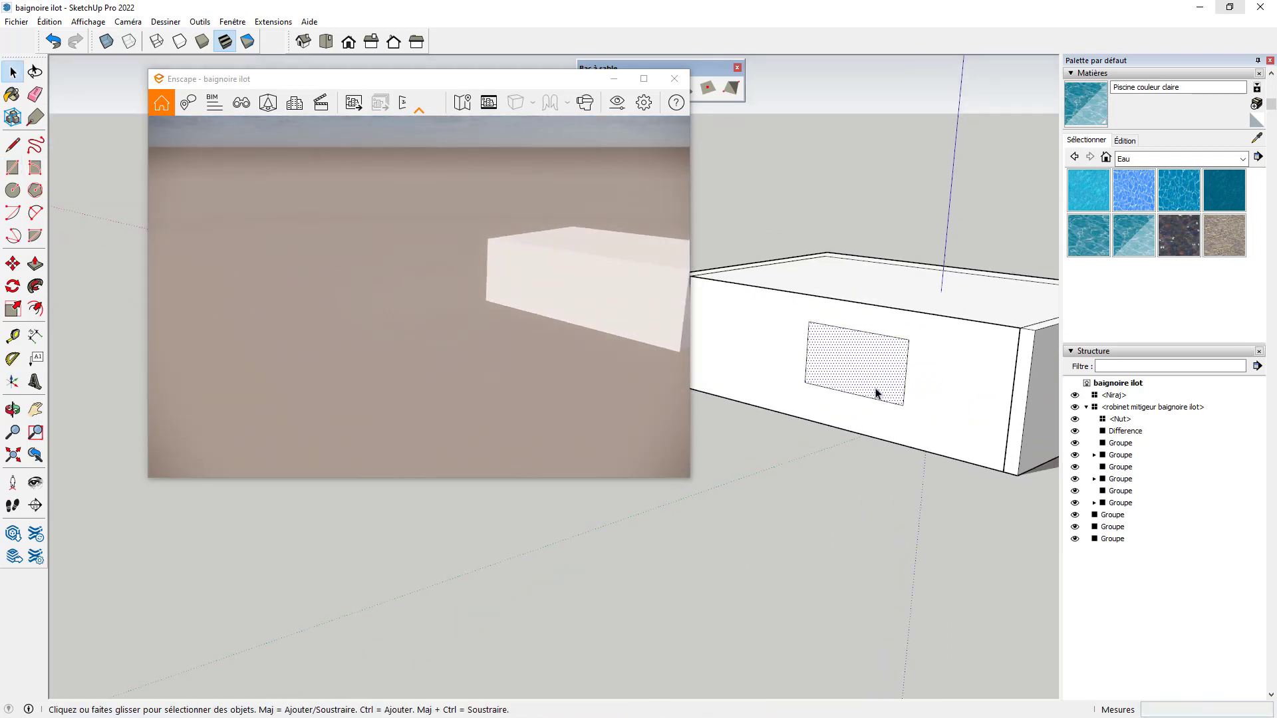
key("Delete")
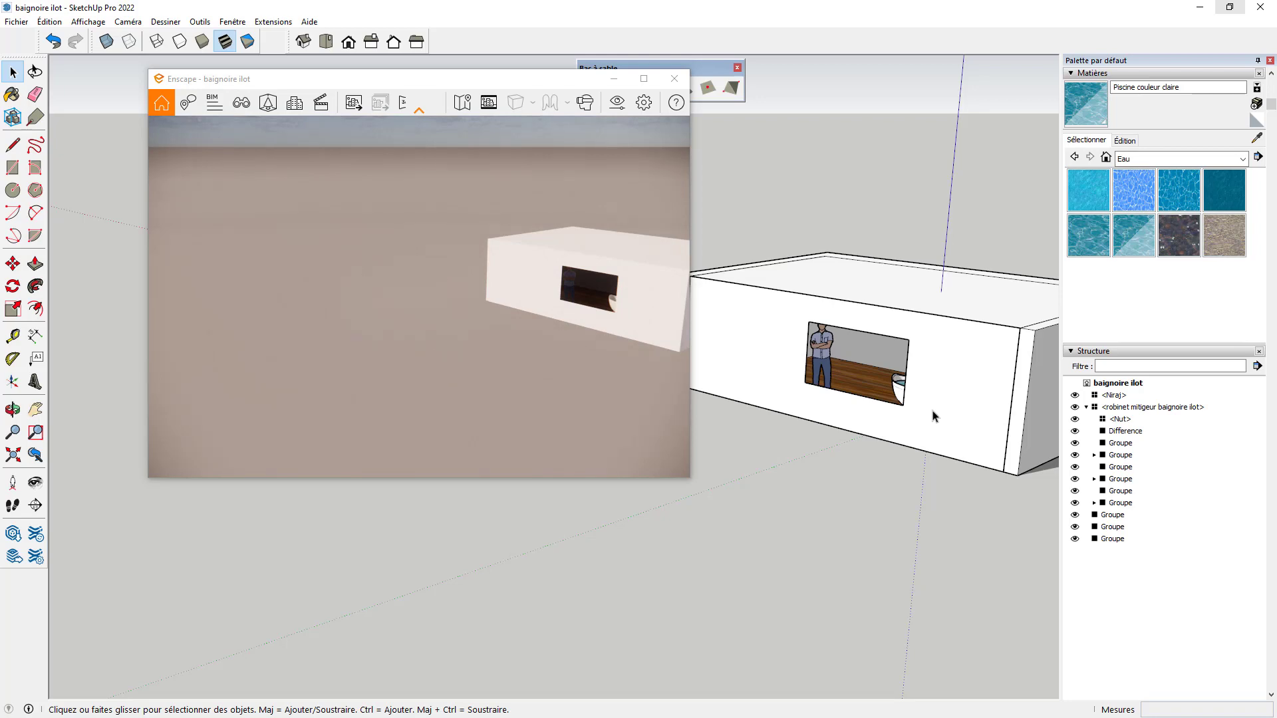
Thicken the windowed front wall outward by about 32 cm with Push/Pull.
key("p")
left_click(933, 418)
left_click(936, 419)
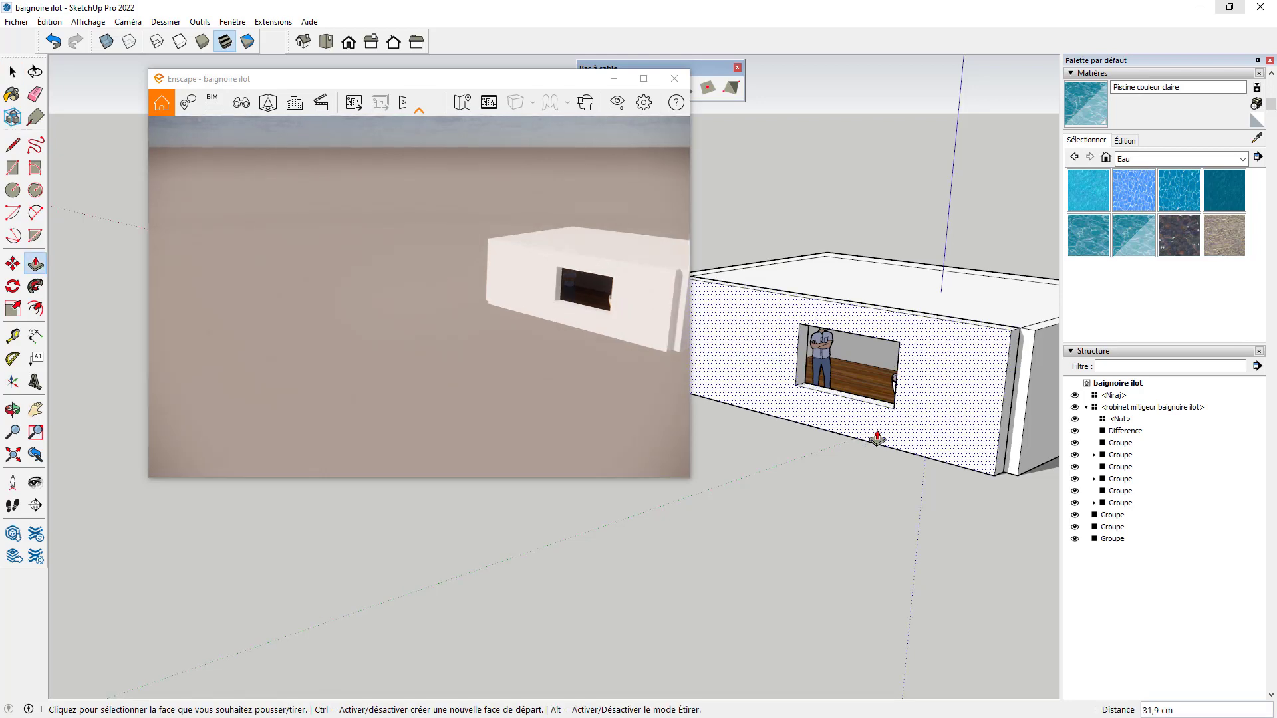
key("space")
scroll(835, 382, "down", 3)
scroll(834, 389, "up", 3)
middle_click_drag(833, 394, 1059, 342)
middle_click_drag(893, 360, 728, 424)
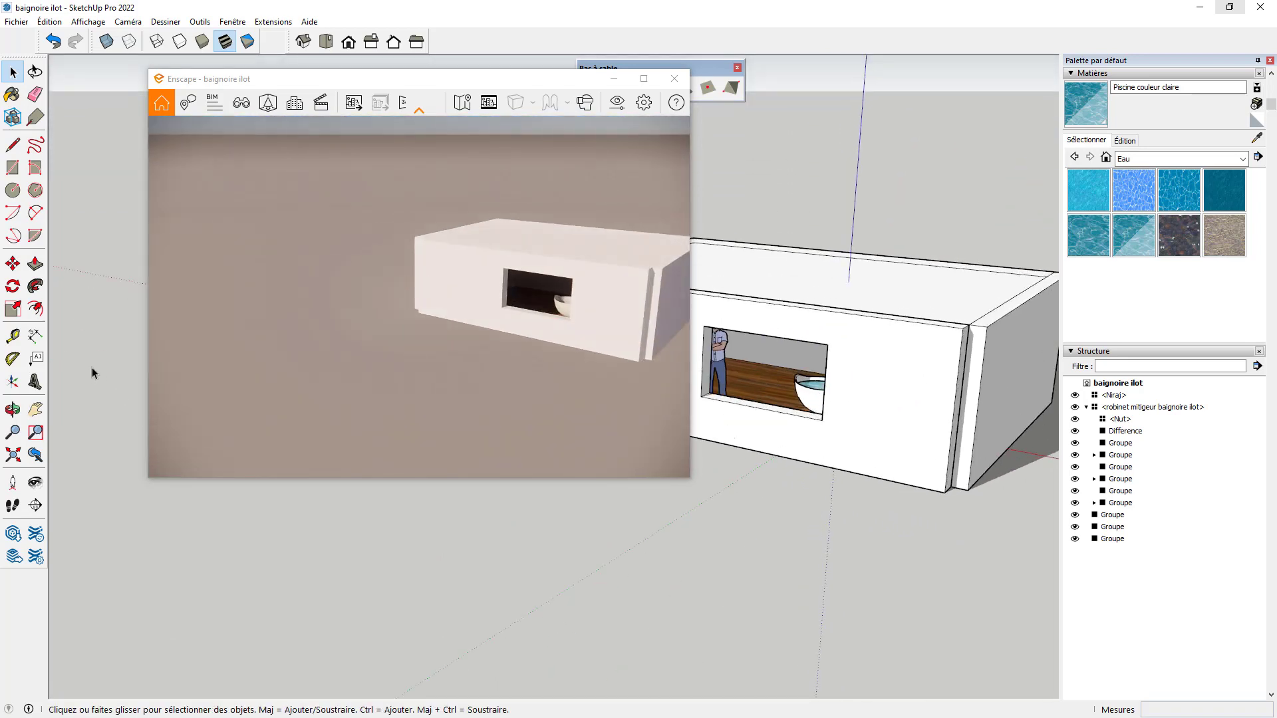
Position the camera inside the room and turn it to look toward the bathtub.
left_click(13, 479)
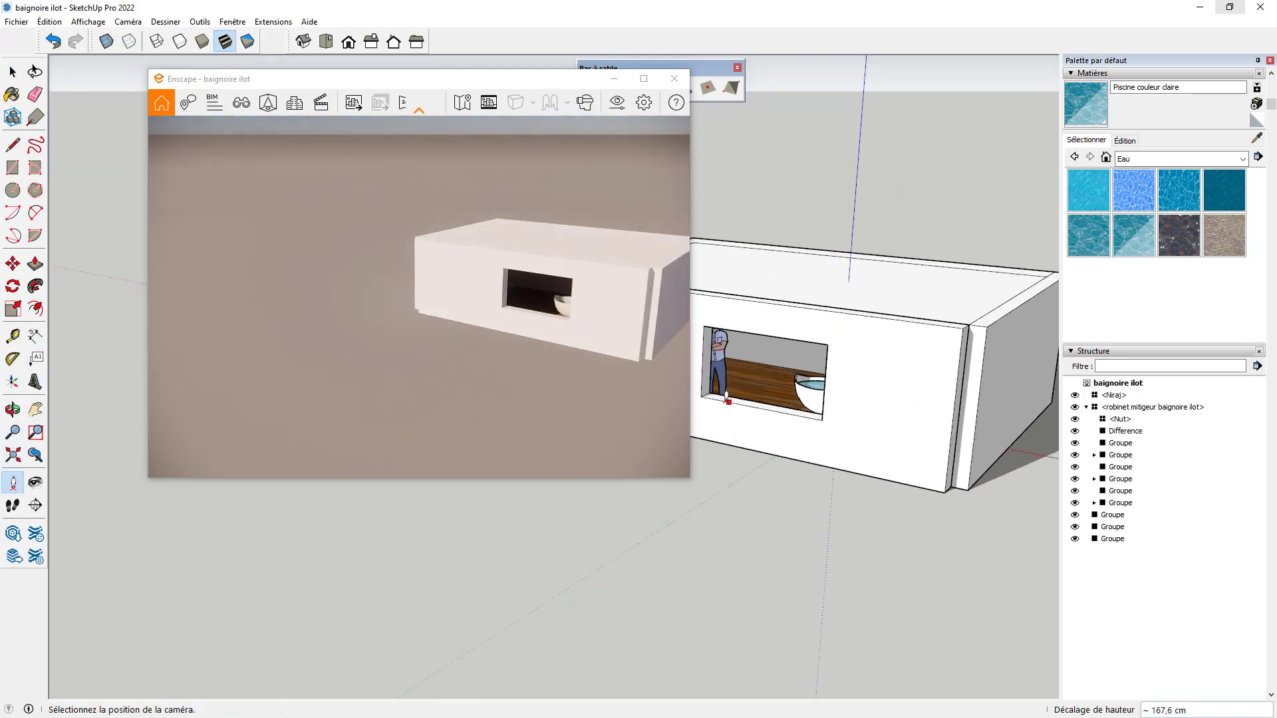
left_click(763, 383)
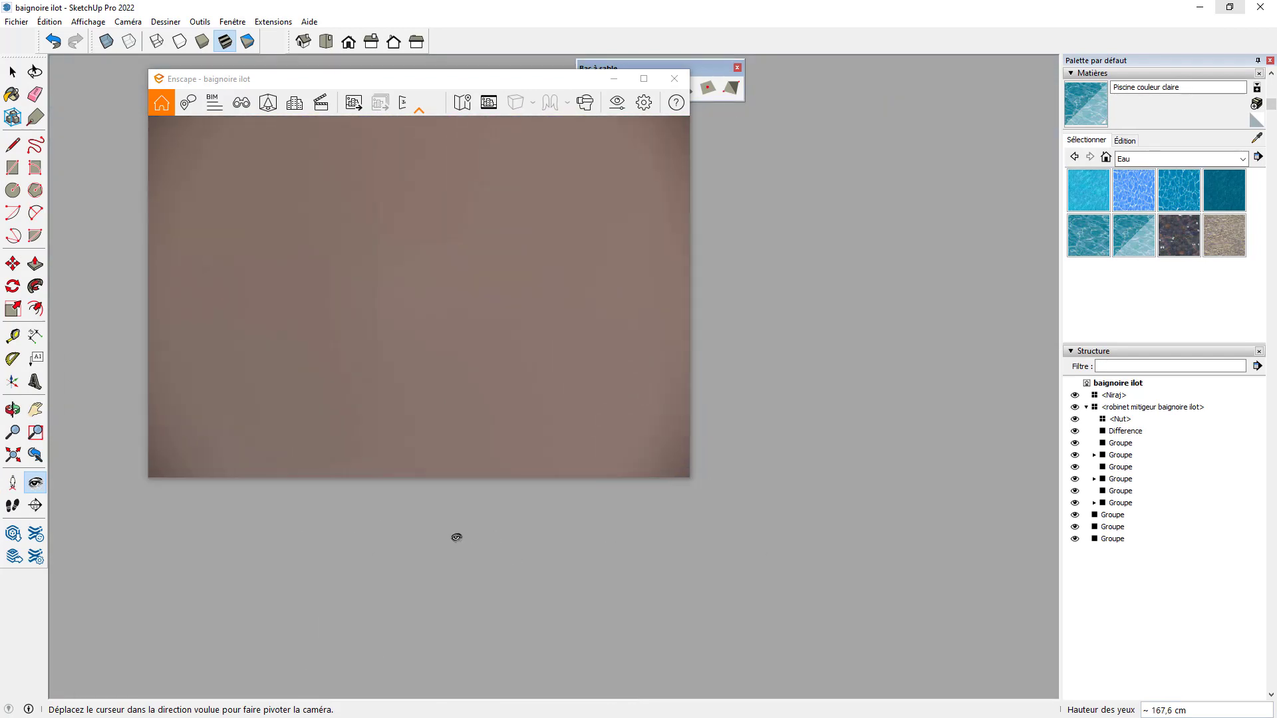
mouse_move(732, 613)
left_mouse_down()
mouse_move(852, 609)
mouse_move(872, 593)
left_mouse_up()
middle_click_drag(872, 592, 718, 542)
scroll(787, 480, "down", 2)
scroll(719, 541, "down", 2)
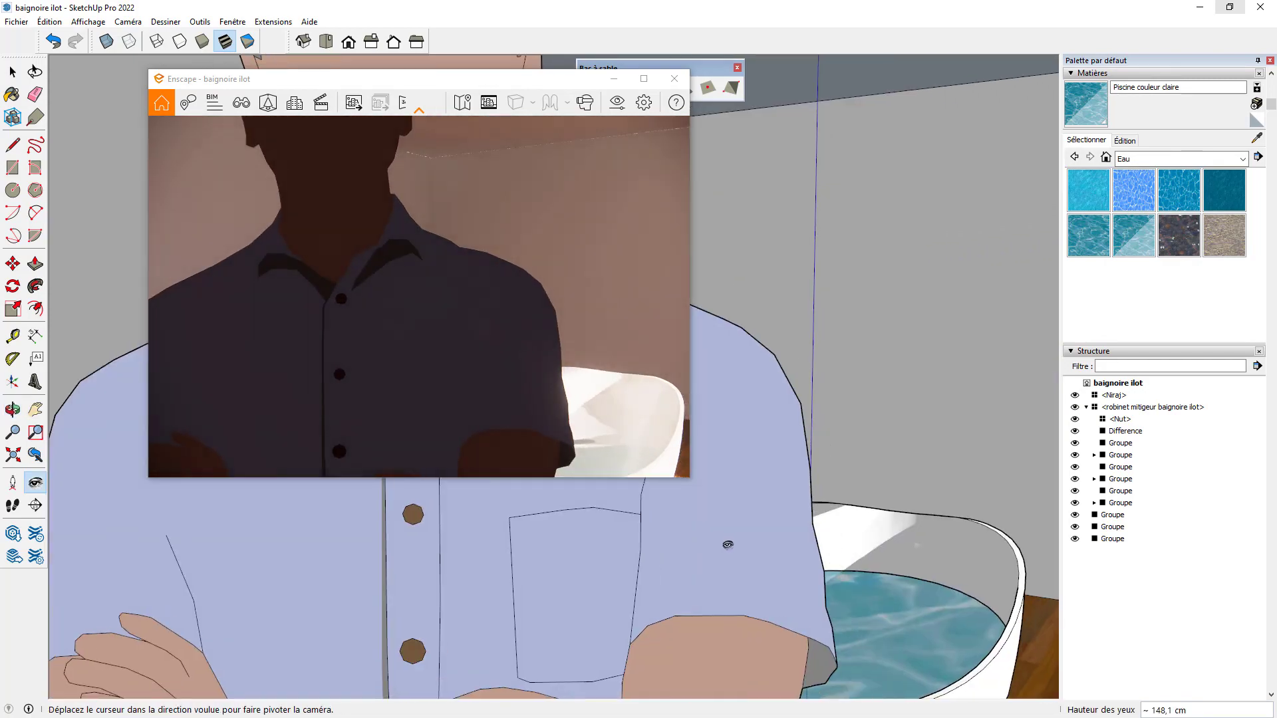
Delete the standing human figure in front of the bathtub and frame the tub from inside the room.
key("space")
left_click(765, 556)
key("Delete")
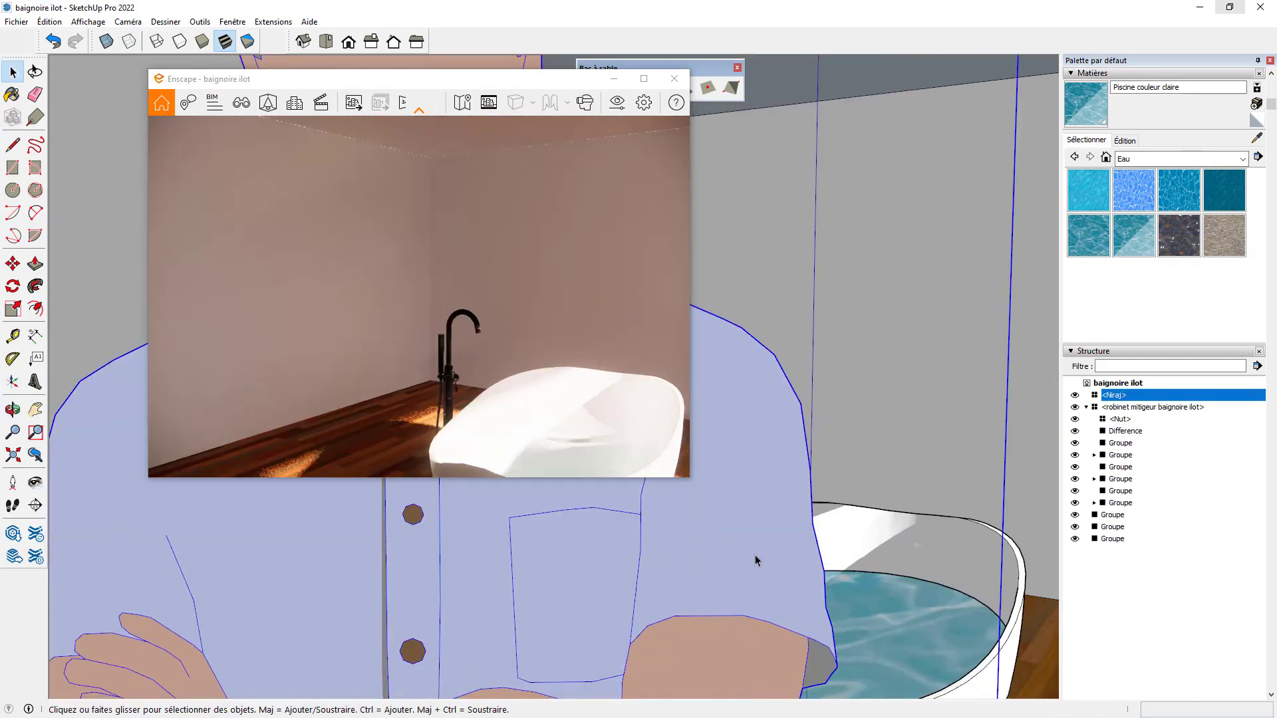
middle_click_drag(776, 559, 681, 602)
scroll(847, 487, "down", 2)
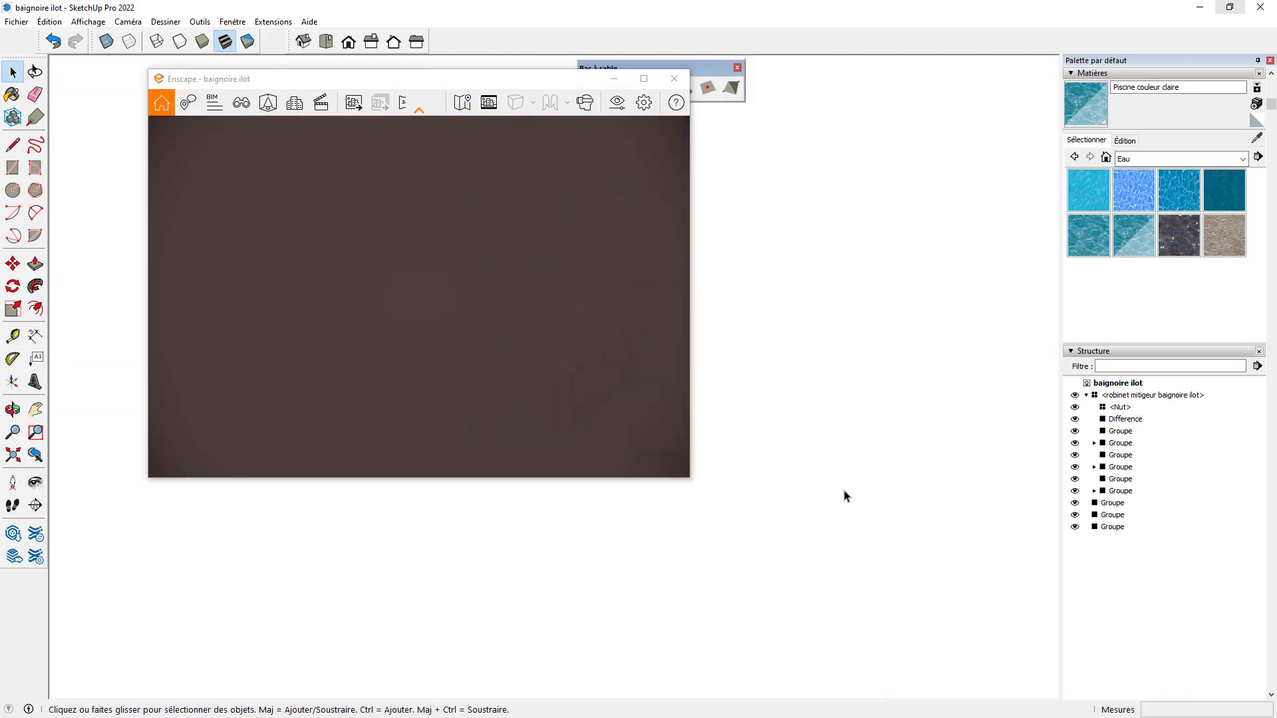
left_click(35, 455)
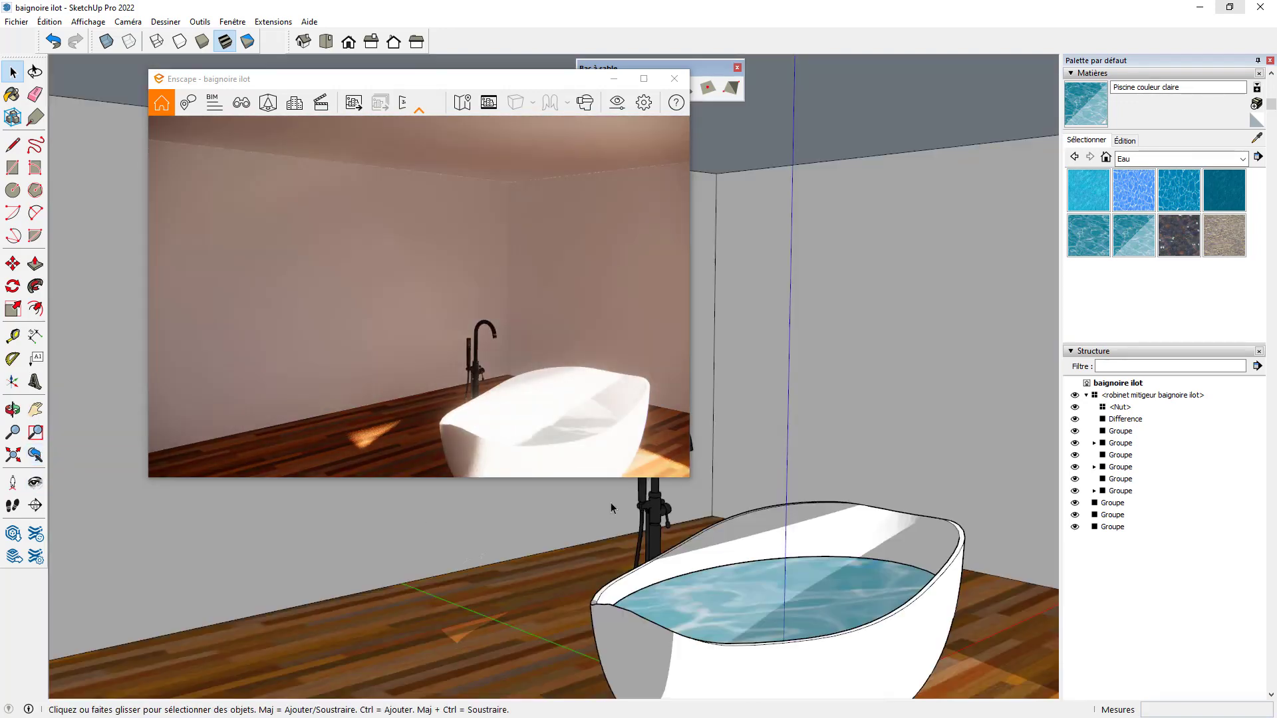
Shift the sun's position in Enscape so light falls on the wall behind the tub, and move the render window aside.
right_click_drag(458, 329, 536, 329, "shift")
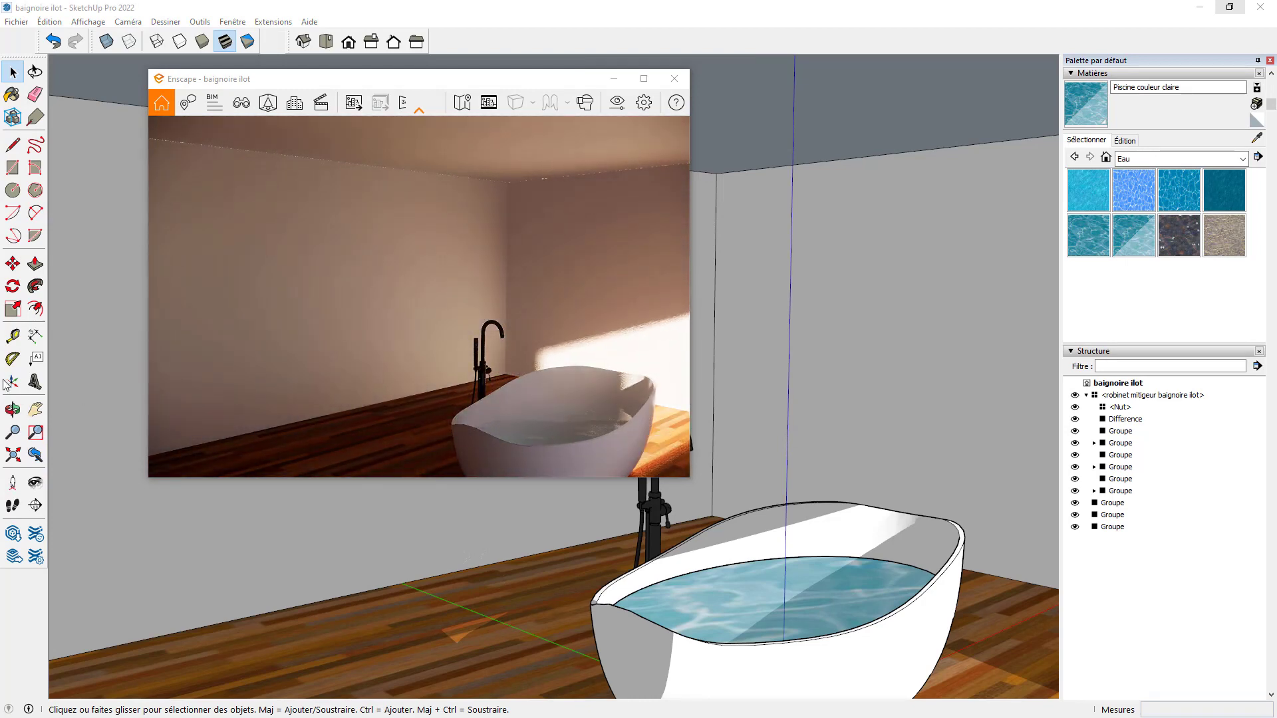
mouse_move(540, 85)
left_mouse_down()
mouse_move(1143, 91)
mouse_move(1027, 91)
left_mouse_up()
left_click(643, 13)
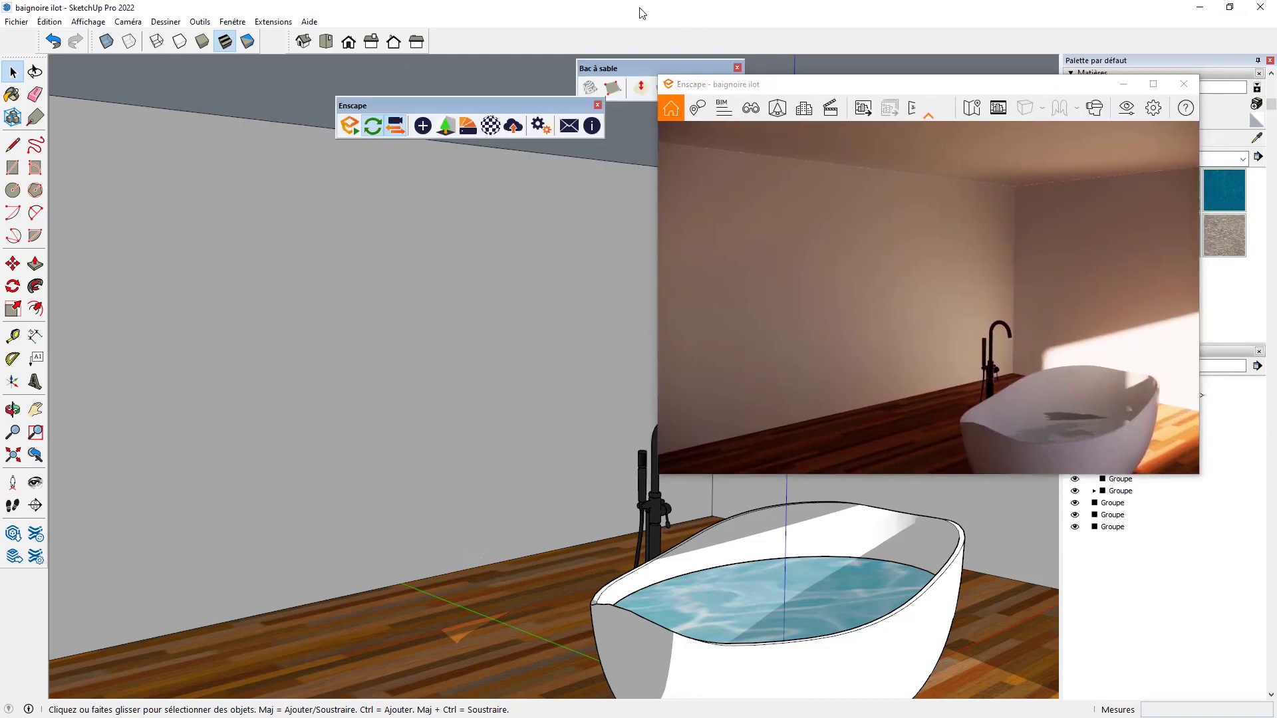
Insert an Enscape sphere light on the wooden floor beside the bathtub.
left_click(423, 126)
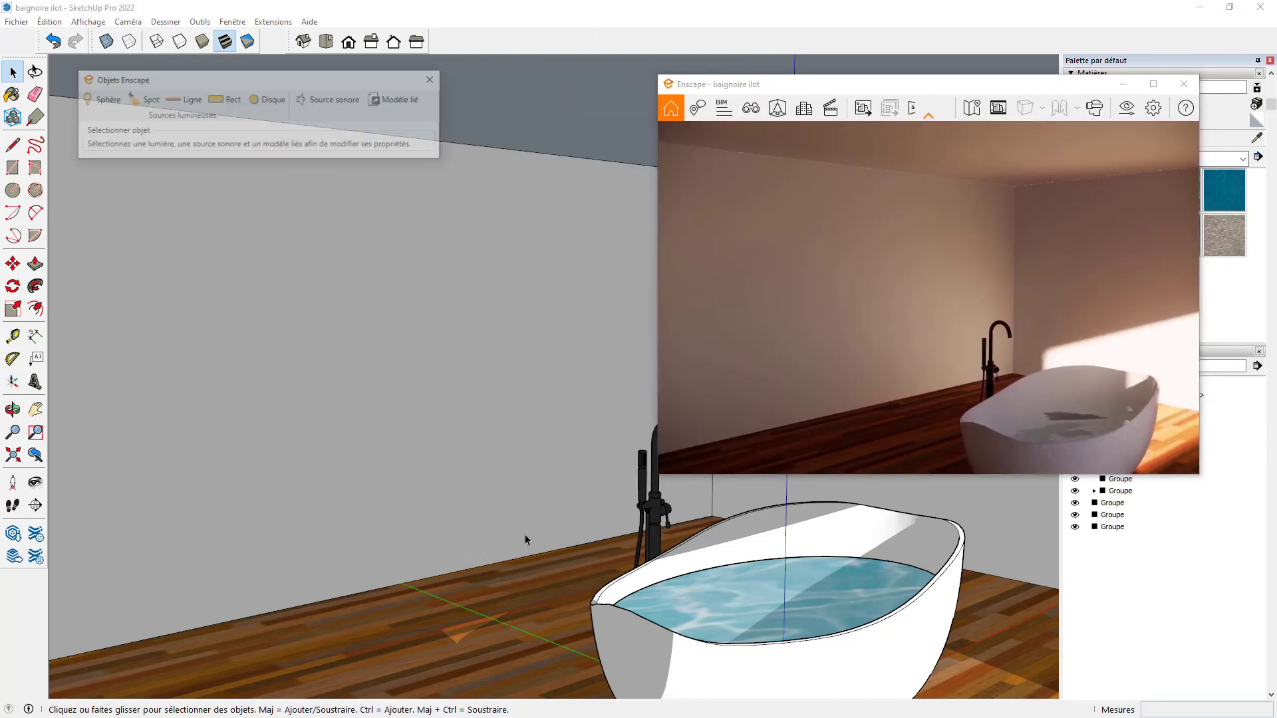
left_click(548, 656)
left_click(102, 100)
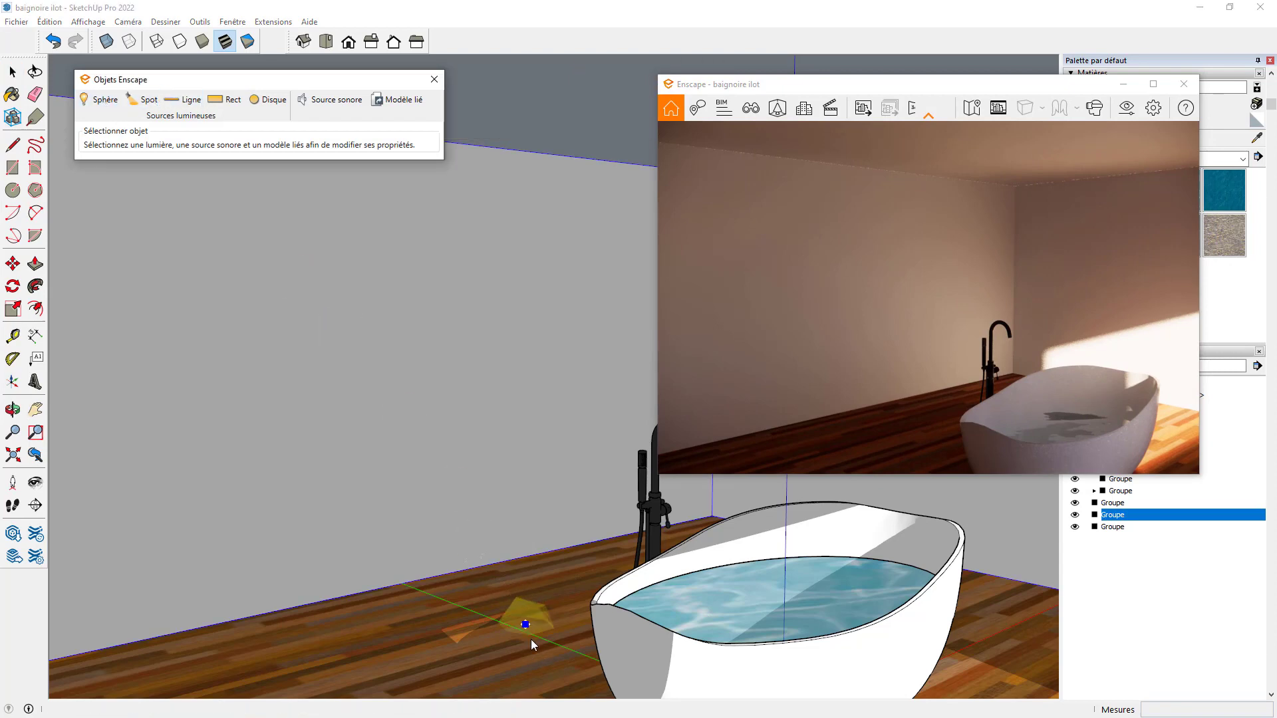
left_click(529, 644)
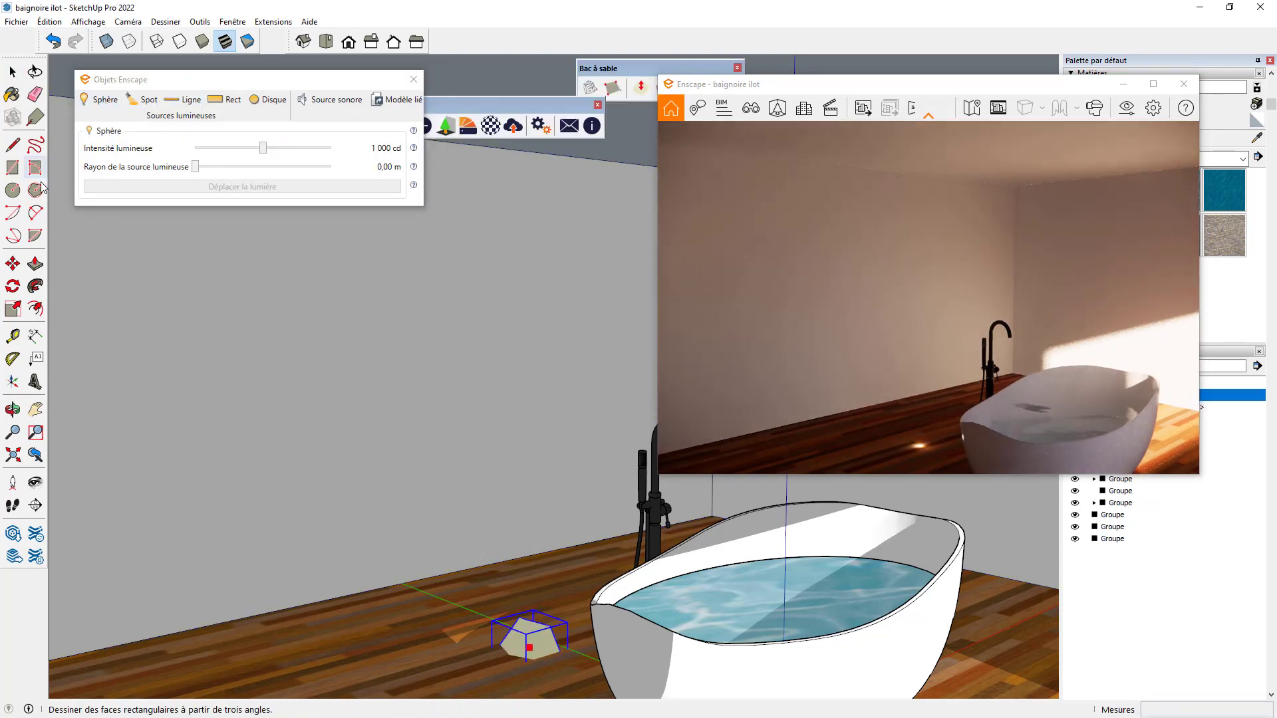
Raise the sphere light about 165 cm, shift it about 44 cm toward the bathtub, and set its intensity to 10 732 cd.
left_click(12, 265)
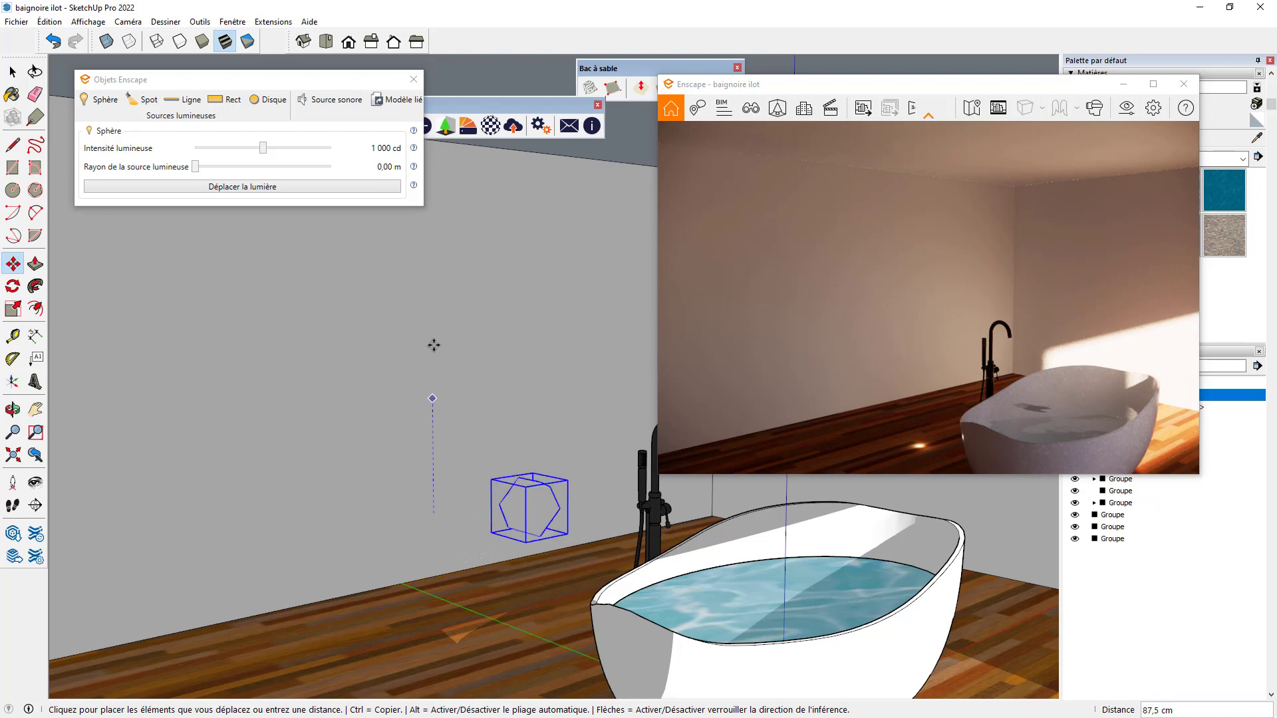
left_click(442, 236)
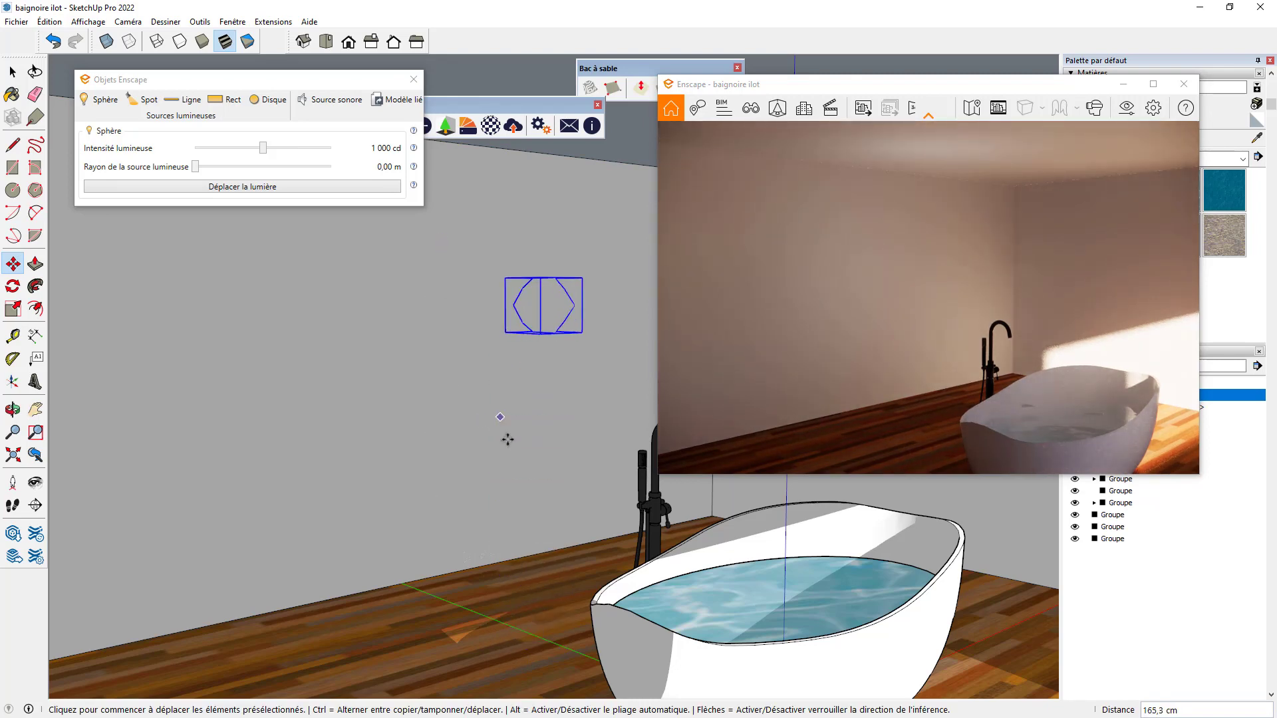
left_click(501, 613)
left_click(552, 639)
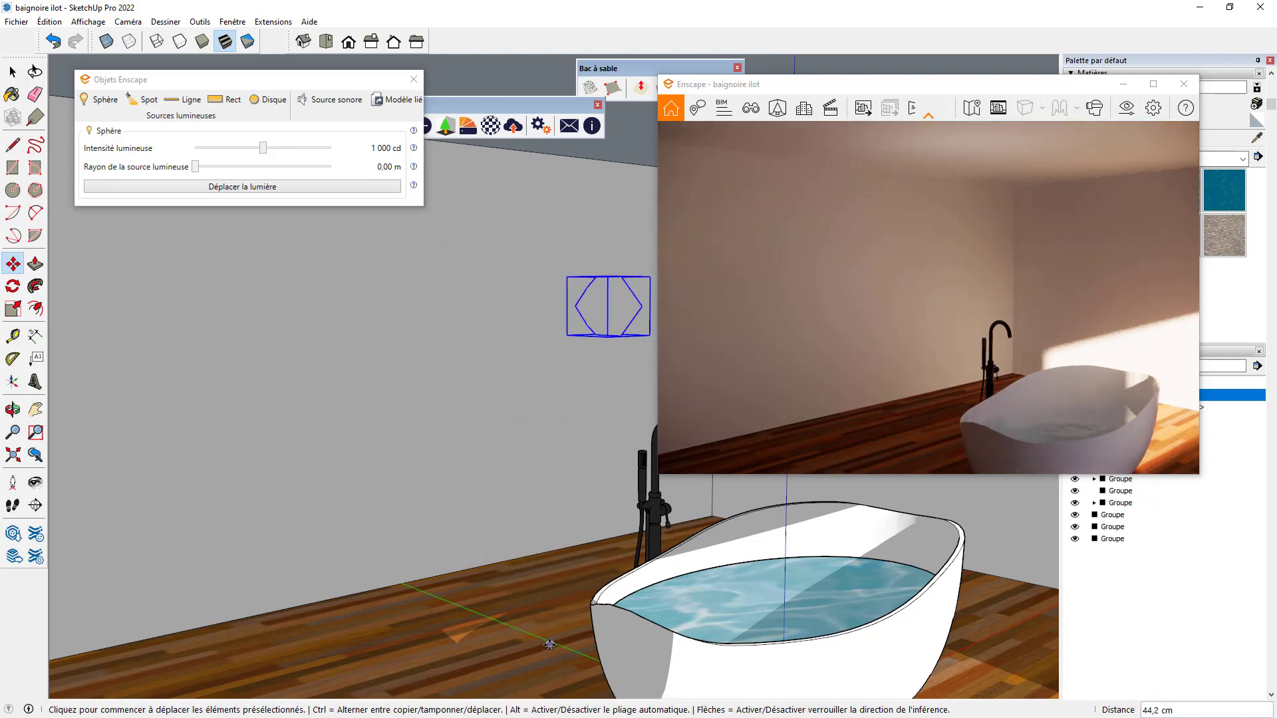
left_click_drag(261, 153, 291, 153)
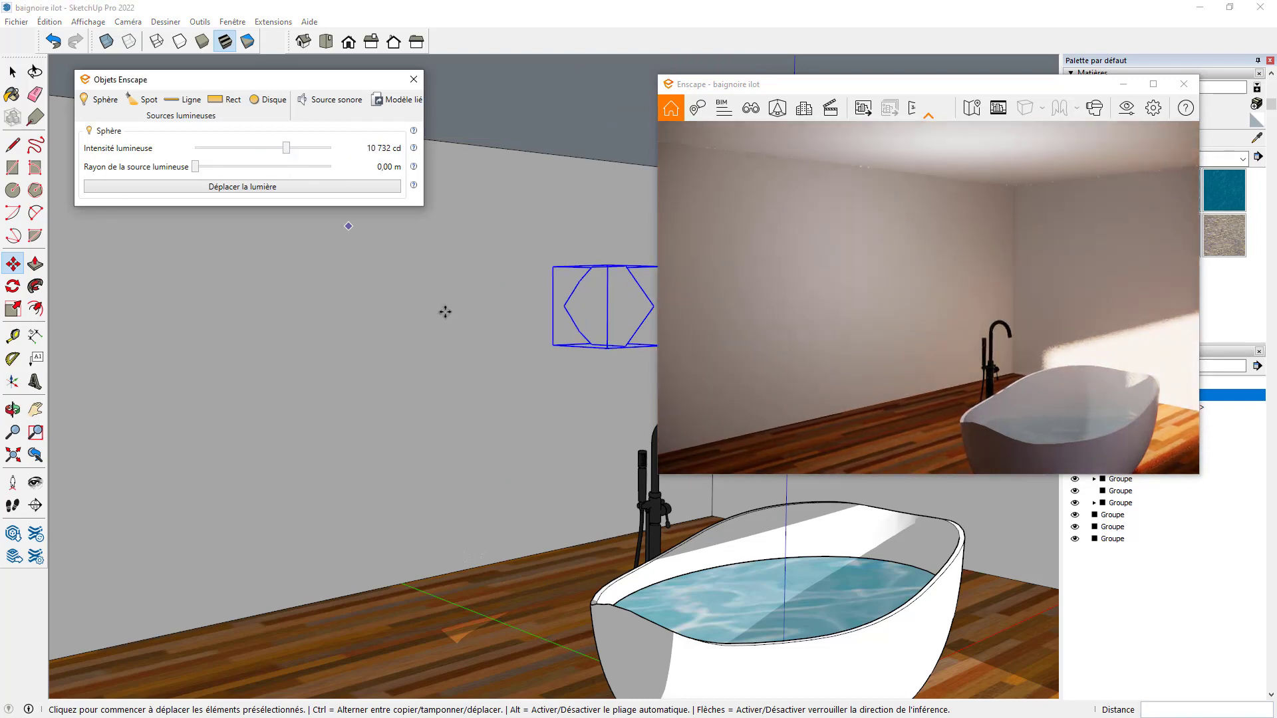
Enlarge the Enscape view and examine the lit bathtub, its water and the sunlight on the floor from several angles.
left_click(1153, 86)
left_click_drag(705, 391, 888, 457)
right_click_drag(888, 457, 824, 191)
scroll(805, 173, "up", 3)
left_click_drag(782, 151, 977, 384)
scroll(1038, 341, "down", 2)
middle_click_drag(976, 385, 982, 280)
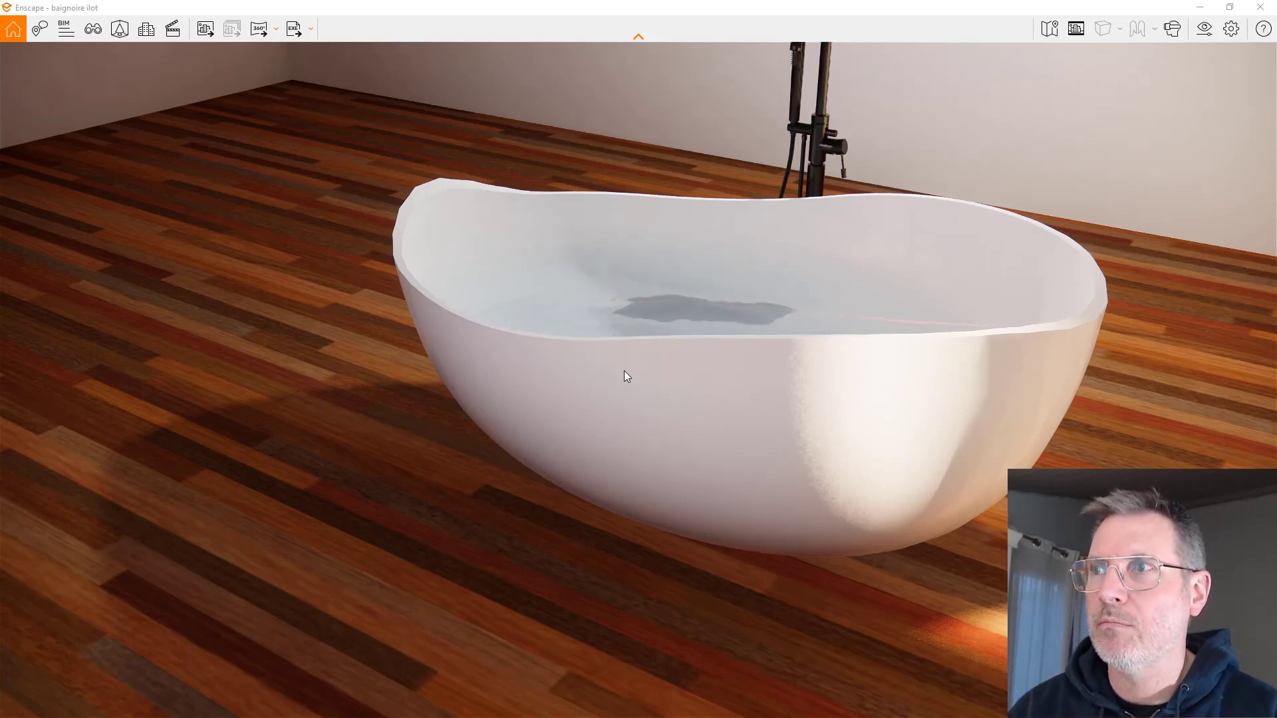
scroll(191, 257, "up", 3)
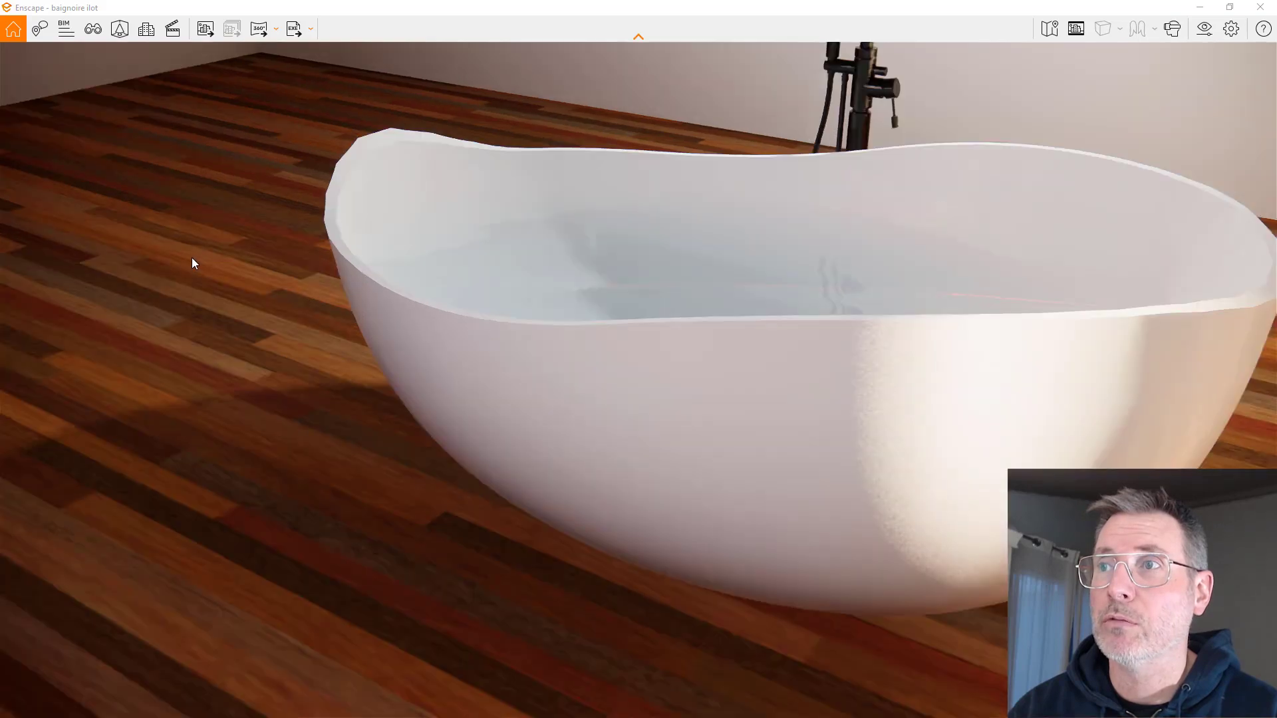
middle_click_drag(253, 305, 505, 406)
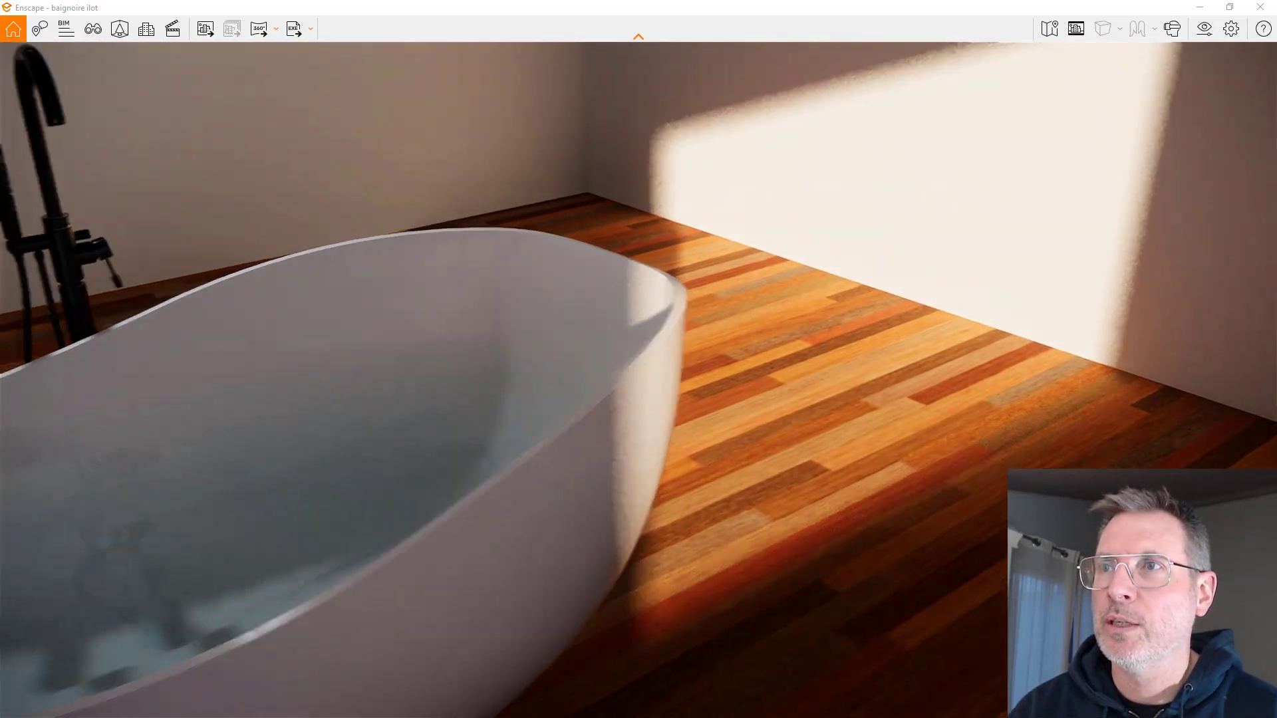
right_click_drag(268, 319, 558, 220)
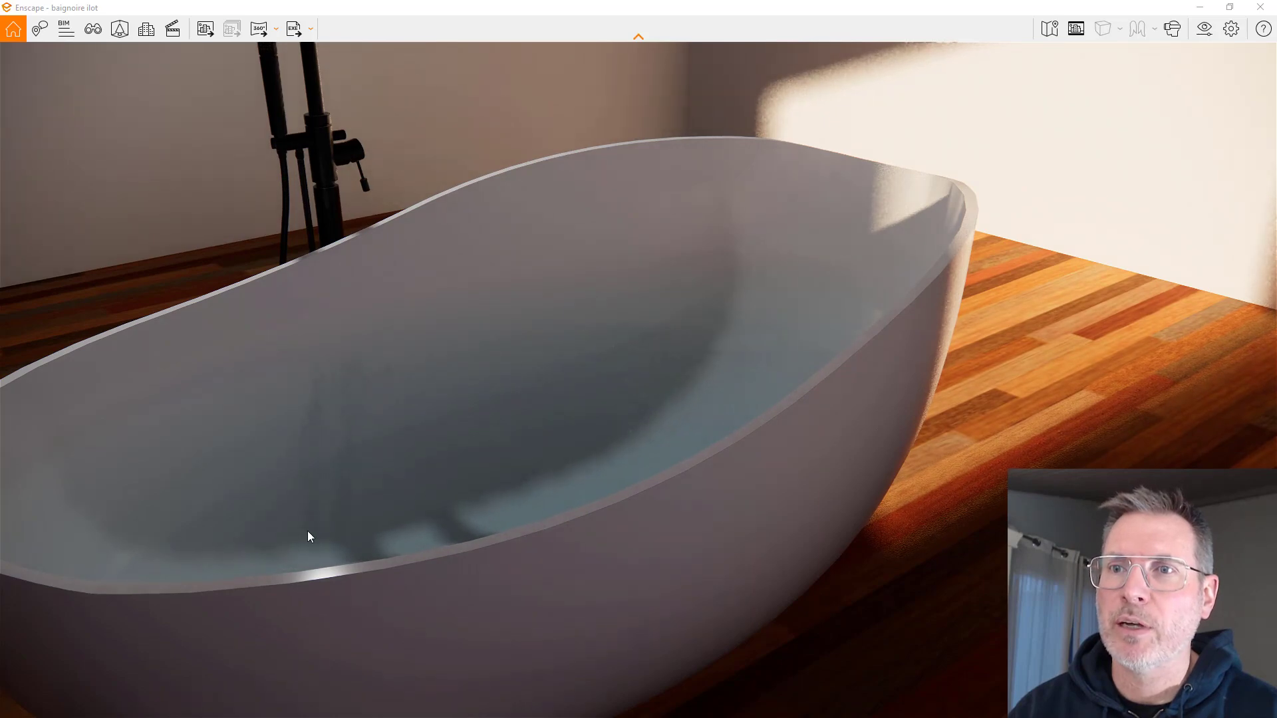